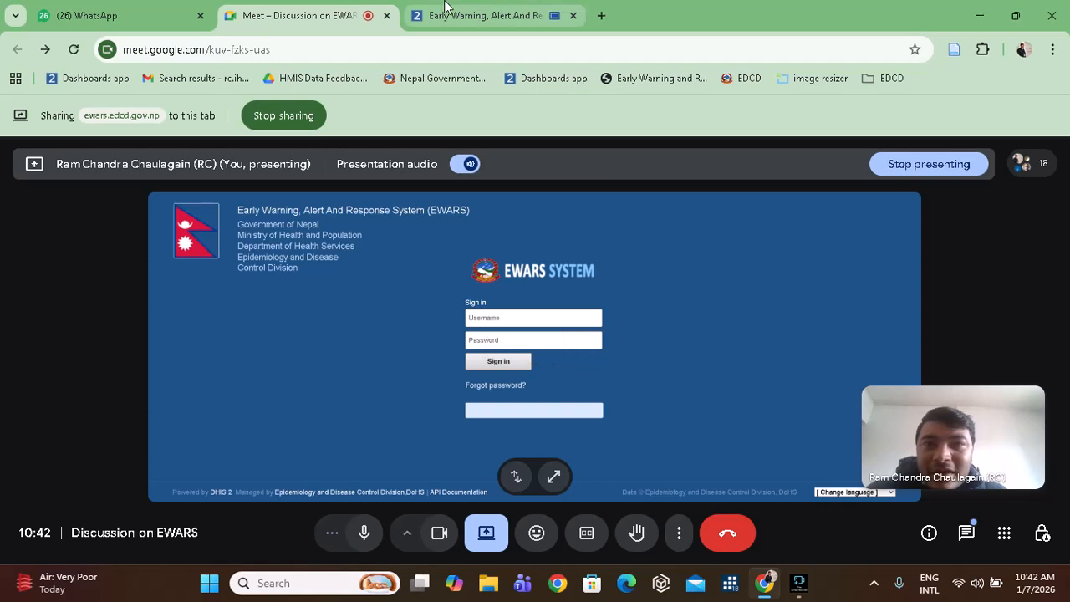
Open the full list of meeting participants in the Meet People panel.
mouse_move(444, 6)
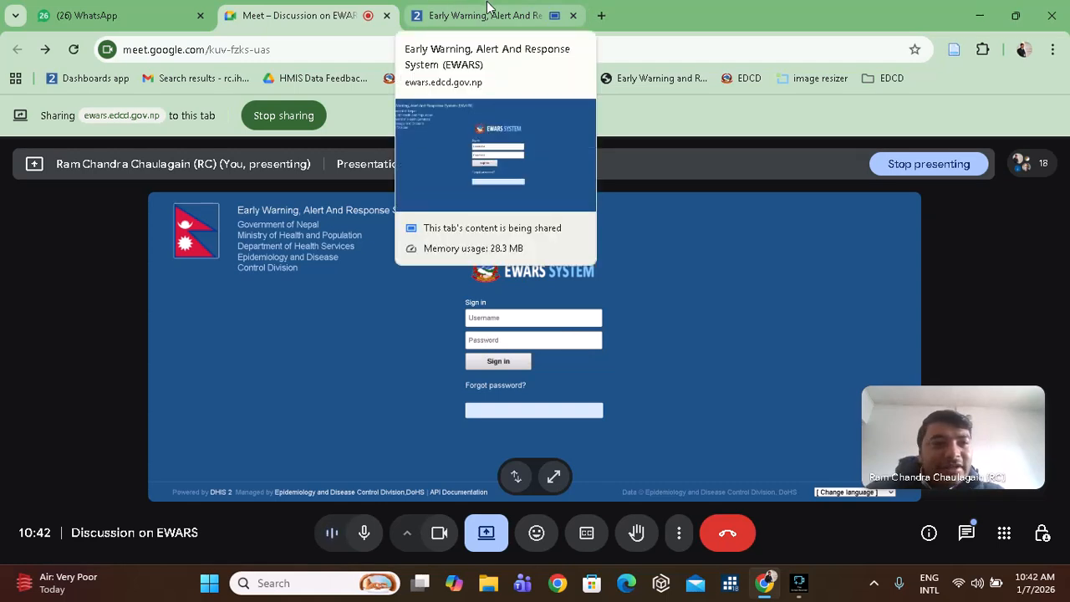
left_click(472, 21)
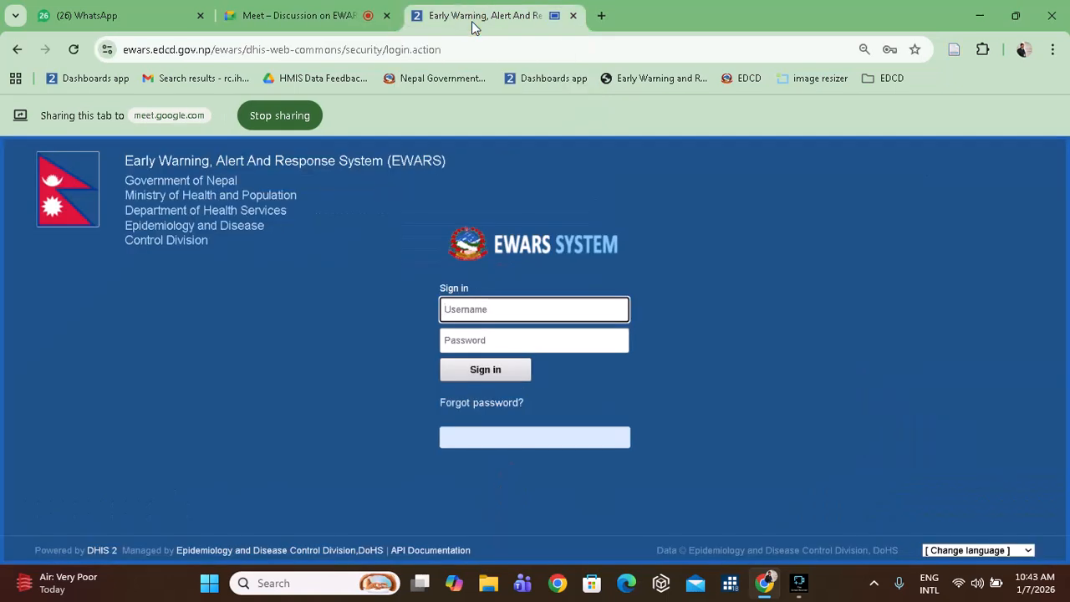
left_click(301, 17)
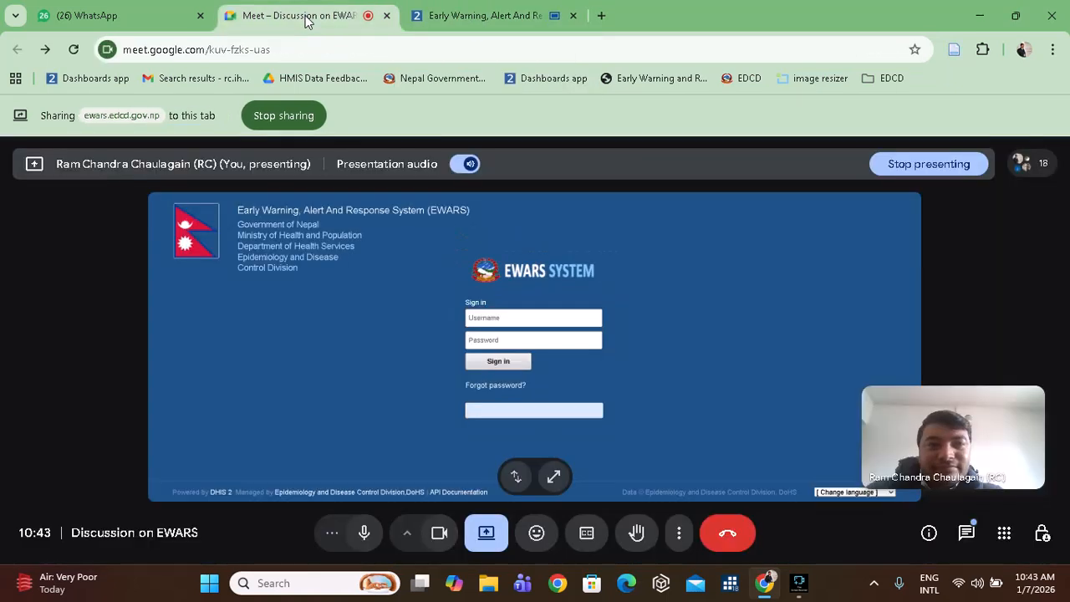
mouse_move(1023, 163)
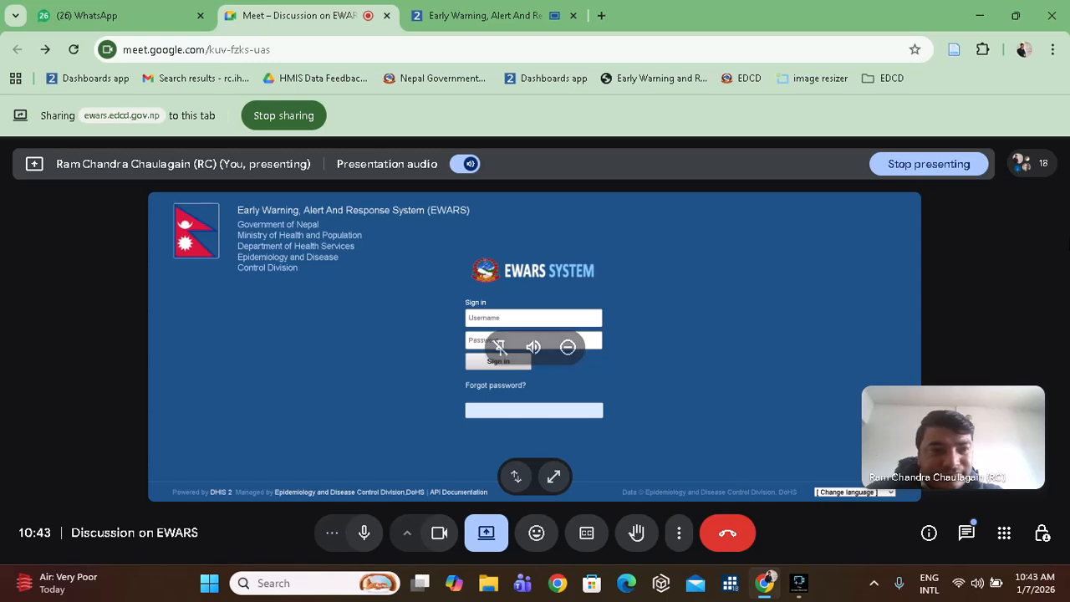
left_click(1020, 163)
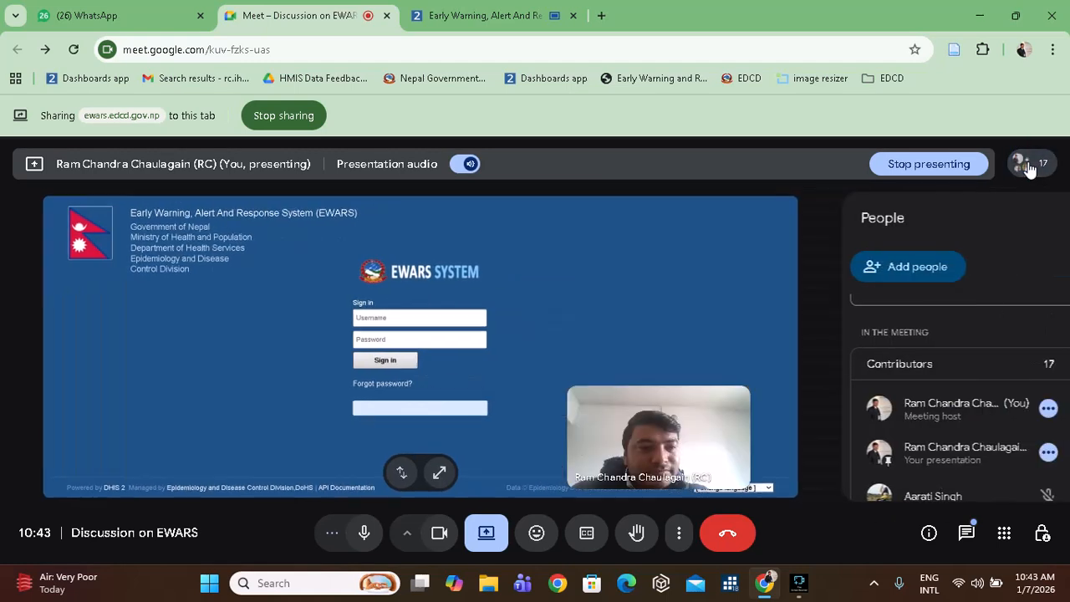
Scroll through the participant list, then return to the EWARS sign-in tab.
scroll(983, 314, "up", 1)
scroll(983, 314, "down", 3)
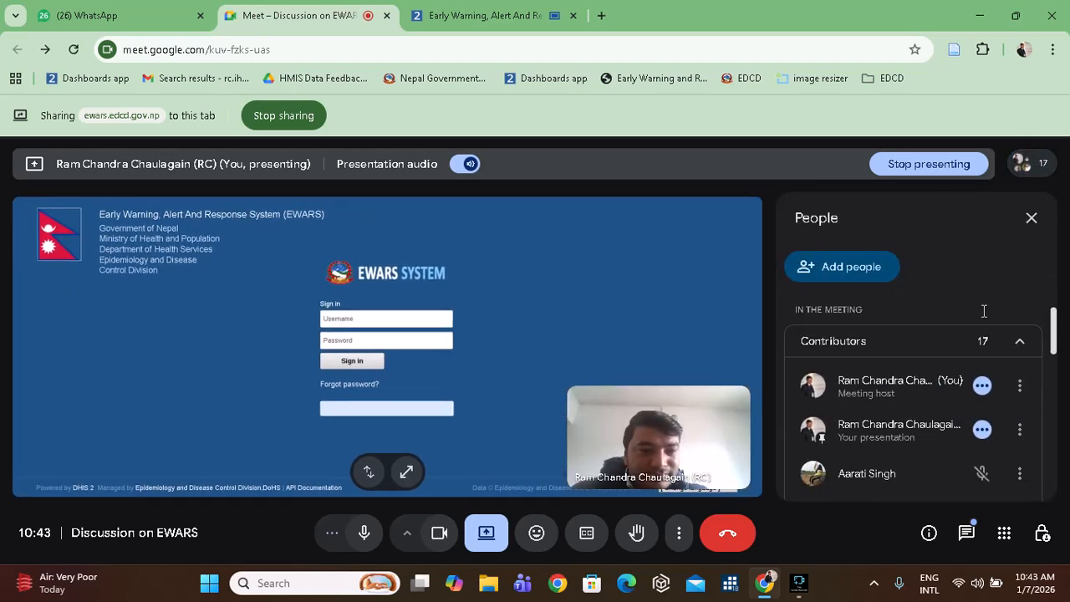
scroll(983, 313, "down", 10)
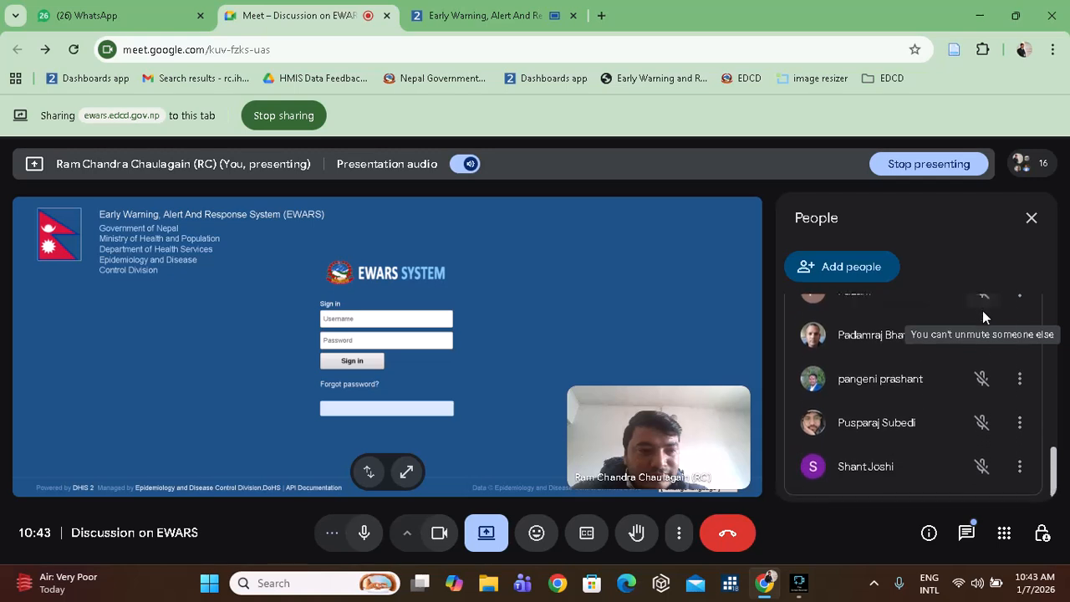
scroll(982, 310, "up", 12)
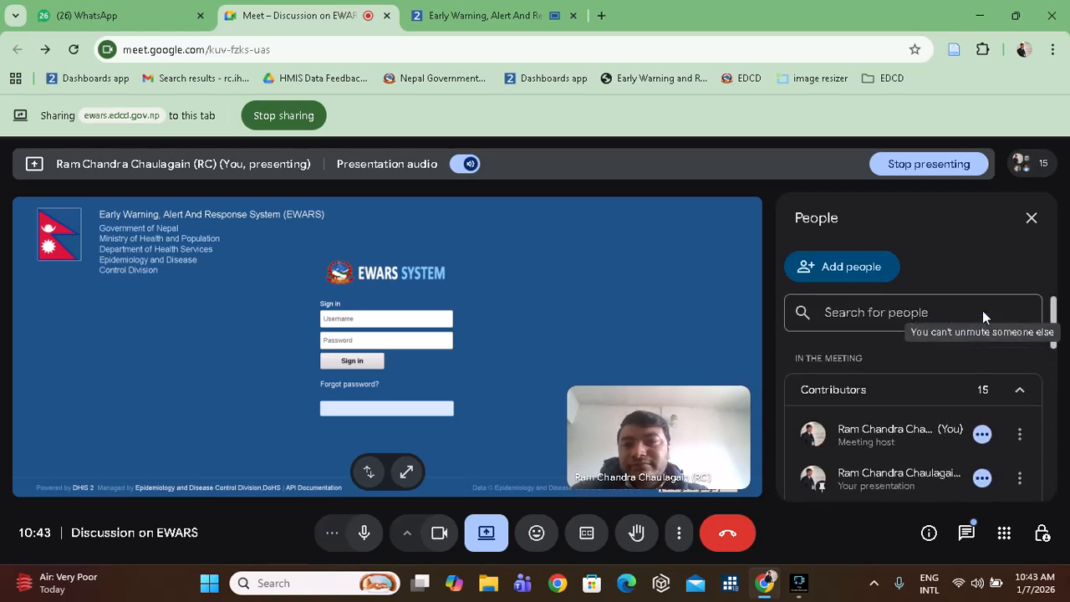
left_click(493, 17)
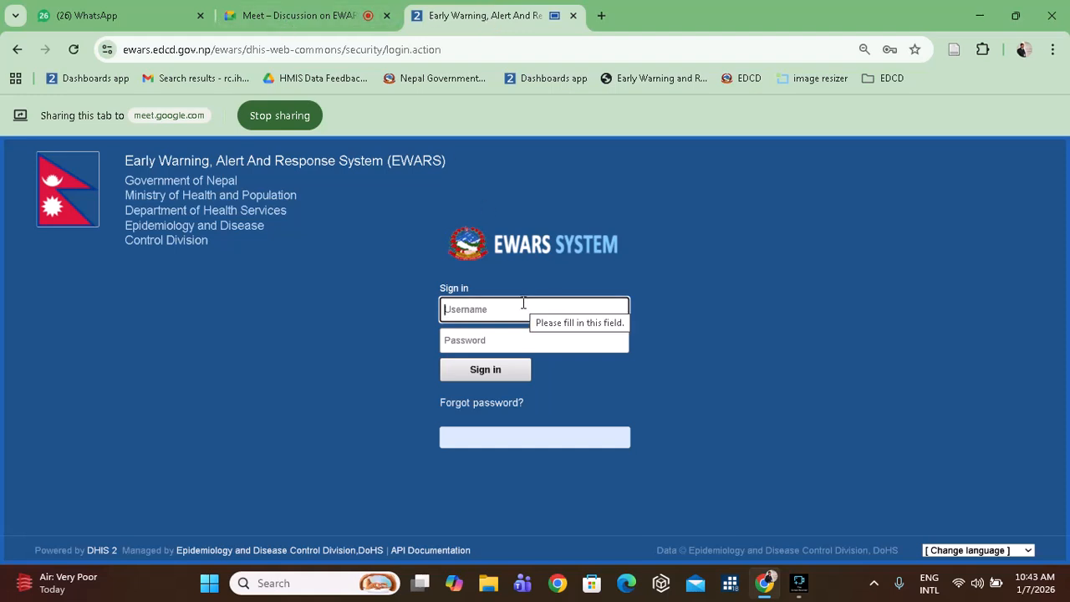
Sign in to EWARS with the suggested username and the account password.
type("tes")
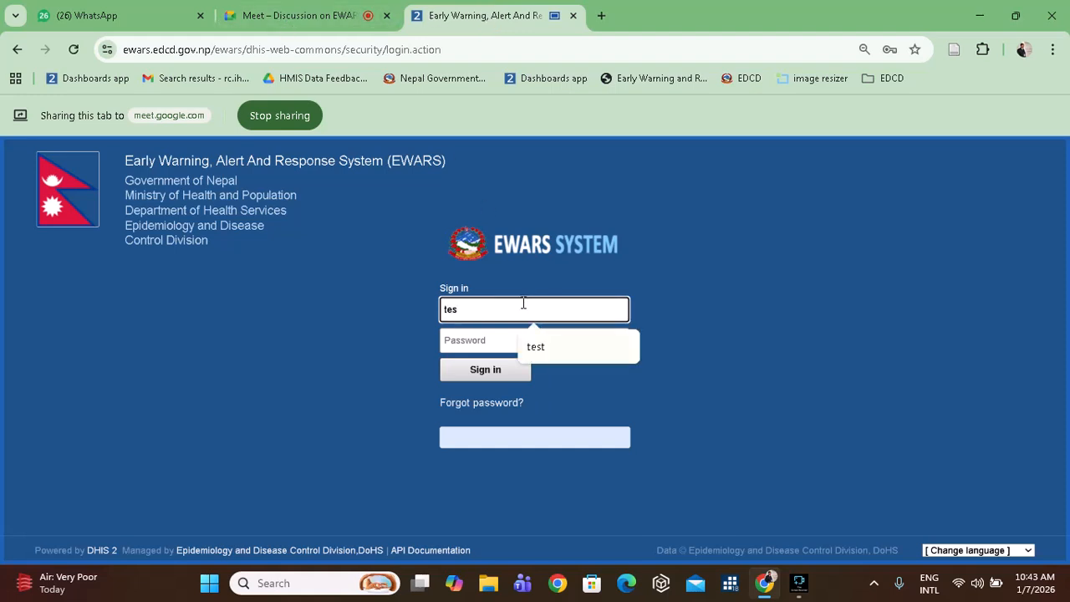
left_click(576, 354)
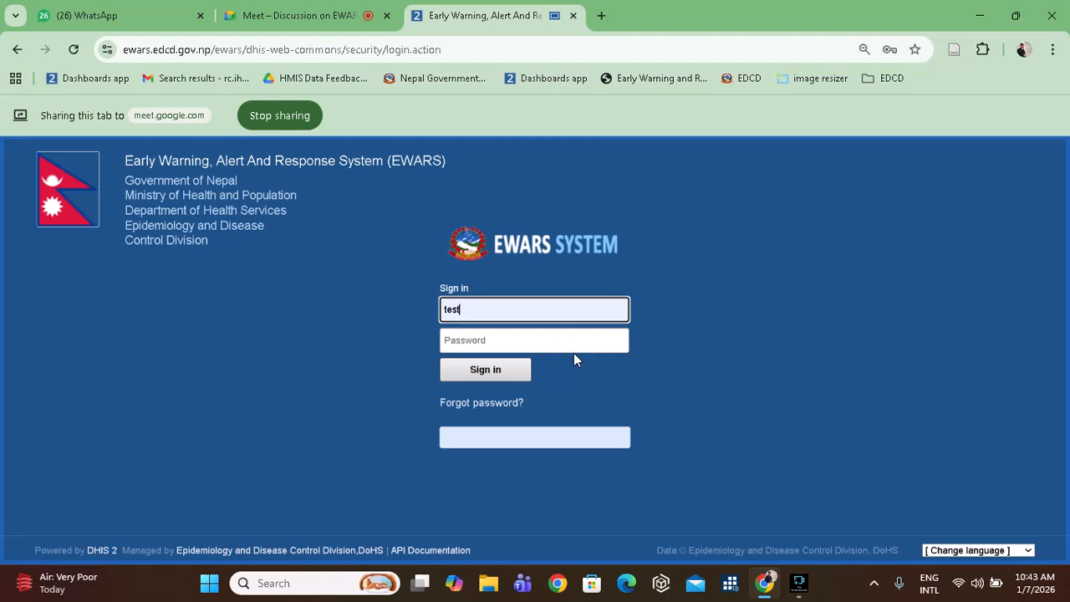
left_click(504, 339)
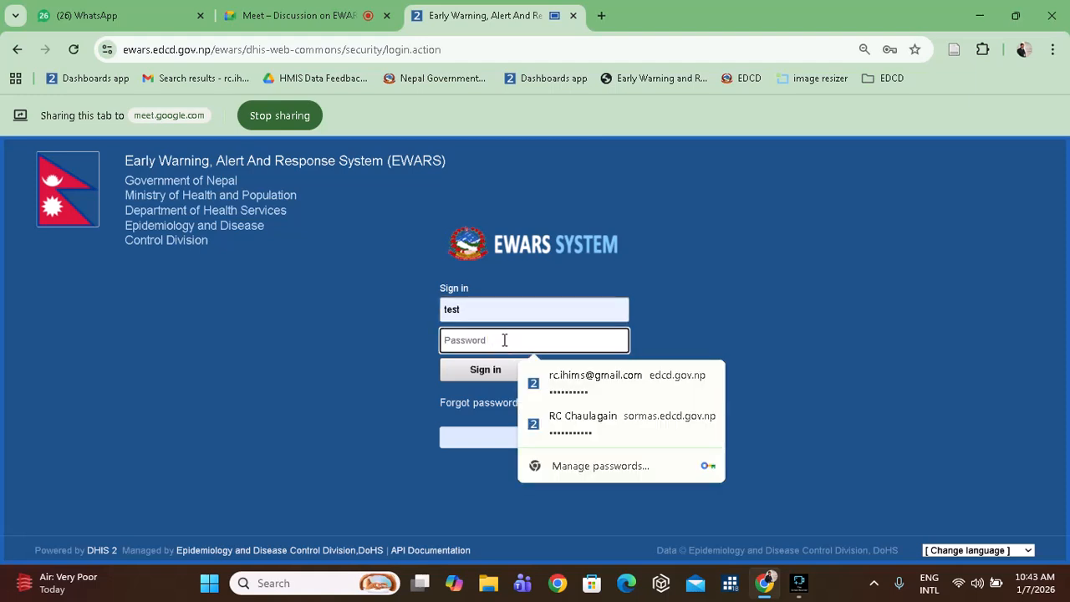
type("a")
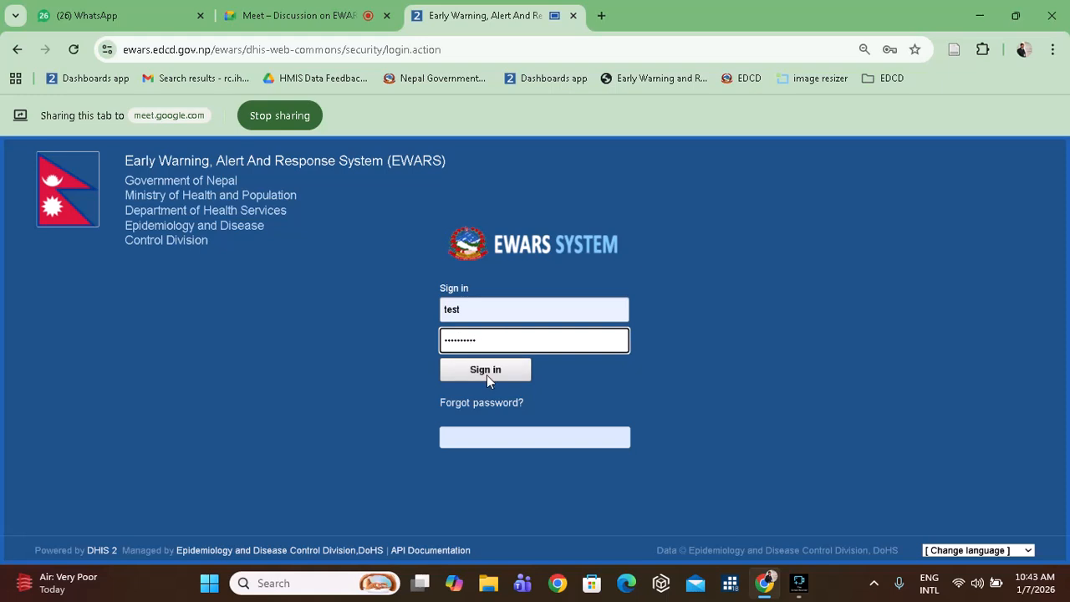
left_click(486, 374)
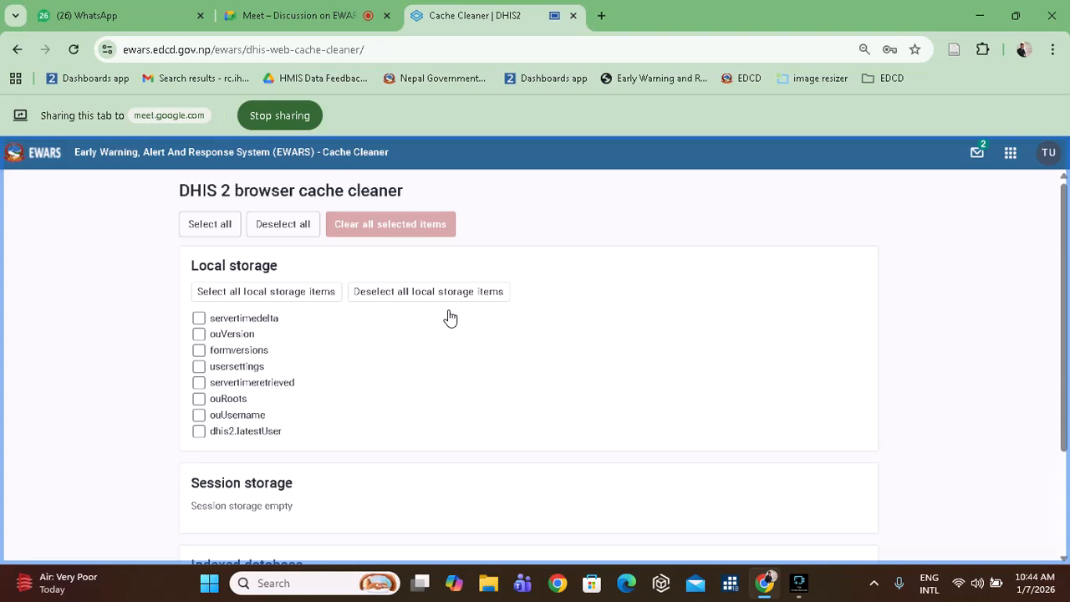
Select all local storage items in the Cache Cleaner and clear them.
left_click(217, 224)
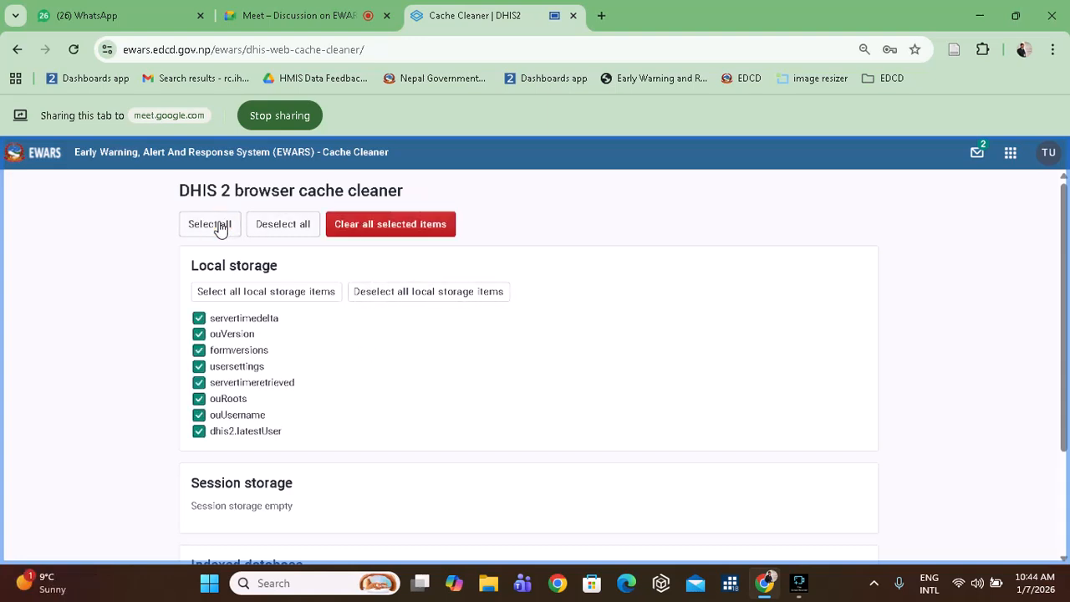
left_click(393, 223)
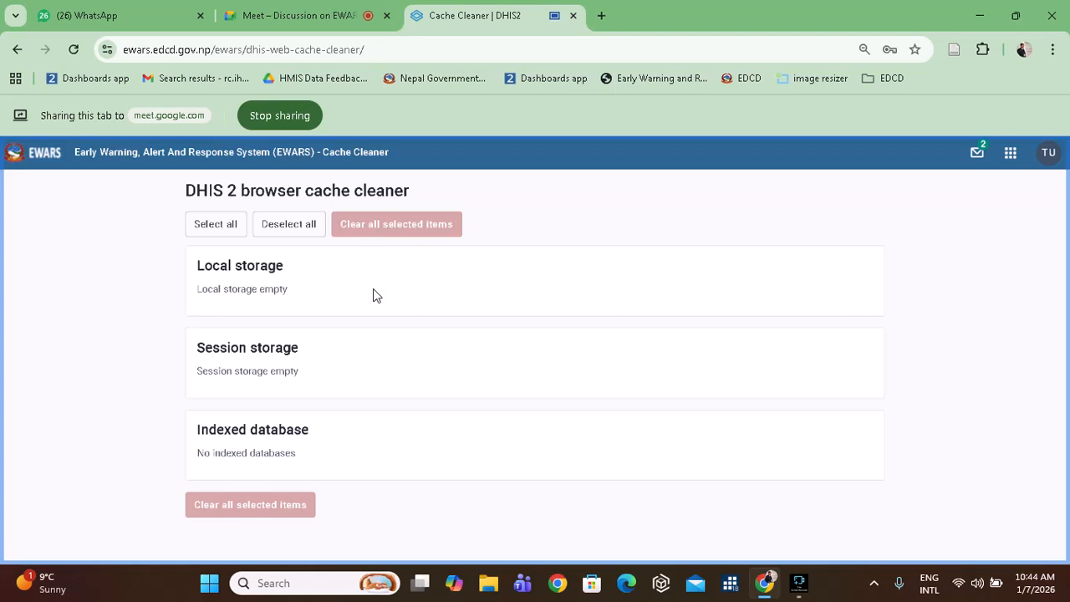
Delete Chrome's on-device site data for ewars.edcd.gov.np, reload, and open the DHIS2 apps list.
left_click(107, 50)
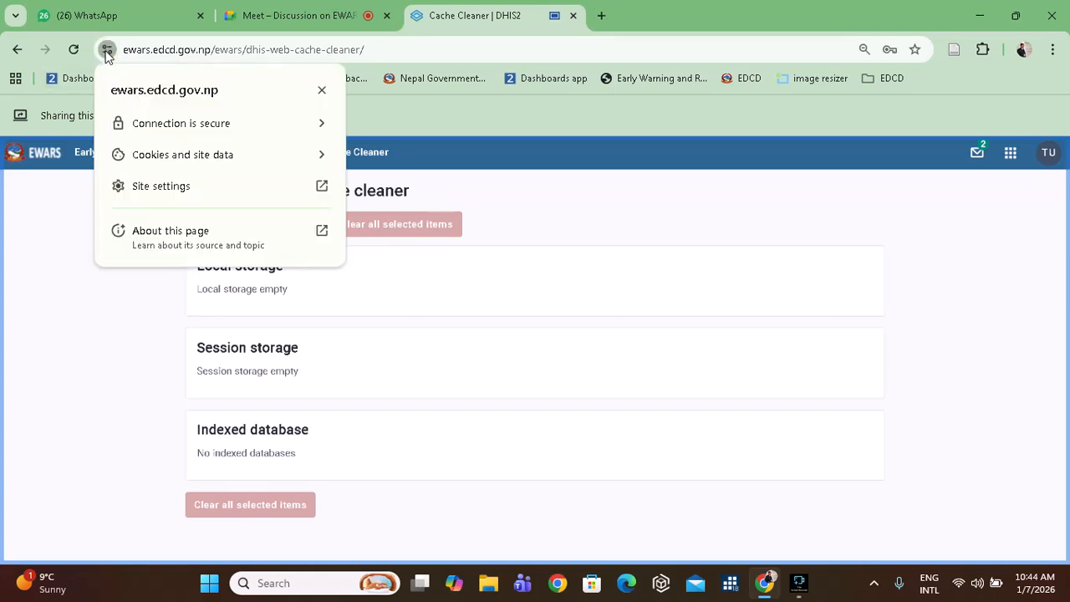
left_click(107, 50)
left_click(107, 50)
left_click(222, 157)
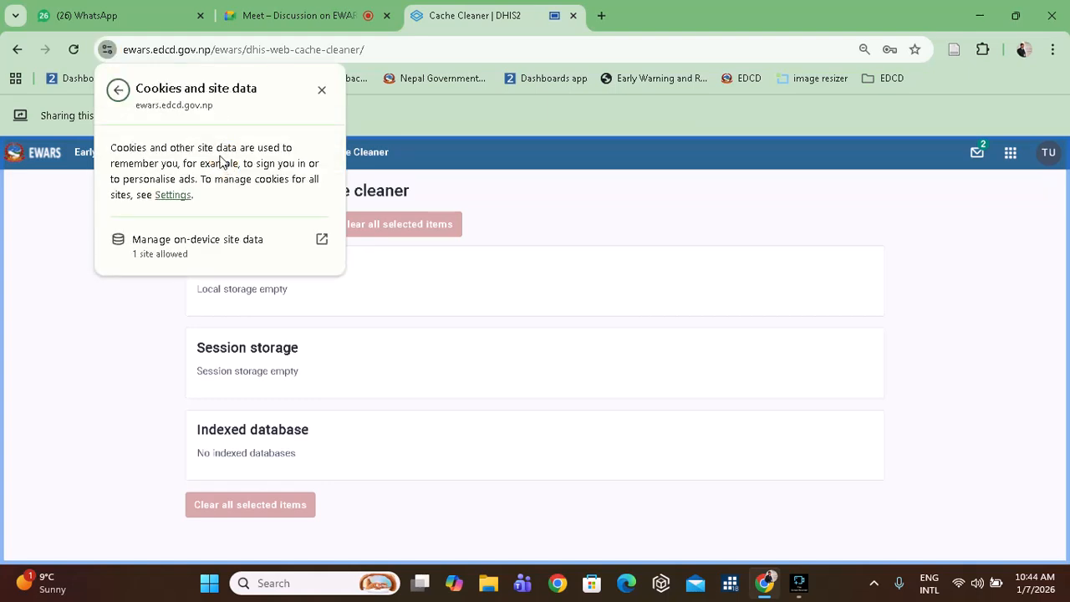
left_click(323, 234)
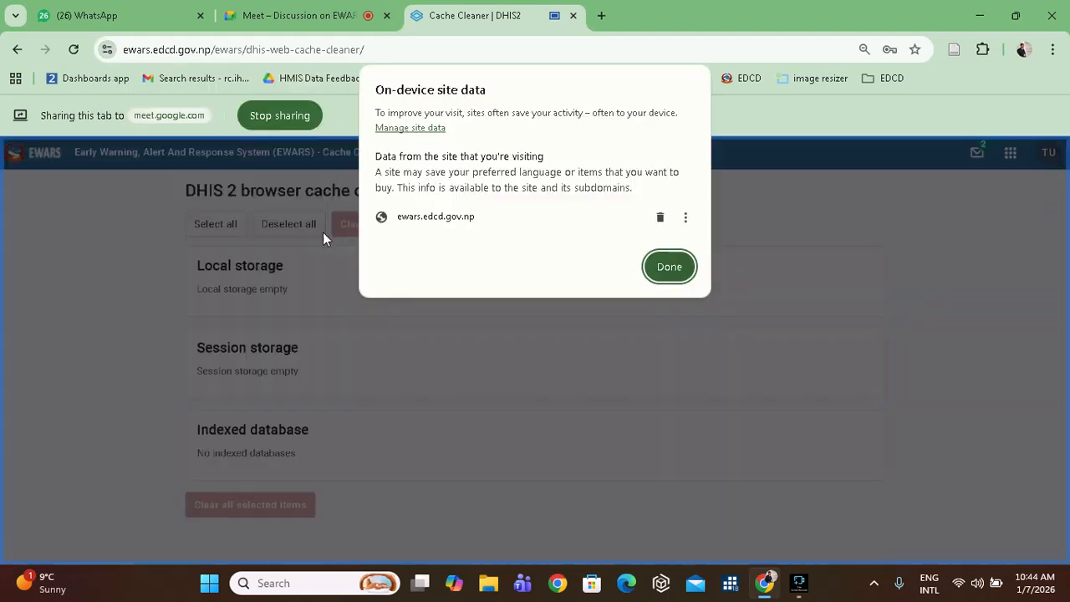
left_click(659, 218)
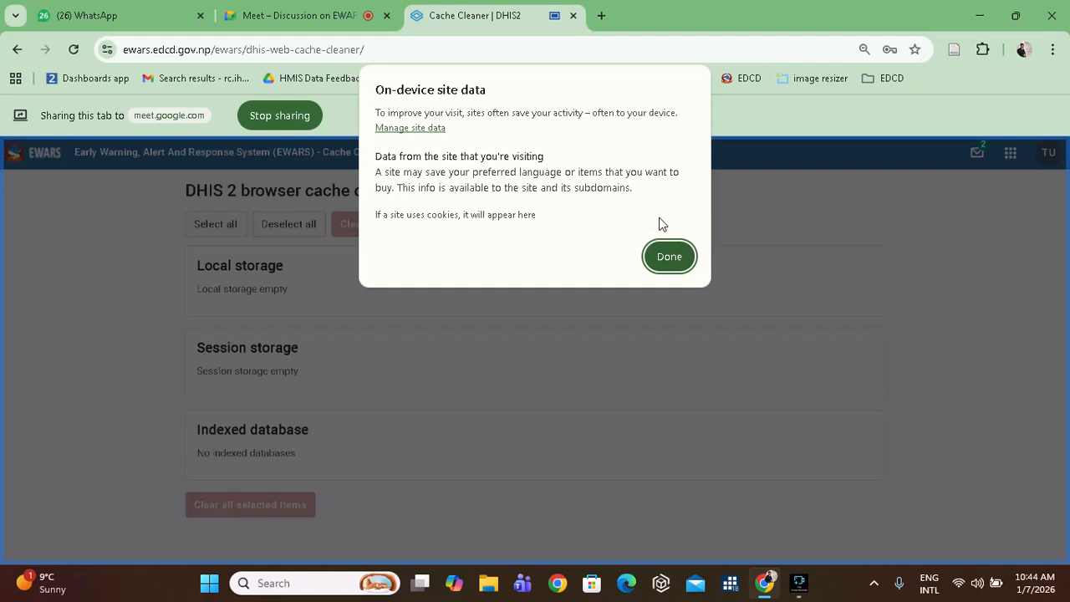
left_click(667, 257)
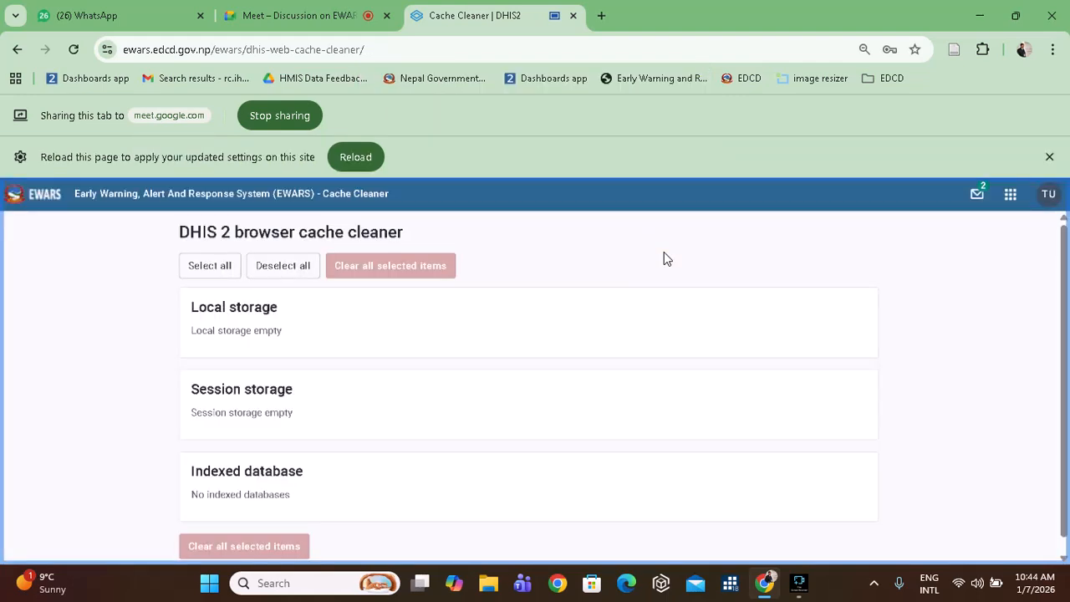
left_click(367, 162)
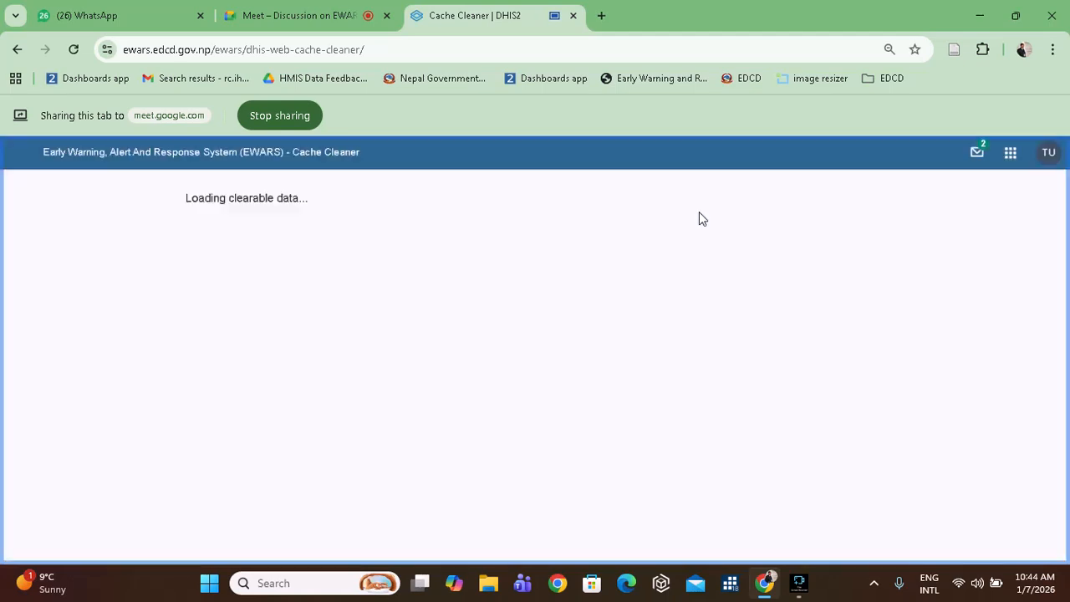
left_click(1012, 156)
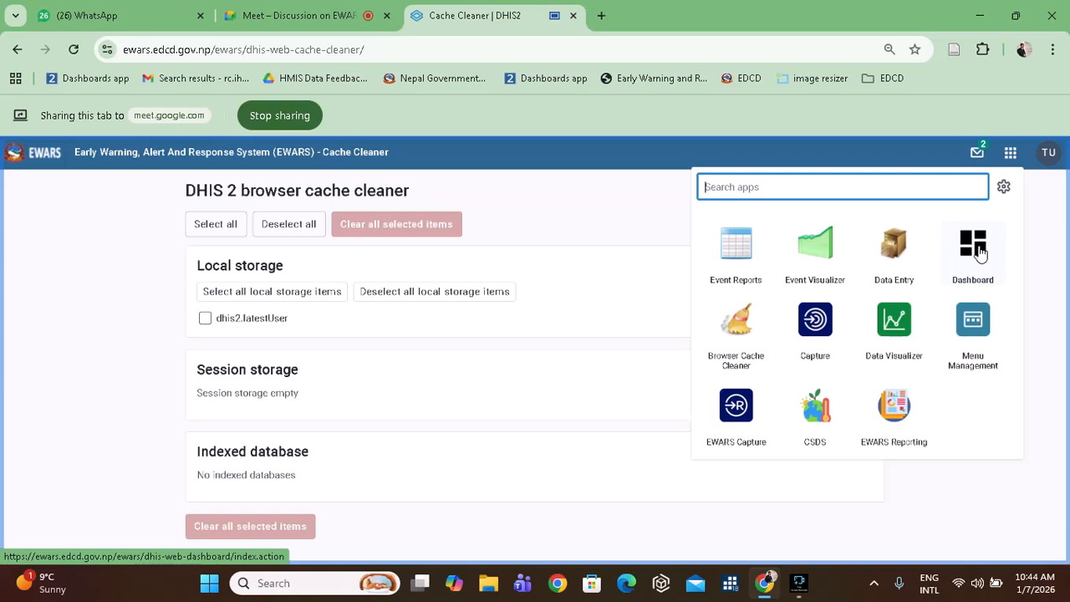
Replace the browser-tab share in Meet with a share of the entire screen.
left_click(163, 122)
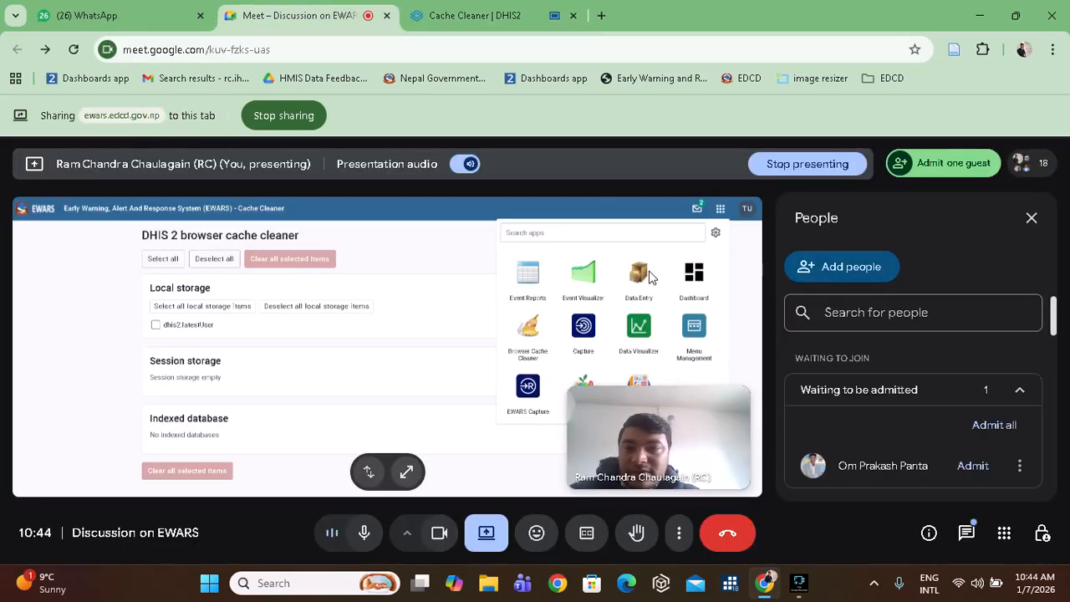
left_click(496, 537)
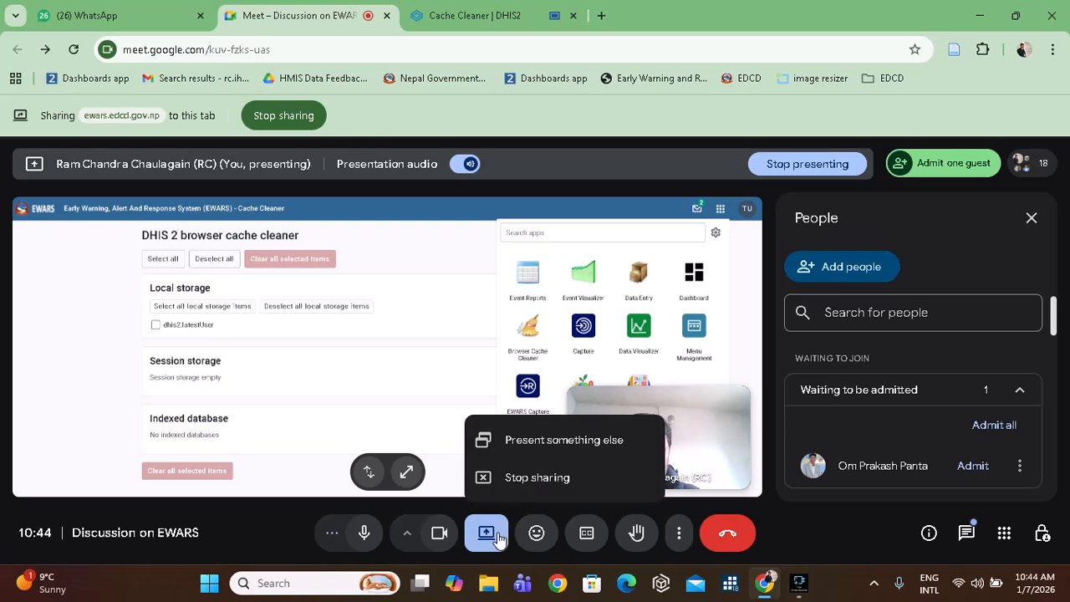
left_click(551, 477)
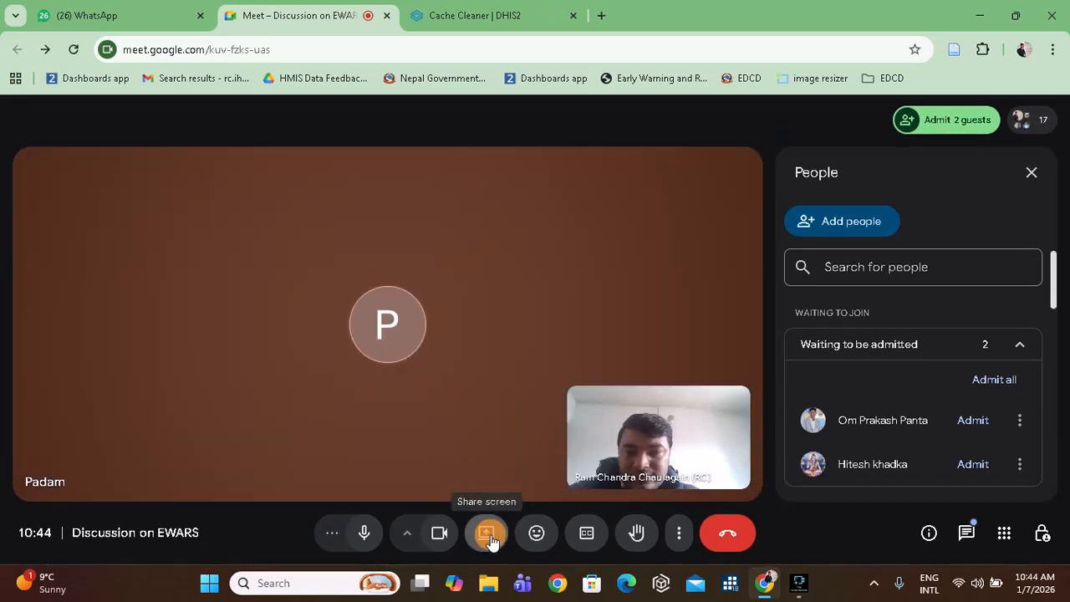
left_click(490, 536)
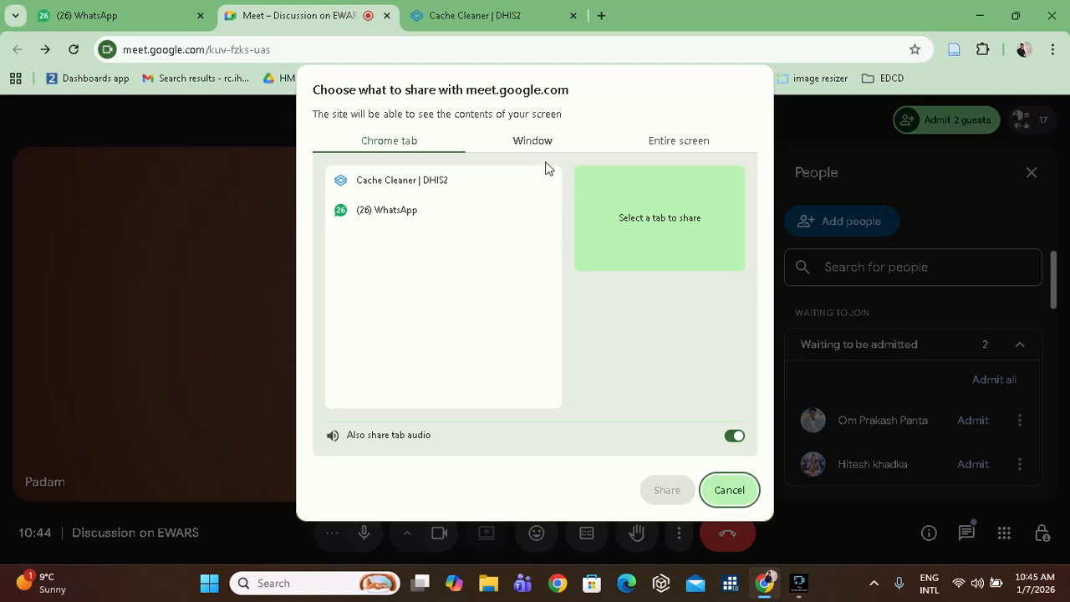
left_click(675, 145)
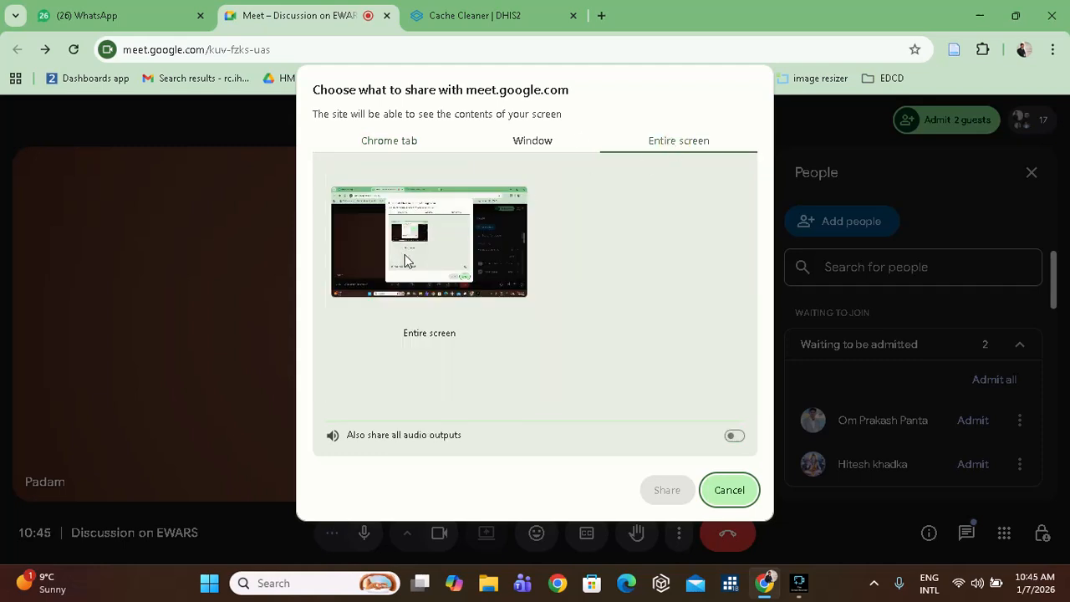
left_click(444, 259)
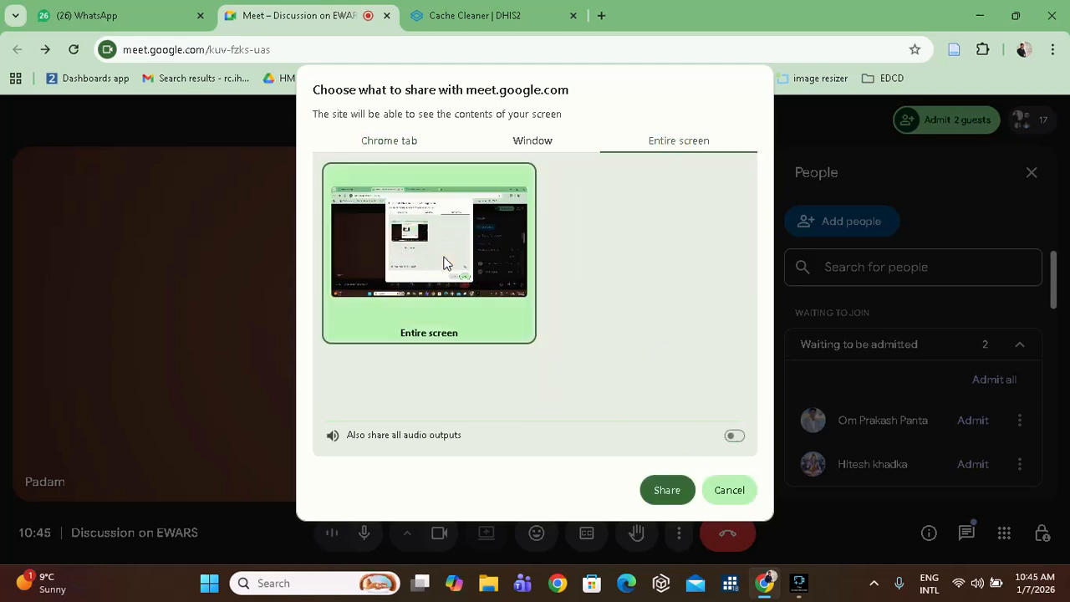
left_click(667, 485)
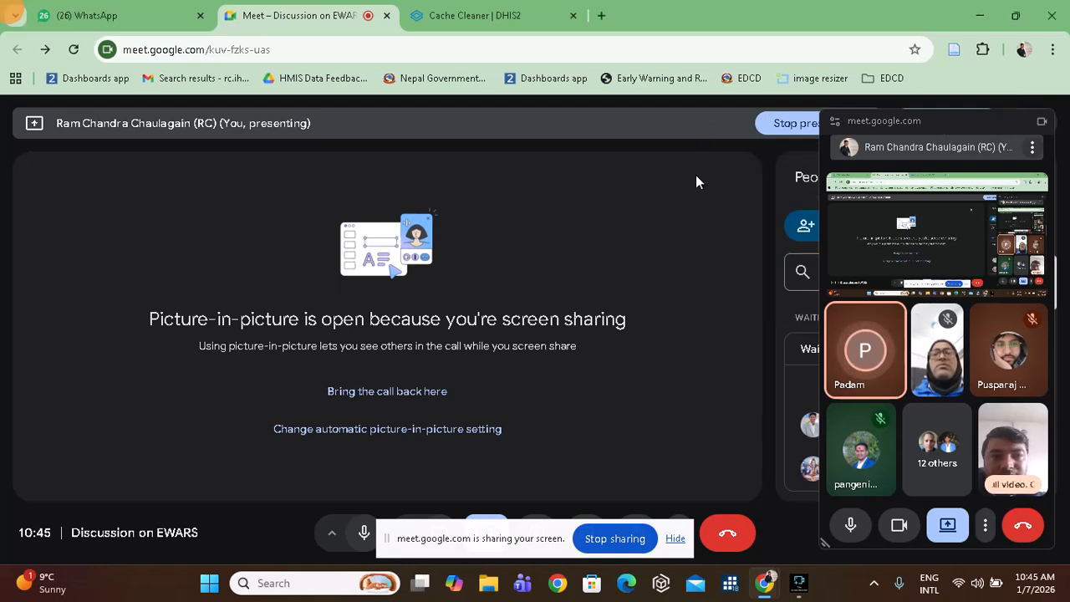
Admit both waiting guests into the call and dismiss the Meet attention notice.
left_click_drag(965, 120, 822, 285)
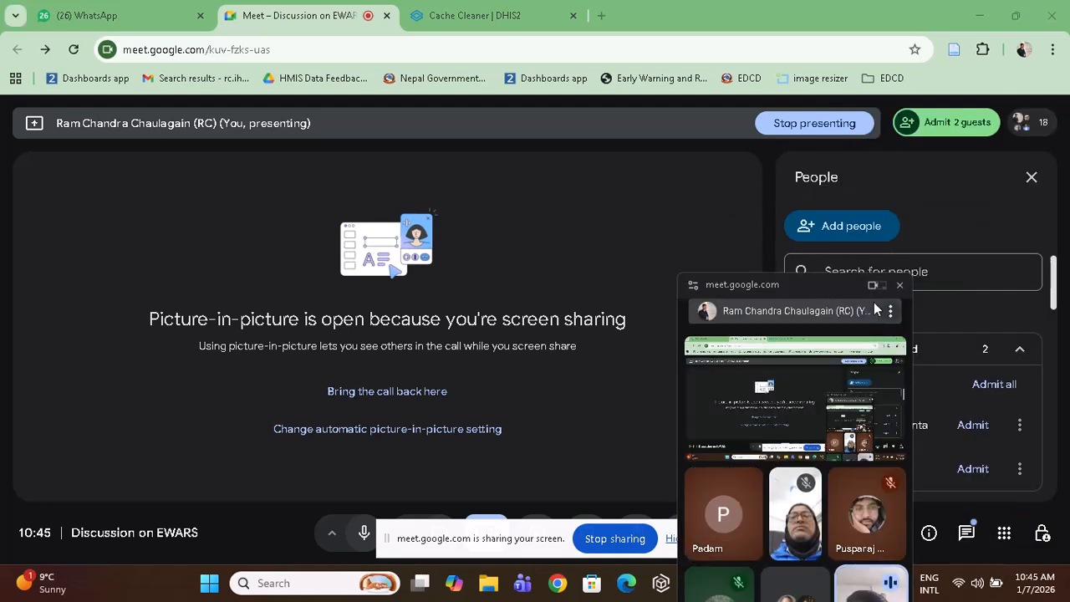
left_click(995, 385)
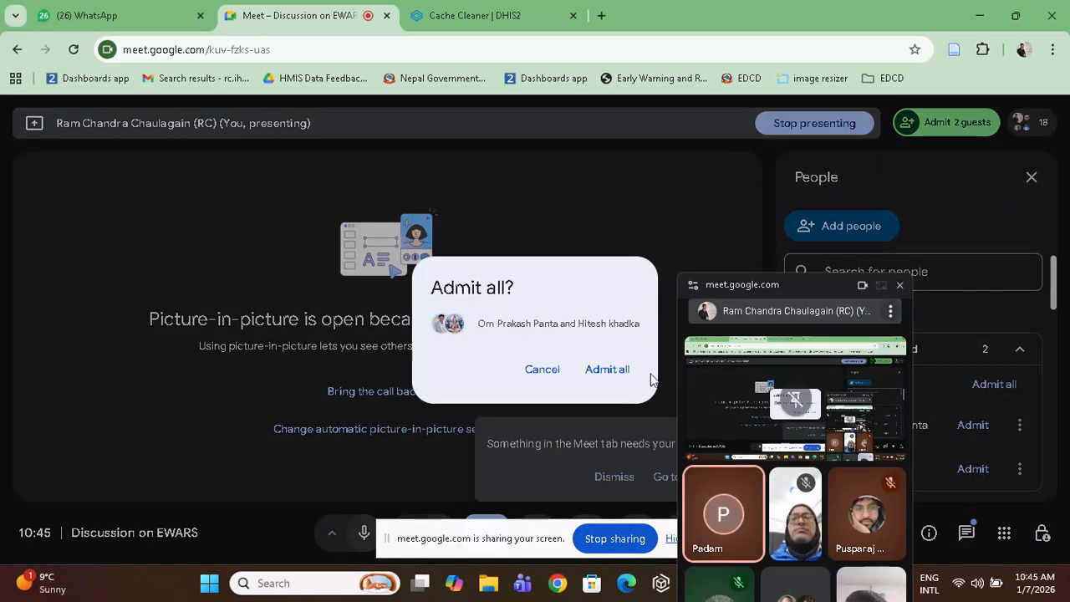
left_click(607, 378)
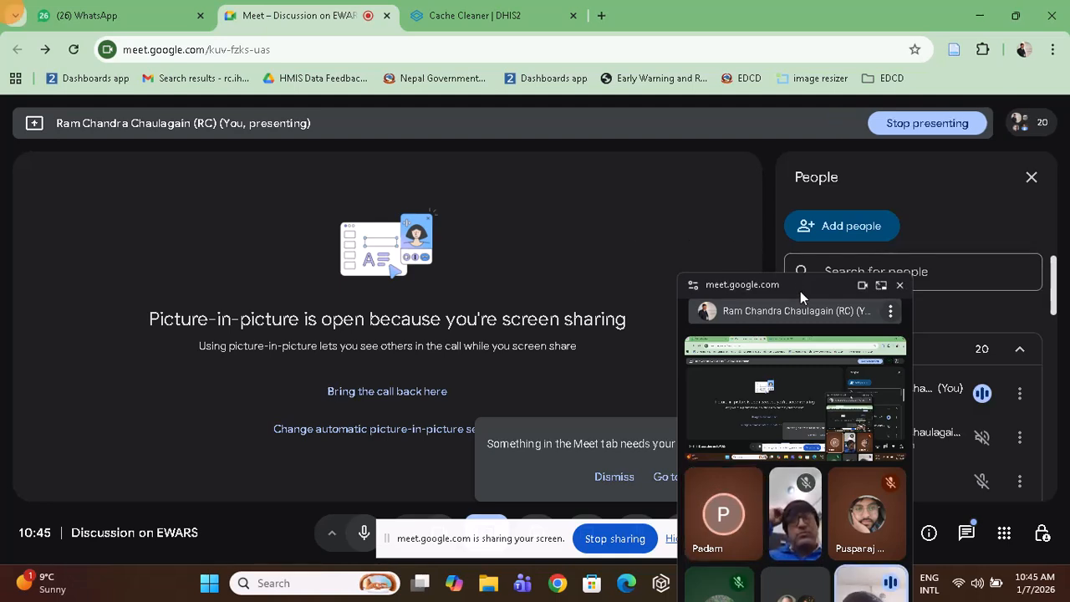
left_click_drag(800, 291, 986, 129)
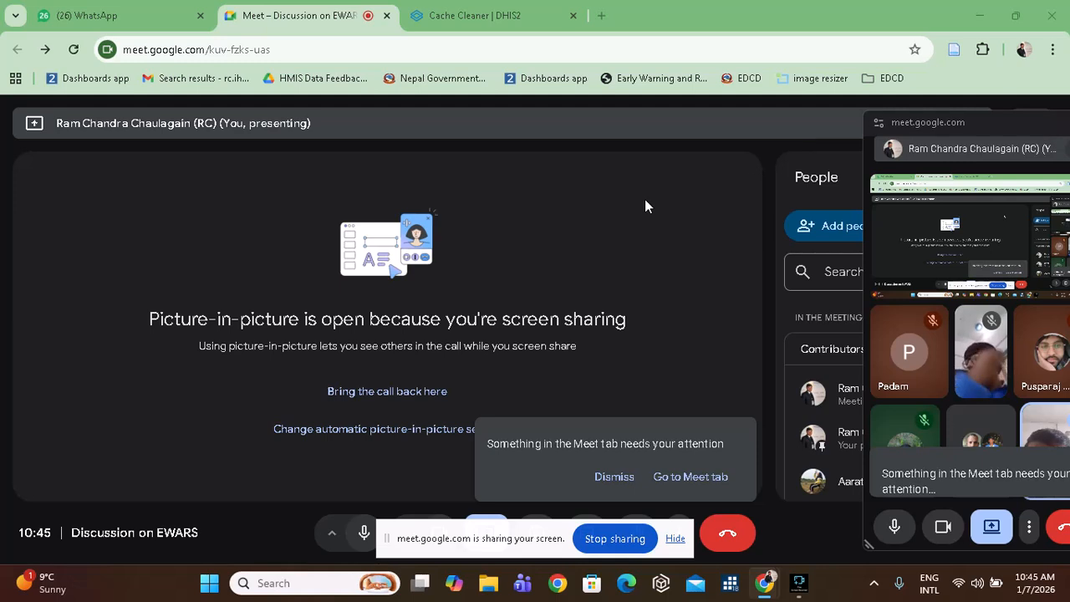
left_click(617, 476)
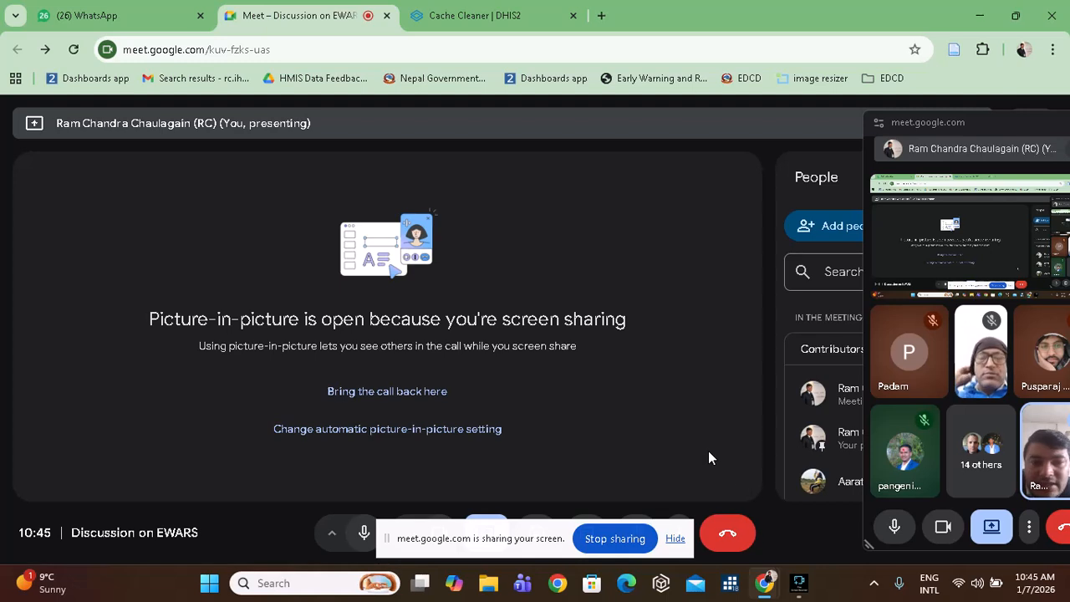
left_click(475, 17)
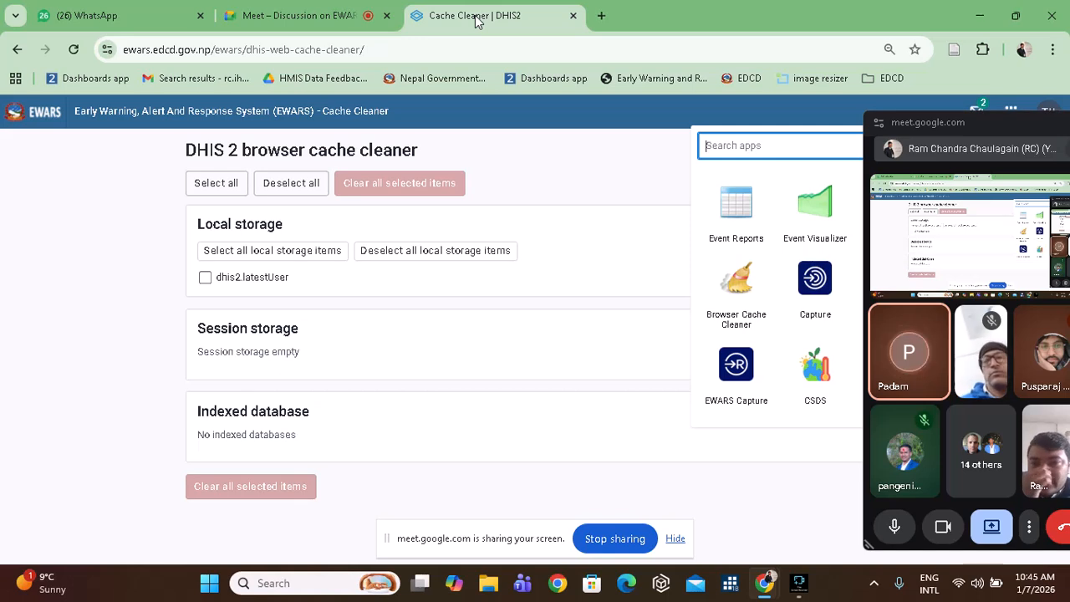
Close the apps panel, then select and clear all stored cache items.
left_click(605, 181)
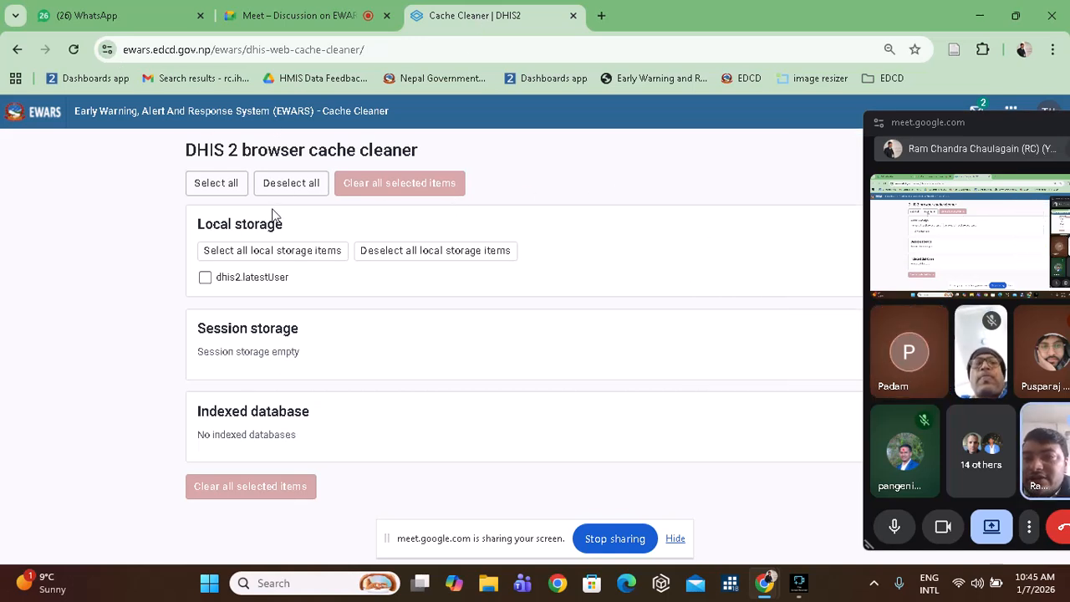
left_click(221, 189)
left_click(383, 187)
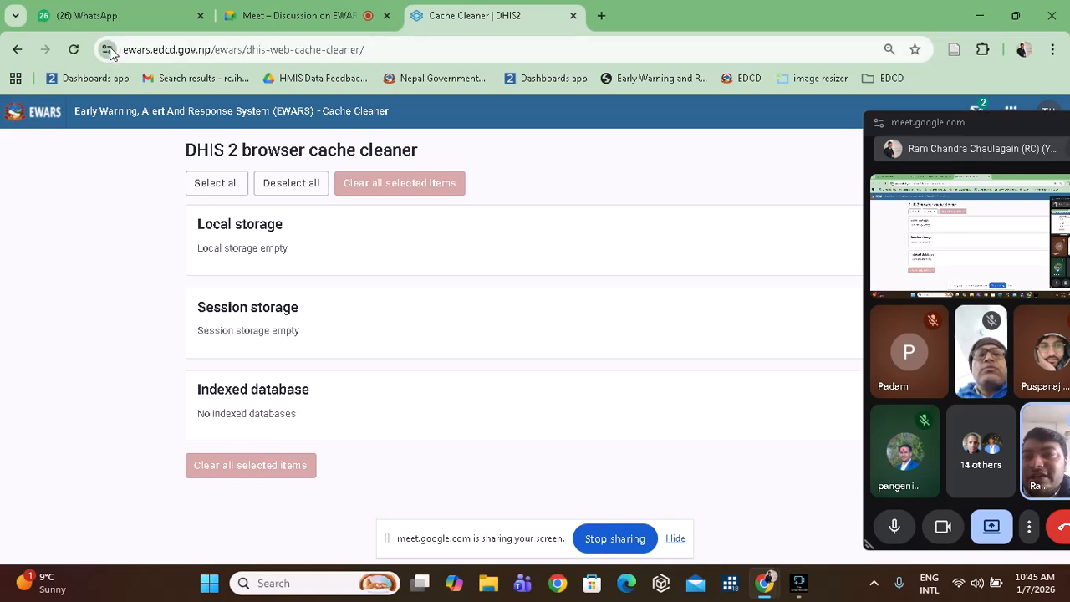
Delete ewars.edcd.gov.np site data in Chrome and reload to the EWARS sign-in page.
left_click(106, 50)
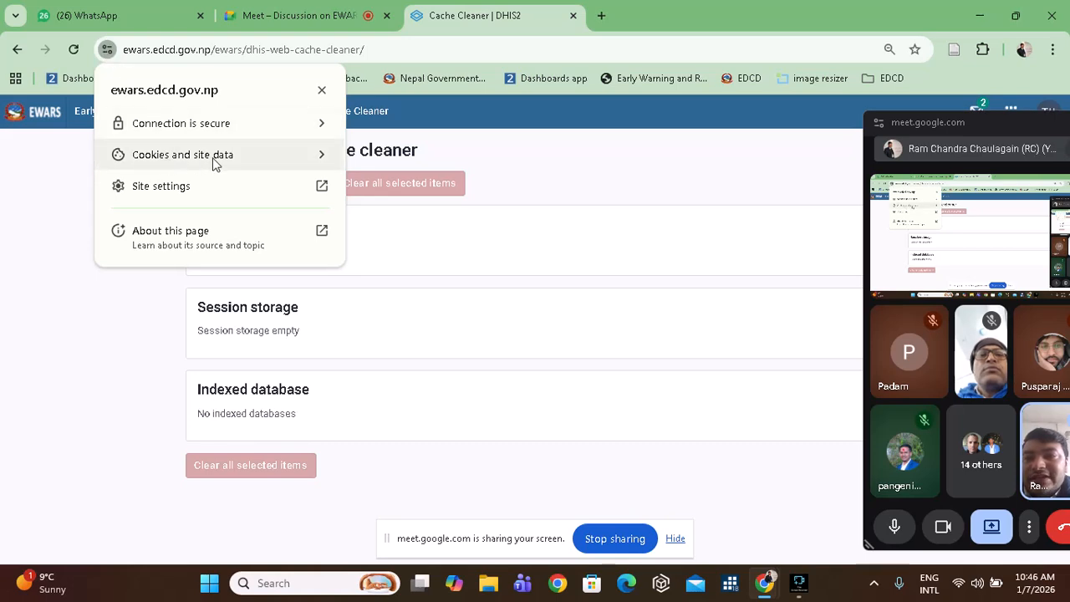
left_click(246, 162)
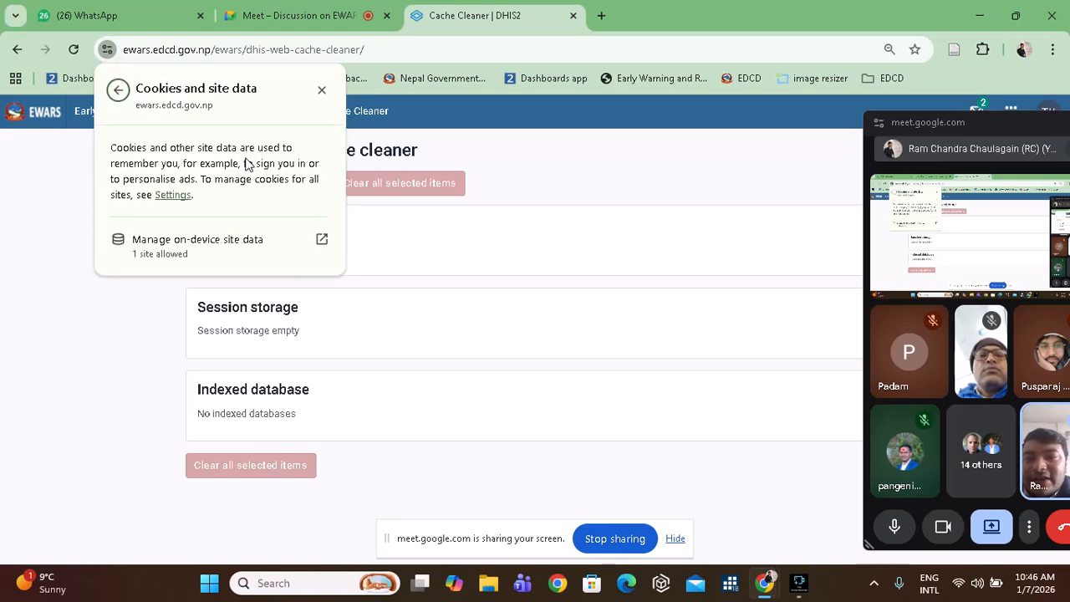
left_click(327, 241)
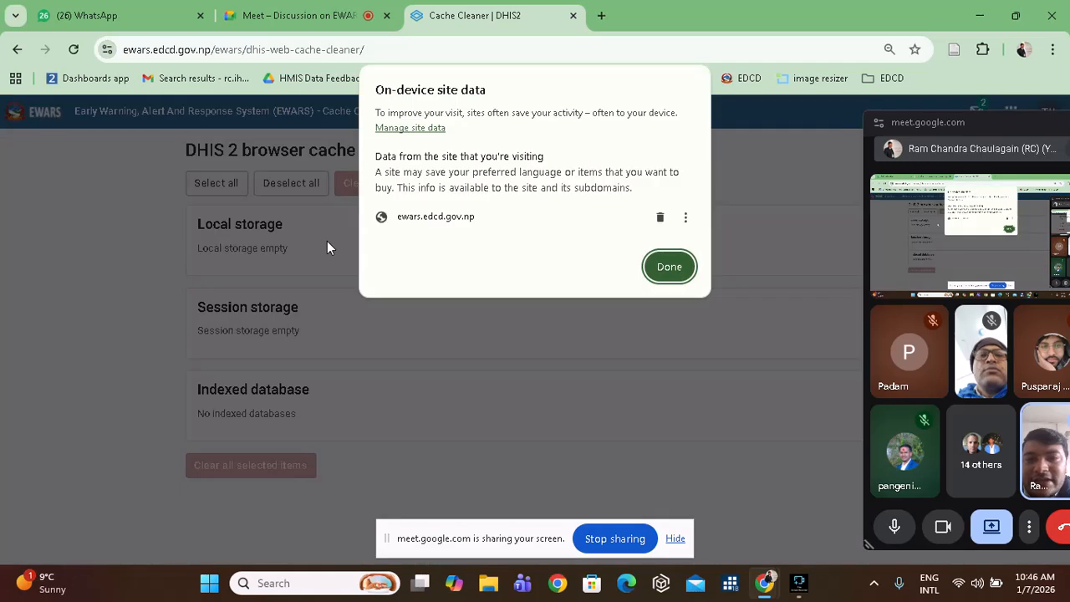
left_click(660, 220)
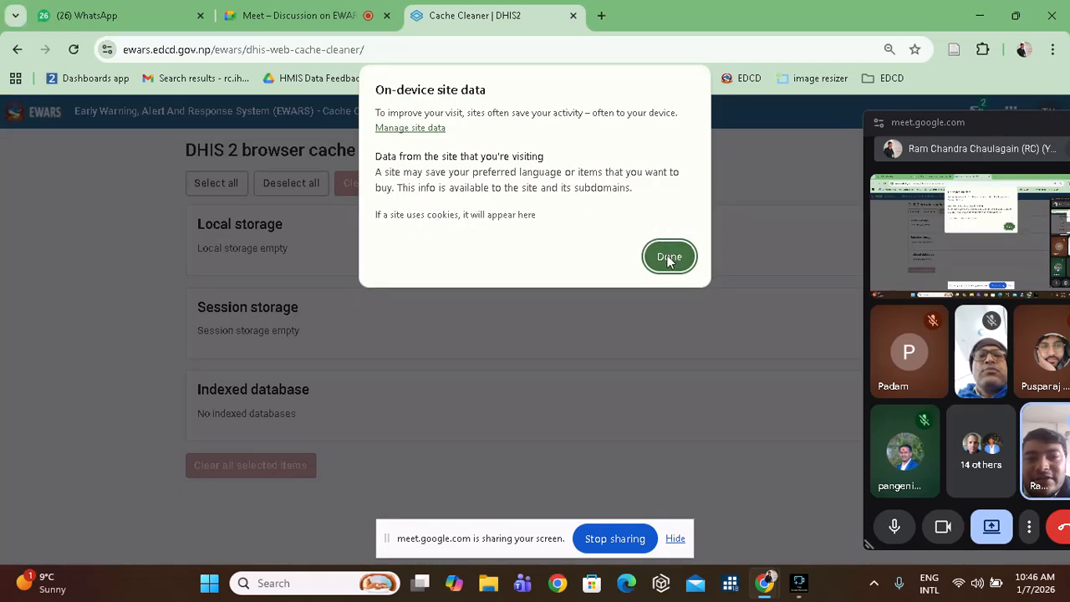
left_click(669, 257)
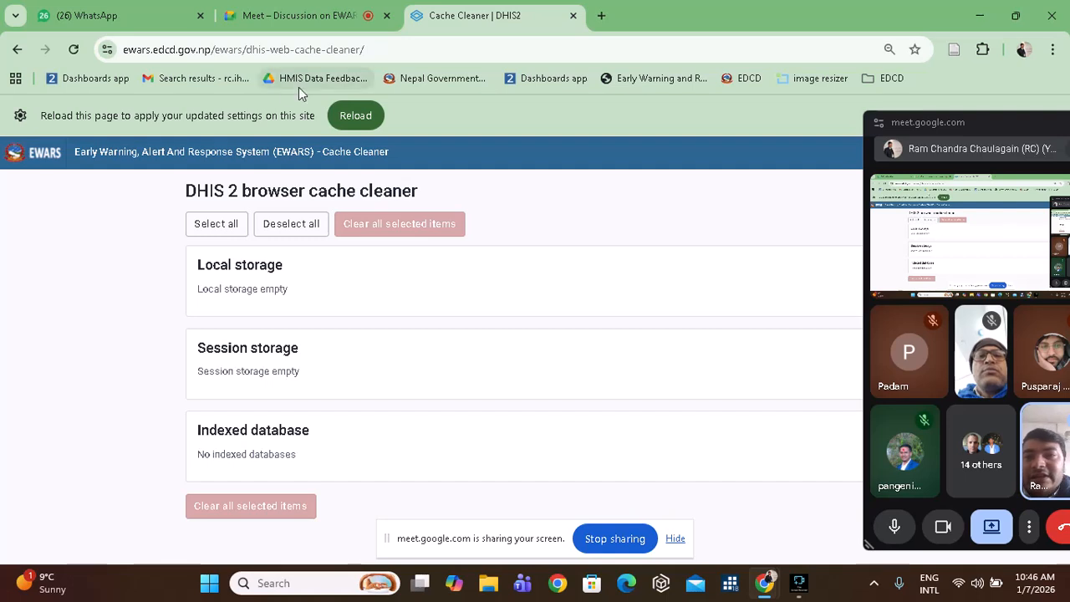
left_click(356, 117)
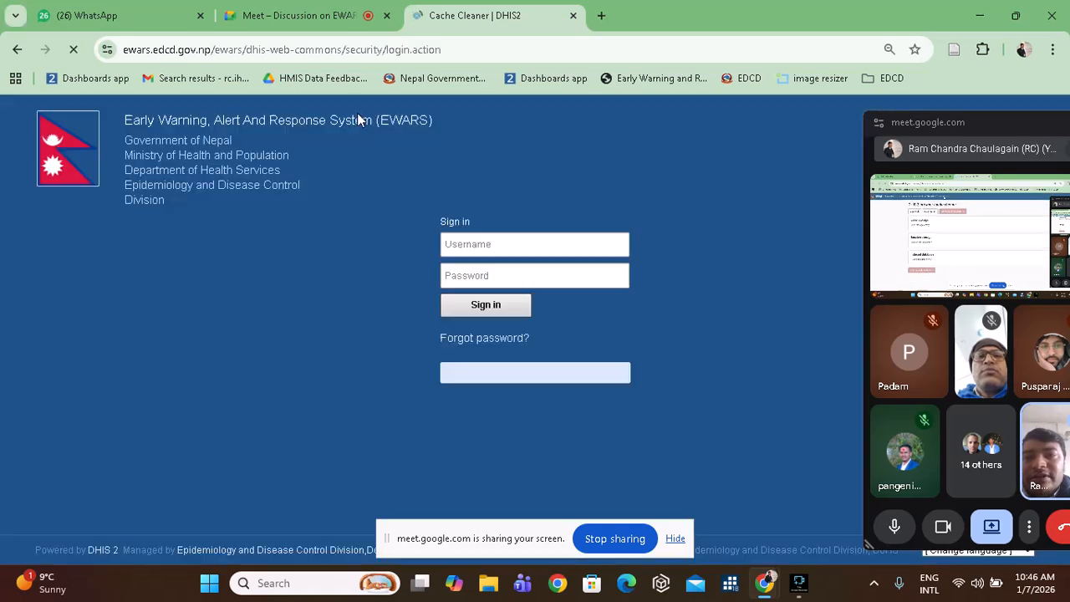
left_click(459, 269)
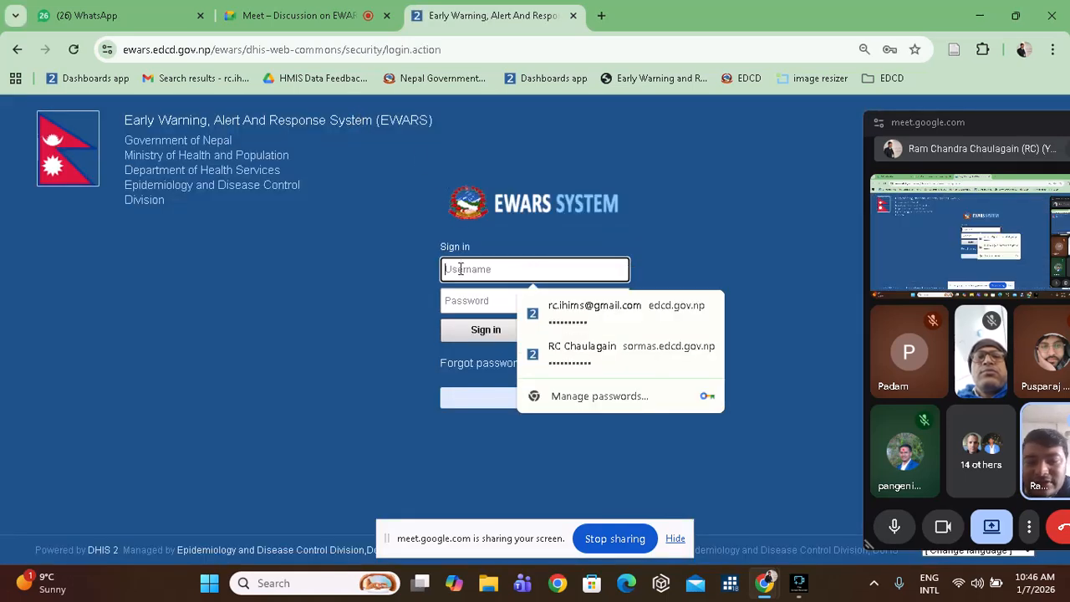
Enter the username and account password and submit to sign in to EWARS.
type("test")
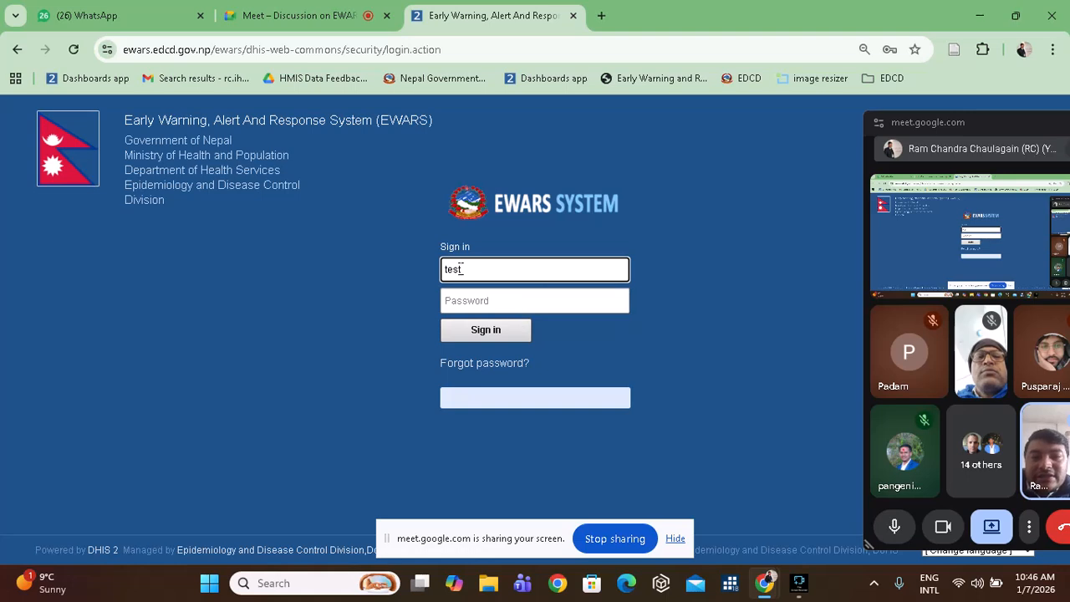
left_click(465, 306)
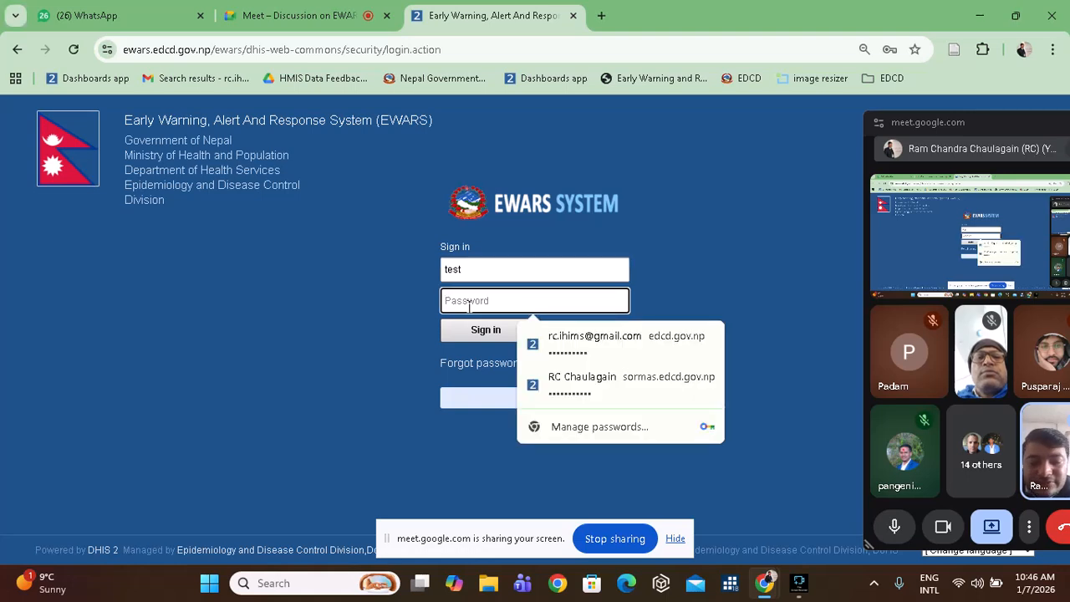
type("Test@123")
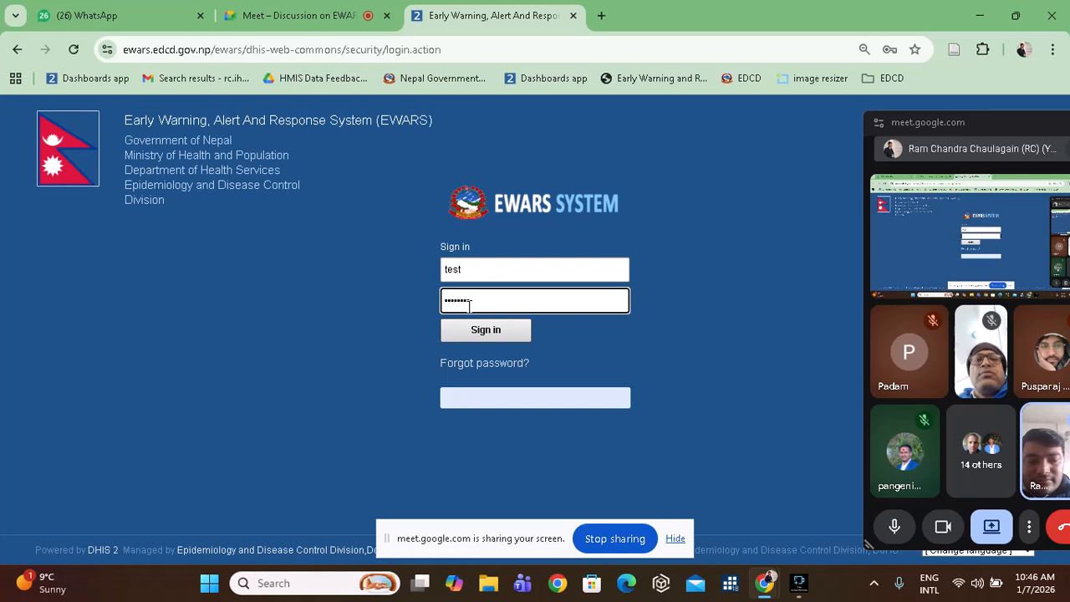
key("Return")
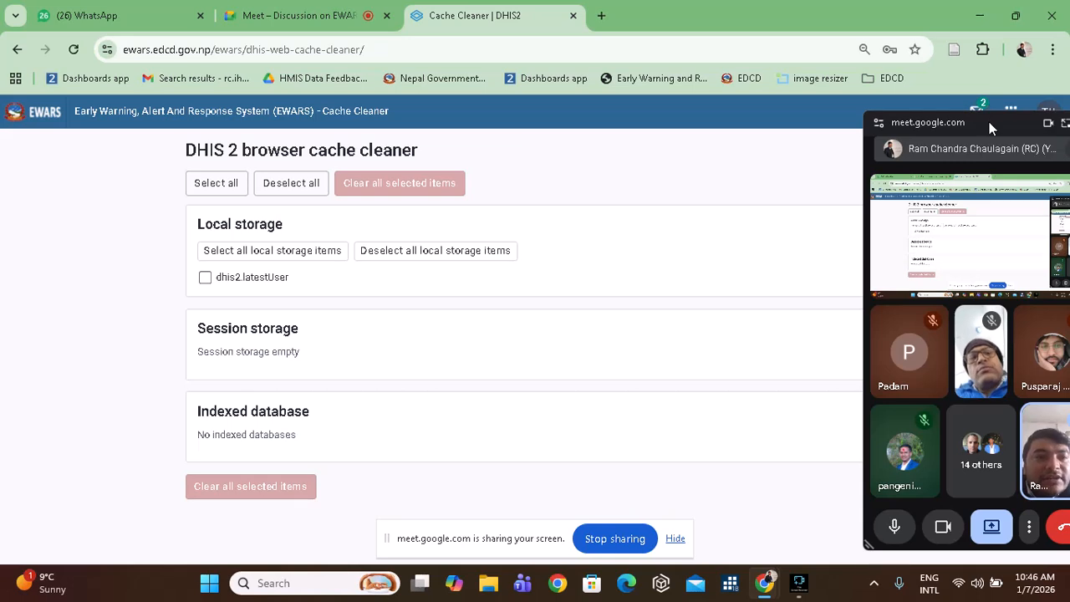
Open the Dashboard app from the DHIS2 apps grid.
left_click_drag(986, 117, 976, 225)
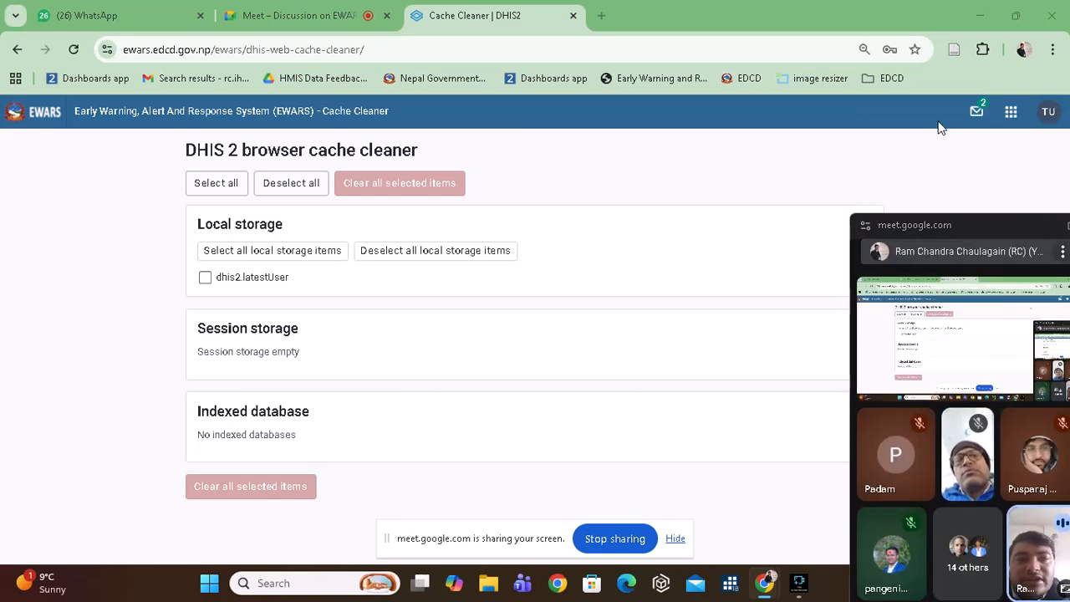
left_click(1011, 113)
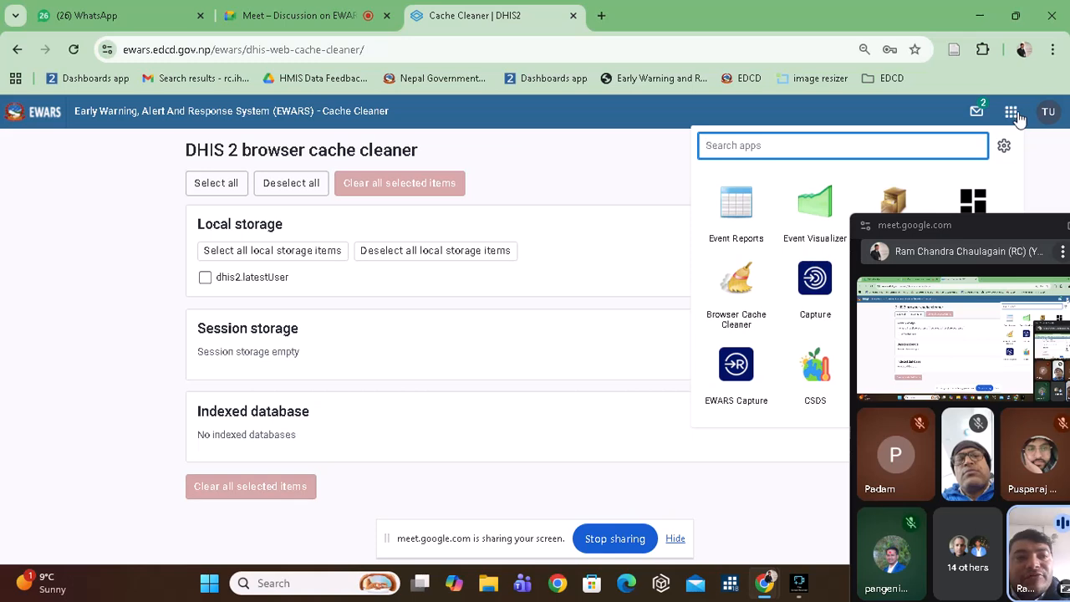
left_click(978, 199)
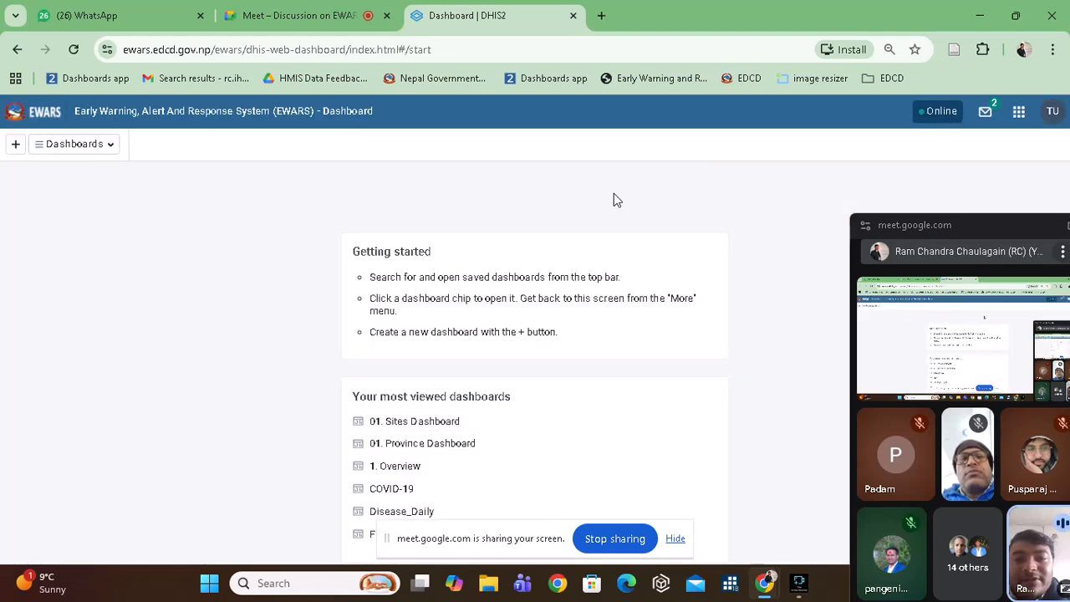
Select 01. Sites Dashboard from the dashboards dropdown.
left_click(112, 154)
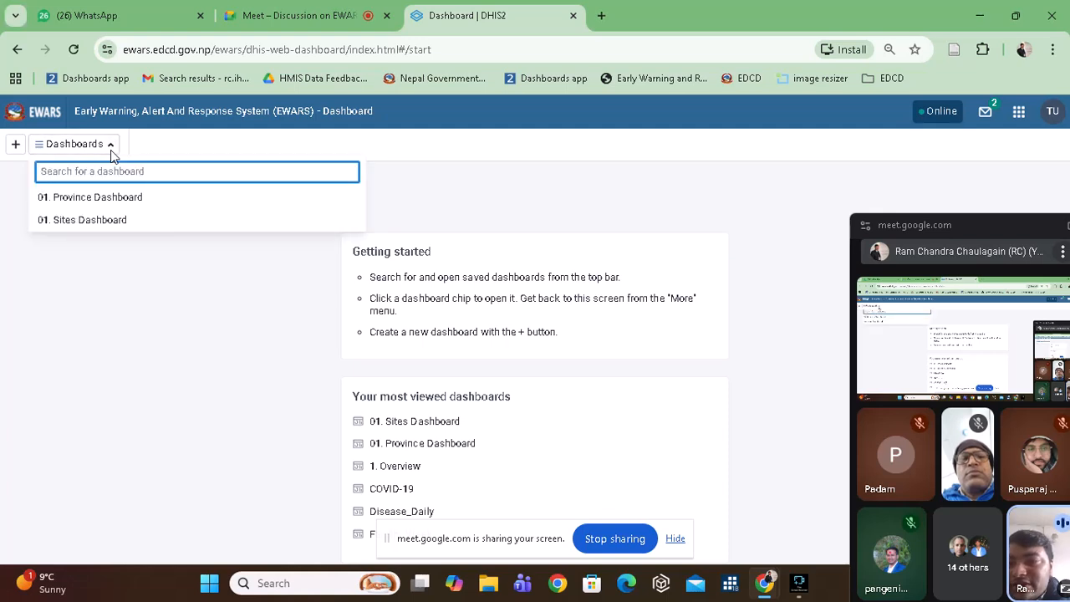
left_click(202, 306)
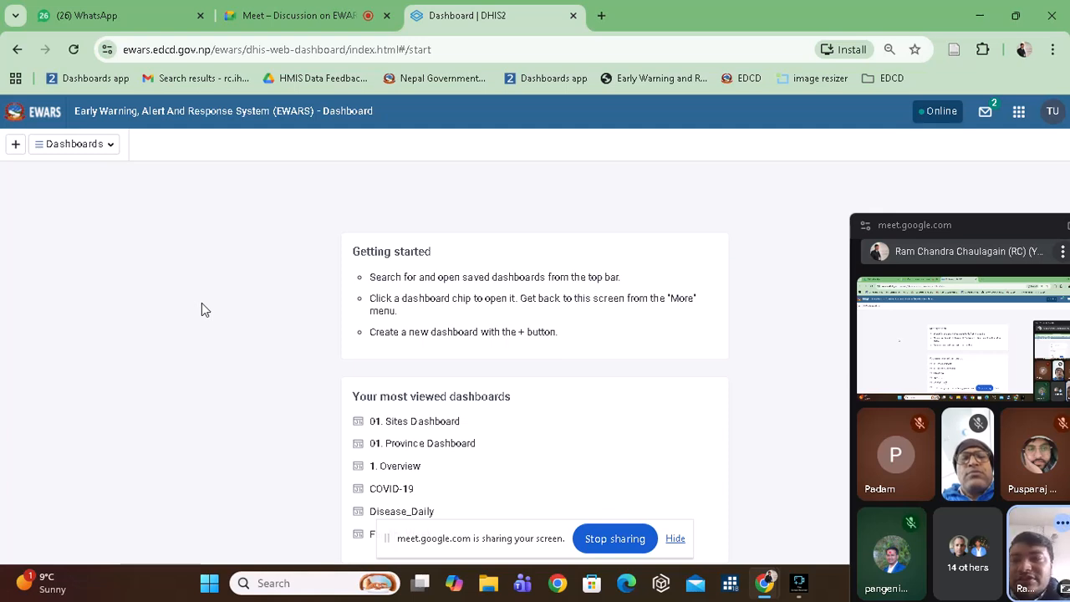
left_click(107, 145)
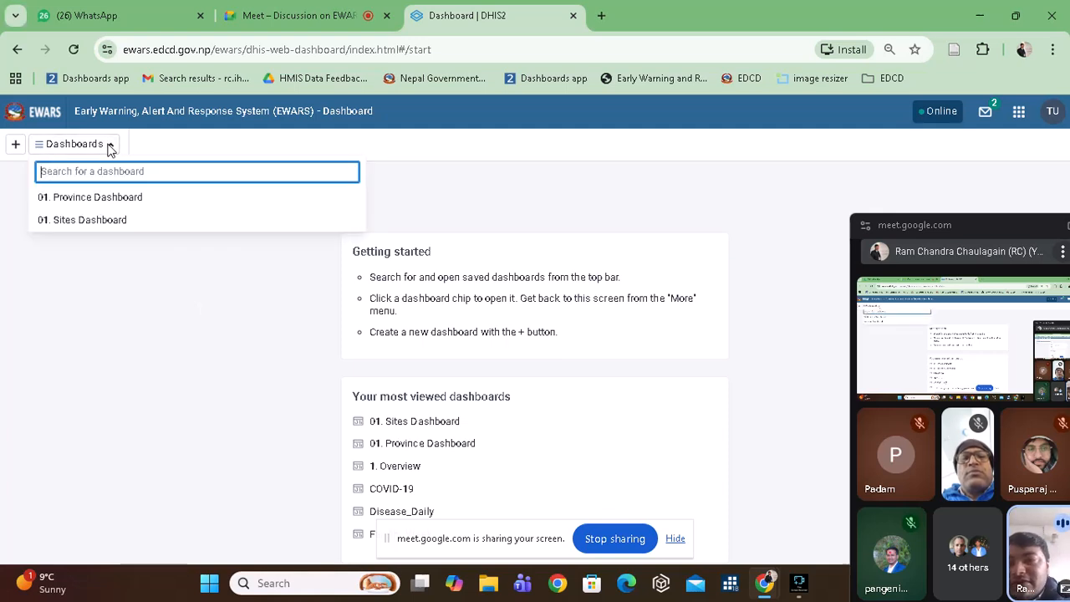
left_click(101, 222)
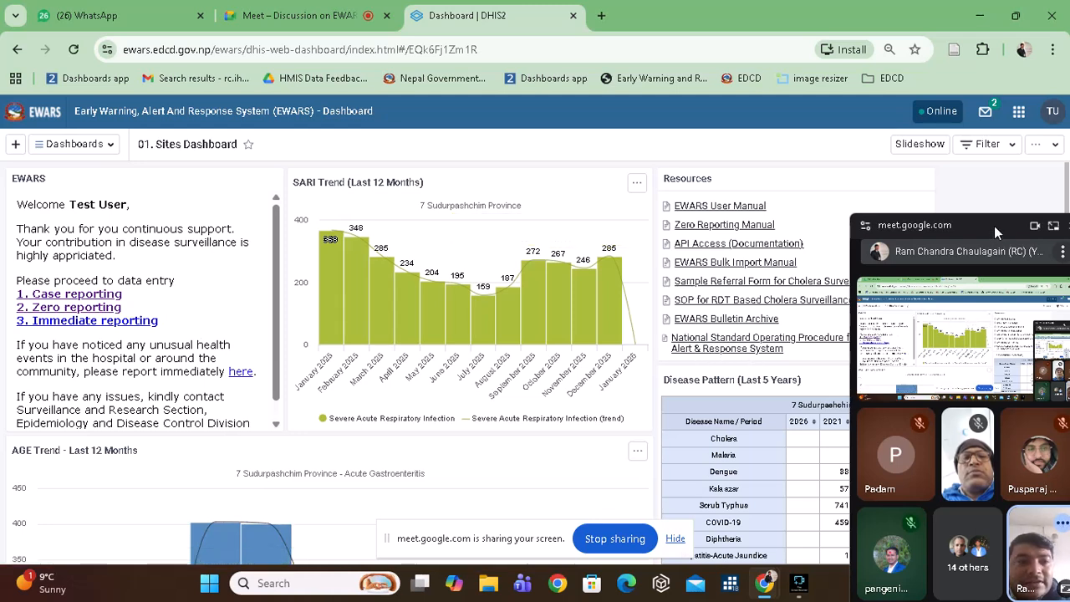
left_click_drag(995, 226, 1033, 592)
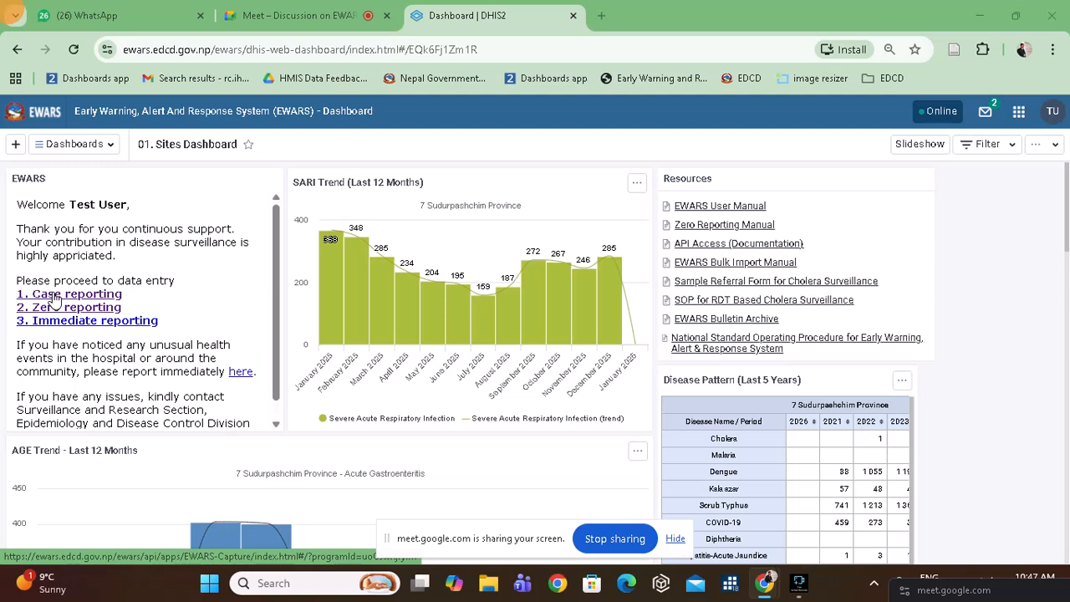
left_click(55, 299)
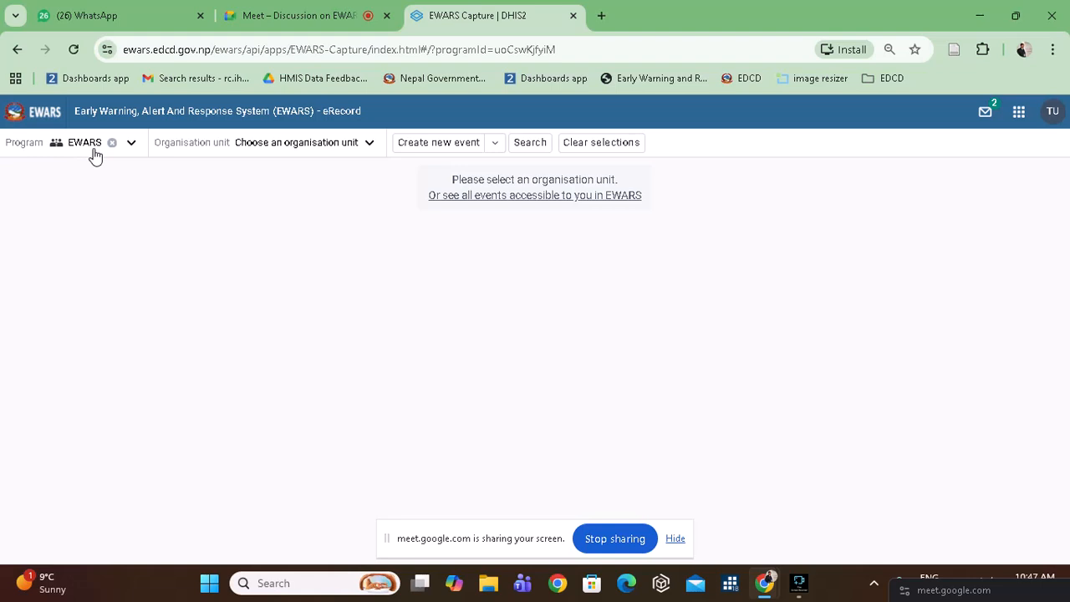
Drill through 7 Sudurpashchim Province > 701 BAJURA > 70106 Badimalika > Badimalika 08 and select DISTRICT HOSPITAL_ BAJURA.
left_click(368, 147)
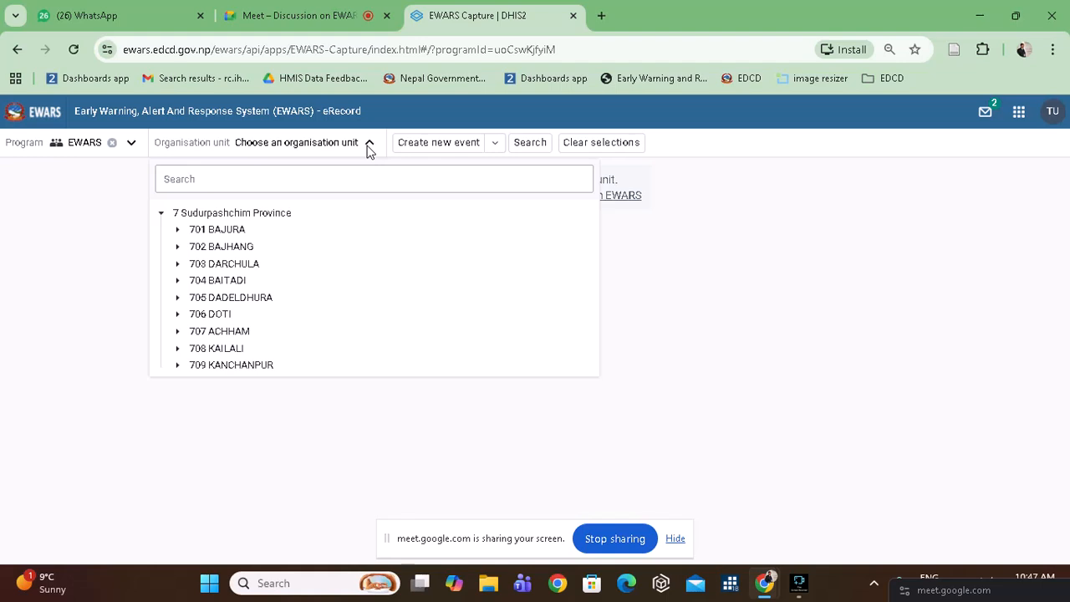
left_click(277, 216)
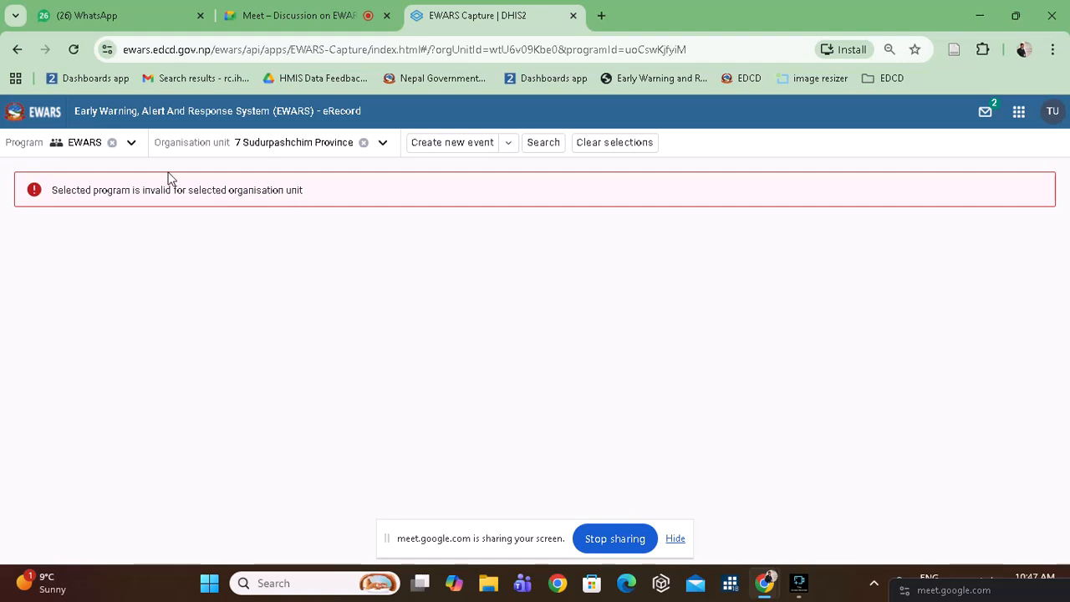
left_click(385, 153)
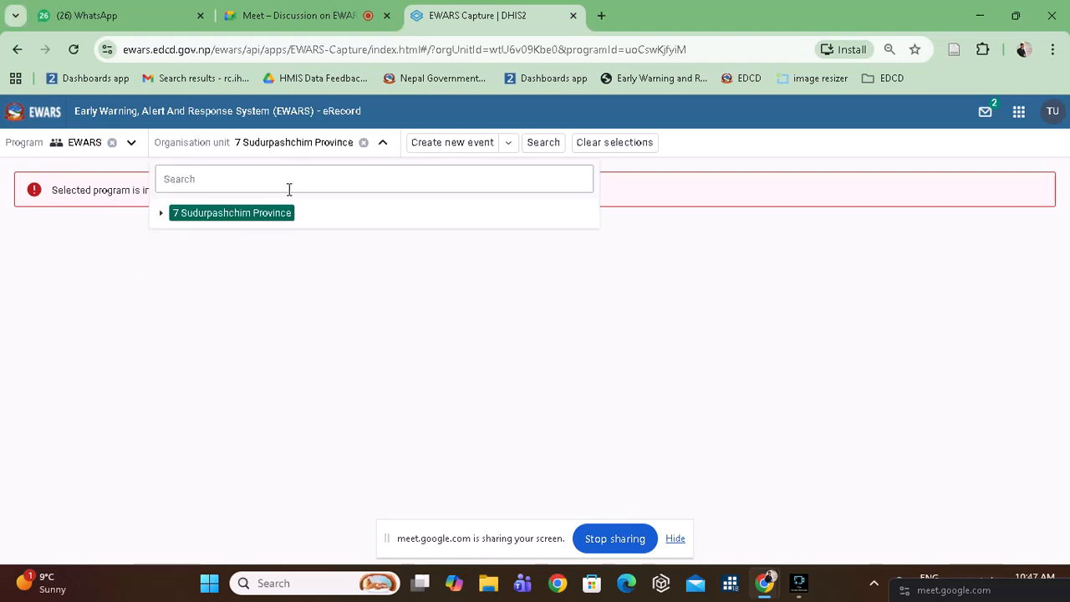
left_click(162, 217)
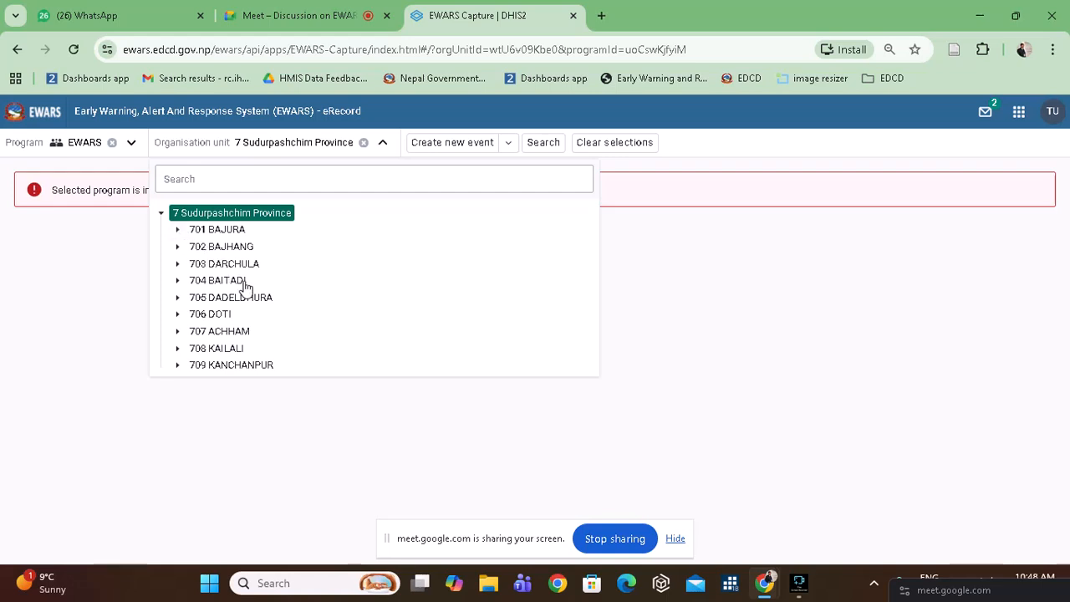
left_click(177, 230)
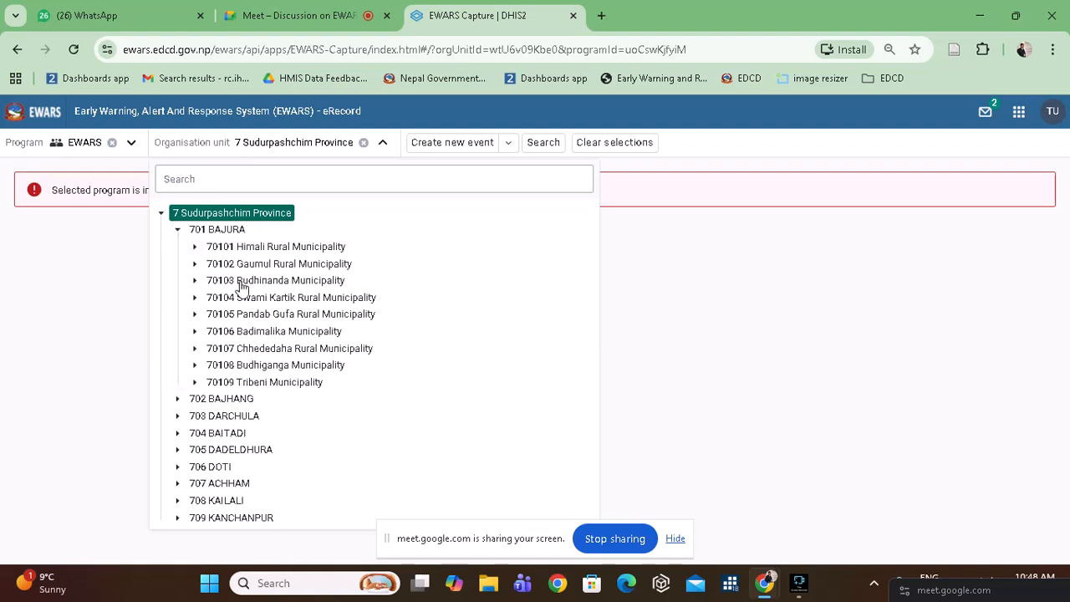
left_click(195, 332)
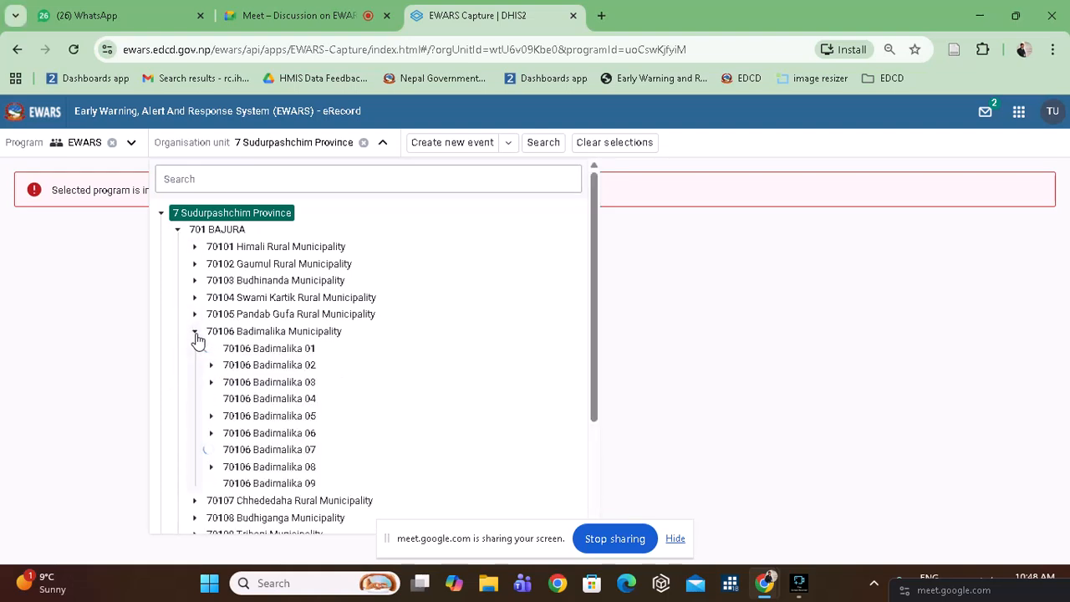
left_click(211, 466)
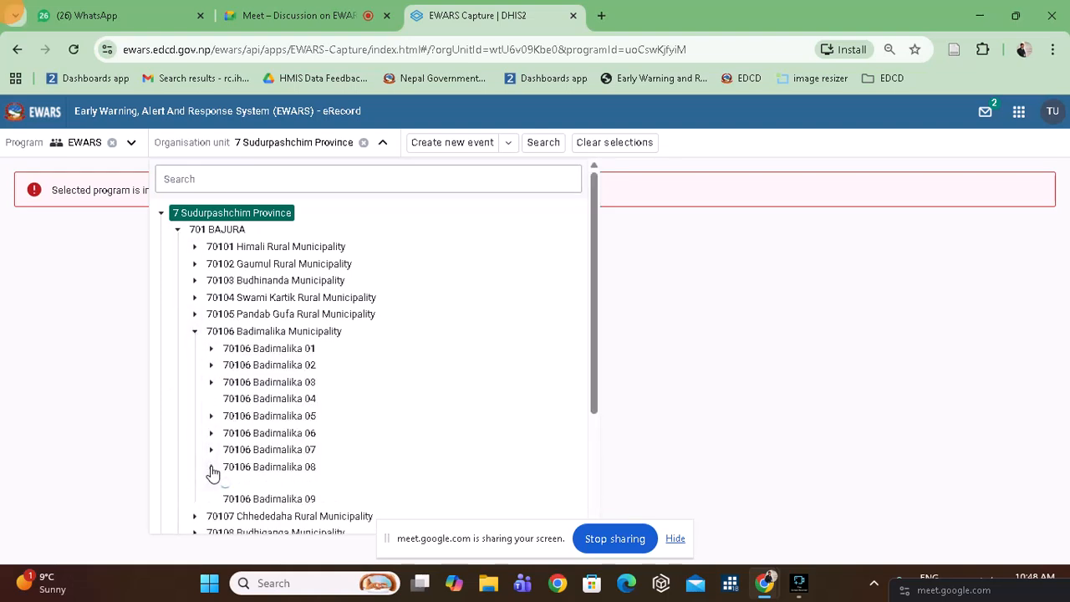
scroll(210, 471, "down", 1)
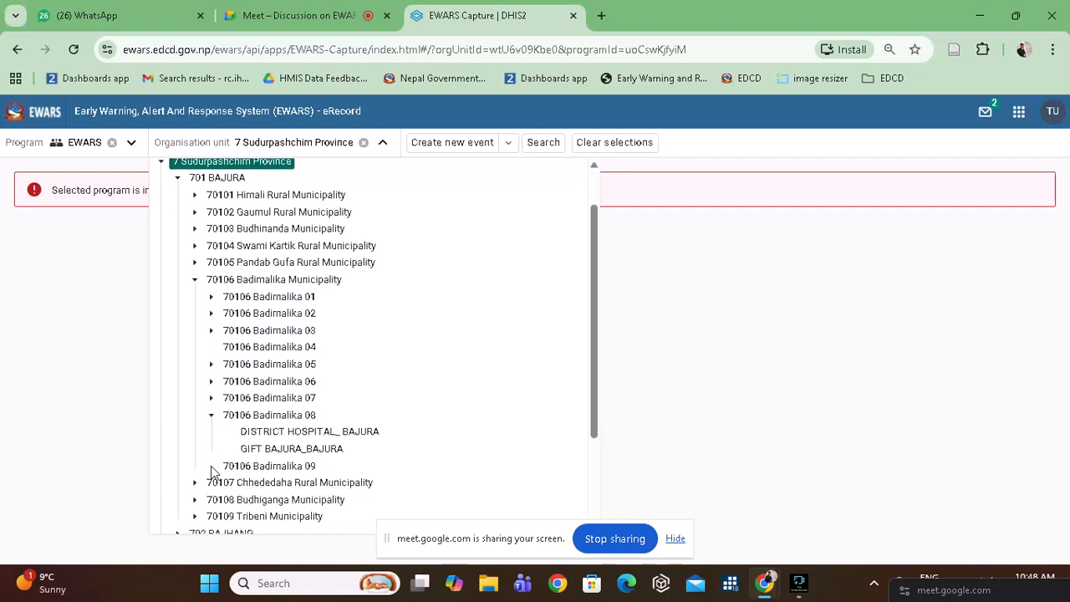
left_click(320, 432)
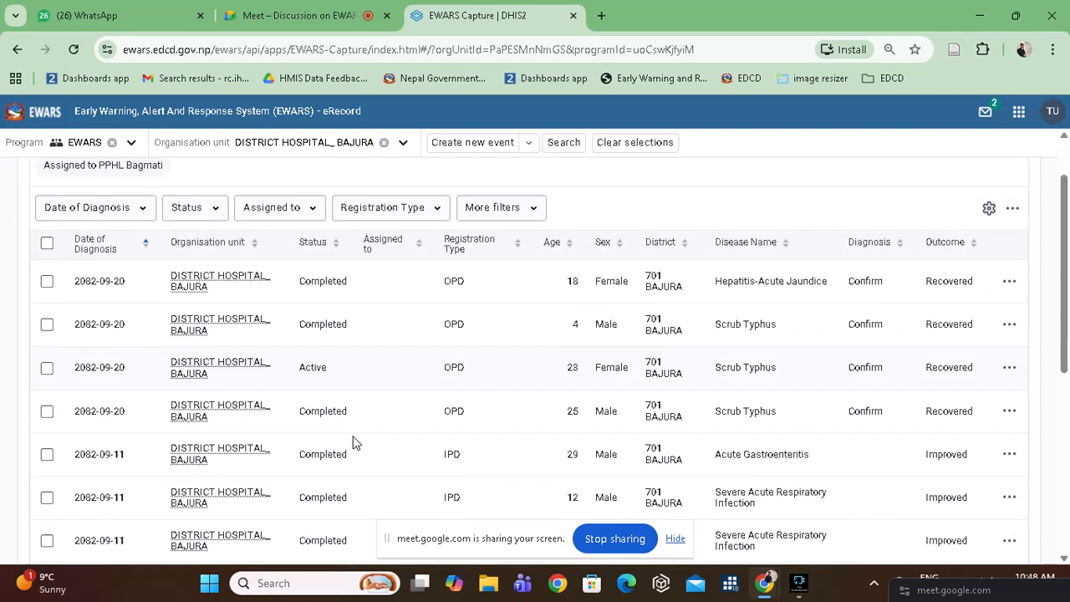
Create a new EWARS event for DISTRICT HOSPITAL_ BAJURA and bring up the Date of Diagnosis calendar.
left_click(474, 144)
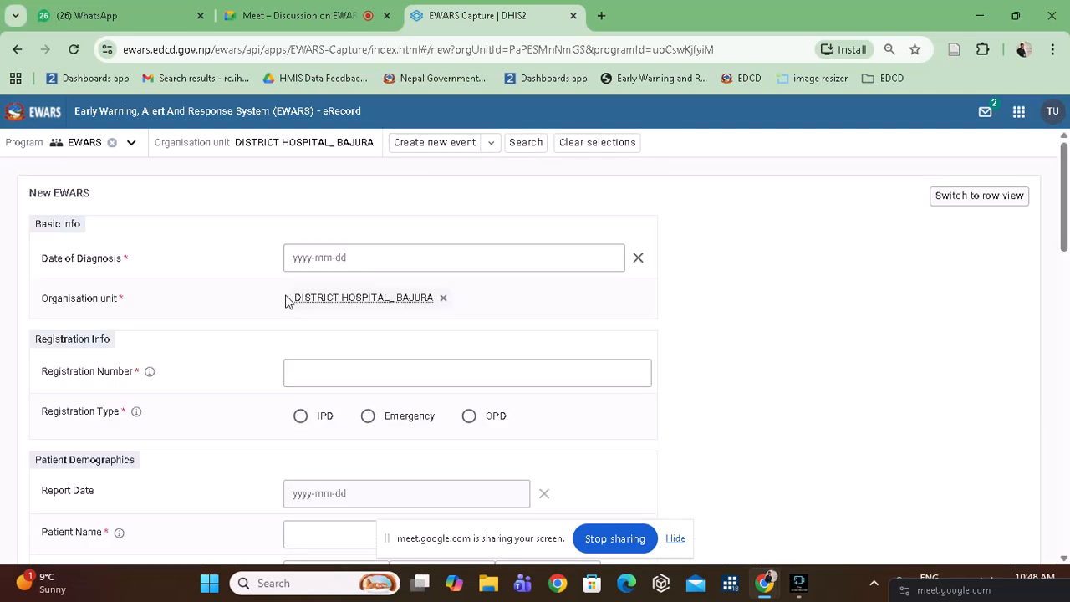
scroll(285, 301, "down", 3)
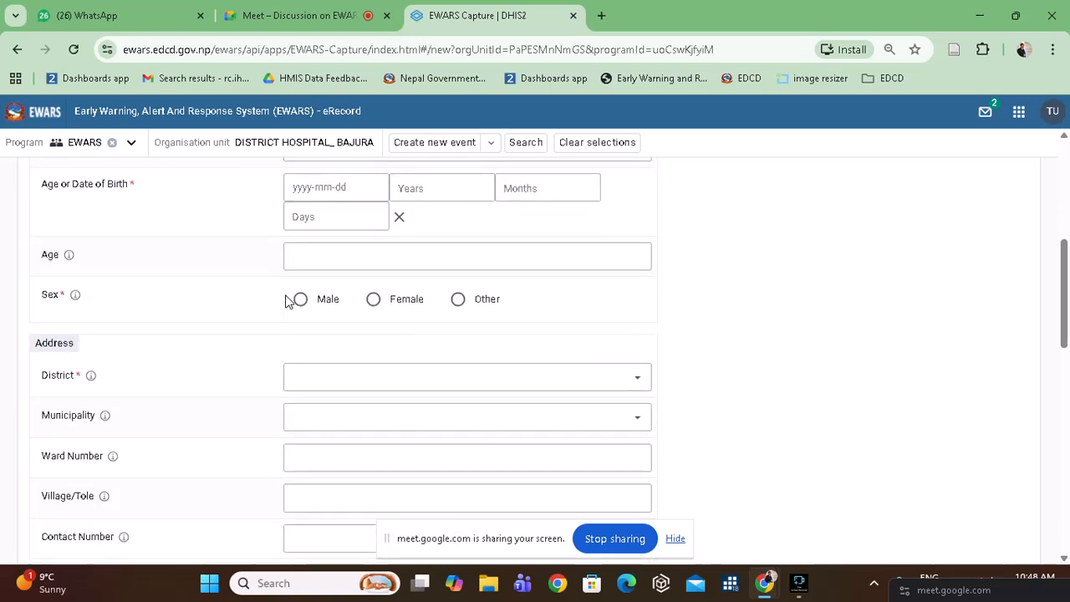
scroll(285, 301, "up", 2)
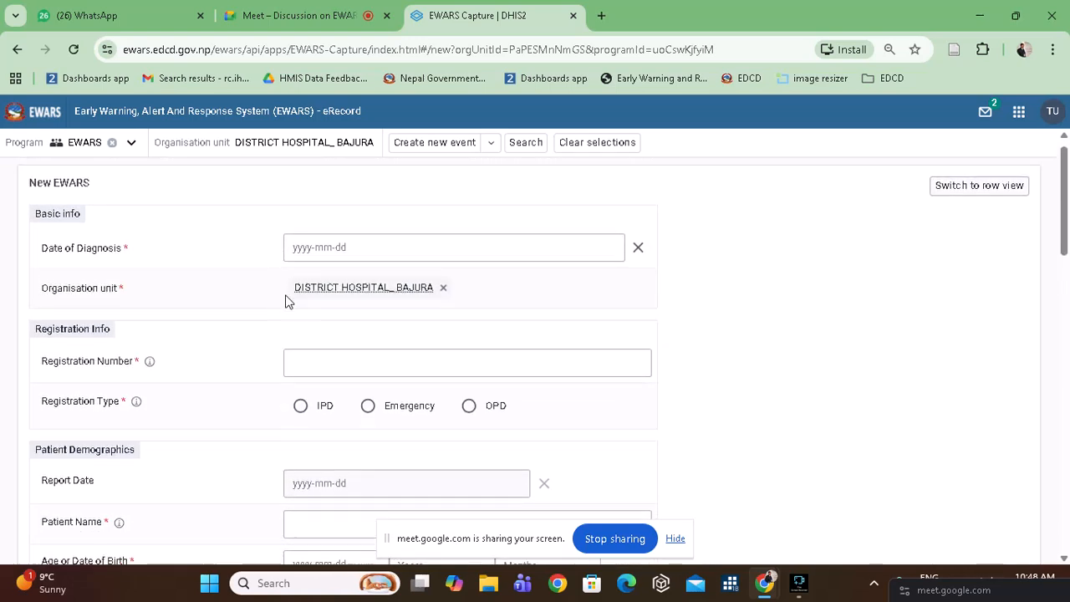
scroll(286, 301, "down", 4)
scroll(285, 301, "up", 4)
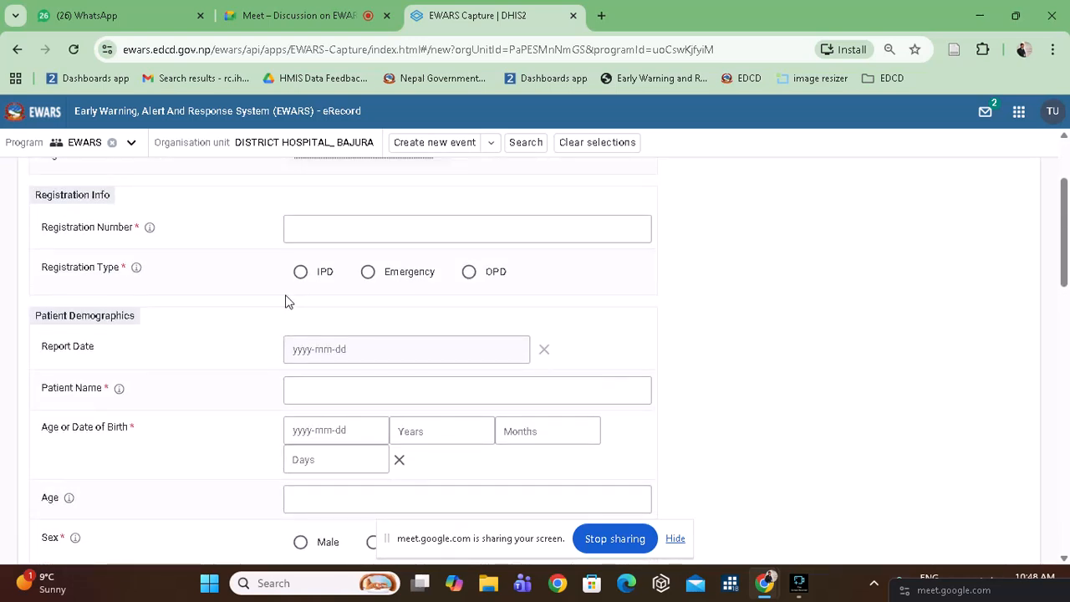
scroll(285, 301, "up", 1)
left_click(387, 254)
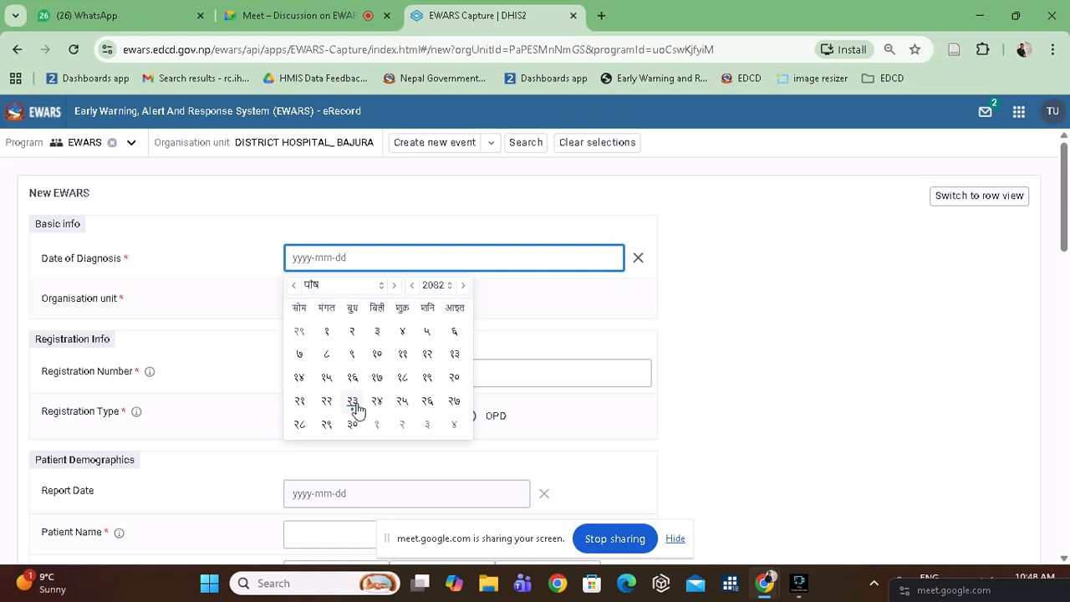
Set Date of Diagnosis 2082-09-23, Registration Number 123 and Registration Type IPD.
left_click(357, 407)
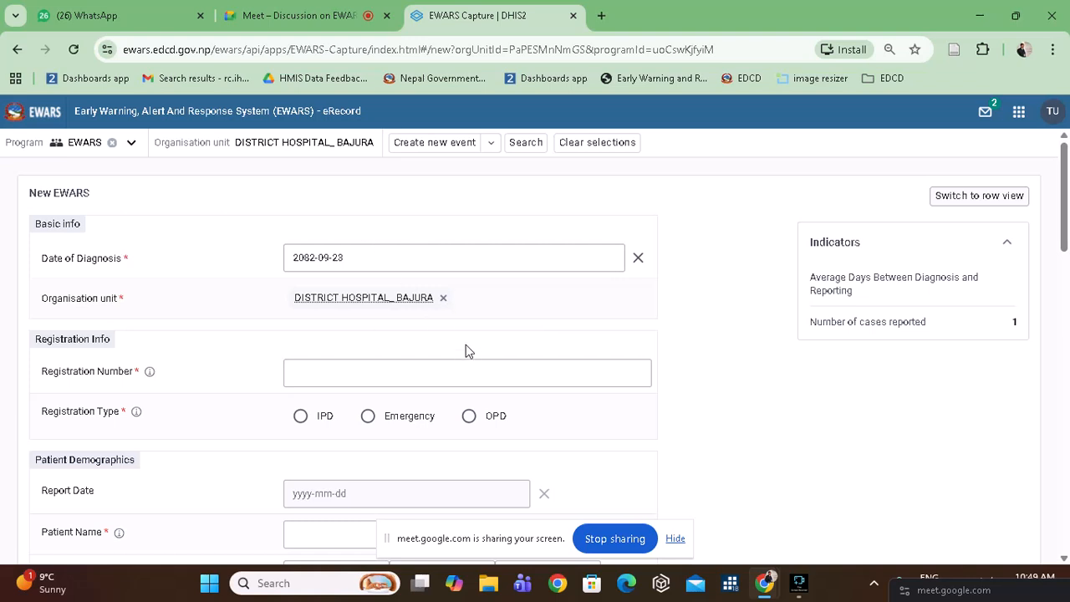
scroll(377, 340, "down", 1)
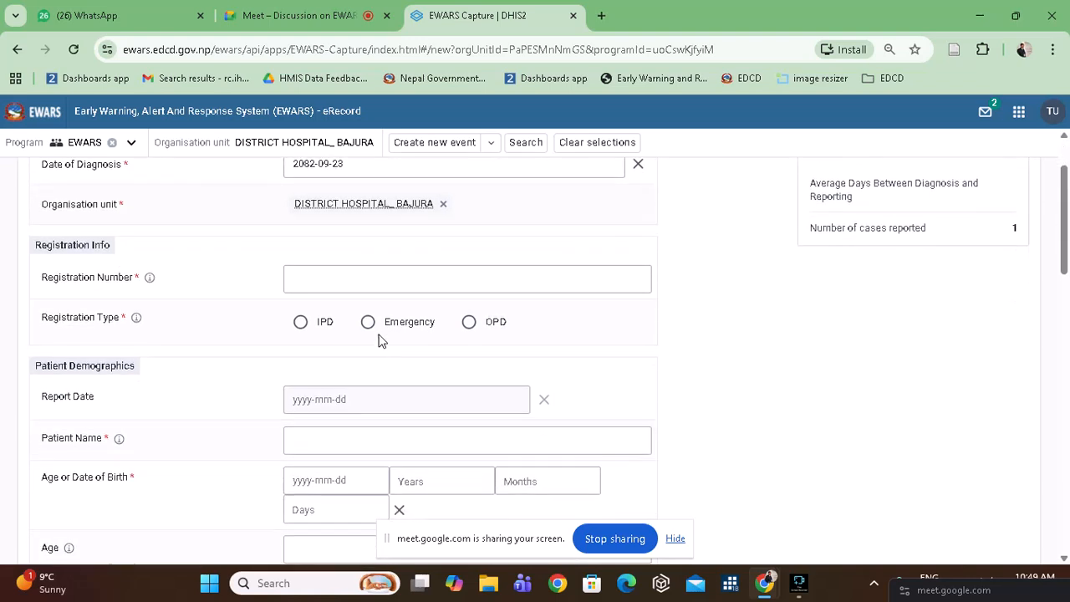
left_click(360, 277)
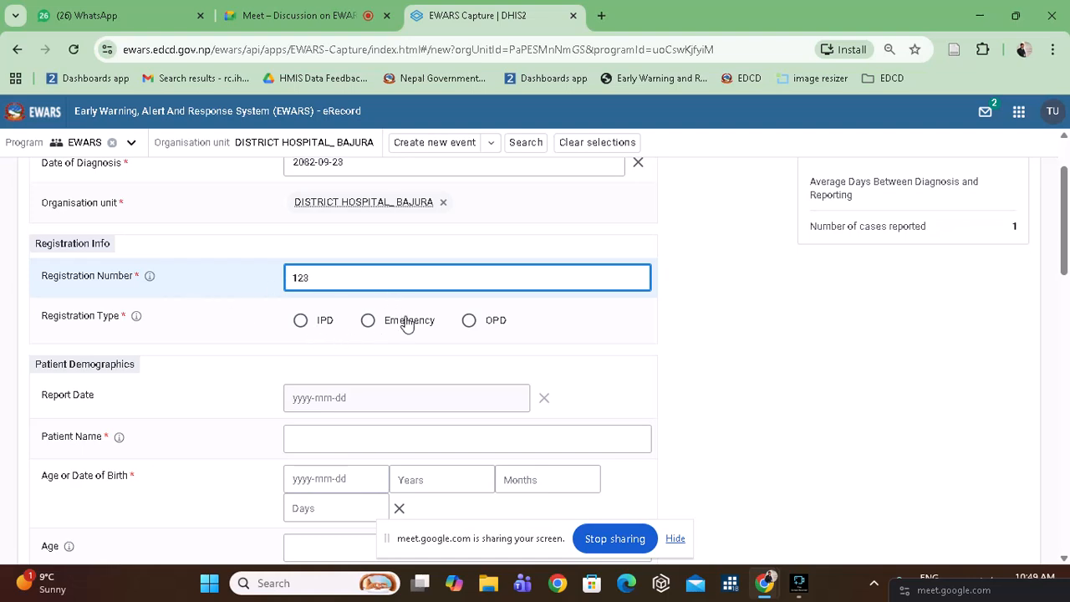
left_click(302, 331)
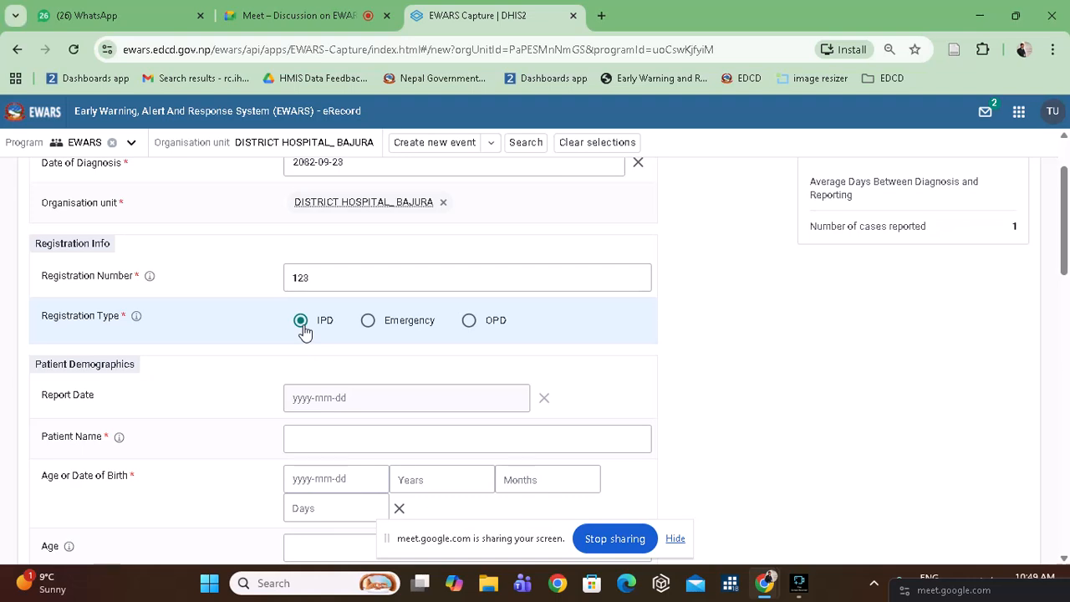
scroll(308, 326, "down", 1)
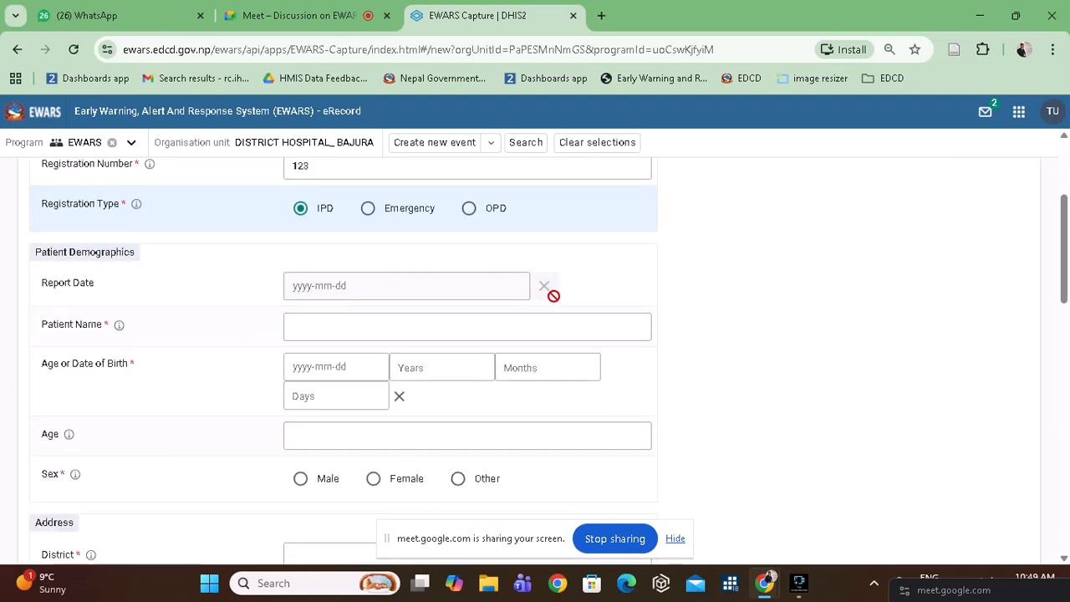
scroll(438, 339, "down", 2)
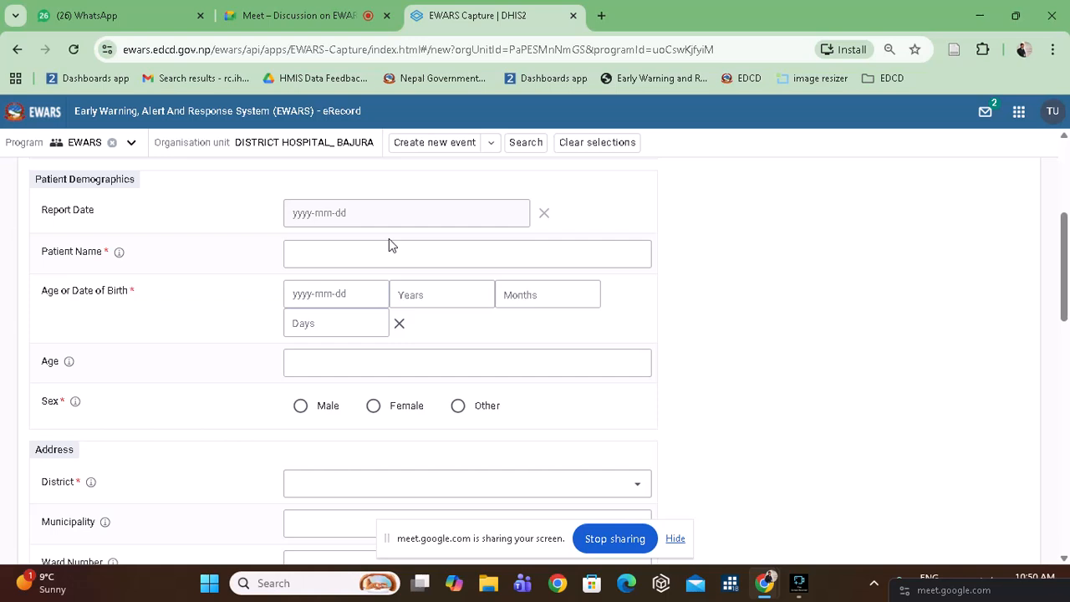
Enter the patient's name and an age of 30 years, auto-filling birth date 2052-09-23.
left_click(327, 246)
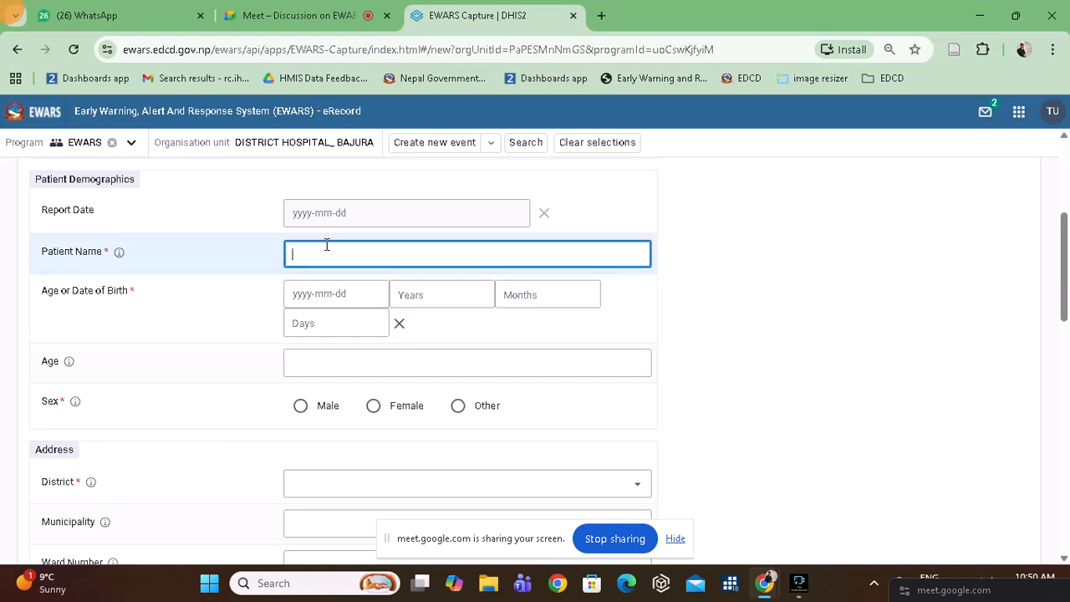
type("shree")
left_click(102, 309)
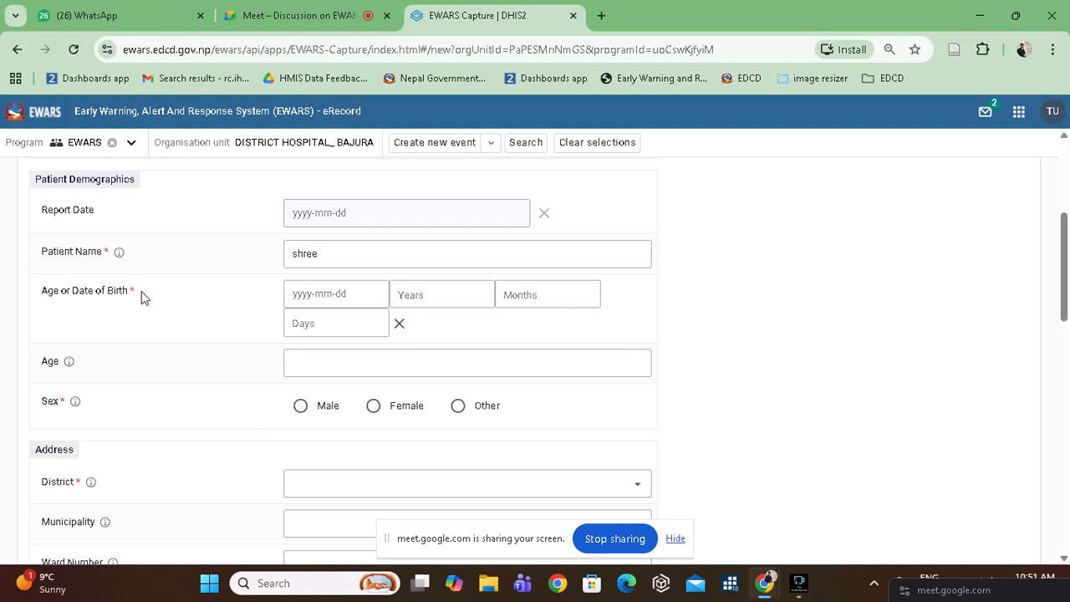
left_click(434, 294)
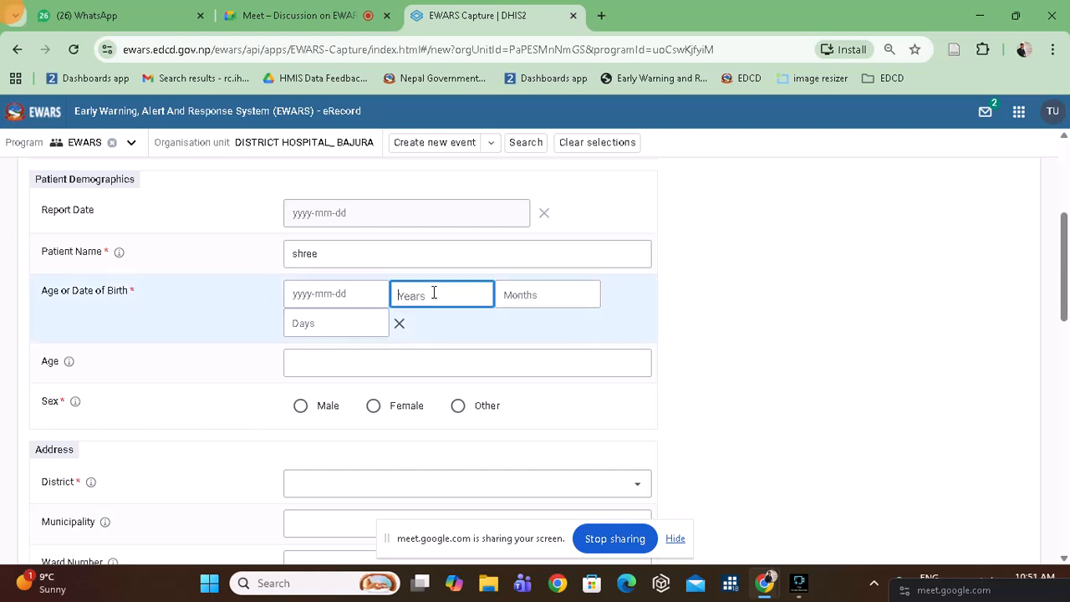
type("30")
key("Tab")
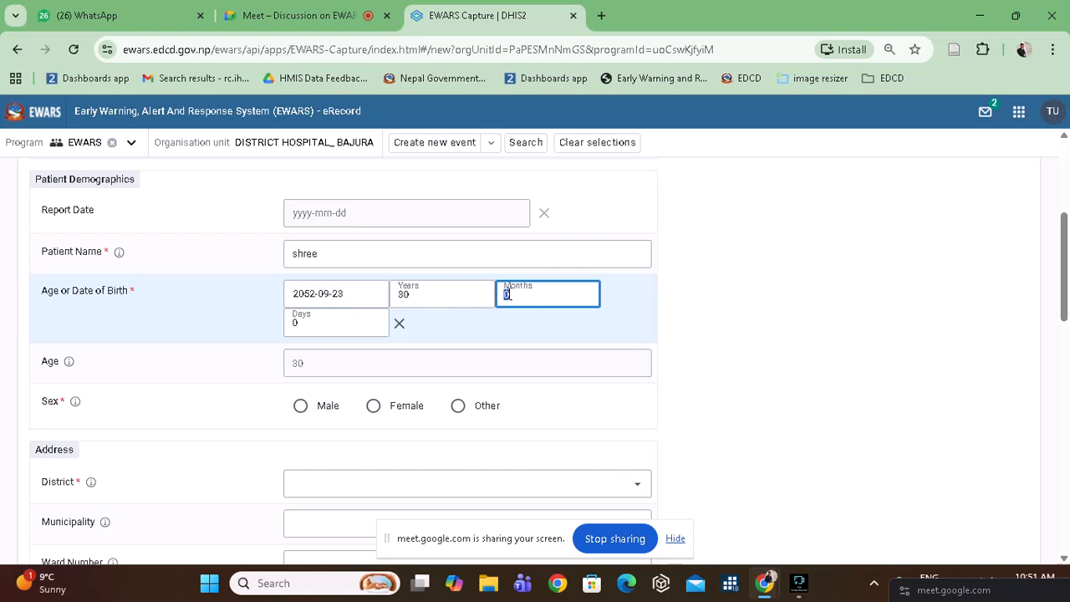
key("Tab")
key("Tab")
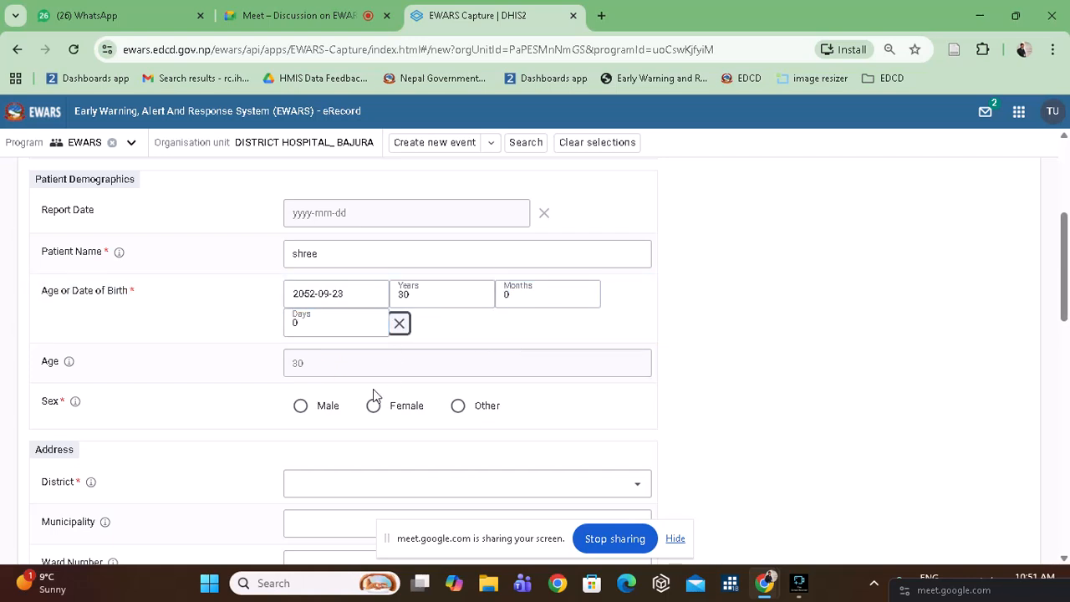
Set the patient's sex to Male and the district to 707 ACHHAM.
left_click(301, 406)
scroll(276, 371, "down", 3)
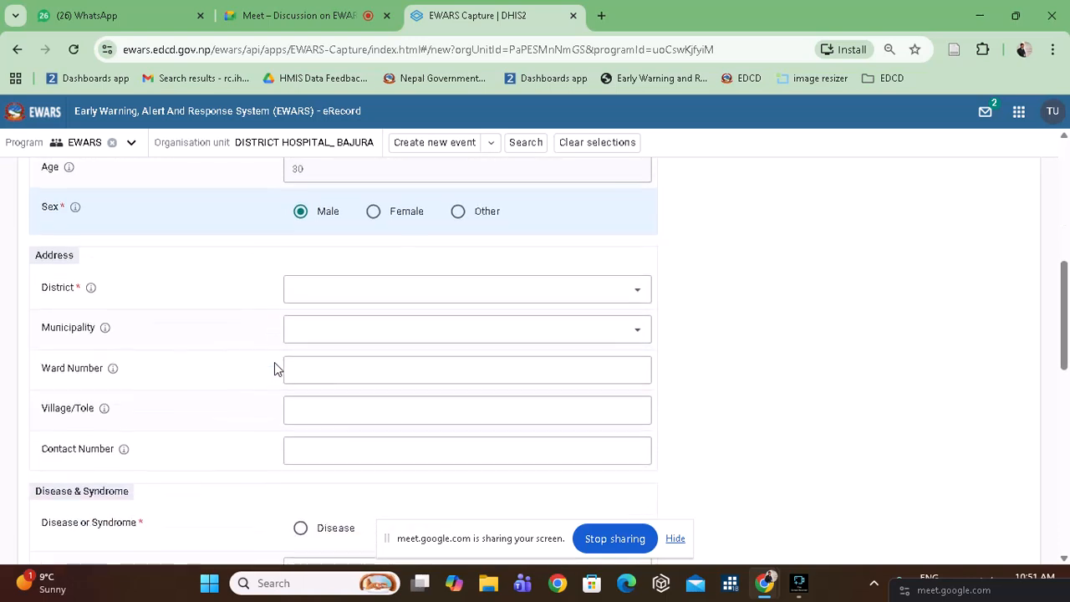
scroll(167, 240, "down", 1)
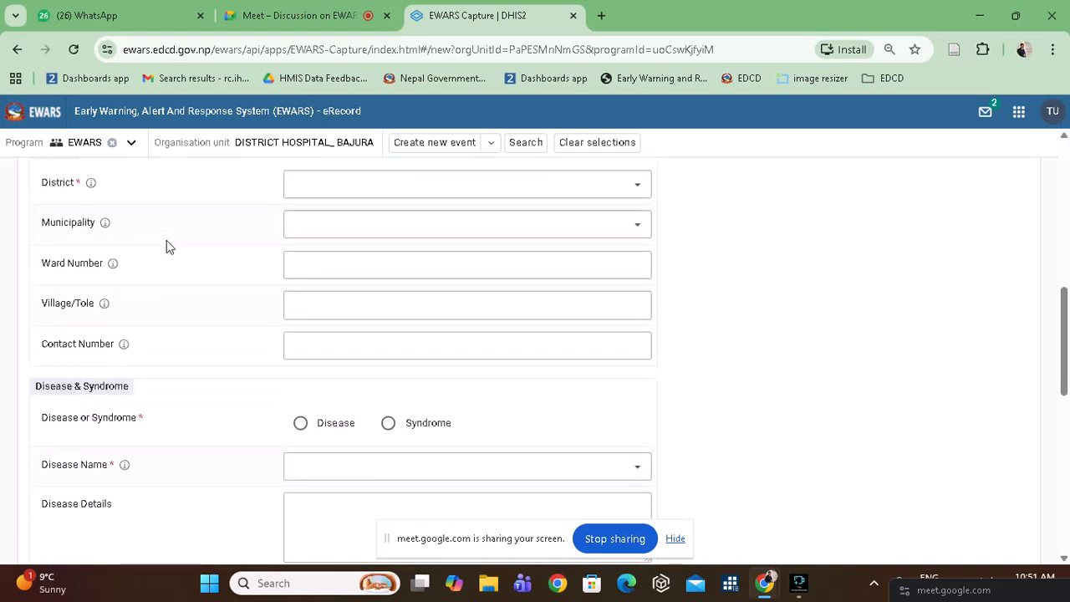
left_click(394, 191)
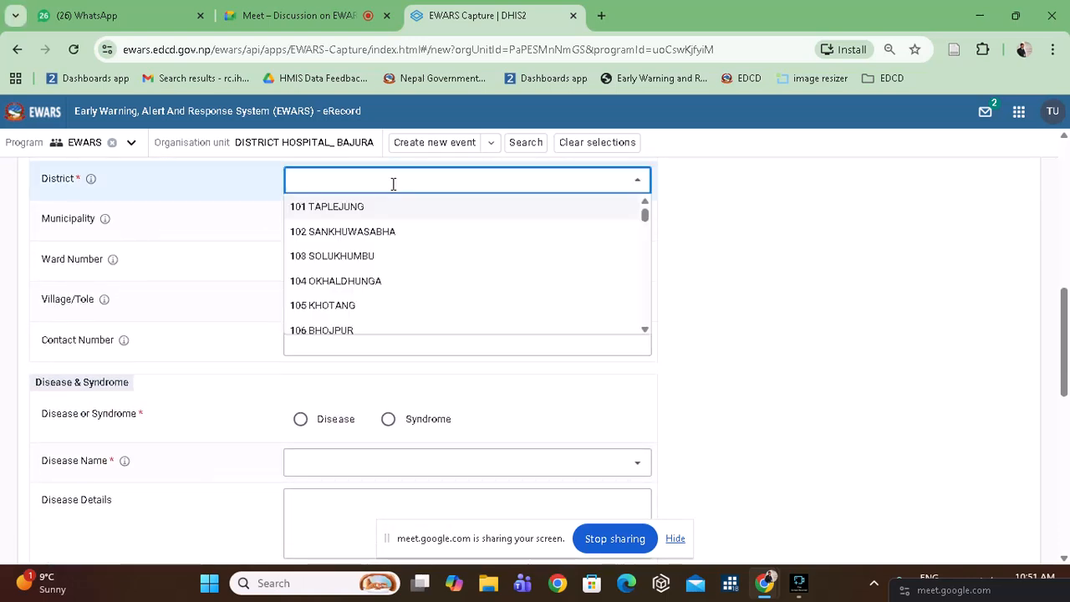
scroll(413, 256, "down", 3)
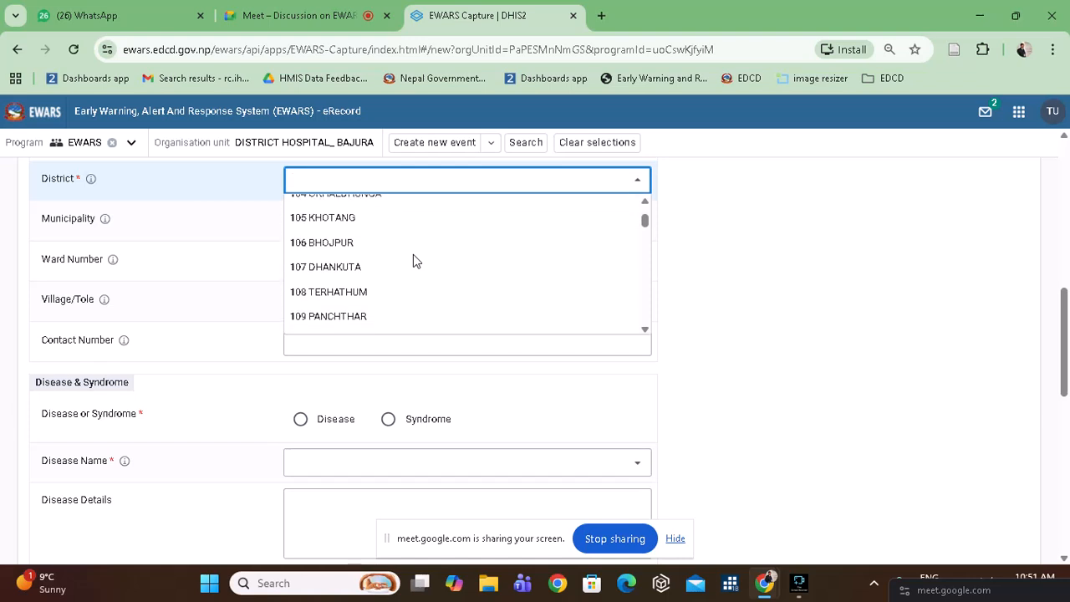
scroll(413, 256, "down", 10)
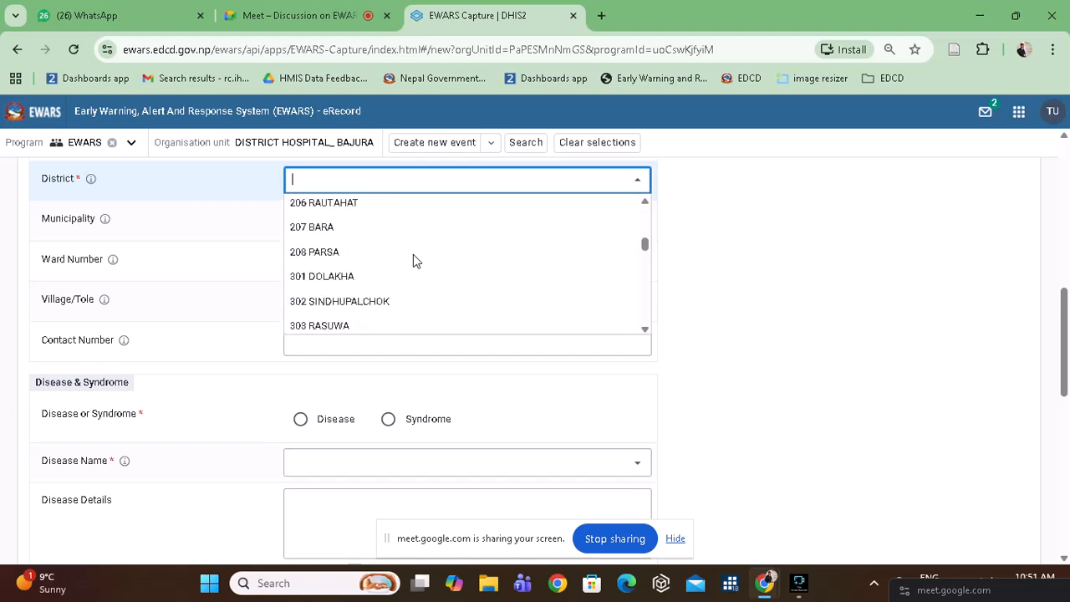
scroll(413, 256, "down", 8)
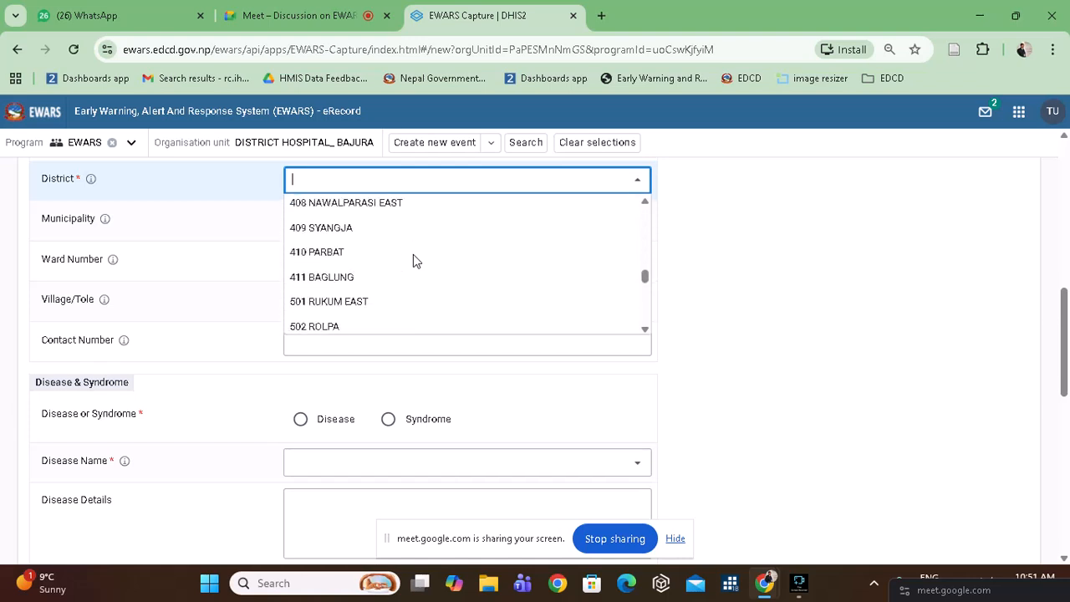
scroll(413, 256, "down", 6)
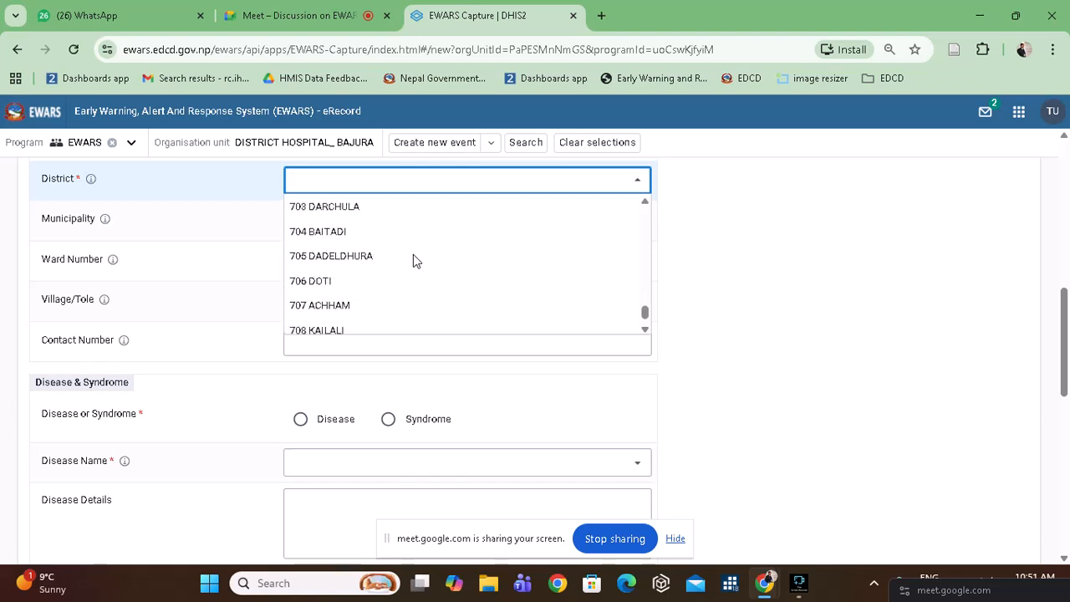
scroll(413, 259, "down", 1)
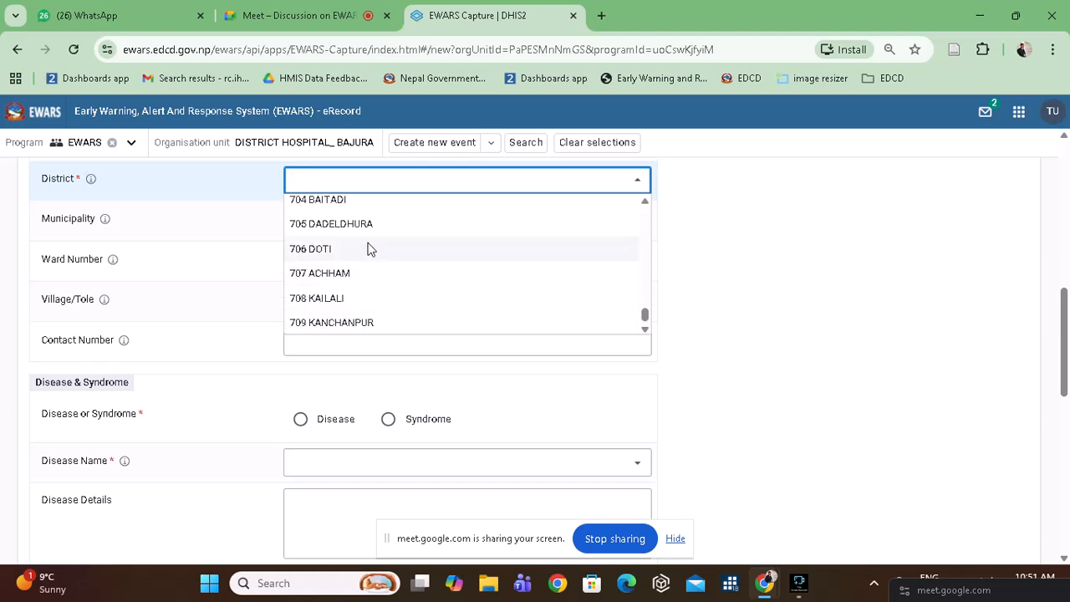
left_click(362, 273)
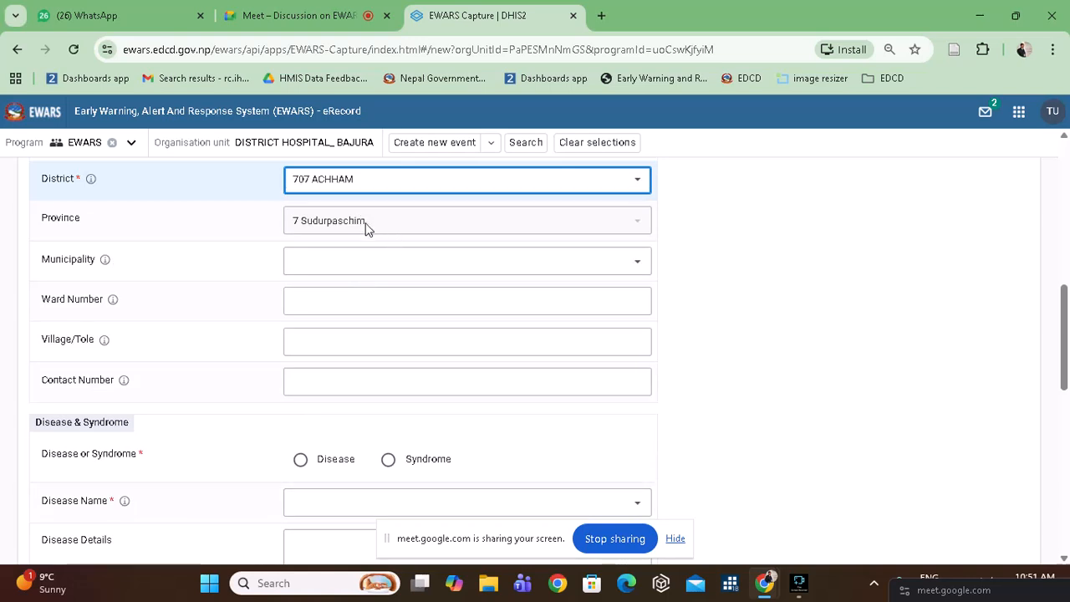
Choose 70701 Panchdebal Binayak Municipality, set ward number 8, and clear the contact number.
left_click(380, 267)
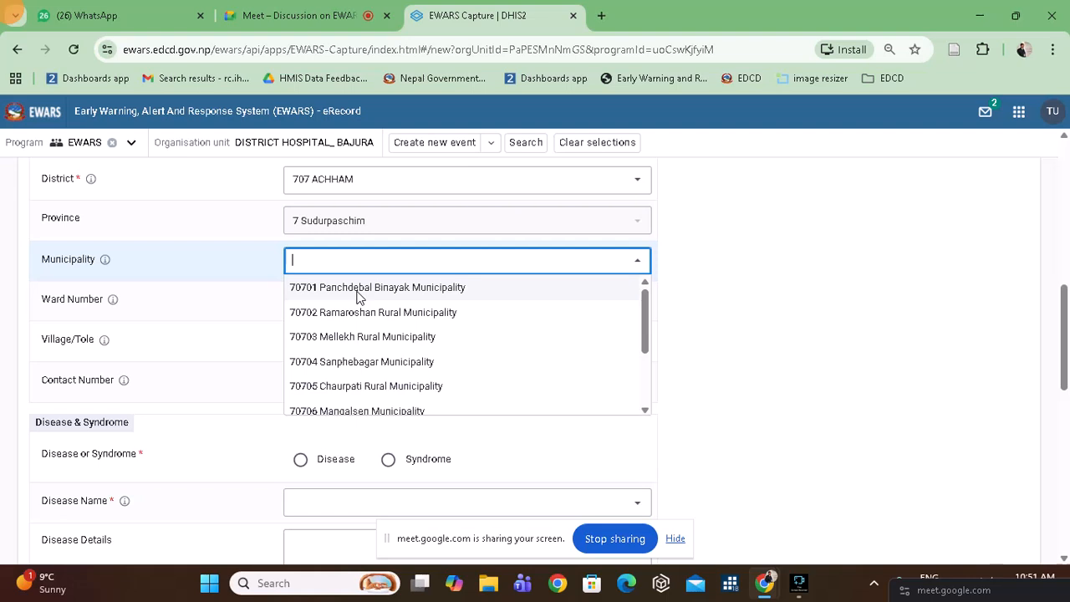
left_click(358, 291)
left_click(328, 309)
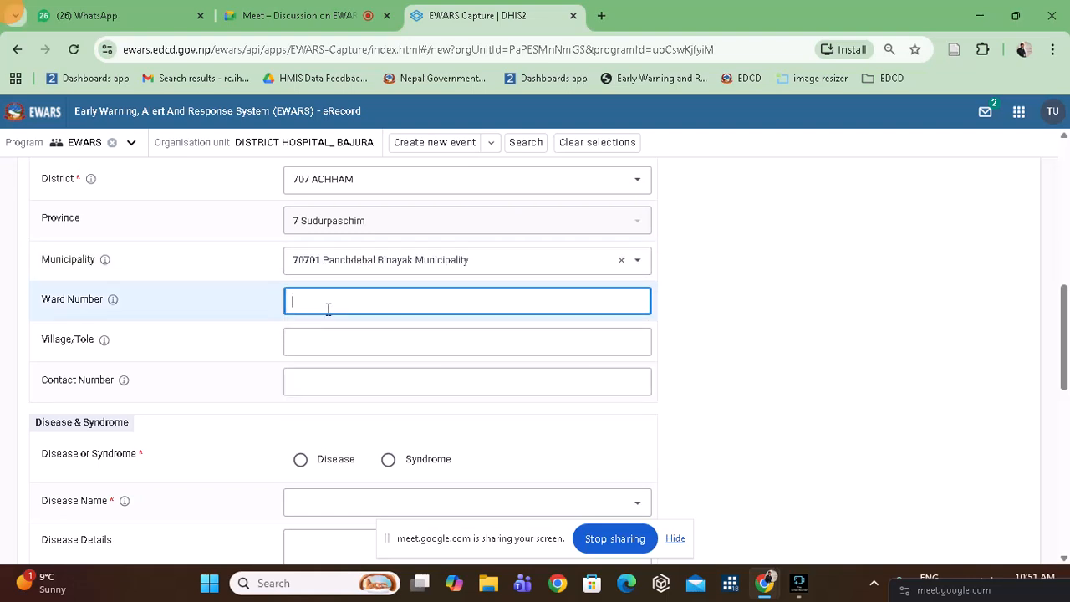
type("8")
scroll(317, 326, "down", 1)
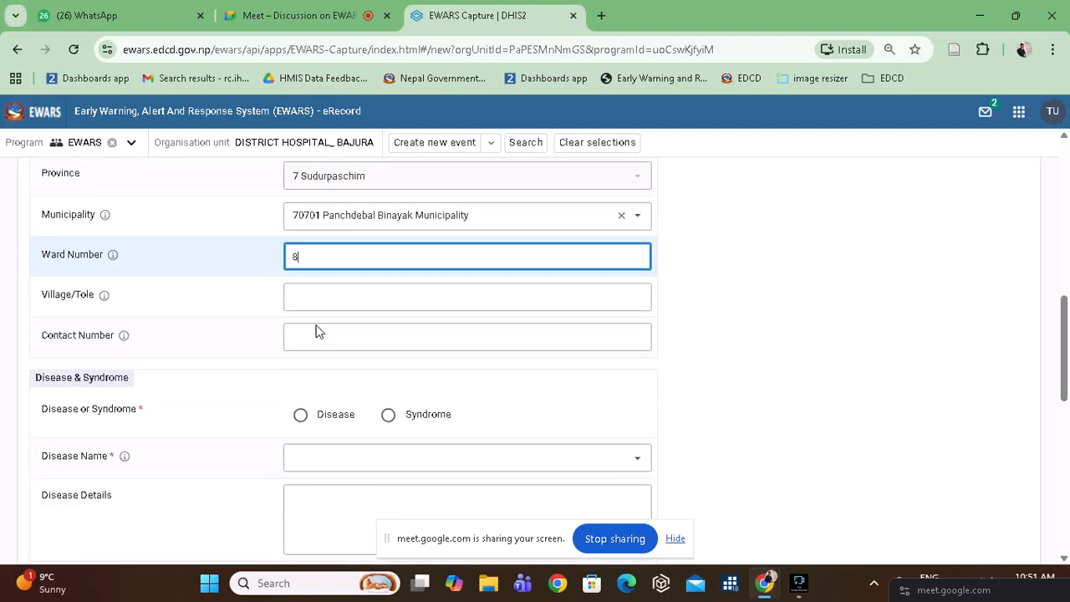
left_click(314, 338)
type("98")
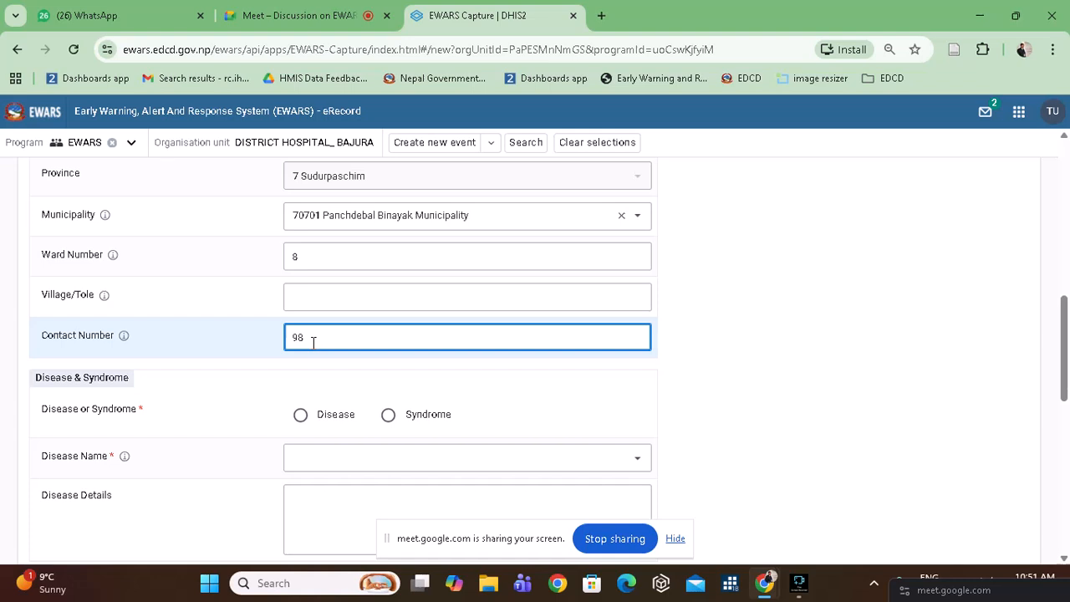
type("6378")
key("BackSpace")
key("BackSpace")
key("BackSpace")
key("BackSpace")
key("BackSpace")
key("BackSpace")
scroll(312, 342, "down", 1)
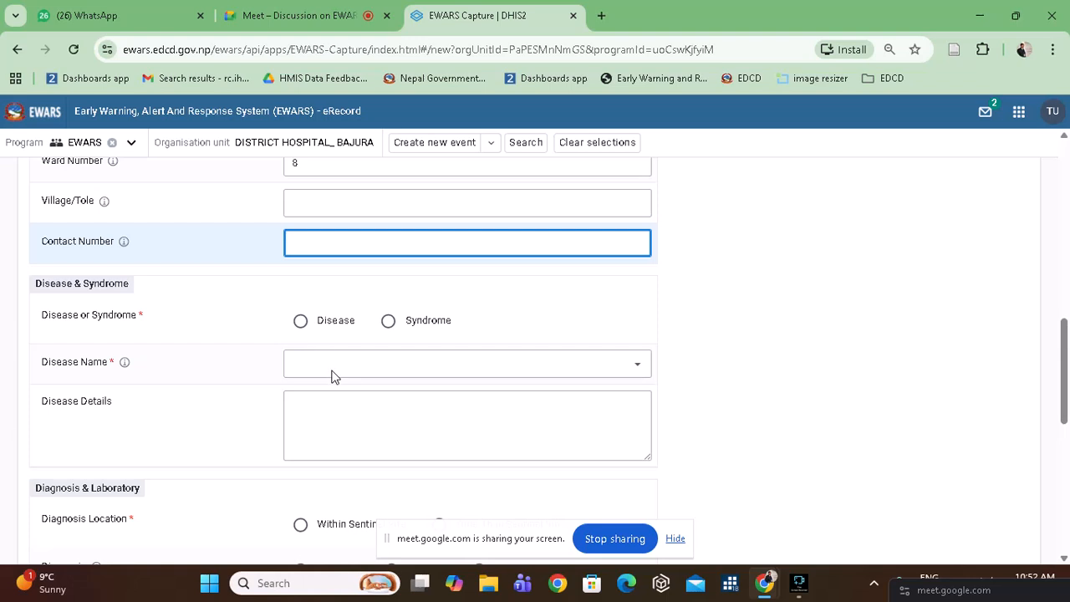
Switch the case type from Disease to Syndrome and choose Severe Acute Respiratory Infection.
left_click(306, 327)
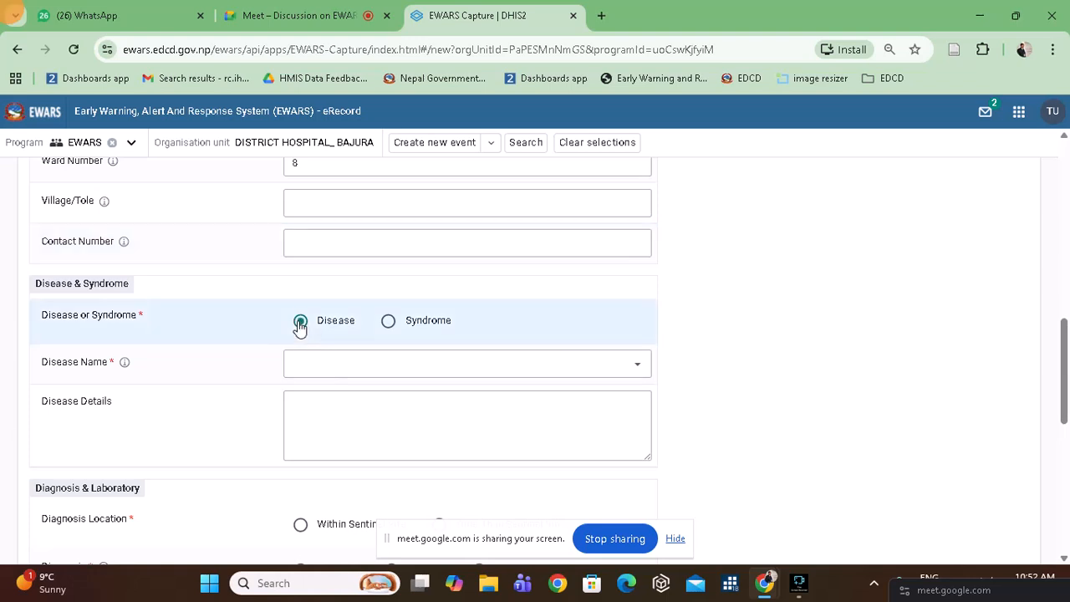
left_click(335, 361)
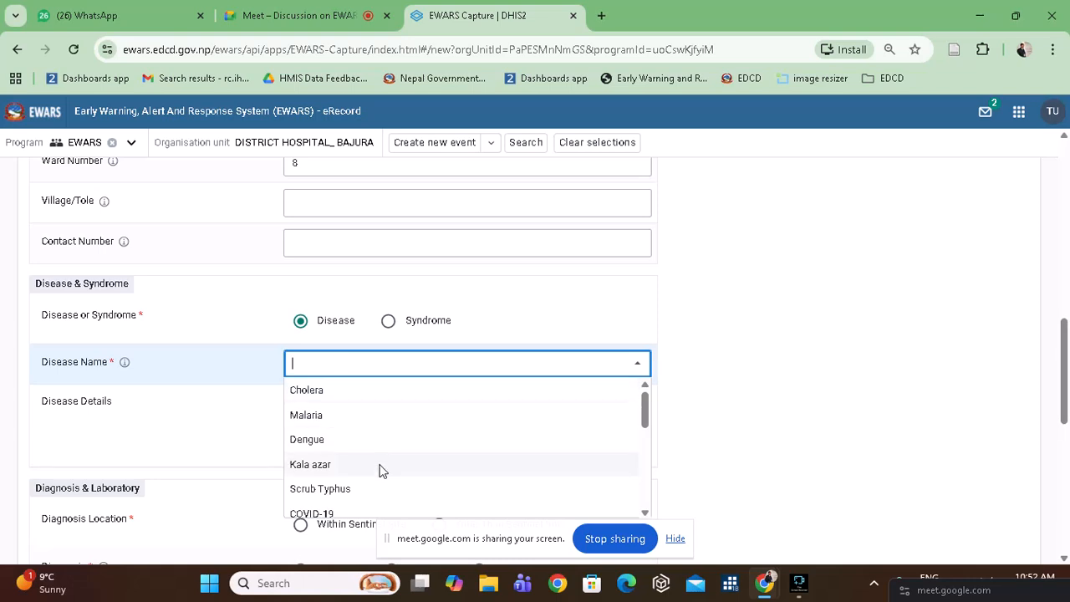
scroll(377, 468, "down", 5)
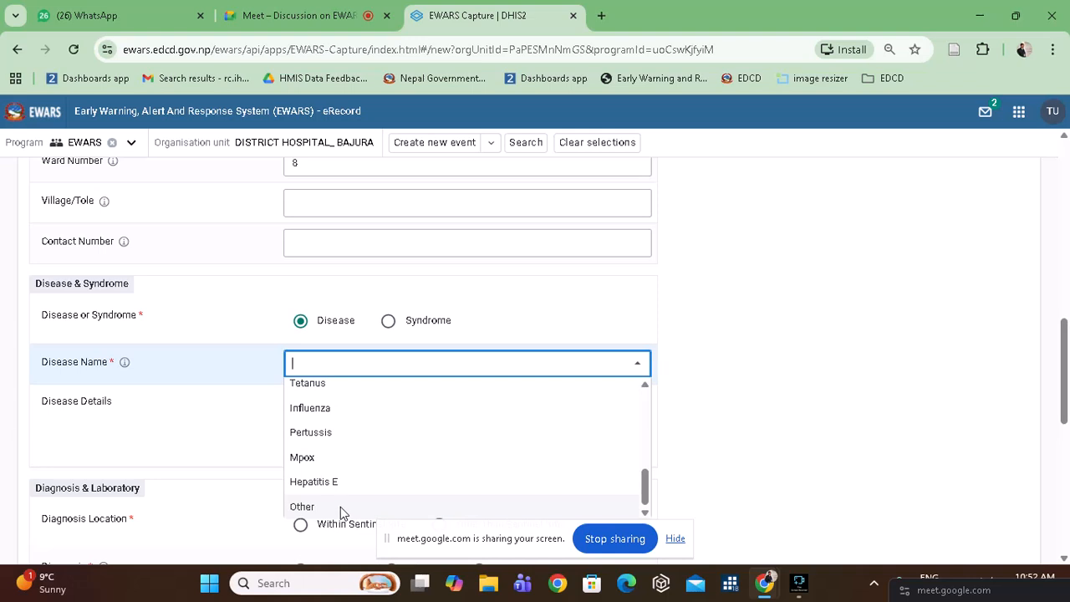
scroll(372, 437, "up", 1)
scroll(373, 437, "up", 5)
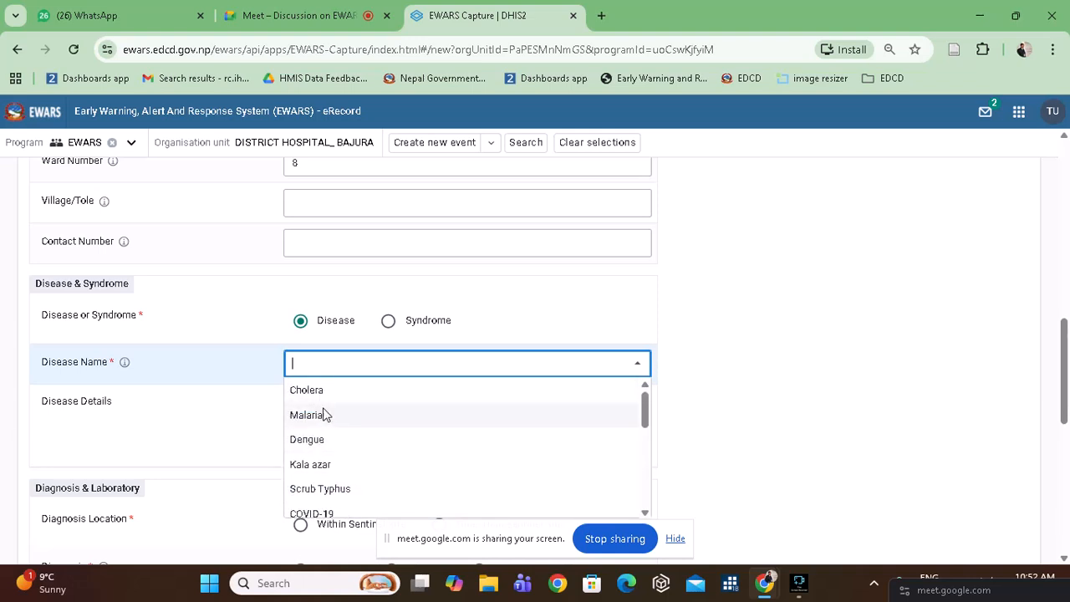
left_click(388, 321)
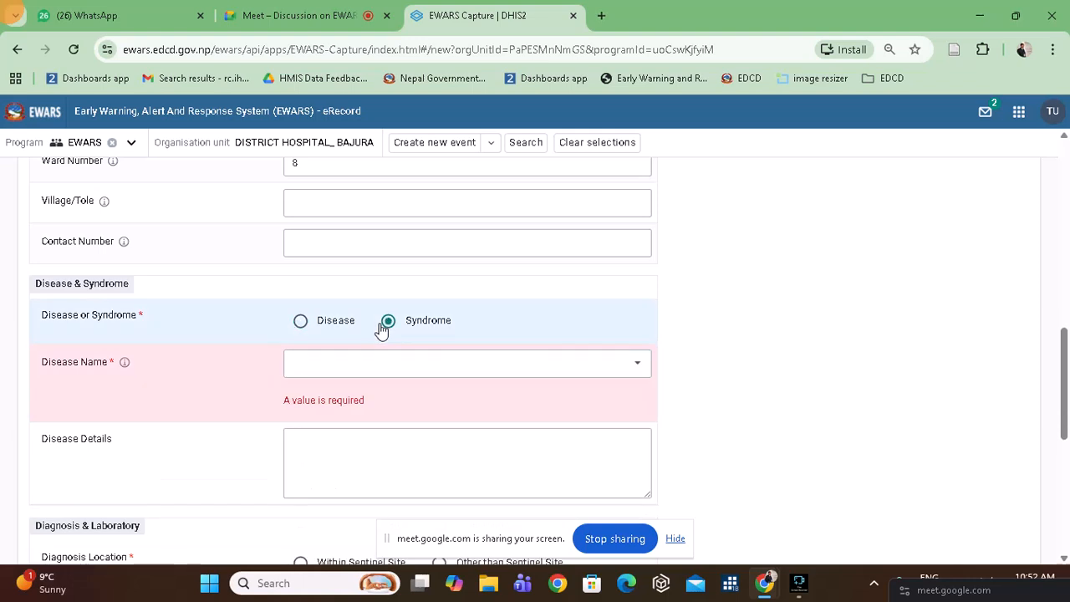
left_click(412, 362)
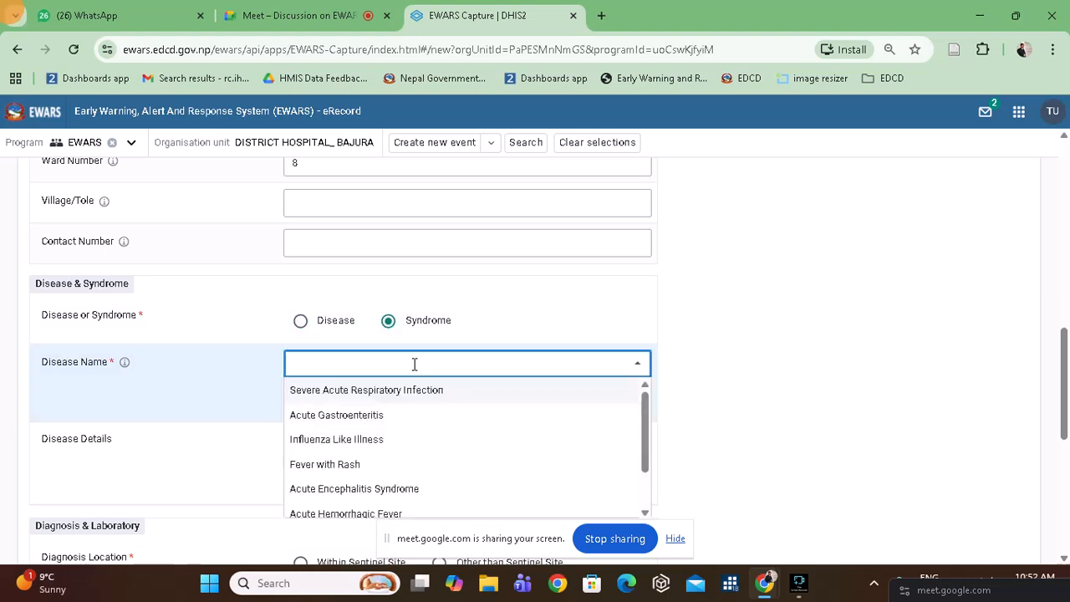
scroll(436, 464, "down", 1)
scroll(438, 460, "up", 1)
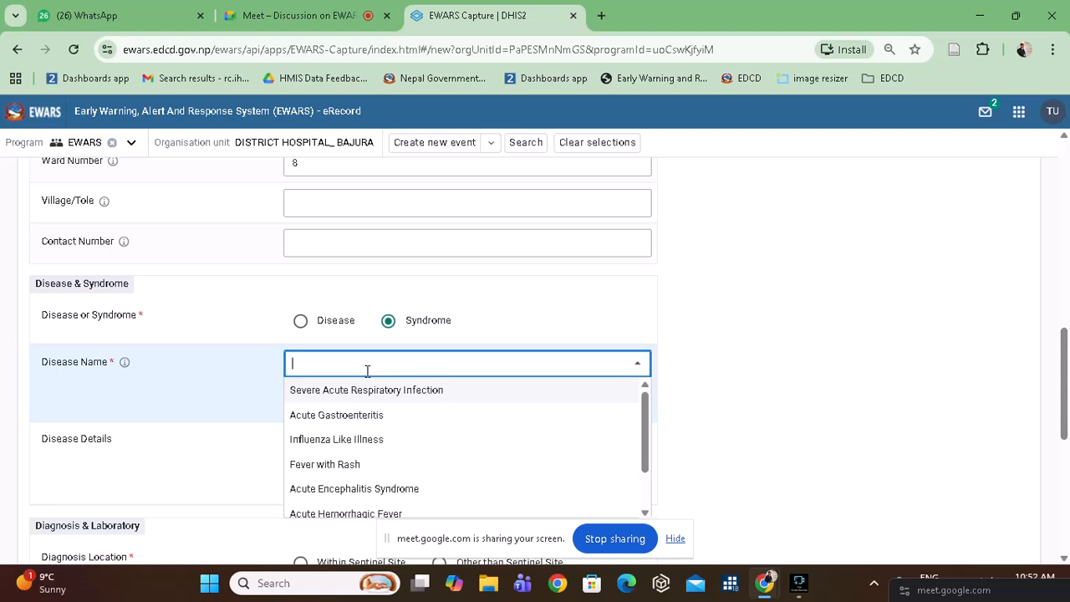
left_click(418, 390)
scroll(418, 393, "down", 3)
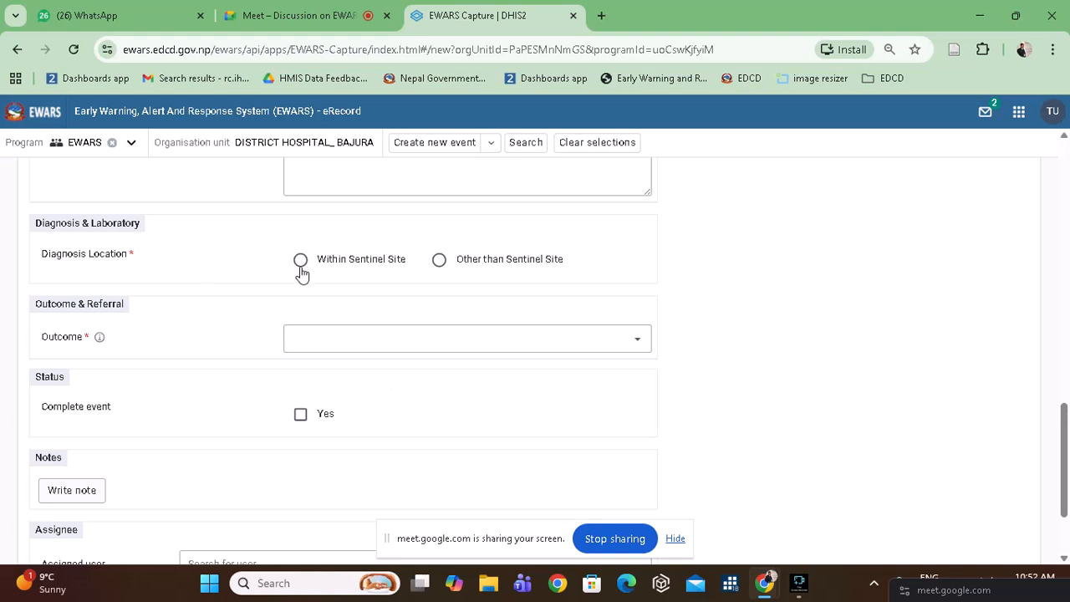
Set diagnosis location to Within Sentinel Site and the outcome initially to Under Treatment.
left_click(306, 269)
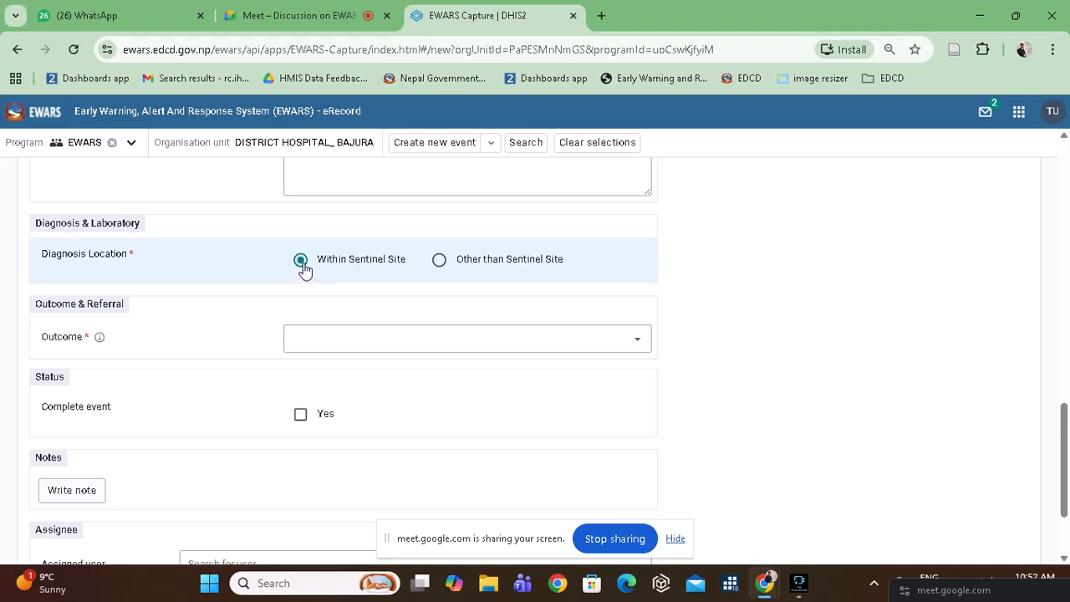
scroll(306, 270, "up", 2)
scroll(306, 269, "down", 2)
left_click(346, 275)
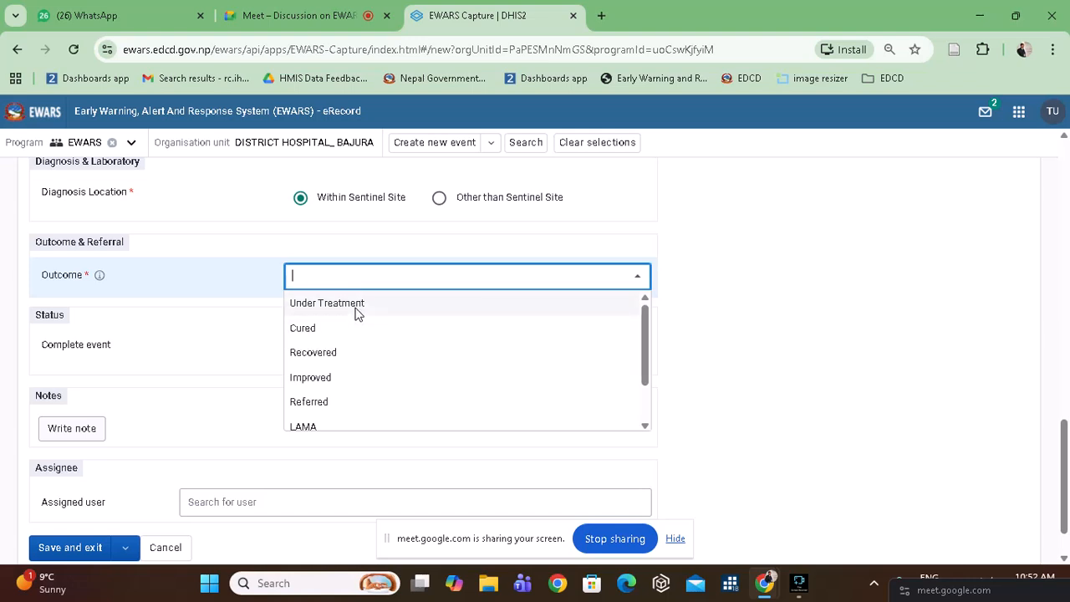
left_click(356, 306)
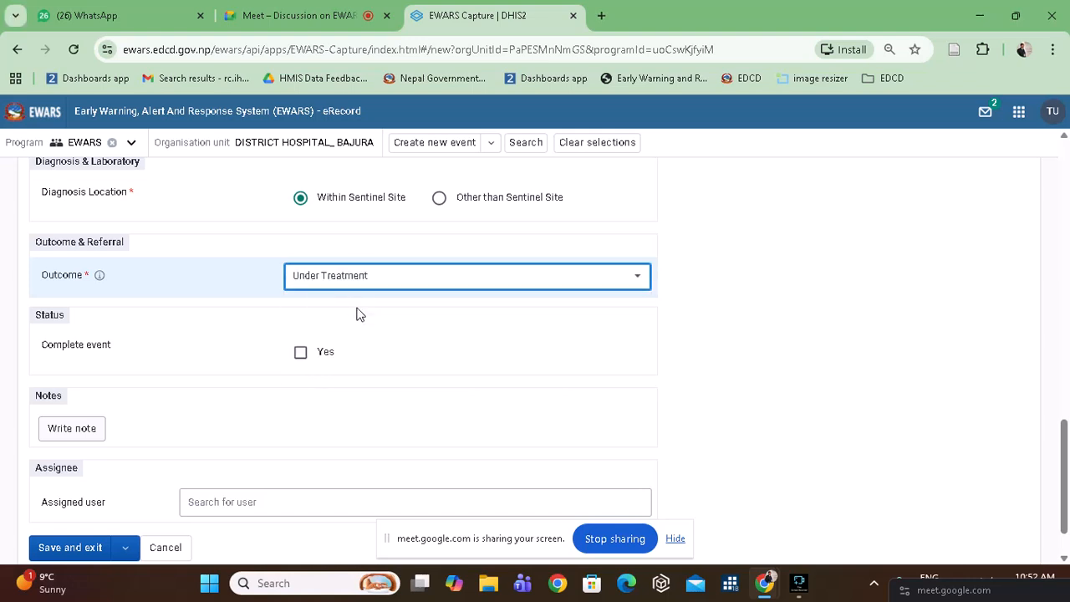
Change the outcome to Cured, after trying Death, and mark the event complete.
left_click(400, 278)
scroll(365, 405, "down", 1)
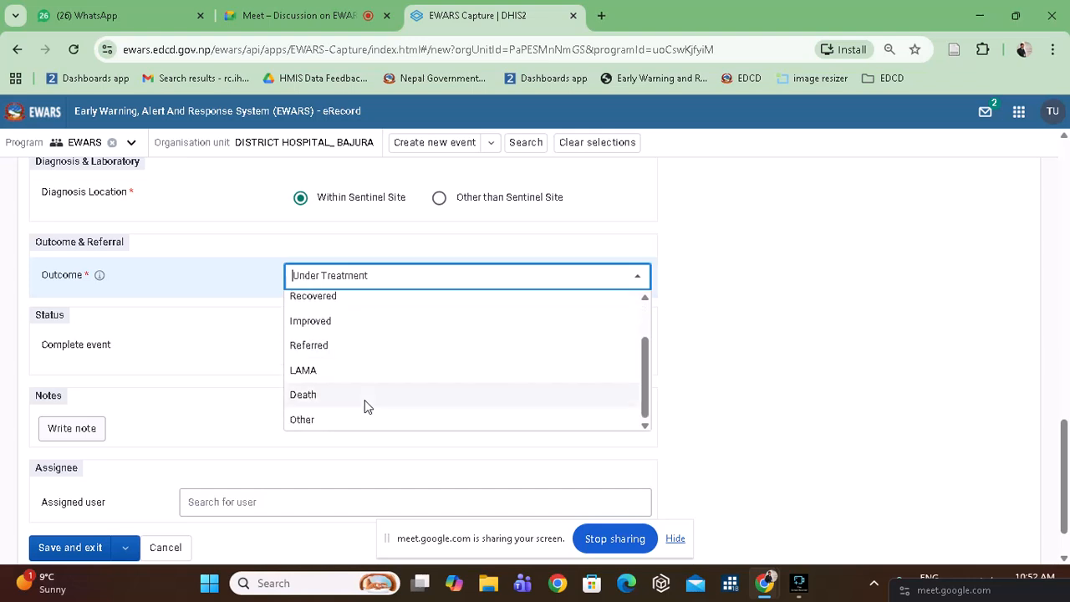
left_click(349, 406)
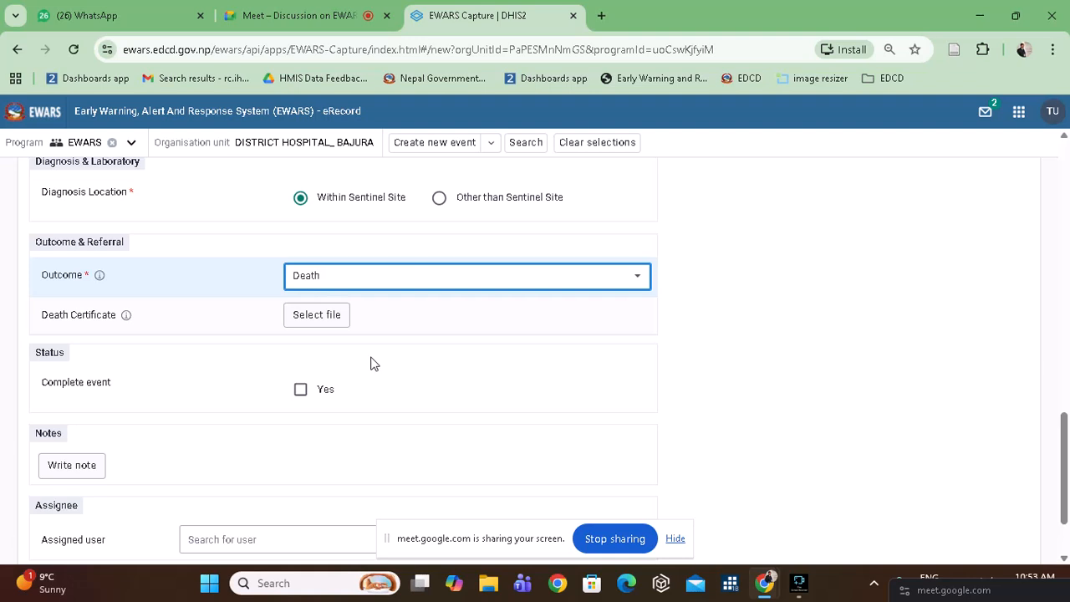
left_click(333, 323)
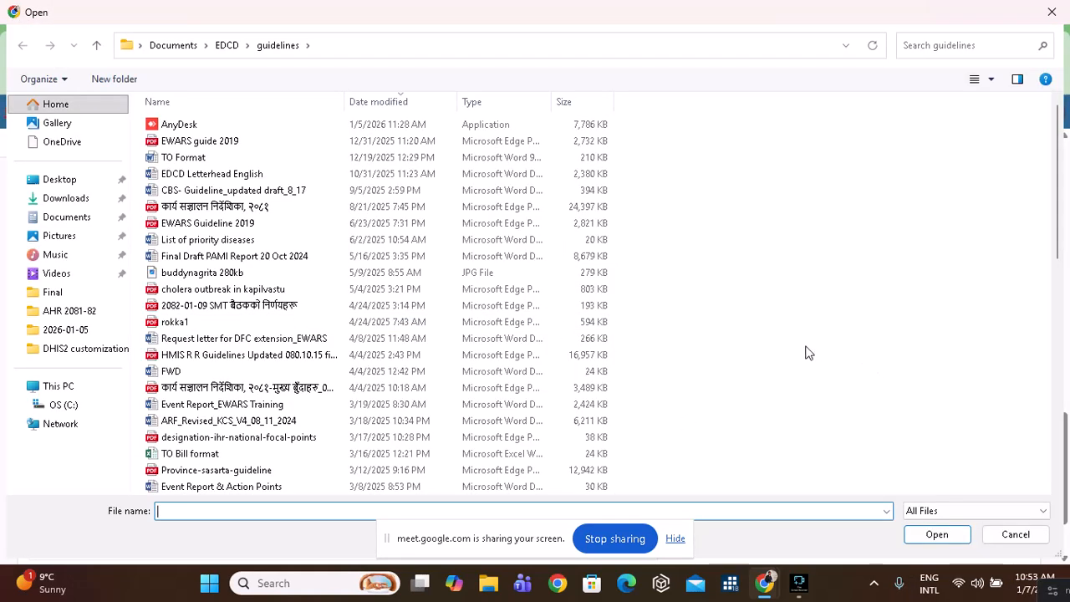
left_click(1014, 535)
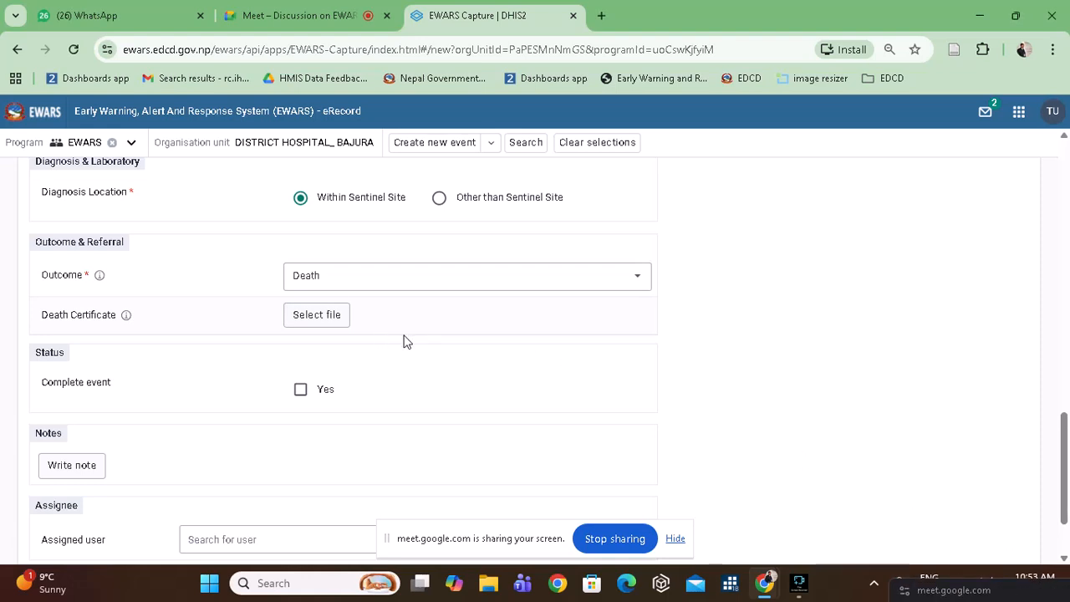
left_click(483, 275)
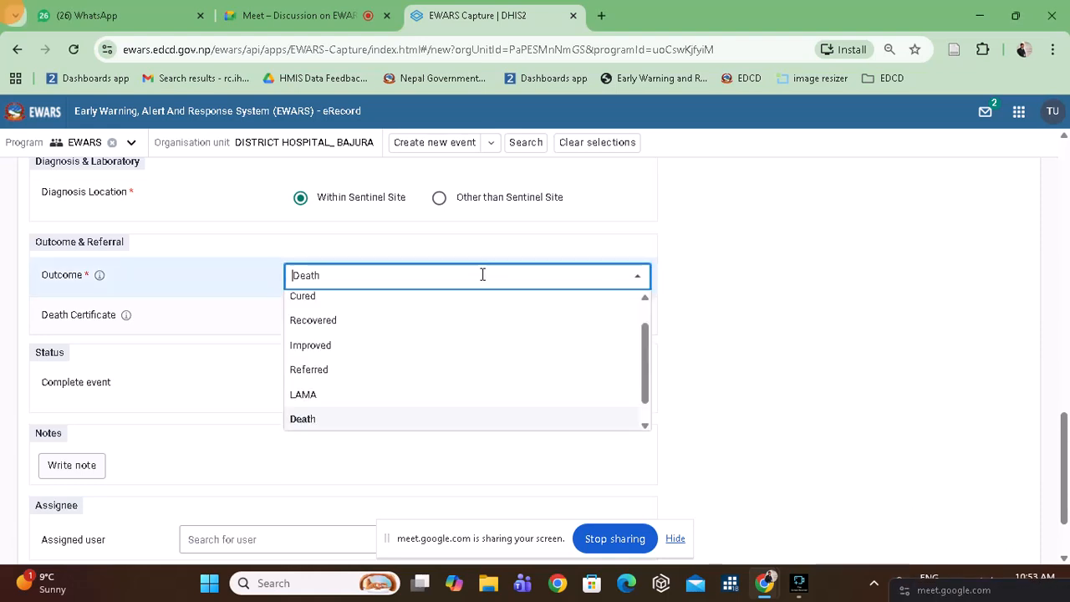
left_click(387, 303)
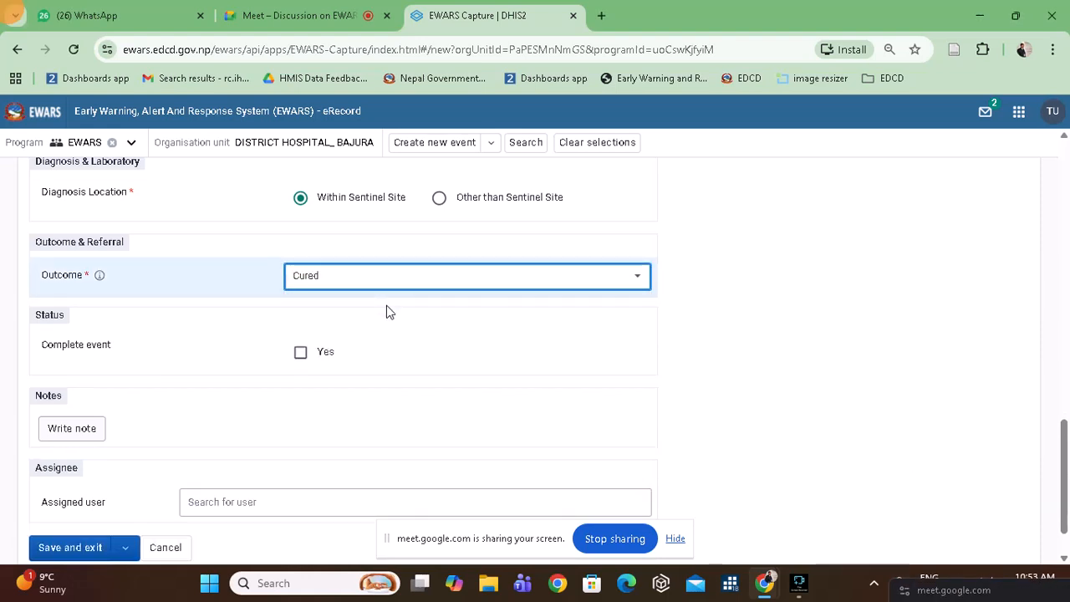
left_click(298, 355)
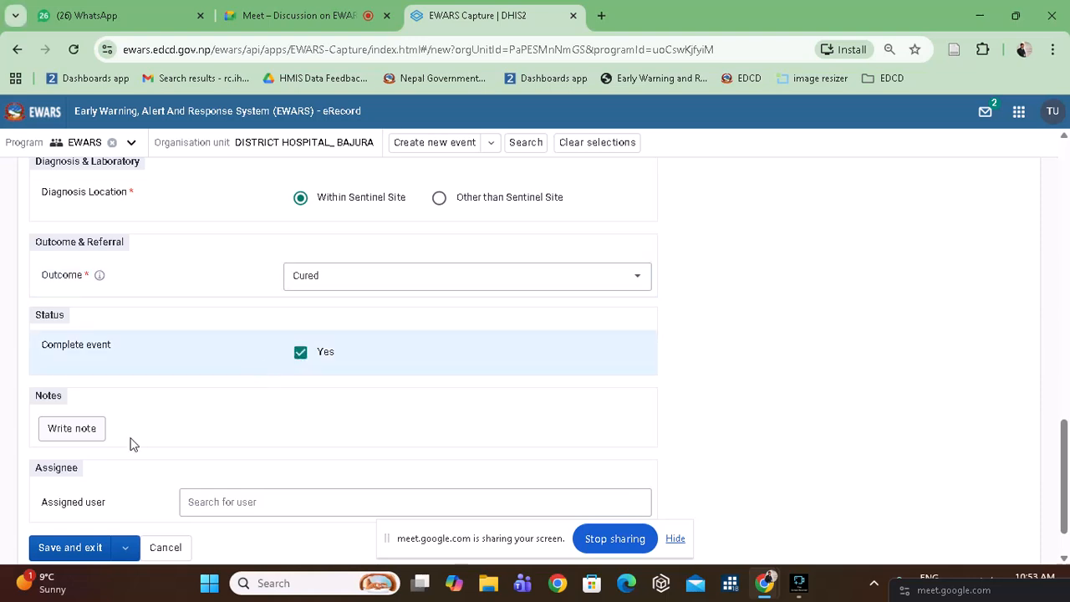
scroll(234, 432, "down", 1)
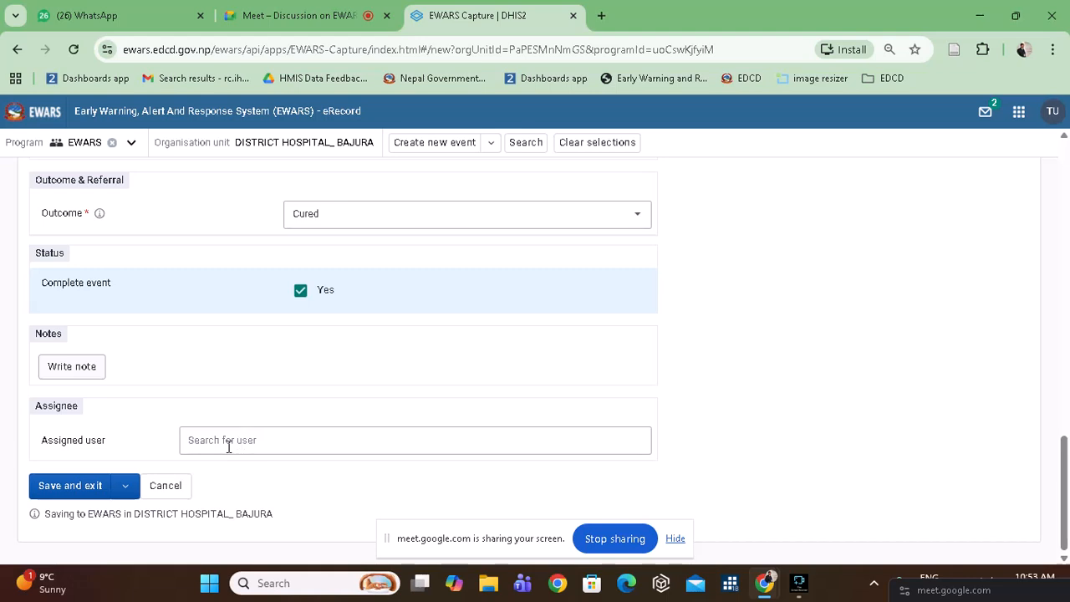
Save and exit the event, which now heads Registered events as 2082-09-23, Completed, Cured.
left_click(228, 446)
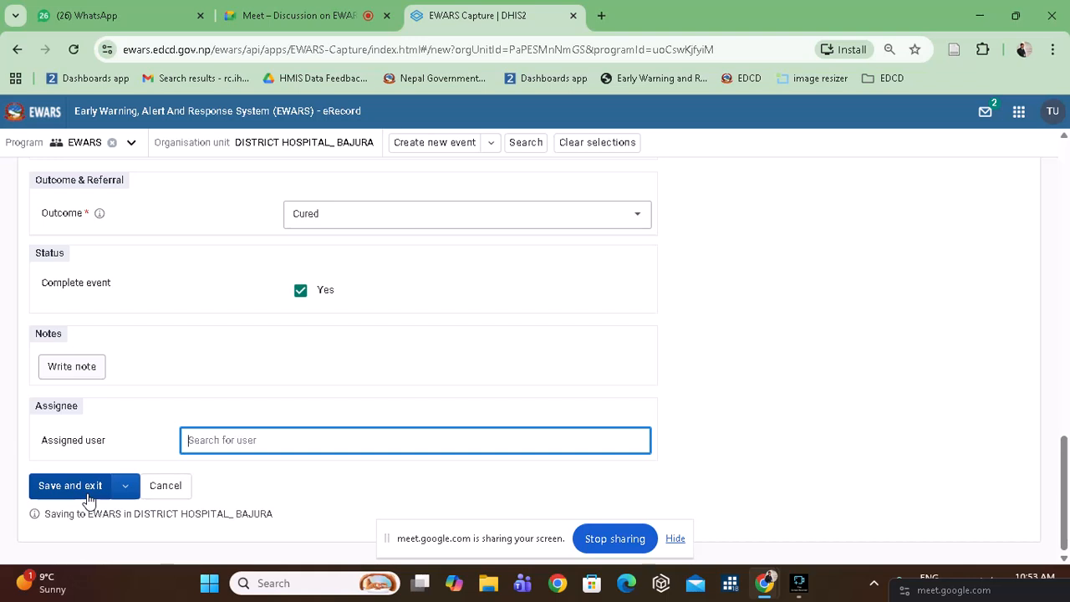
scroll(306, 355, "up", 12)
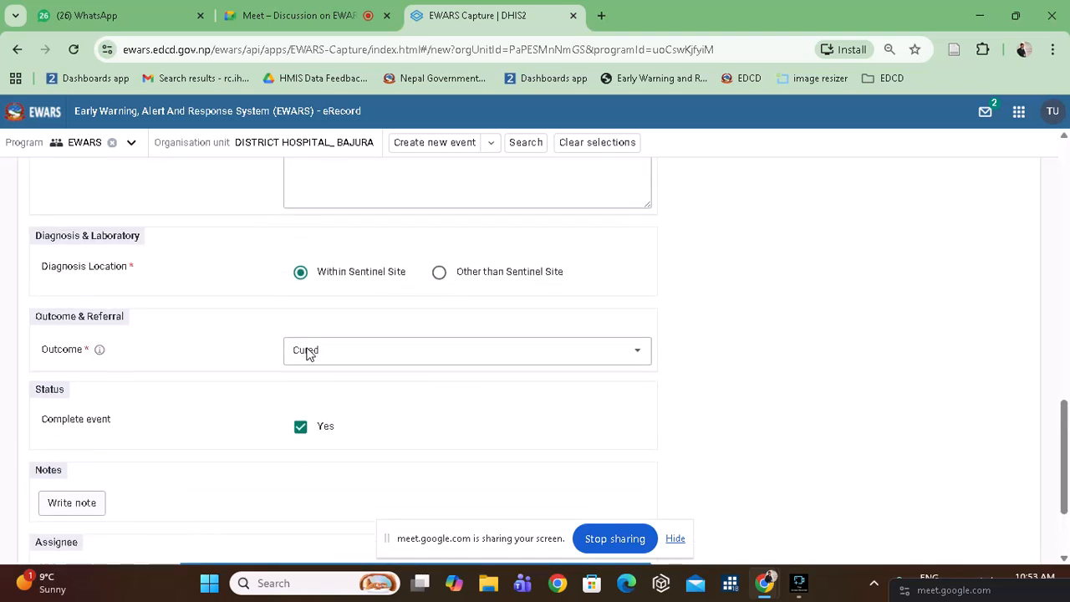
scroll(306, 354, "up", 5)
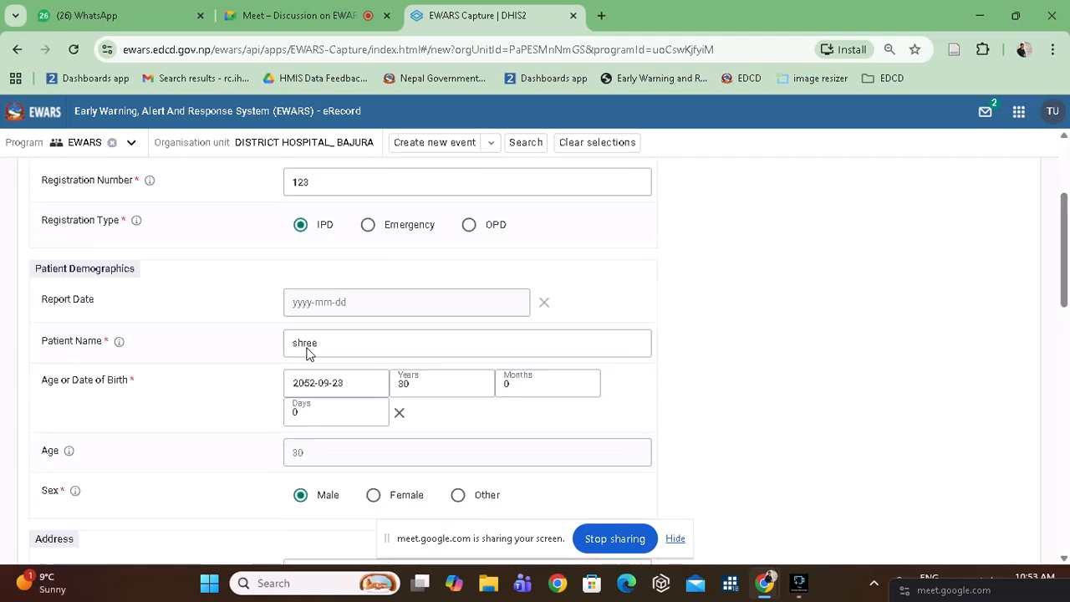
scroll(306, 354, "down", 6)
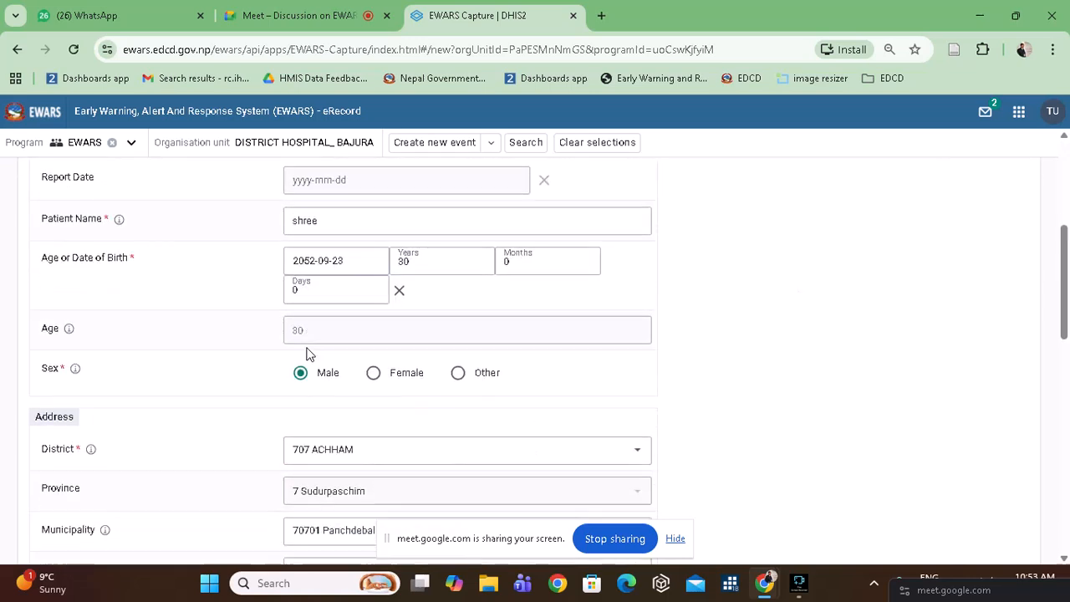
scroll(306, 355, "up", 3)
scroll(306, 355, "down", 15)
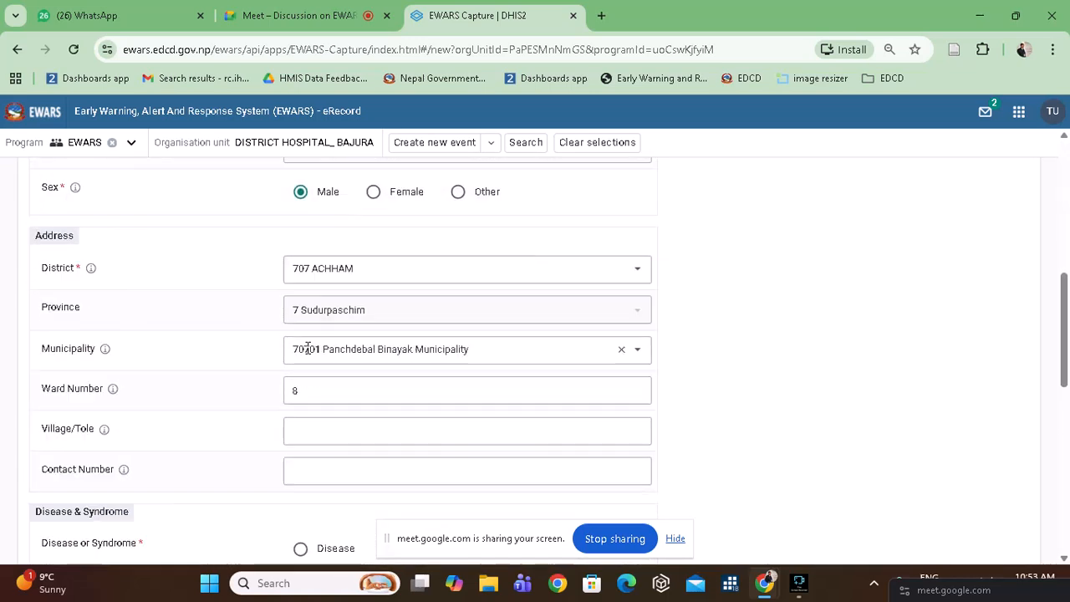
left_click(72, 490)
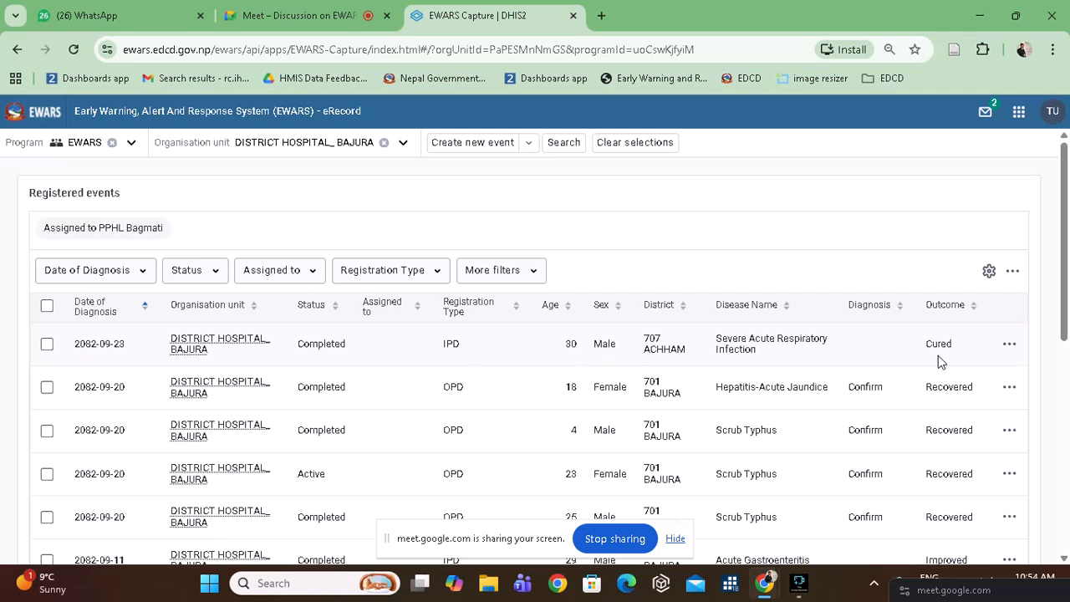
Tick Patient Name under 'Columns to show in table' and save the column settings.
left_click(989, 272)
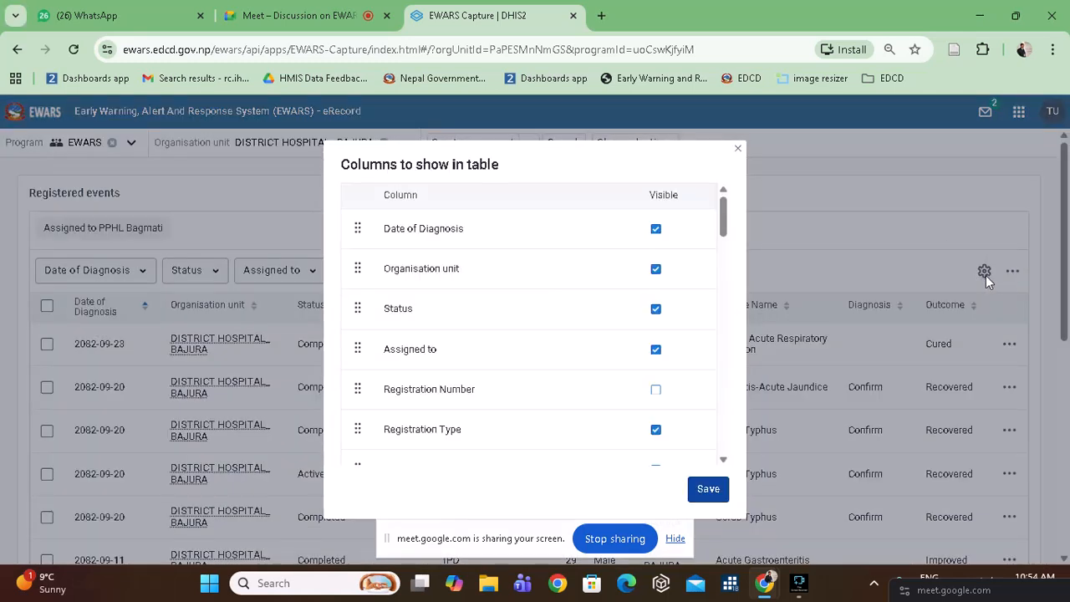
scroll(535, 335, "down", 3)
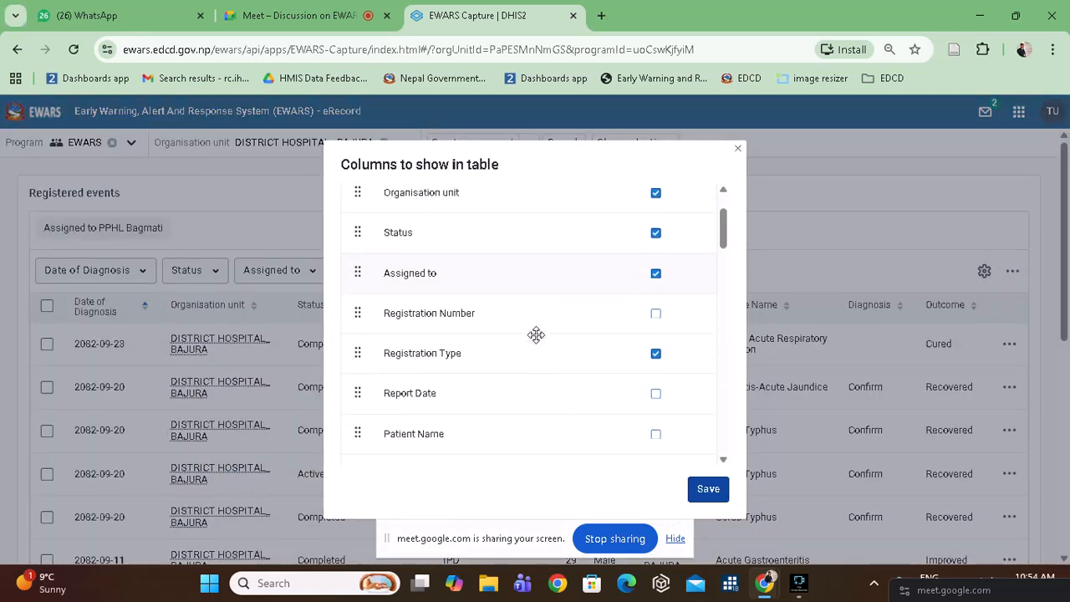
left_click(655, 346)
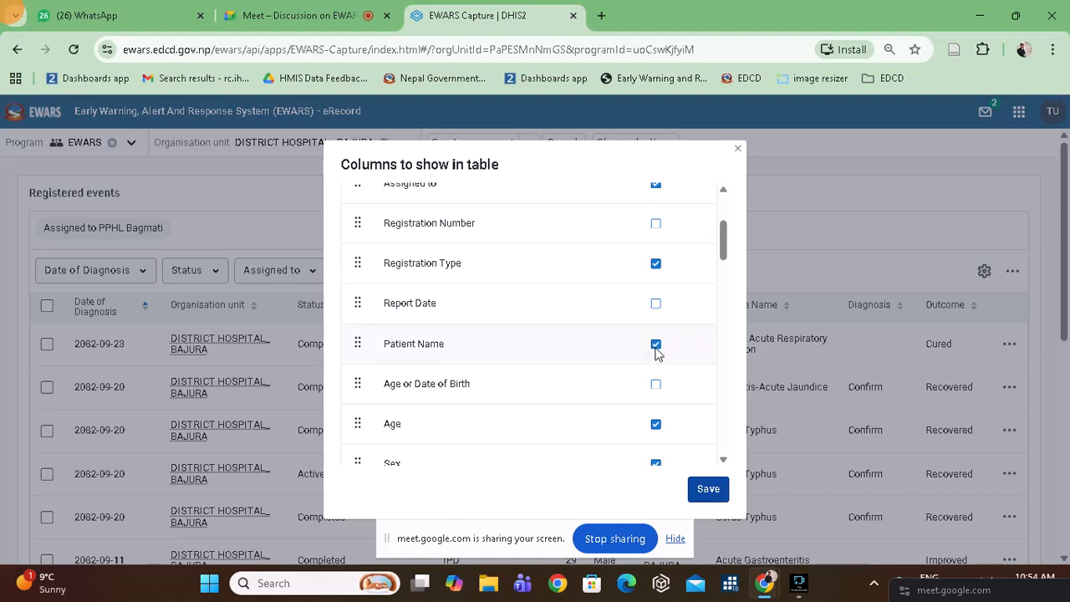
left_click(708, 496)
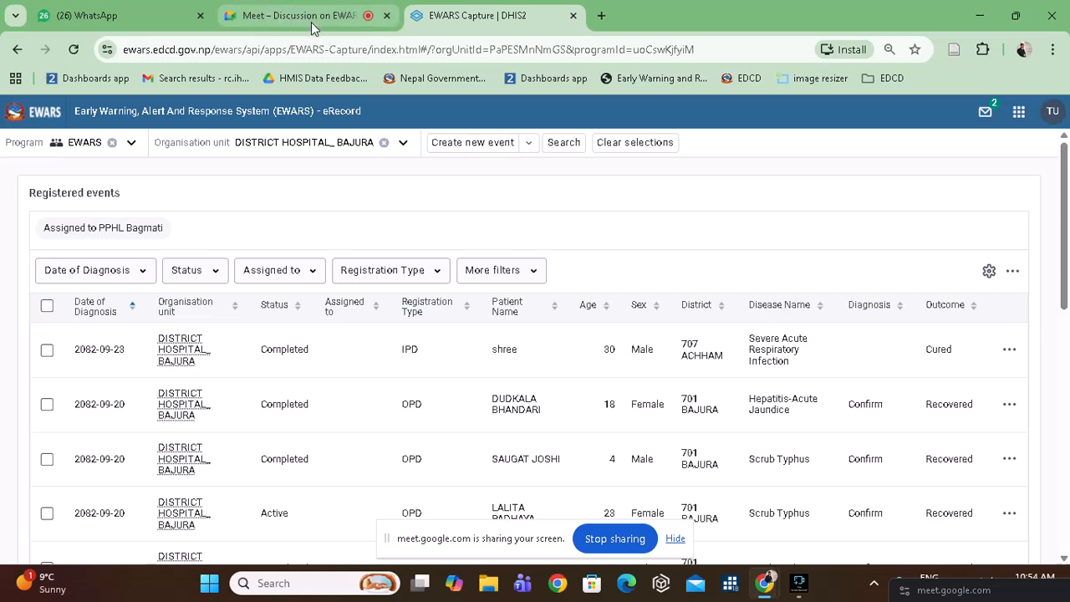
left_click(280, 20)
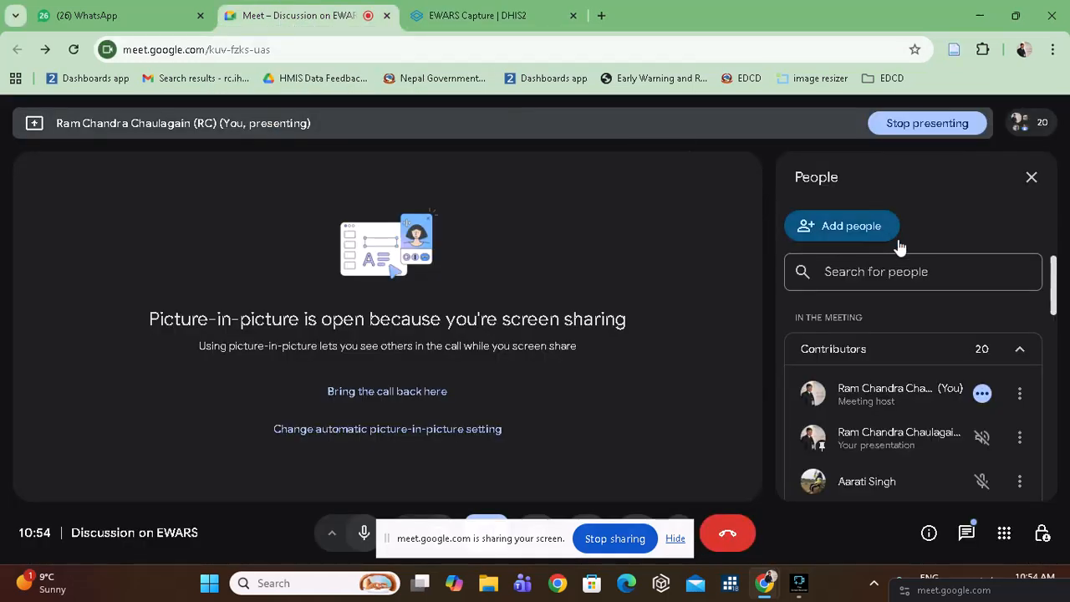
scroll(930, 329, "down", 6)
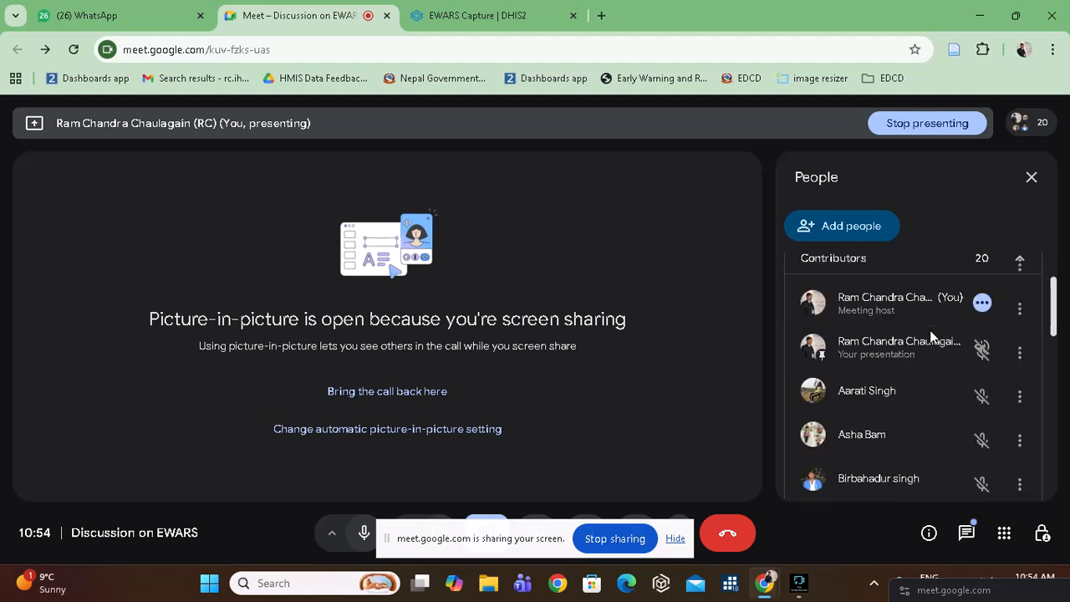
scroll(930, 331, "down", 6)
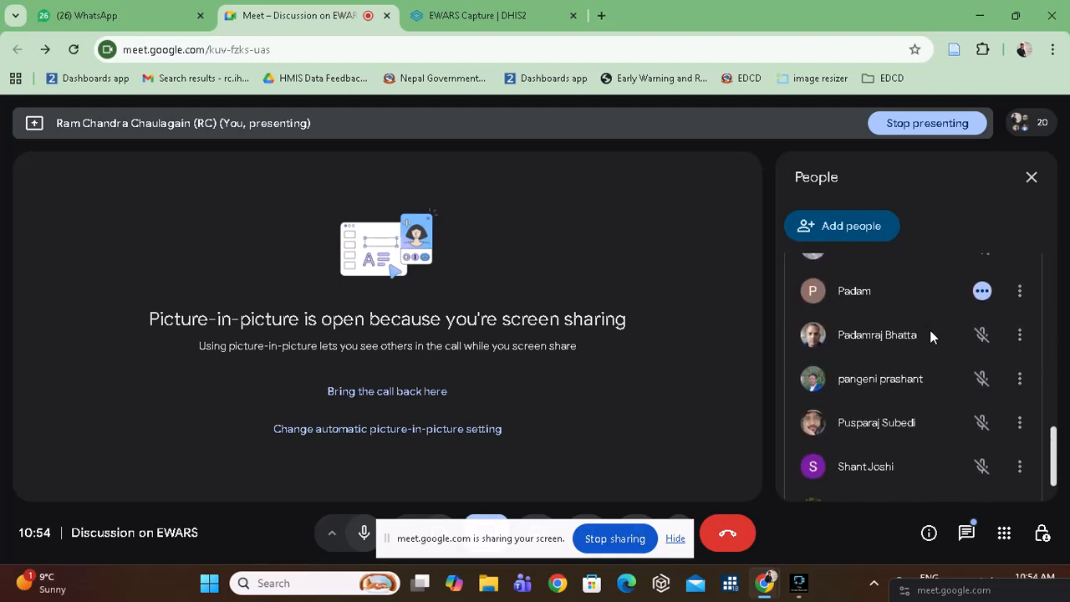
scroll(930, 331, "up", 2)
scroll(930, 329, "up", 8)
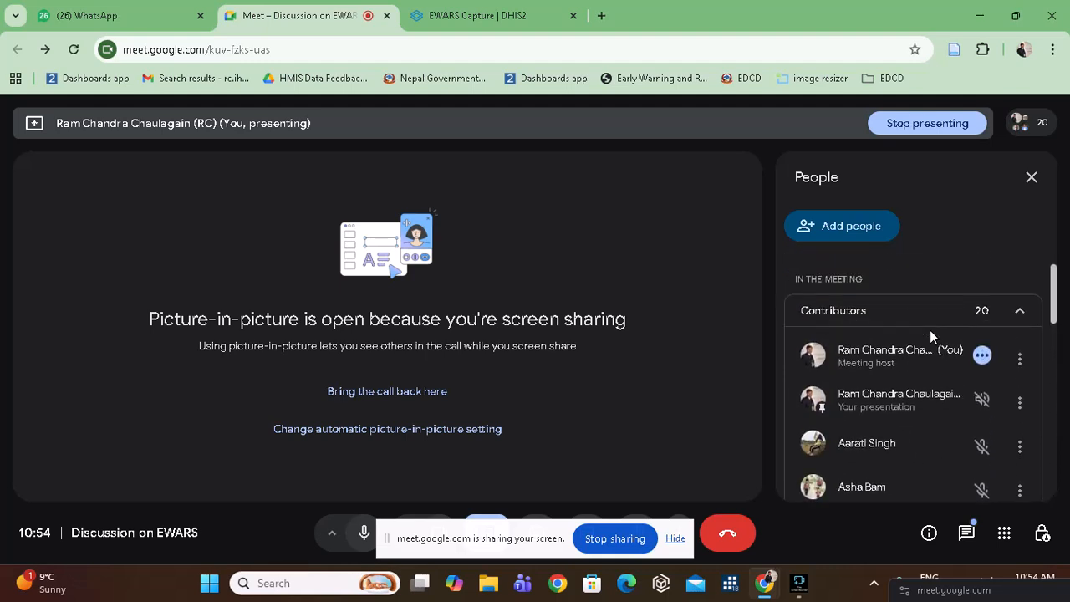
left_click(474, 20)
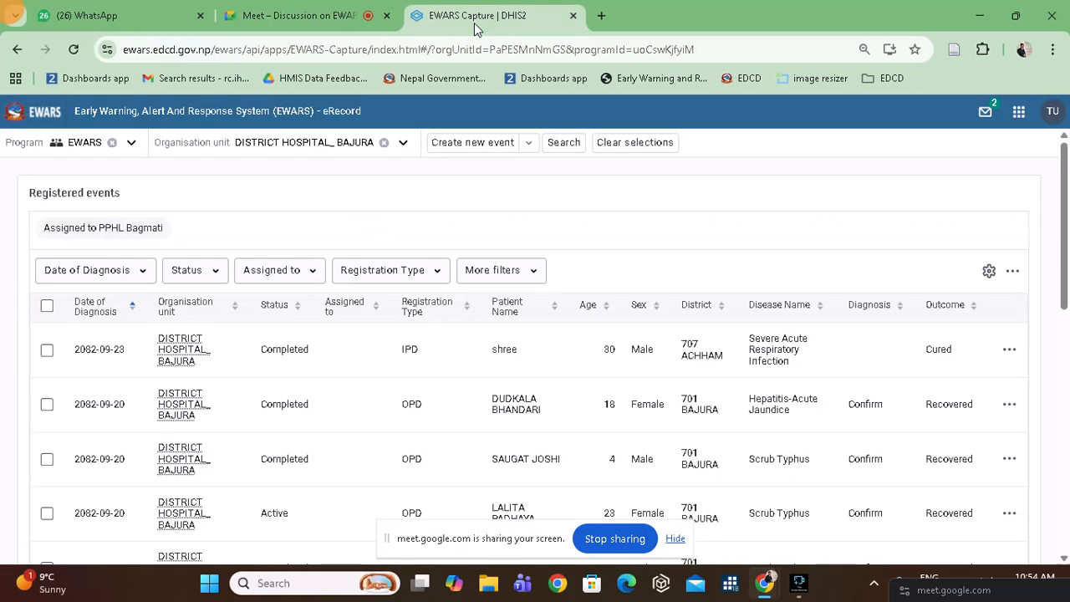
Create a fresh, blank EWARS event for DISTRICT HOSPITAL_ BAJURA and scroll through it.
left_click(466, 143)
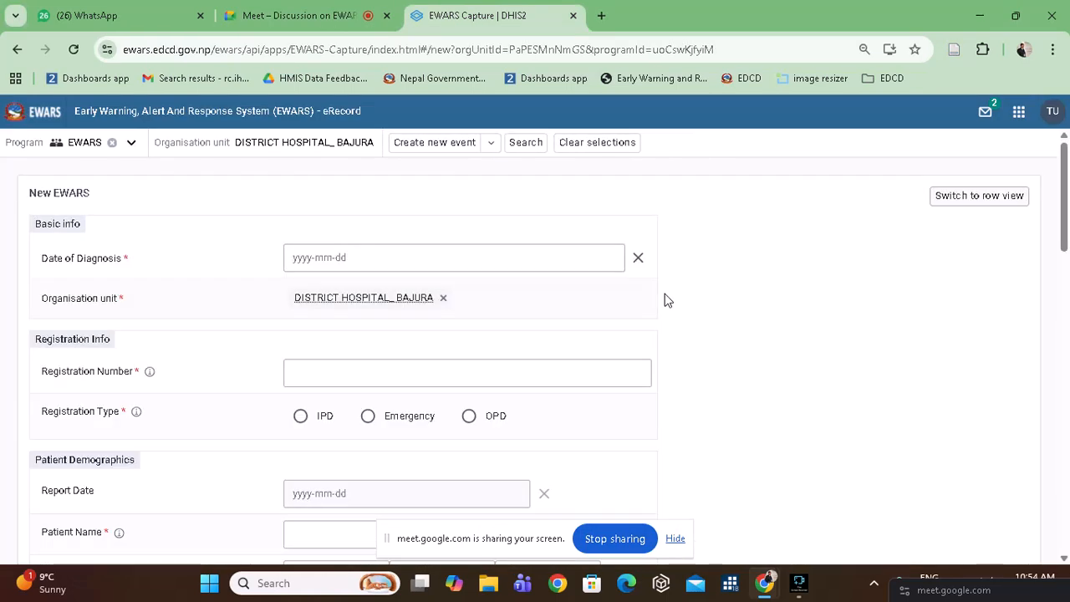
scroll(666, 299, "down", 3)
scroll(665, 299, "down", 4)
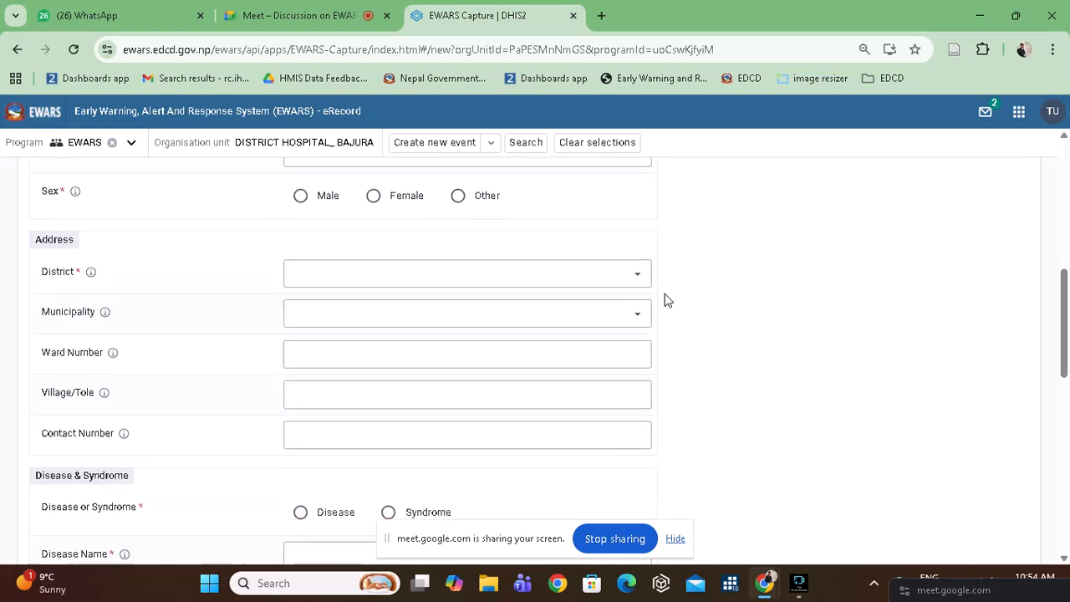
scroll(666, 299, "up", 2)
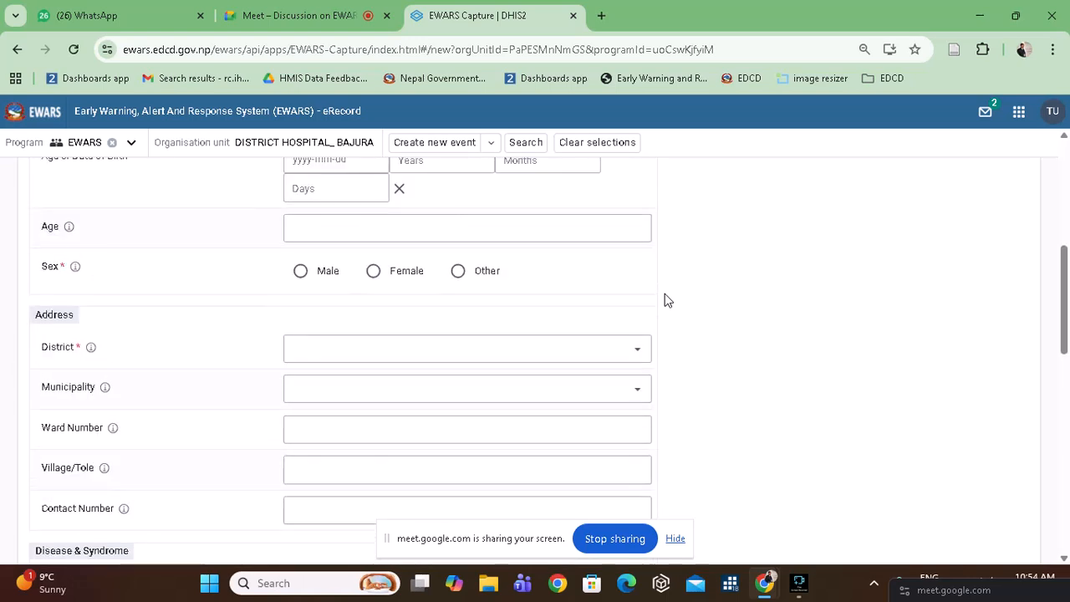
scroll(666, 300, "down", 4)
scroll(666, 299, "down", 1)
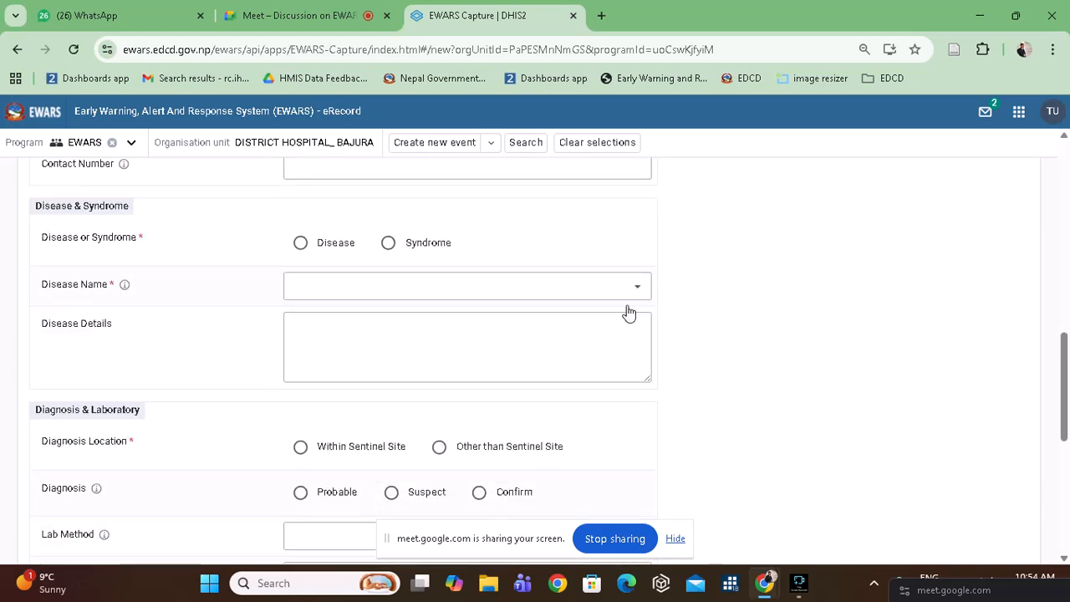
Focus the Disease Details field and view the Disease Name field's description.
left_click(321, 330)
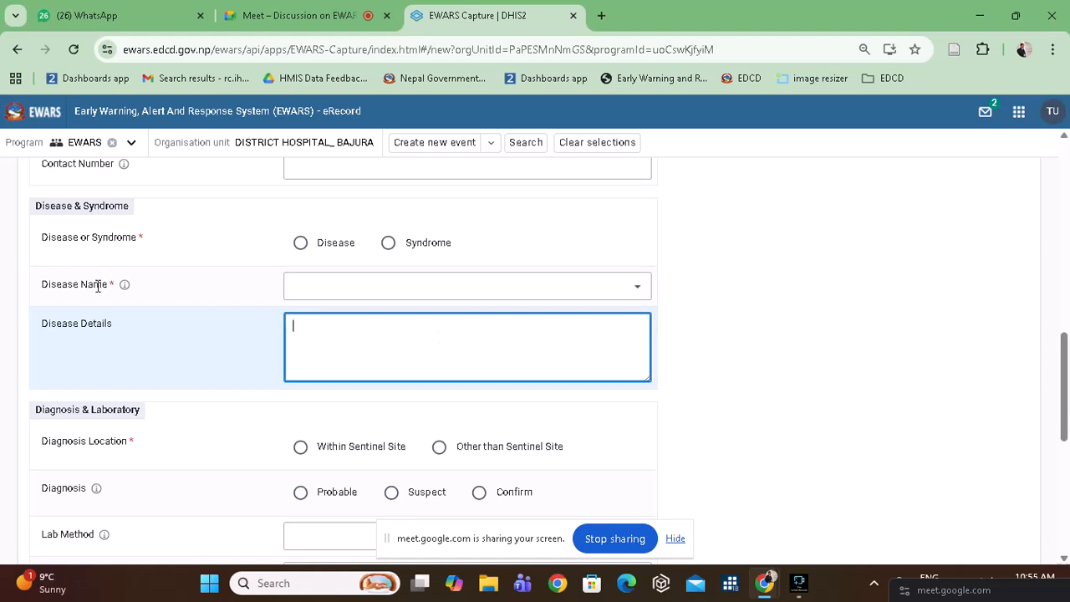
left_click(125, 286)
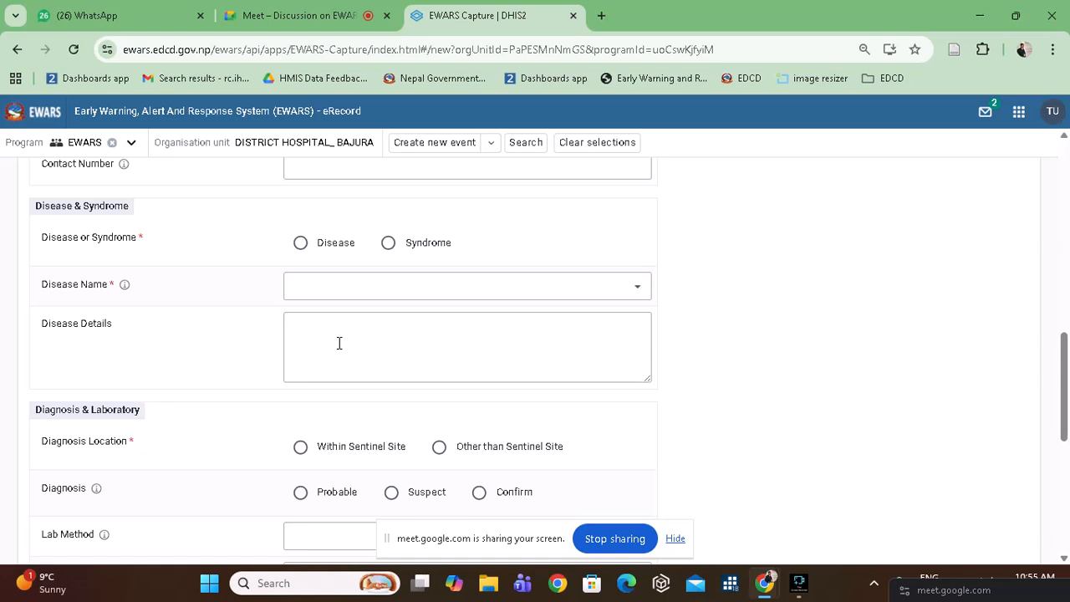
scroll(339, 343, "up", 3)
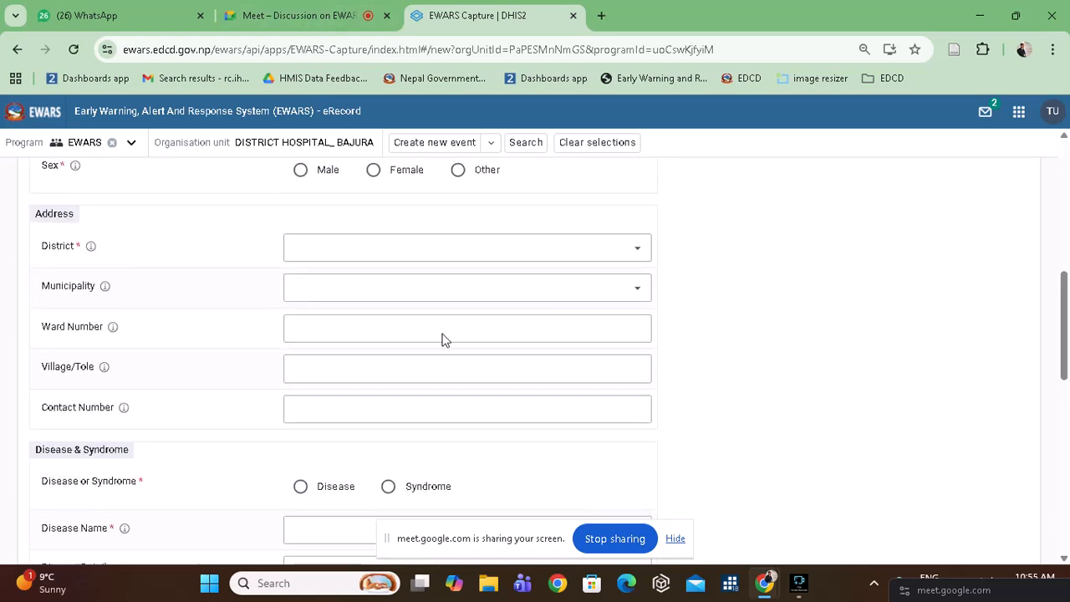
scroll(461, 379, "down", 6)
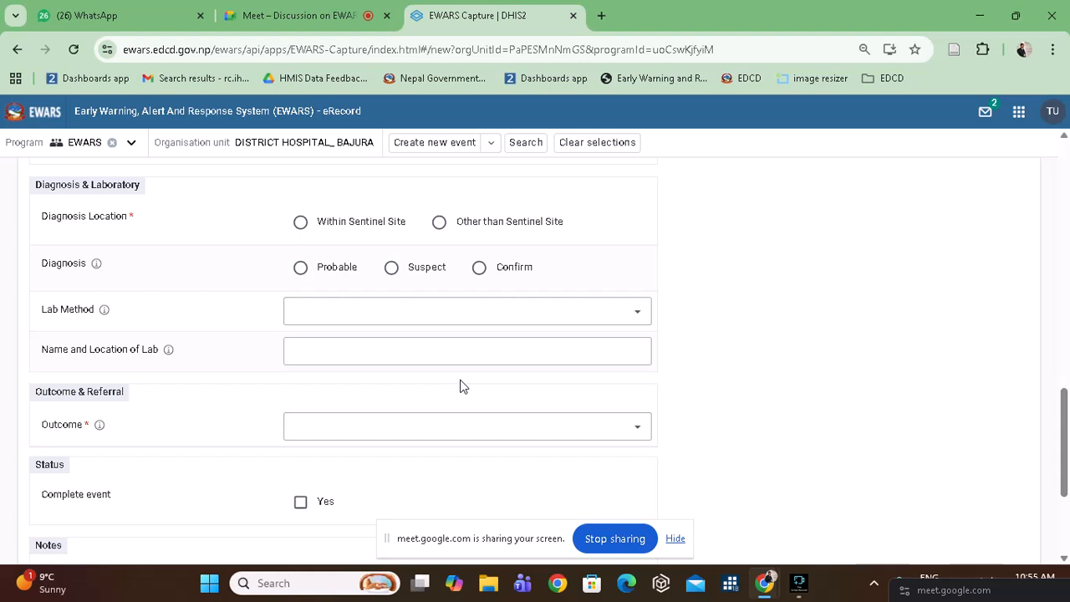
scroll(461, 386, "down", 1)
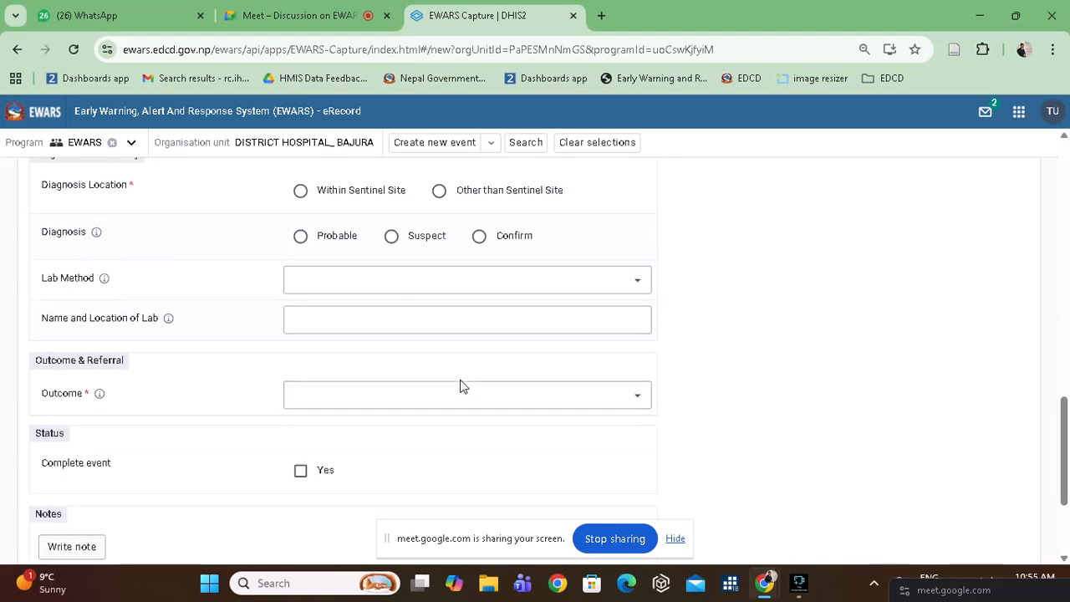
scroll(460, 386, "down", 1)
scroll(460, 386, "up", 2)
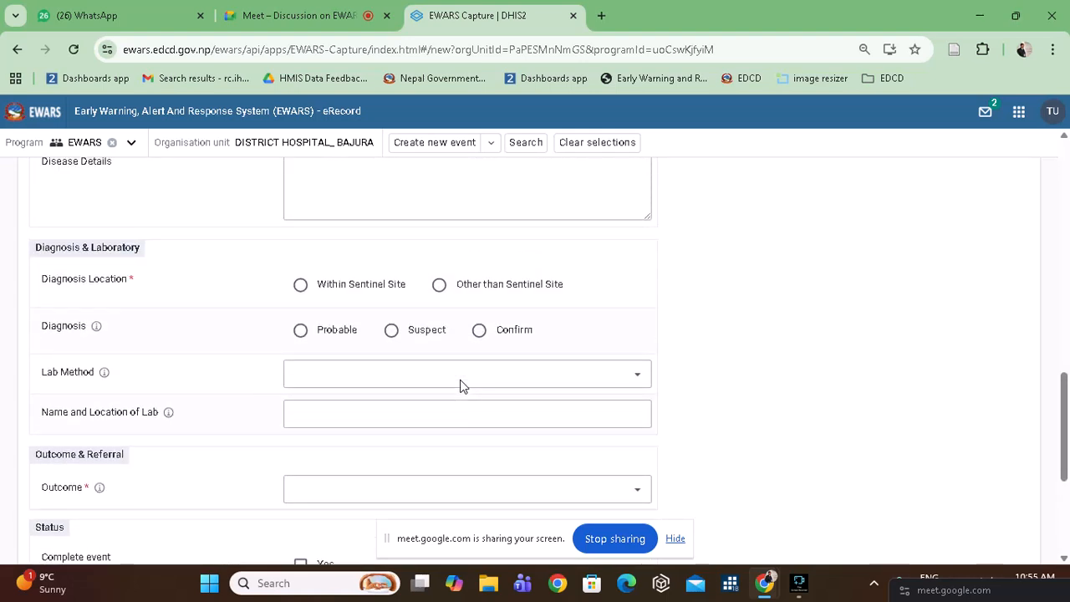
scroll(461, 384, "up", 2)
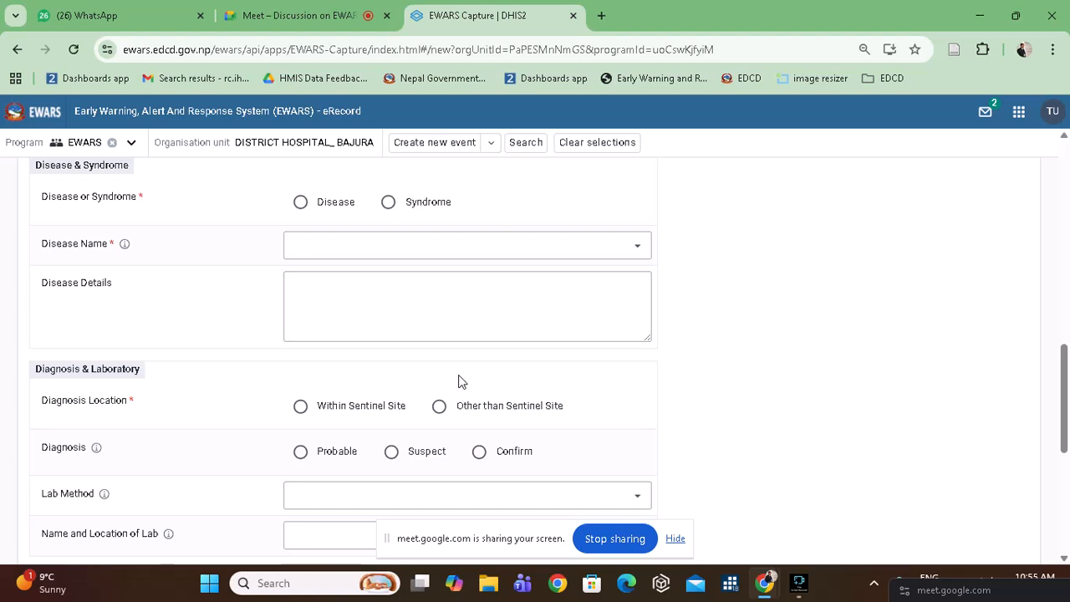
scroll(458, 383, "down", 2)
scroll(461, 383, "down", 1)
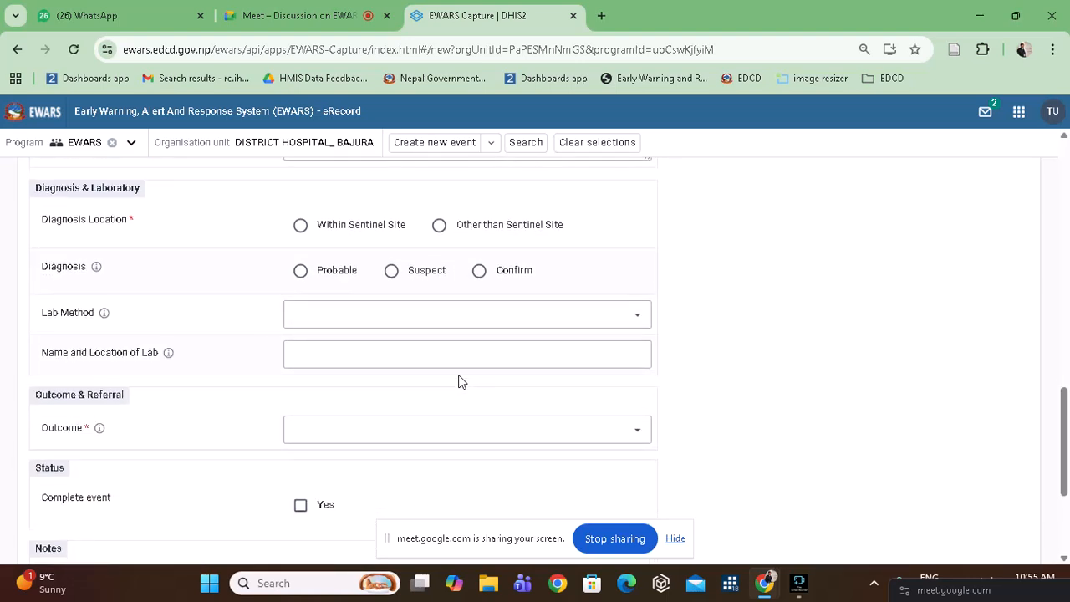
scroll(461, 382, "up", 2)
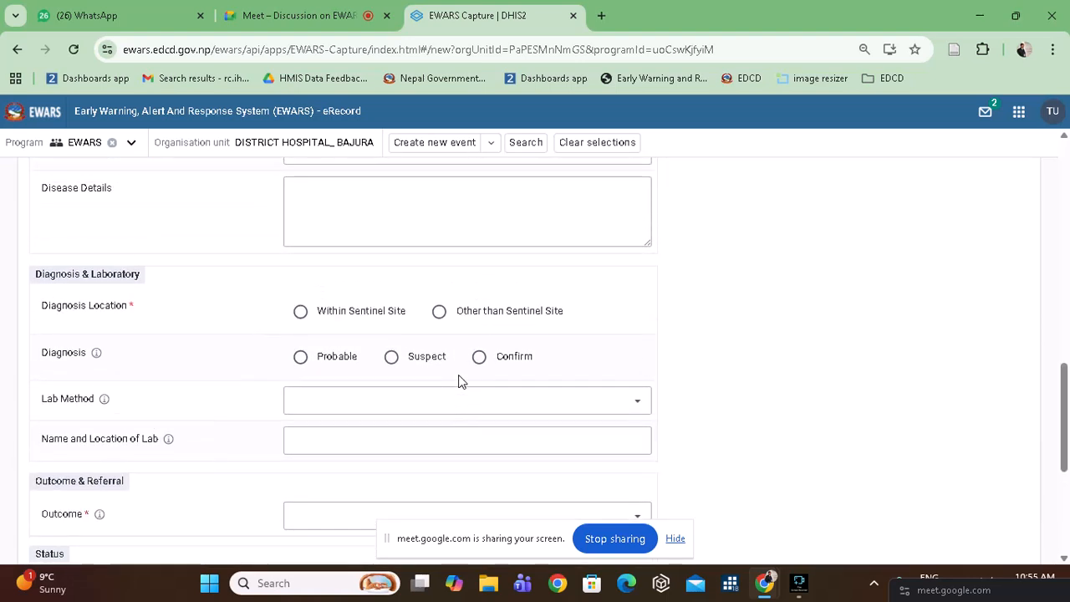
Choose Other as the Disease Name, leaving the Other Diseases list unselected.
scroll(458, 382, "up", 1)
left_click(393, 290)
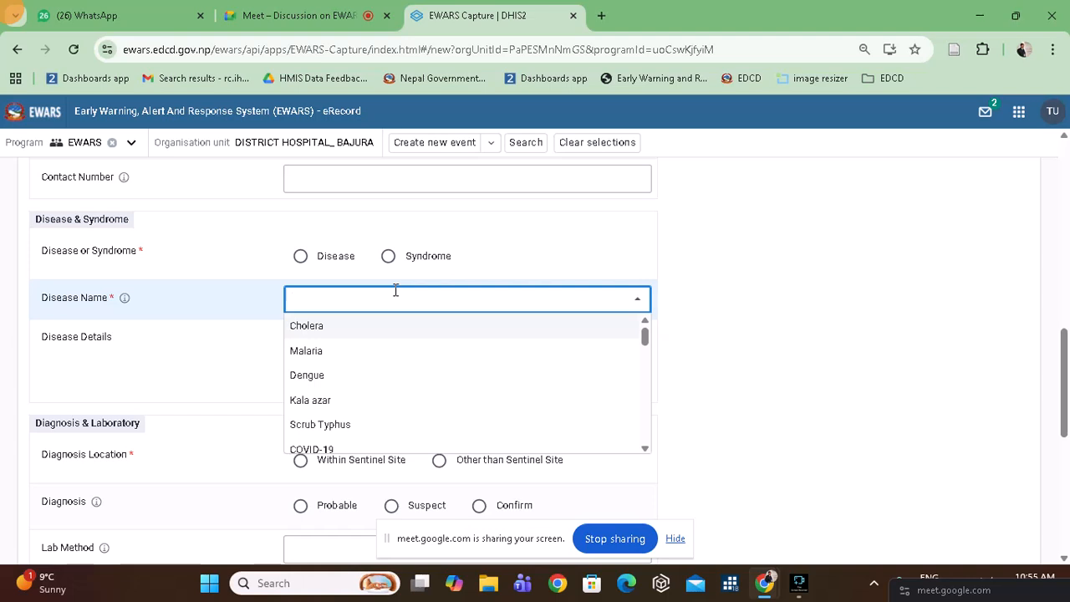
scroll(510, 372, "down", 3)
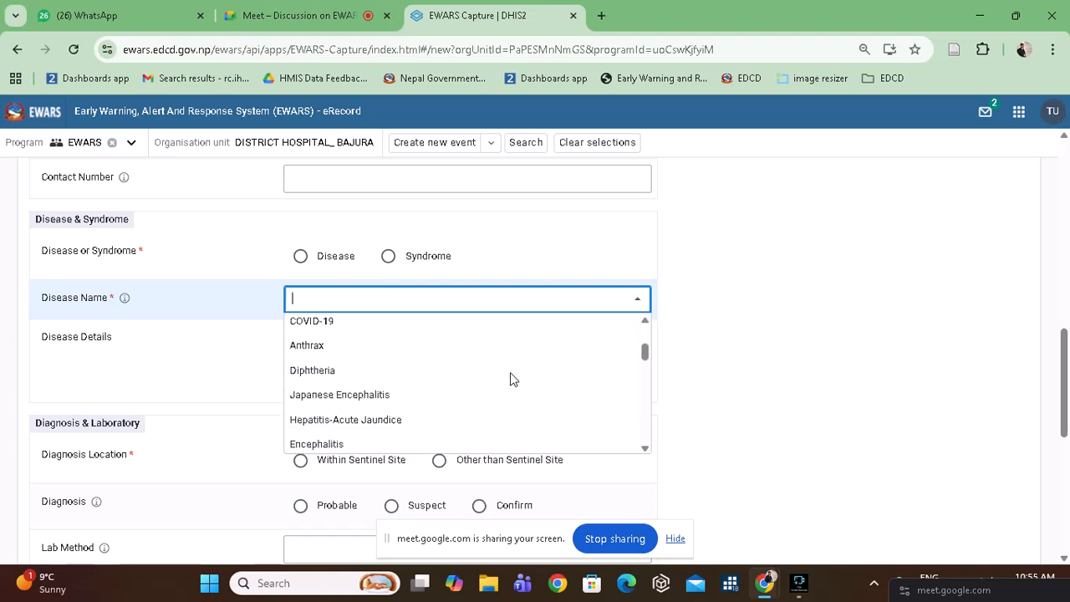
scroll(510, 373, "down", 8)
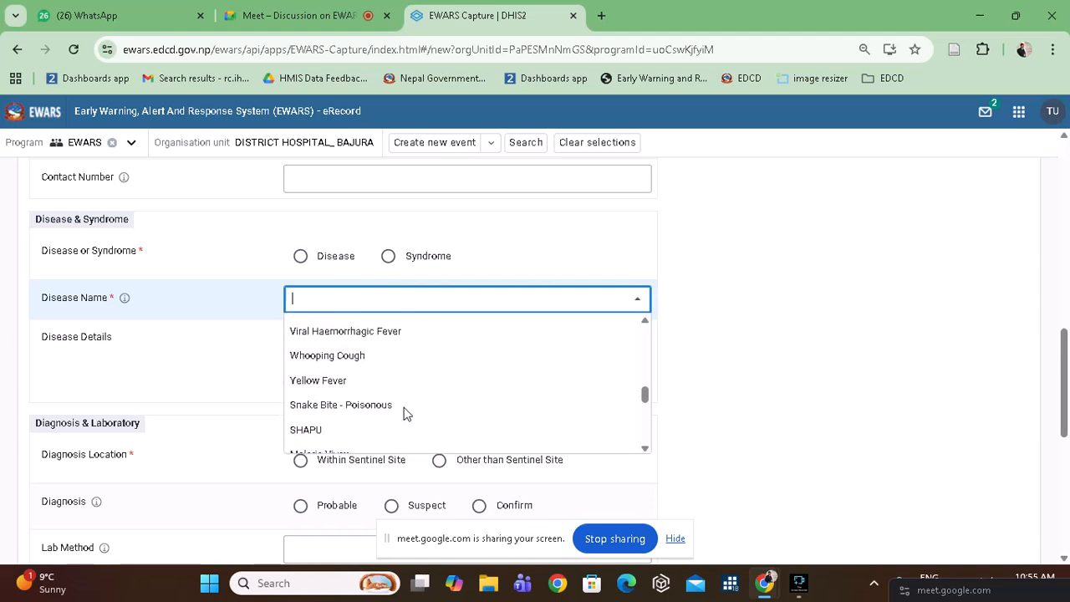
scroll(330, 439, "down", 5)
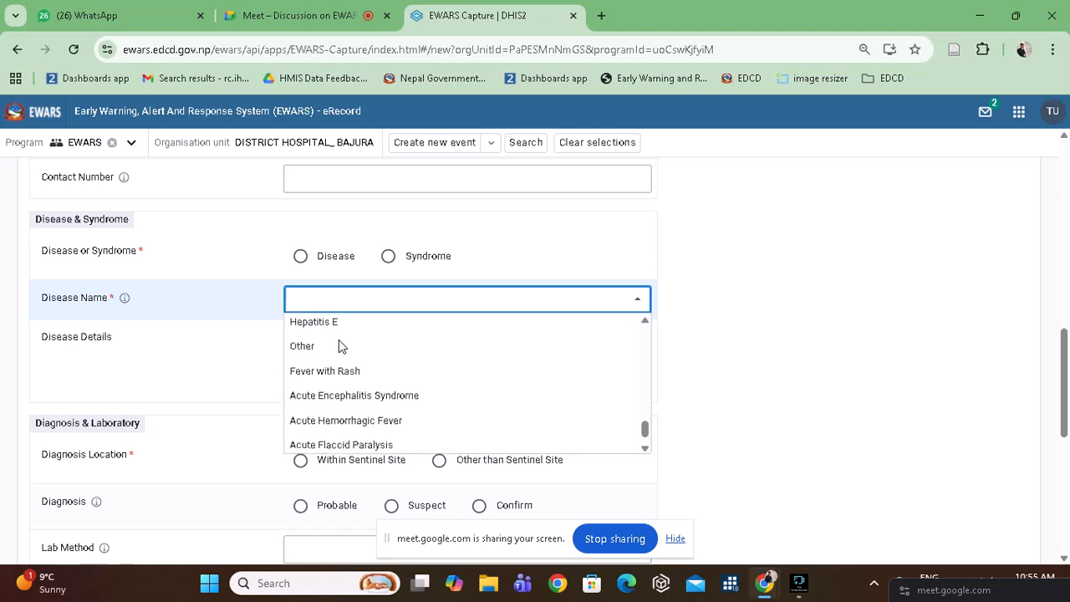
left_click(311, 347)
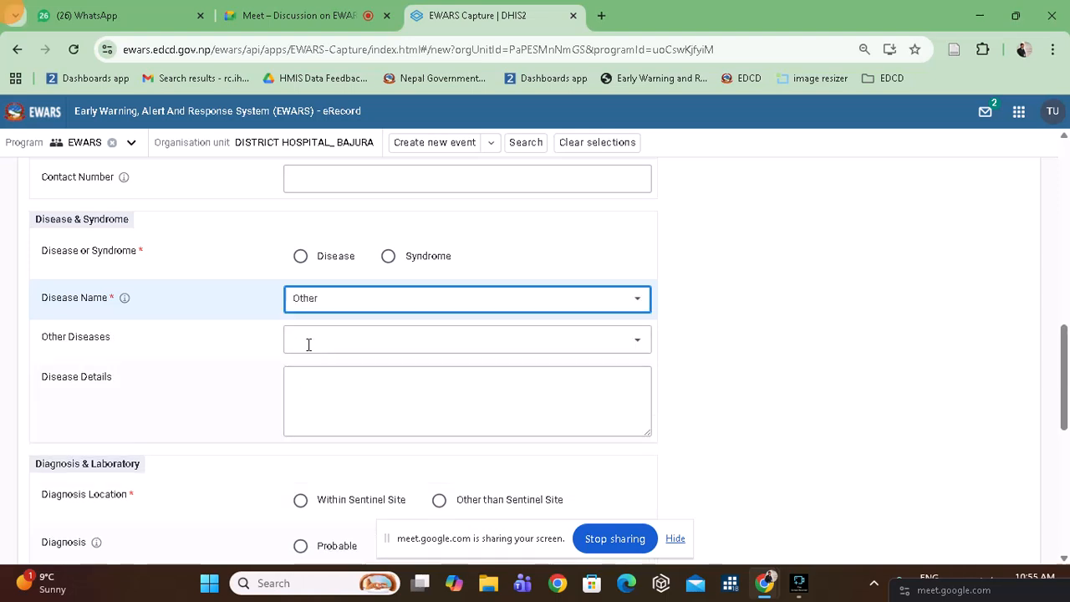
left_click(309, 343)
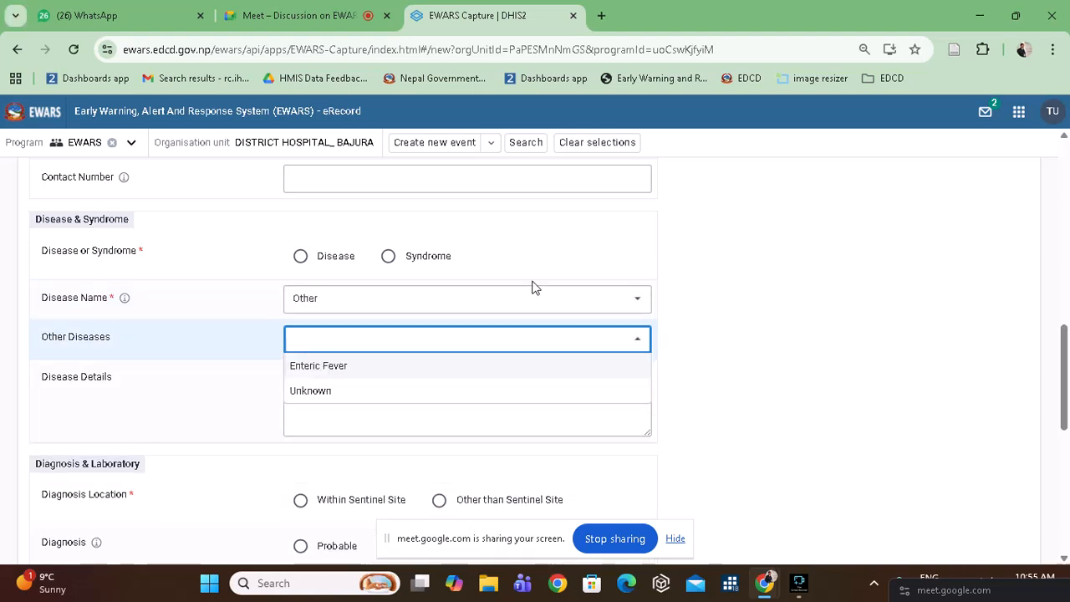
left_click(616, 212)
Mark the case as a Disease, keep Other, and set Other Diseases to Unknown.
left_click(300, 257)
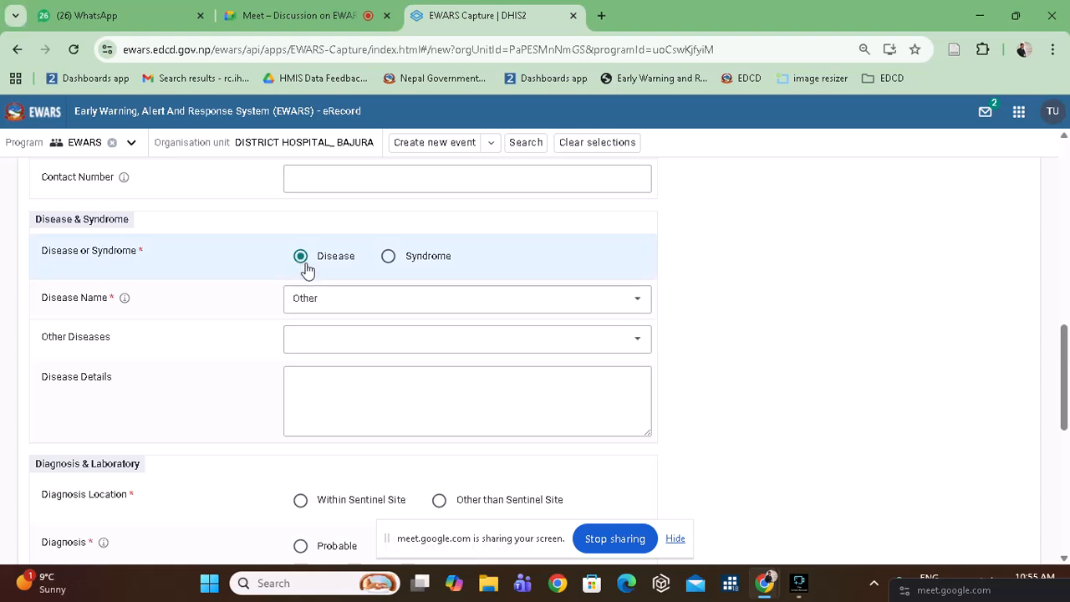
left_click(367, 301)
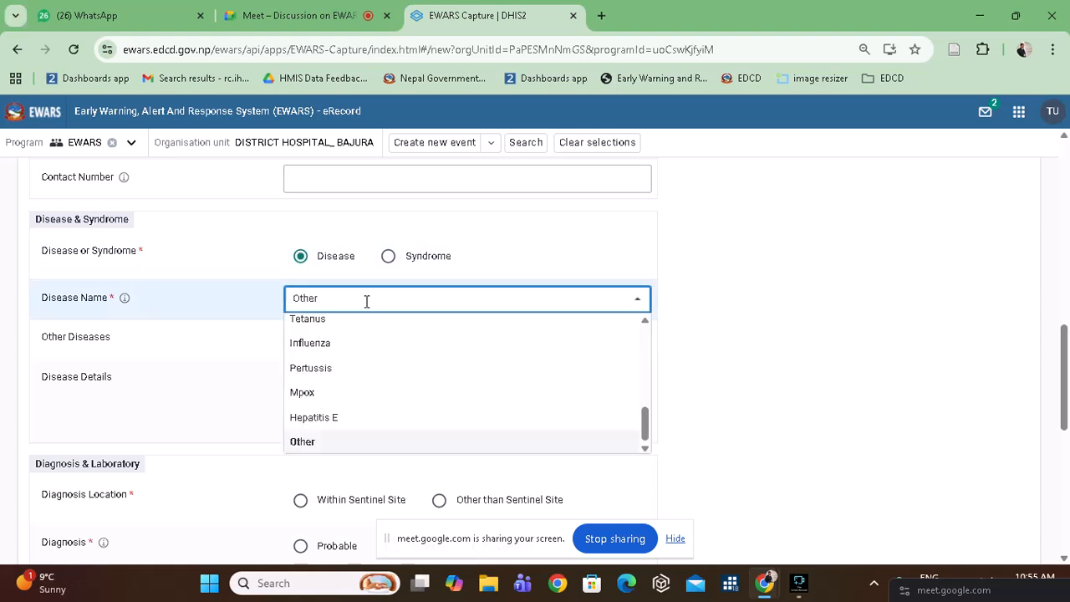
left_click(349, 441)
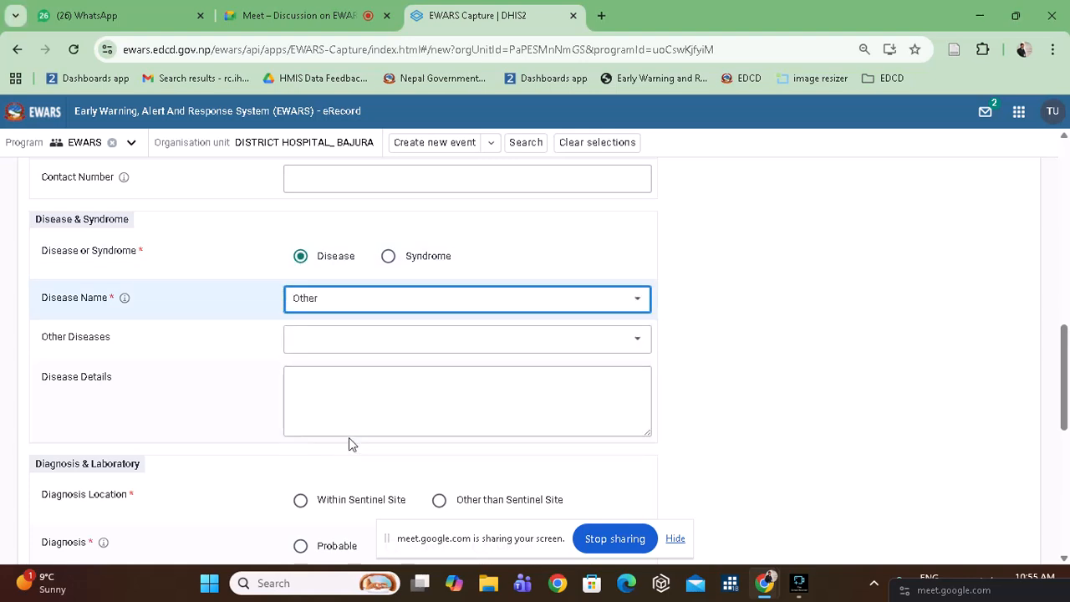
left_click(450, 333)
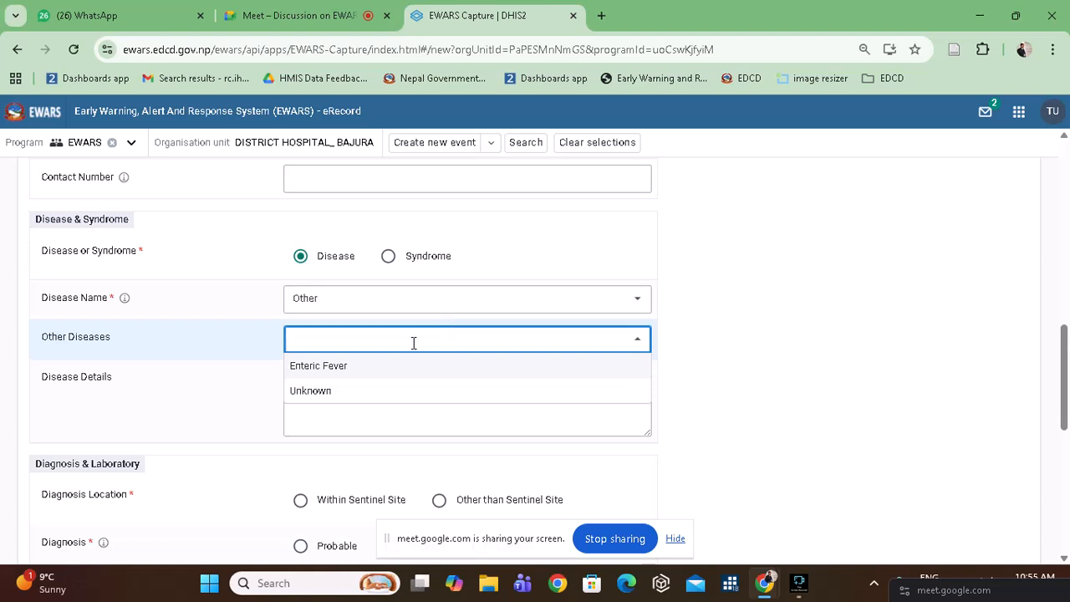
left_click(348, 390)
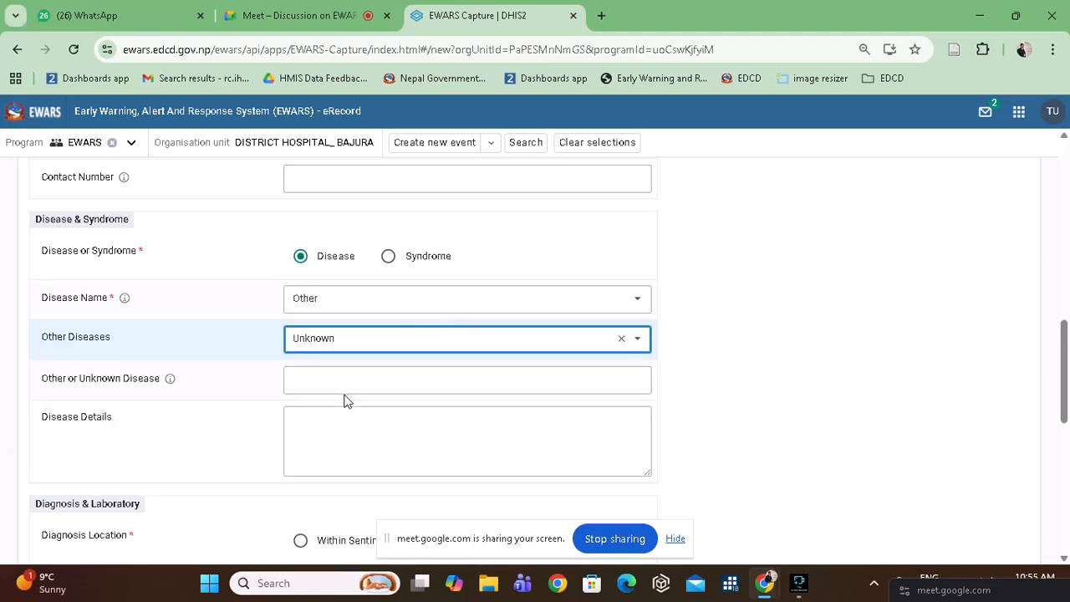
Go to the Other or Unknown Disease field and reconfirm Other as the Disease Name.
left_click(375, 386)
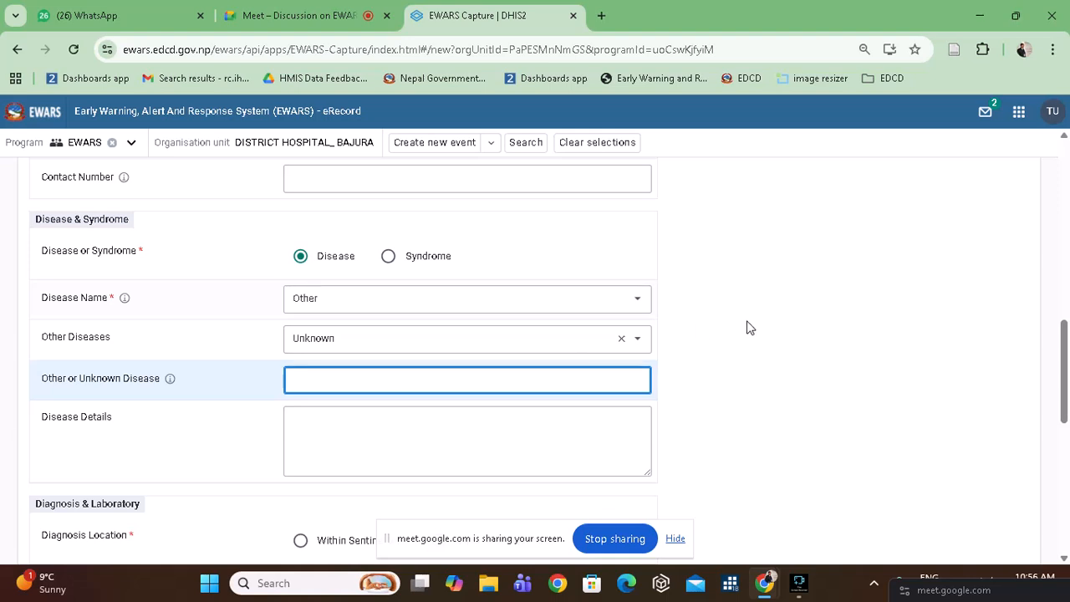
left_click(404, 306)
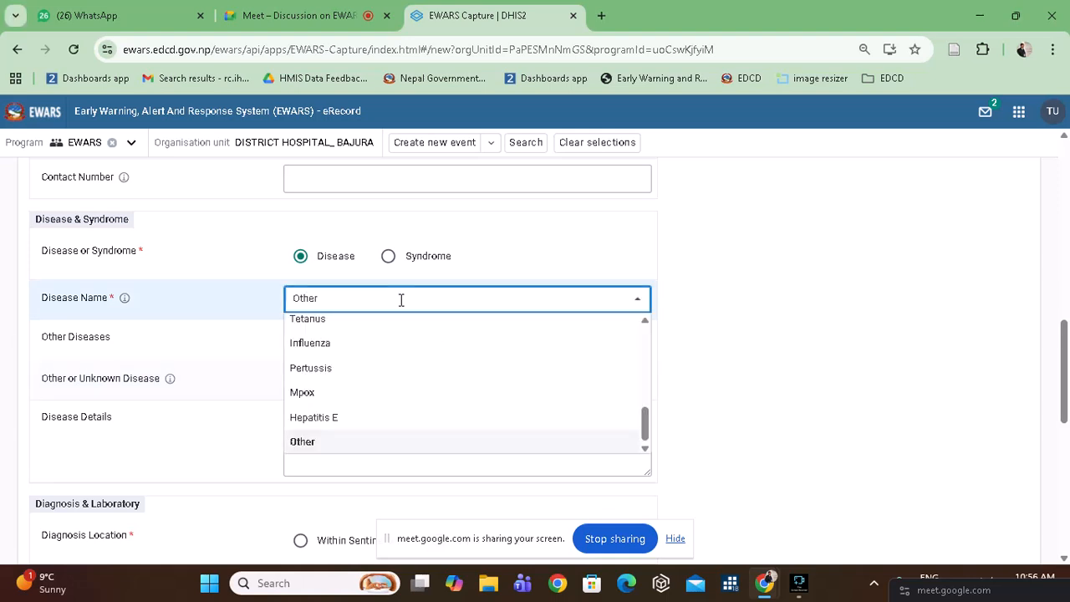
left_click(708, 310)
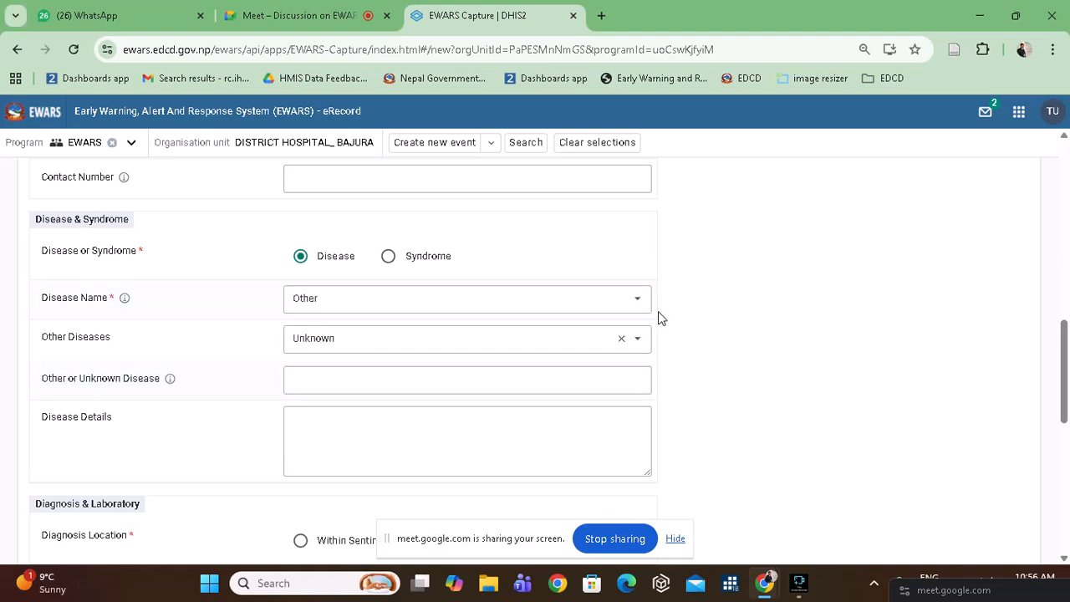
left_click(487, 295)
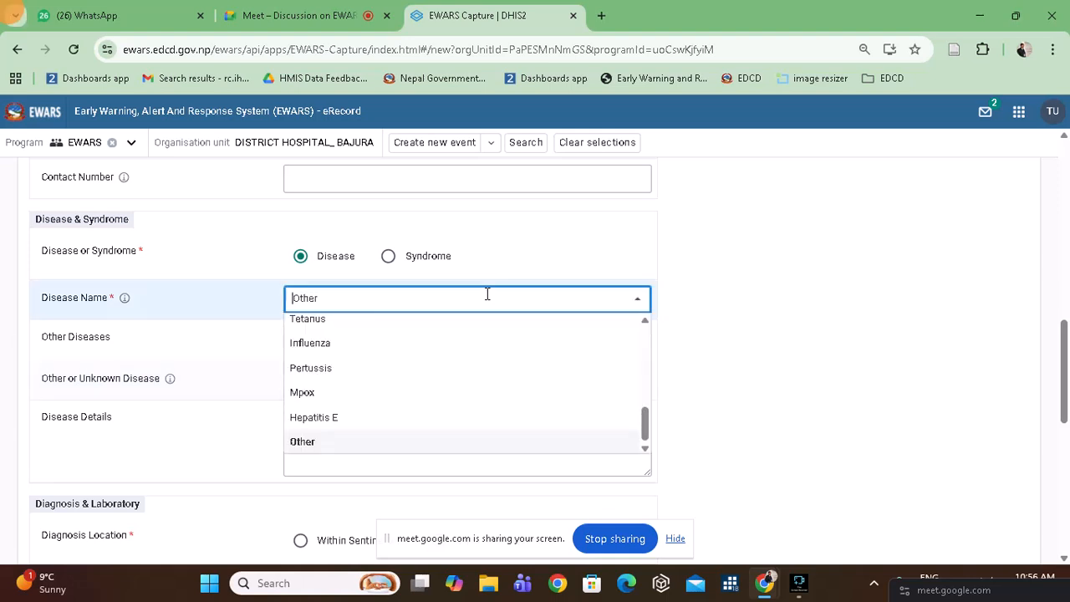
left_click(338, 444)
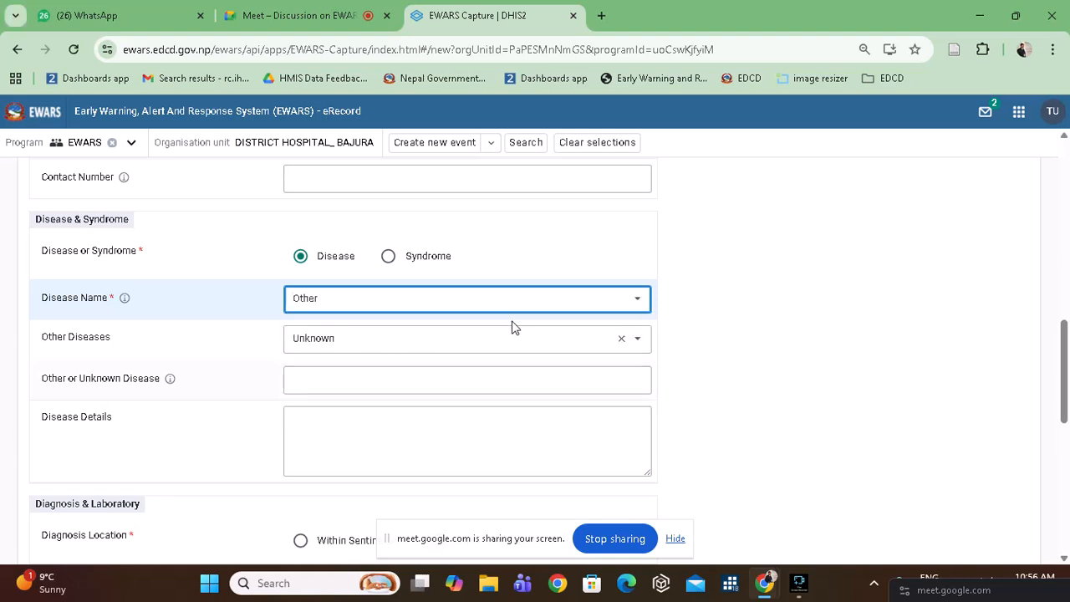
Clear Unknown from Other Diseases, keep Other as the Disease Name, and reopen its options.
left_click(621, 338)
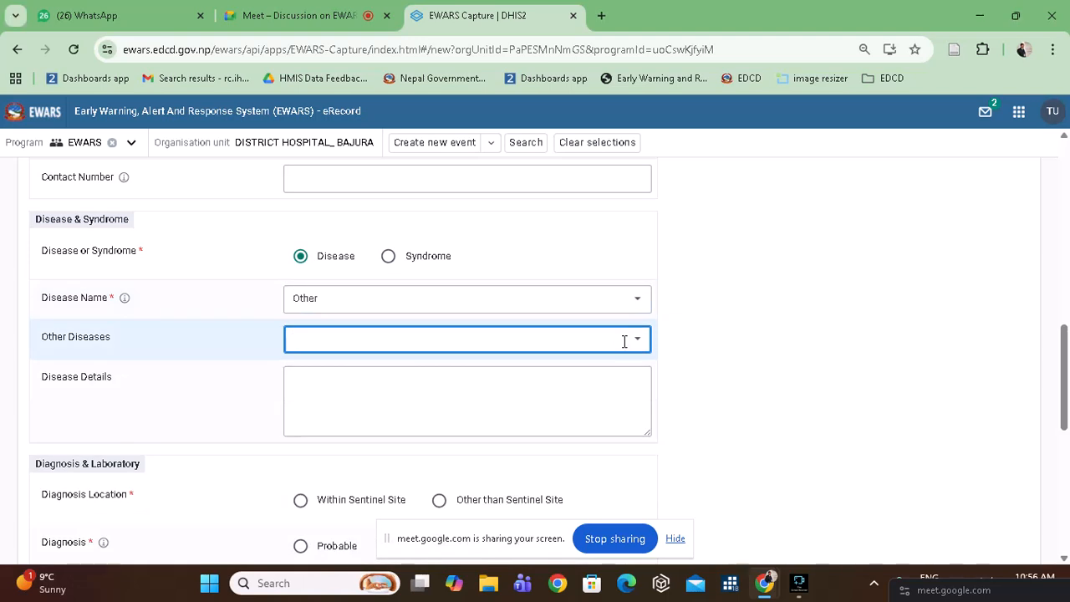
left_click(645, 346)
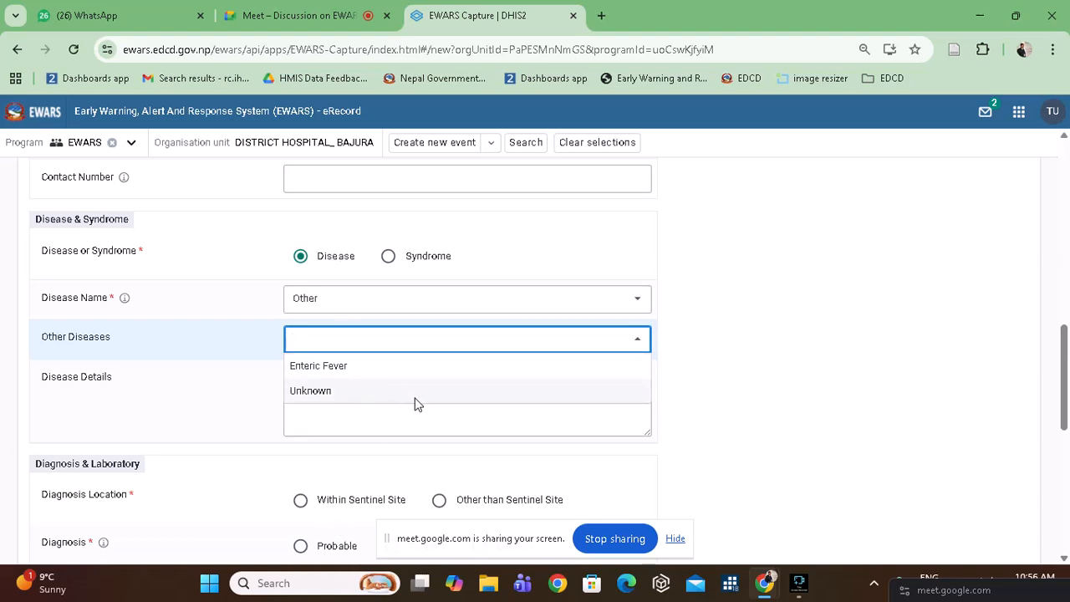
left_click(255, 344)
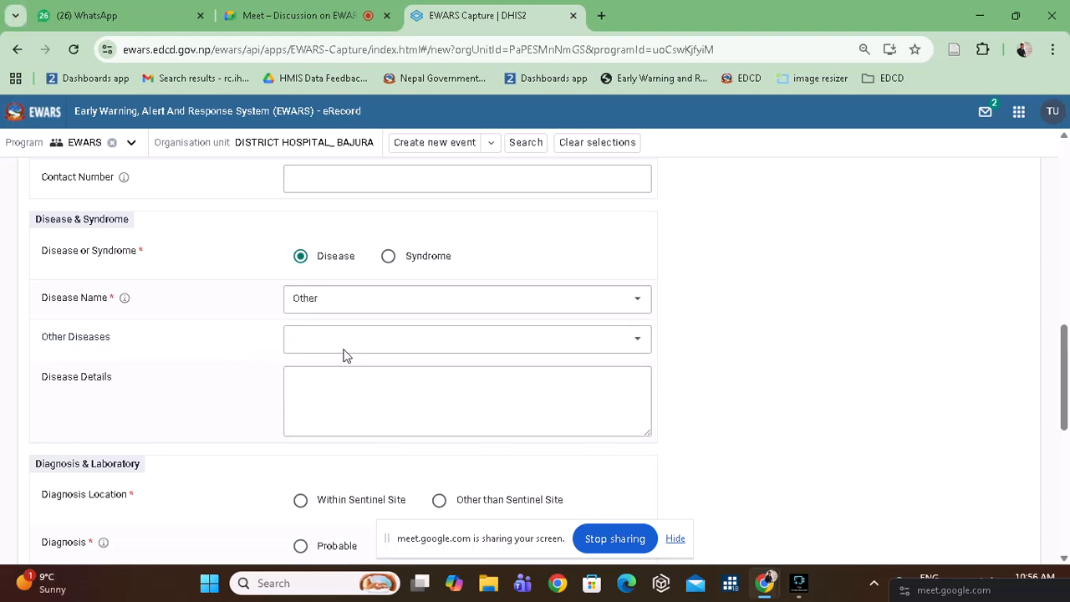
left_click(413, 298)
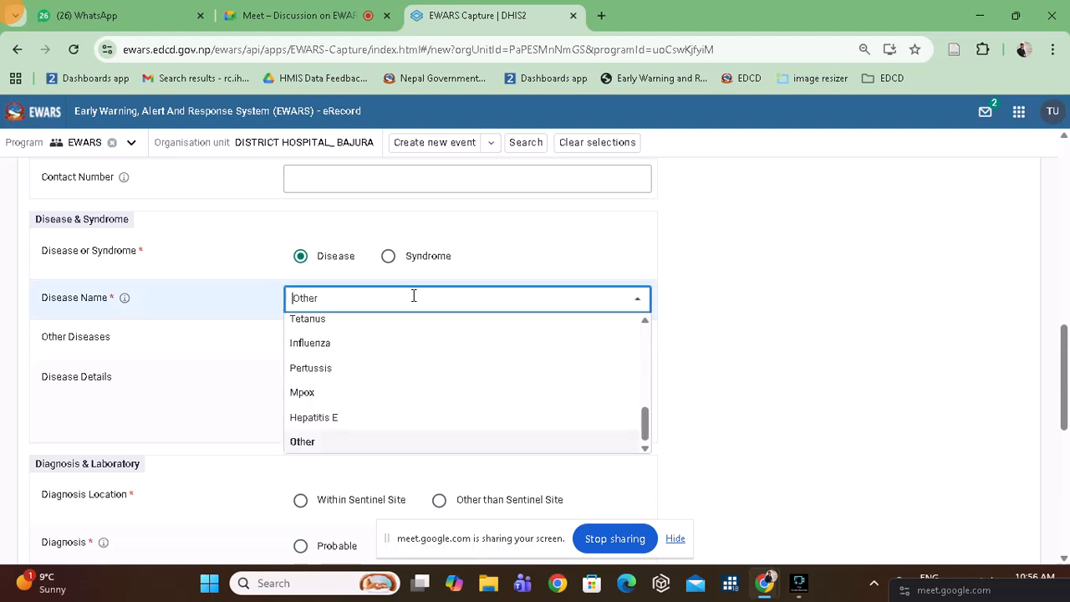
left_click(321, 441)
left_click(368, 339)
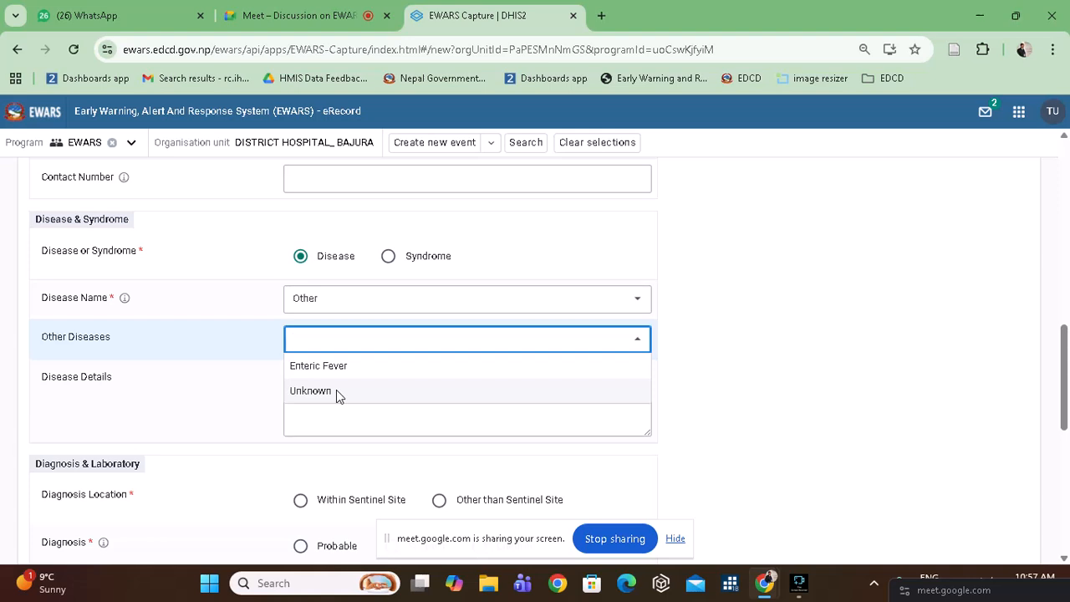
Set Other Diseases back to Unknown and go to the Other or Unknown Disease field.
left_click(323, 392)
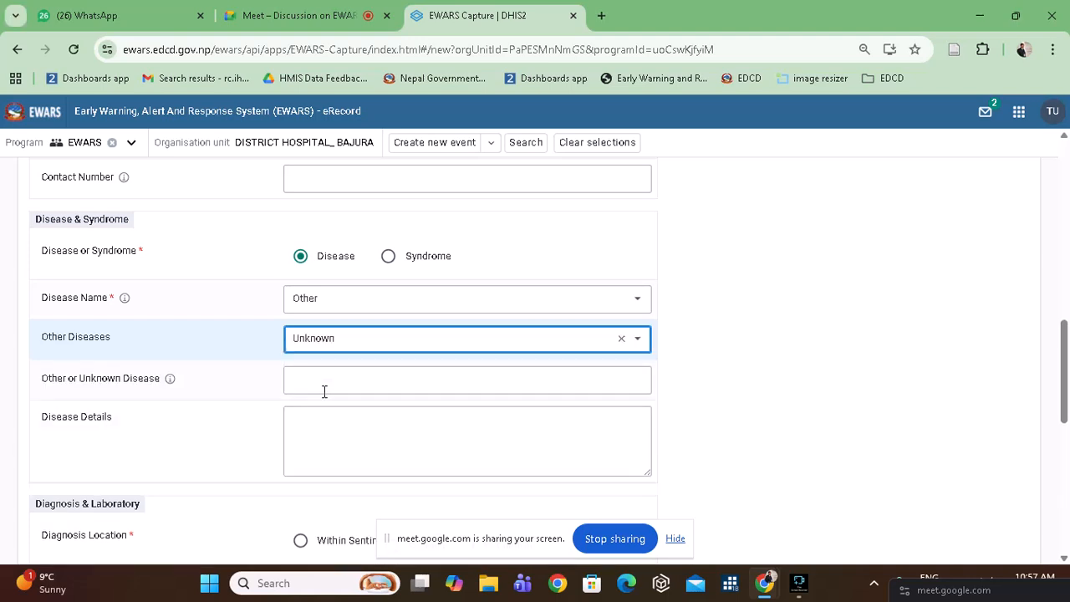
left_click(321, 381)
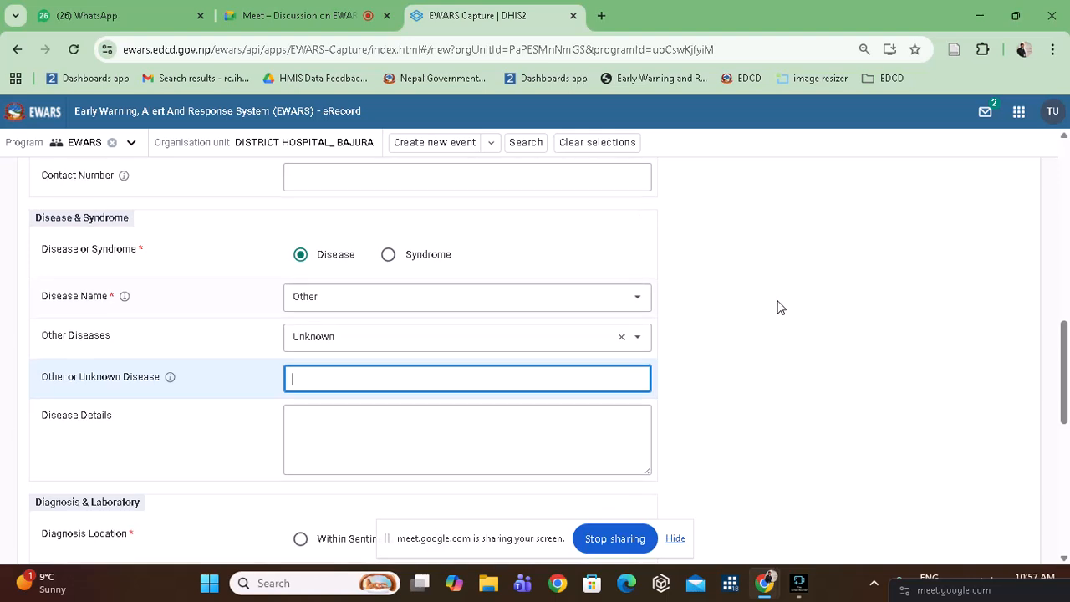
scroll(777, 307, "down", 3)
scroll(777, 307, "up", 2)
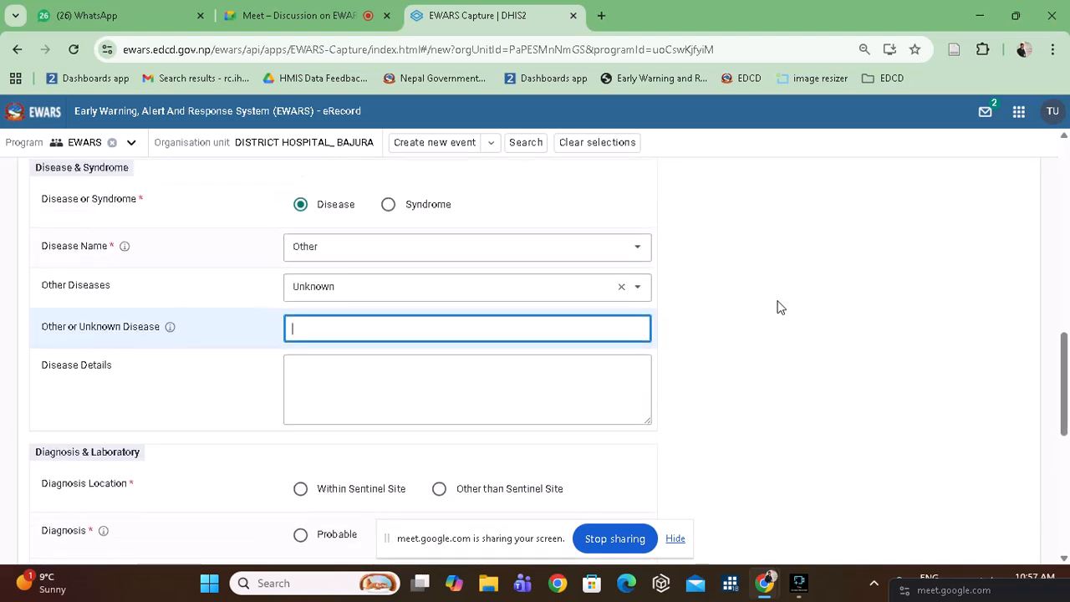
Browse the full list of Disease Name options.
left_click(640, 256)
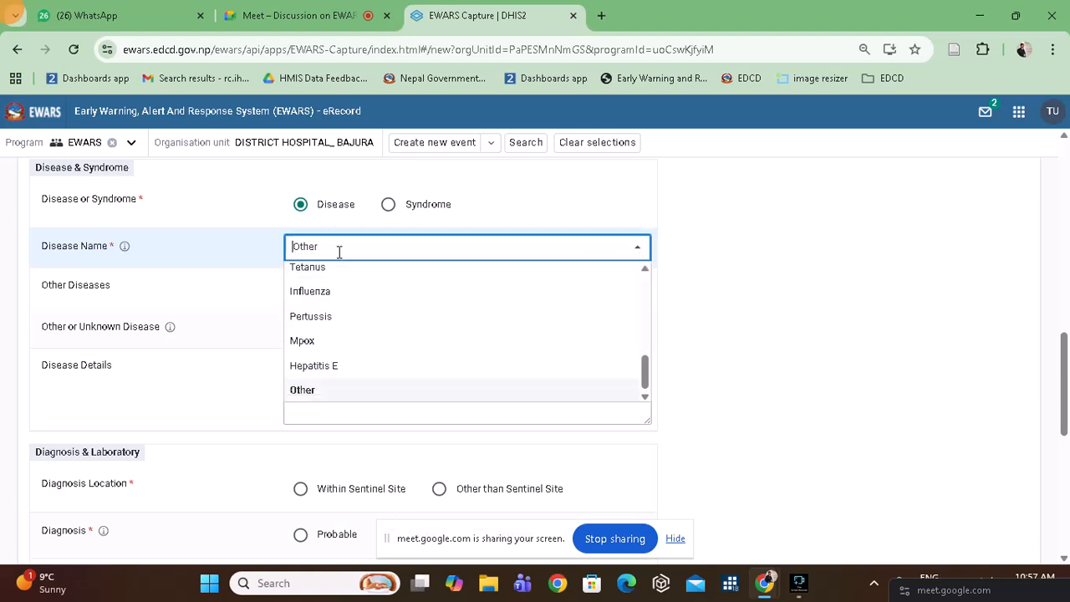
scroll(455, 324, "up", 6)
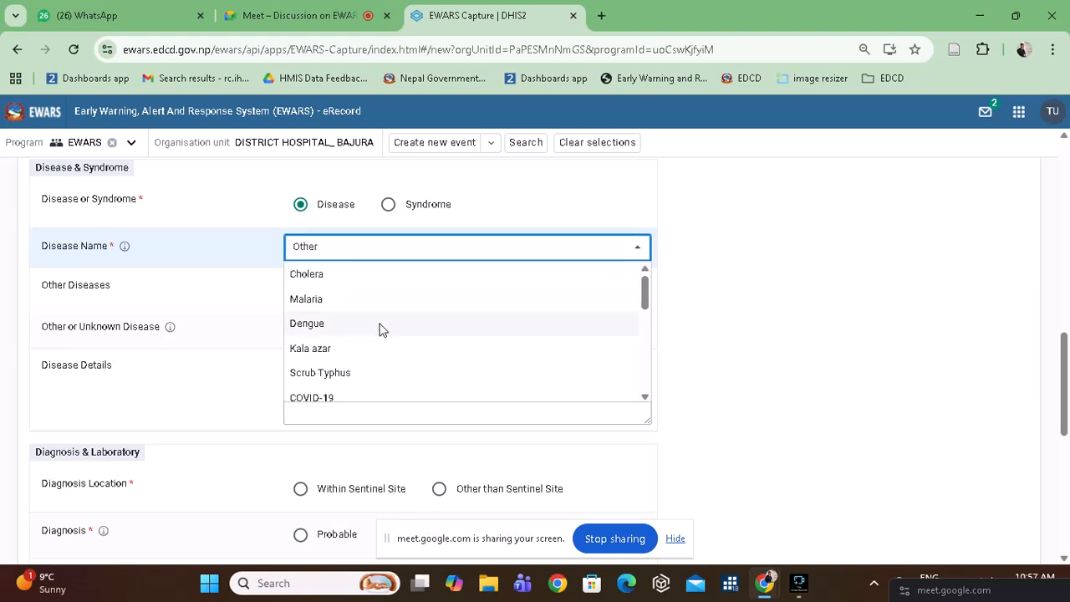
scroll(409, 382, "down", 1)
scroll(410, 386, "down", 2)
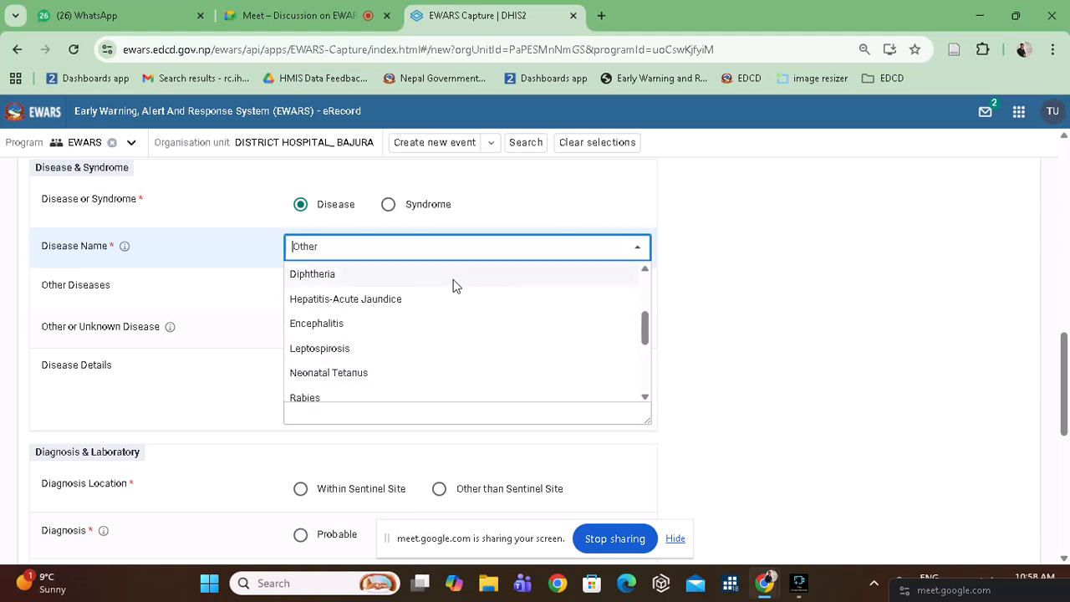
scroll(450, 283, "up", 2)
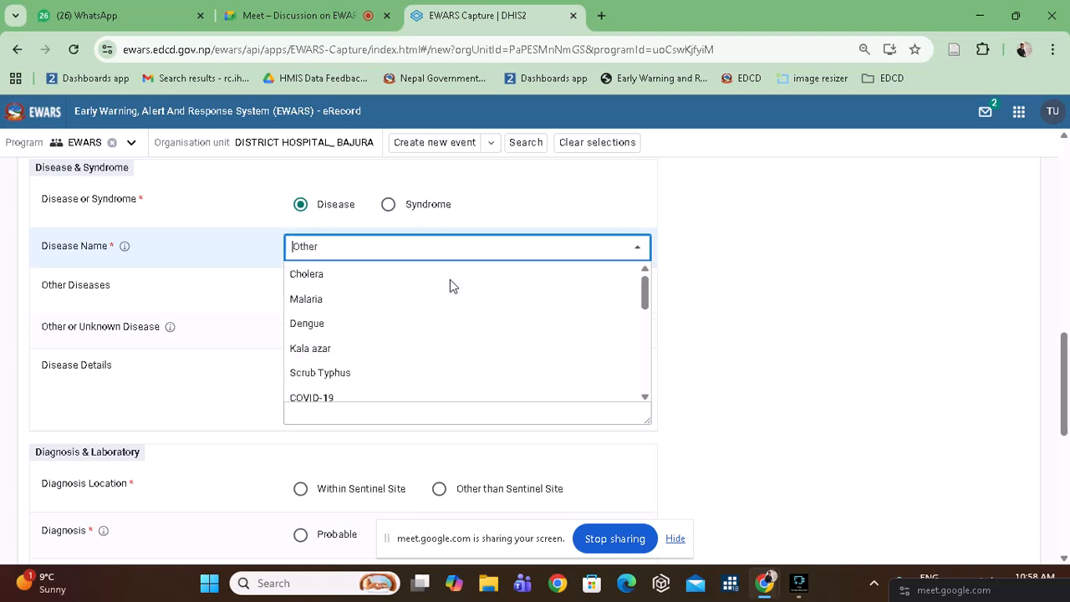
Choose Malaria as the Disease Name, then switch it to Other.
left_click(377, 298)
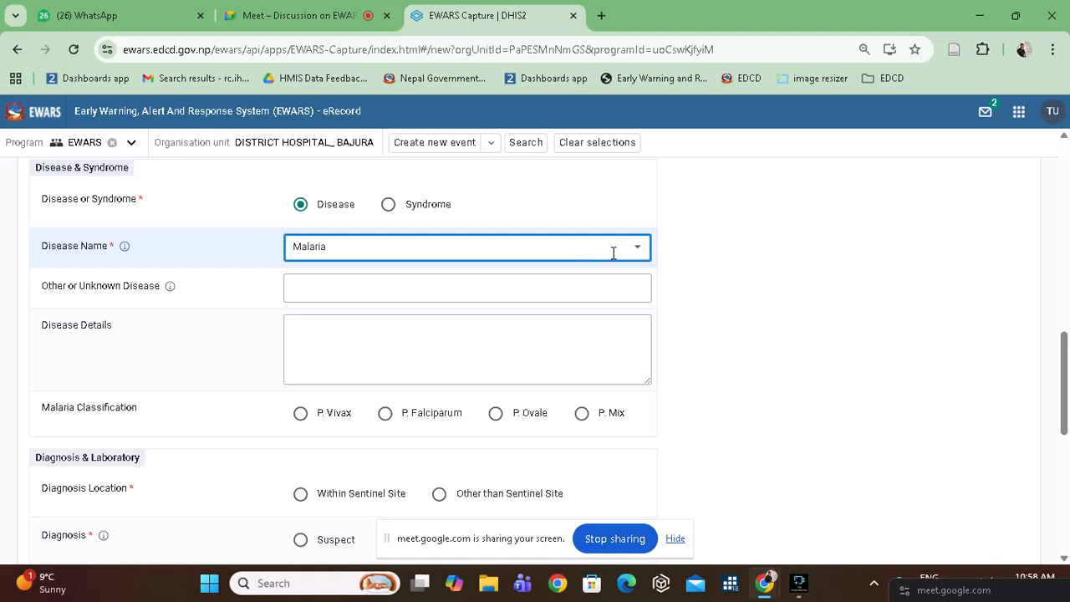
left_click(640, 256)
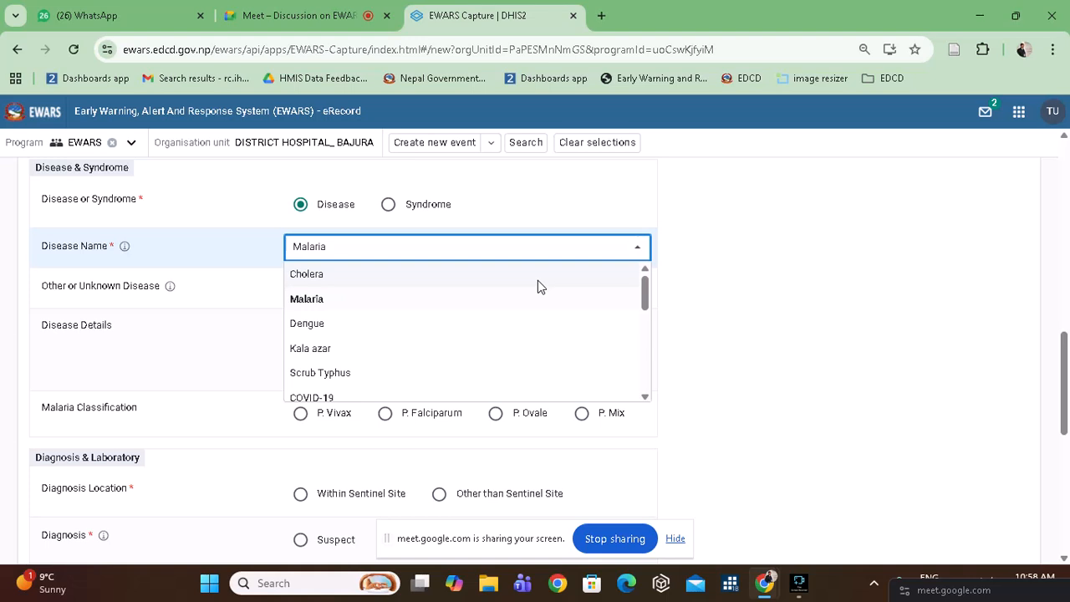
scroll(483, 326, "down", 3)
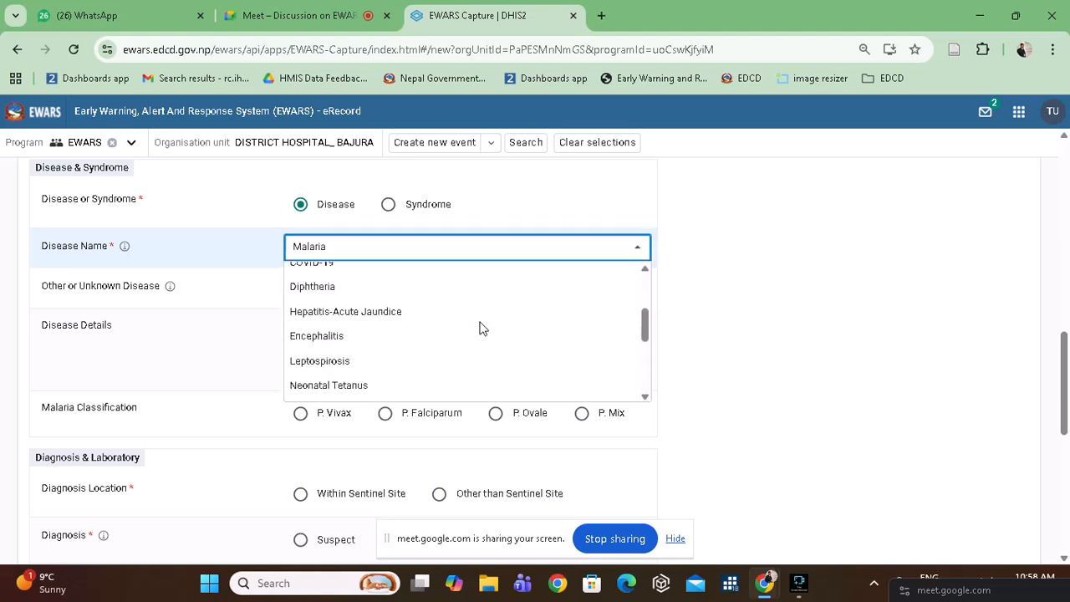
scroll(483, 326, "down", 5)
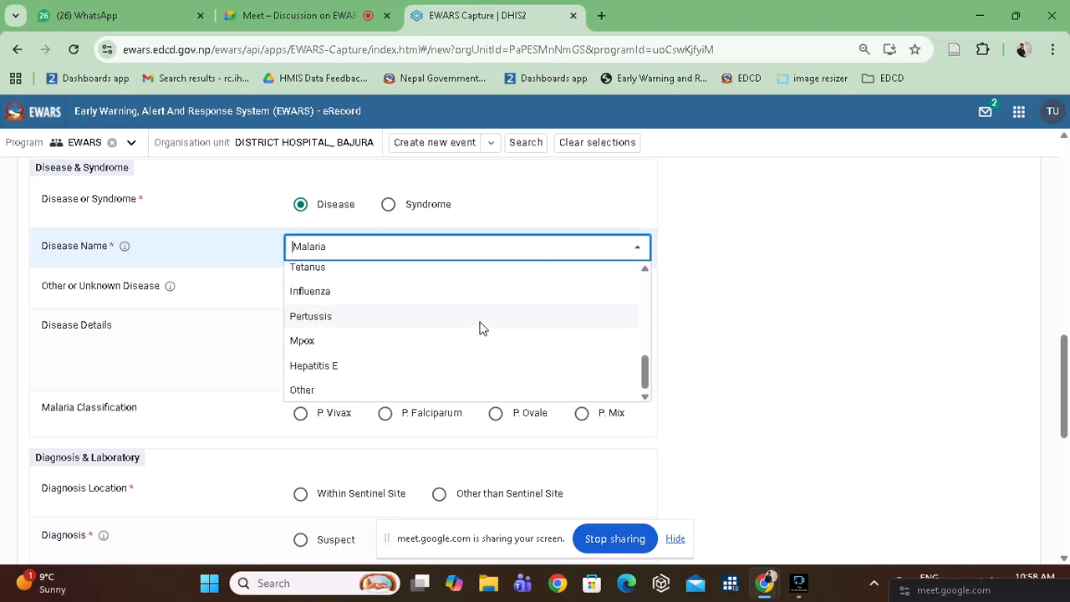
scroll(464, 272, "up", 3)
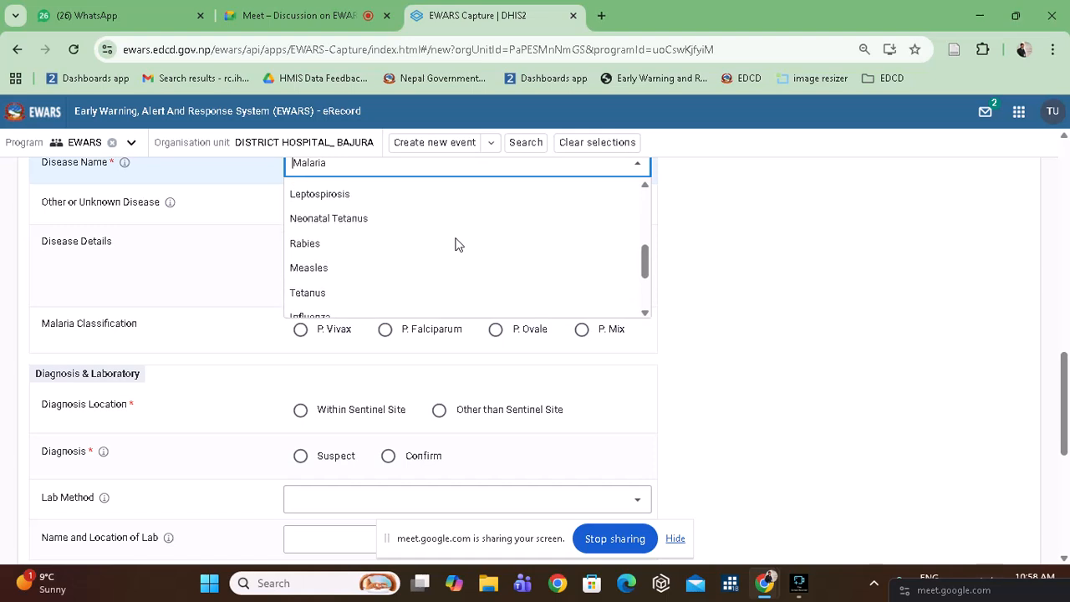
scroll(458, 244, "up", 4)
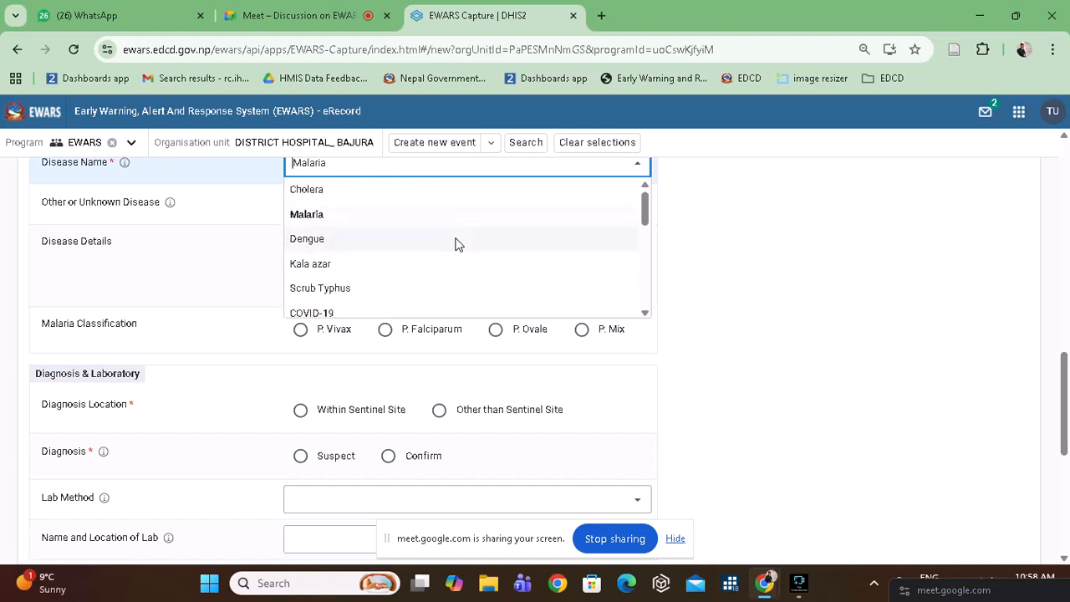
scroll(458, 244, "down", 3)
scroll(458, 244, "down", 3)
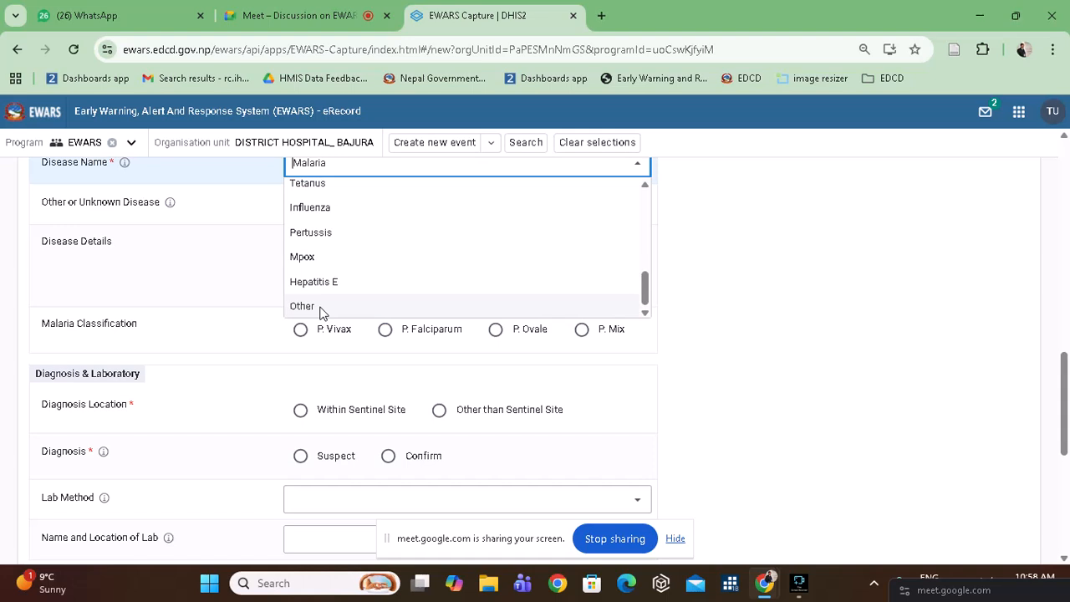
left_click(322, 309)
Keep Other as the Disease Name and close Other Diseases without choosing a value.
left_click(453, 209)
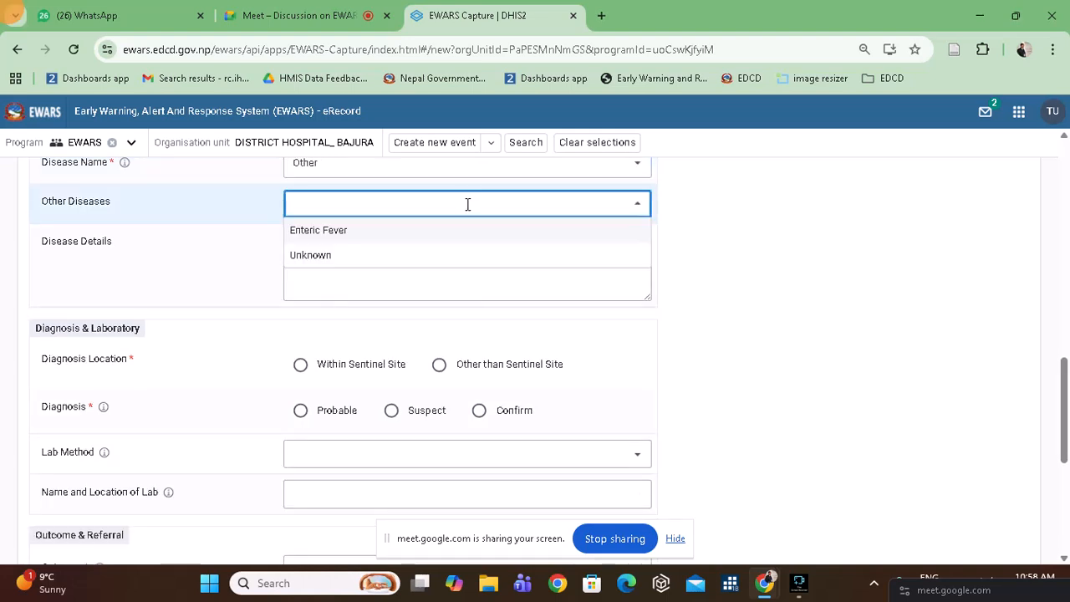
scroll(468, 210, "up", 1)
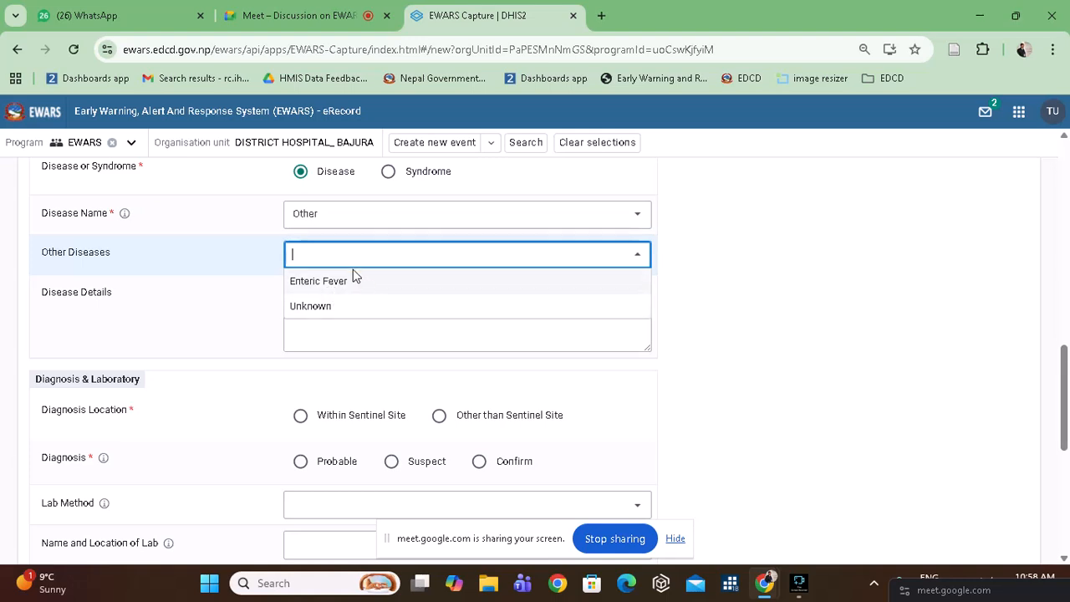
left_click(424, 213)
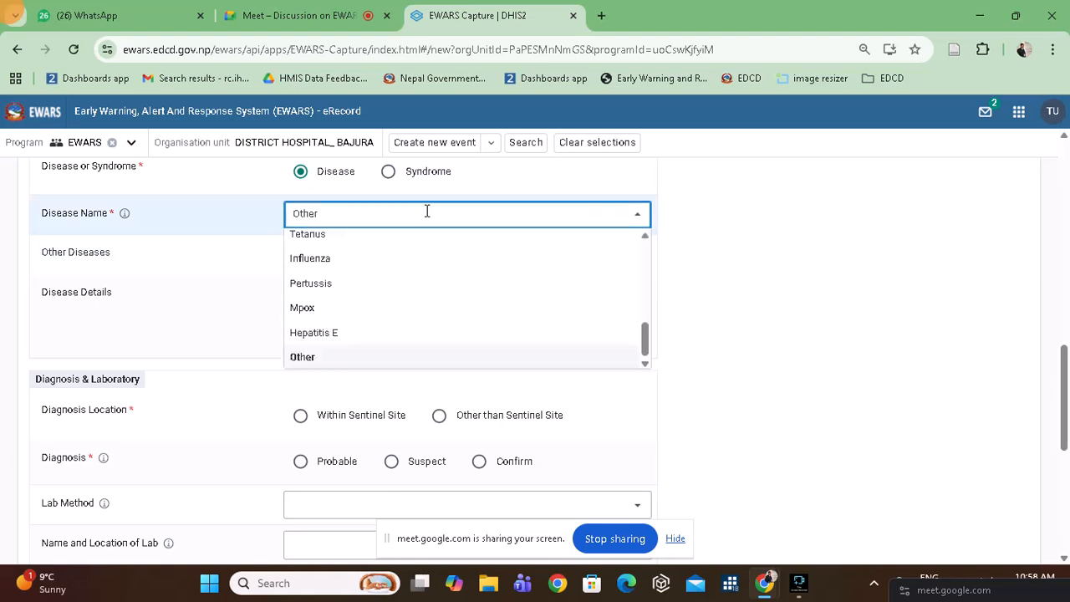
left_click(337, 360)
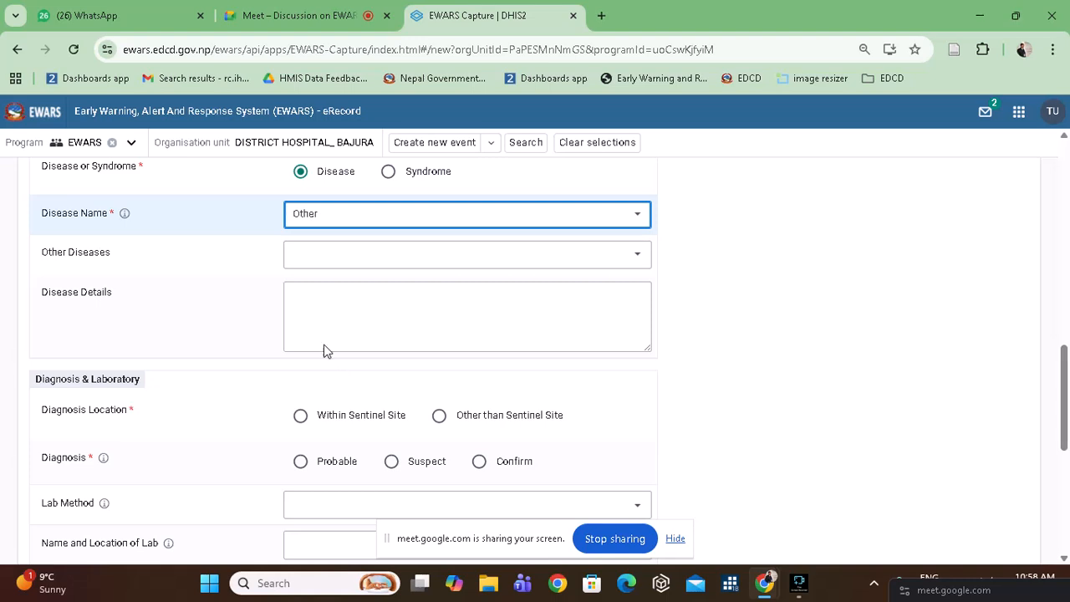
left_click(378, 259)
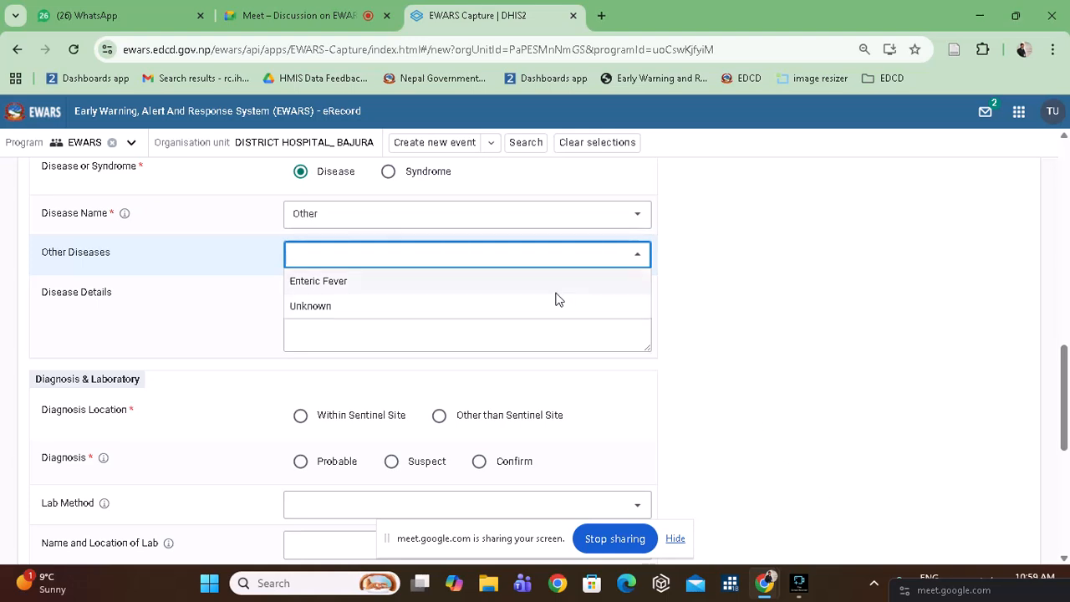
left_click(321, 22)
Switch to the Google Meet call and look through the People panel.
left_click(320, 23)
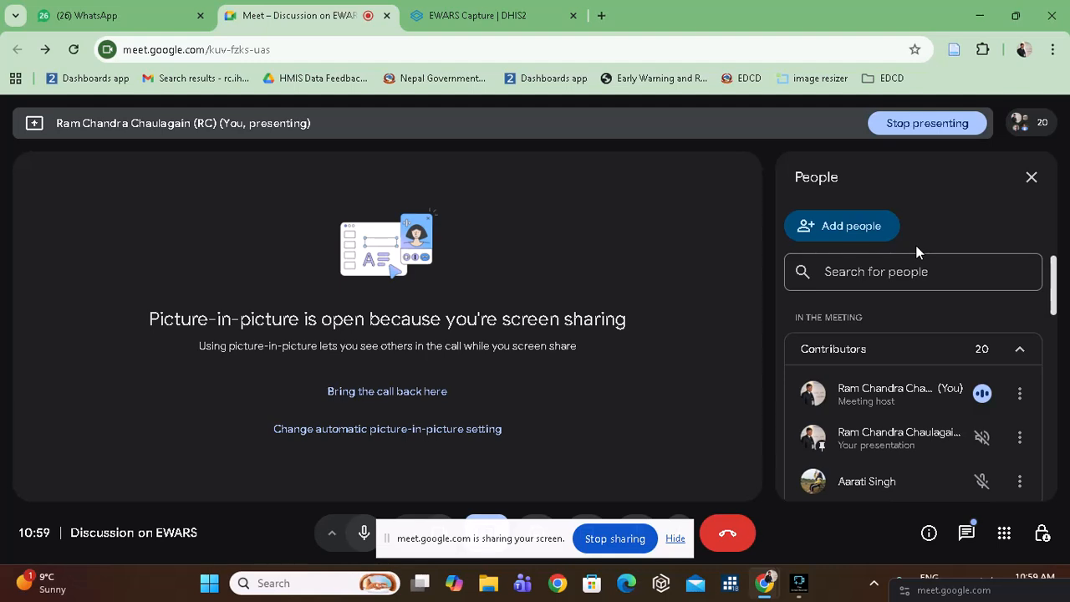
scroll(935, 385, "down", 1)
scroll(934, 387, "down", 8)
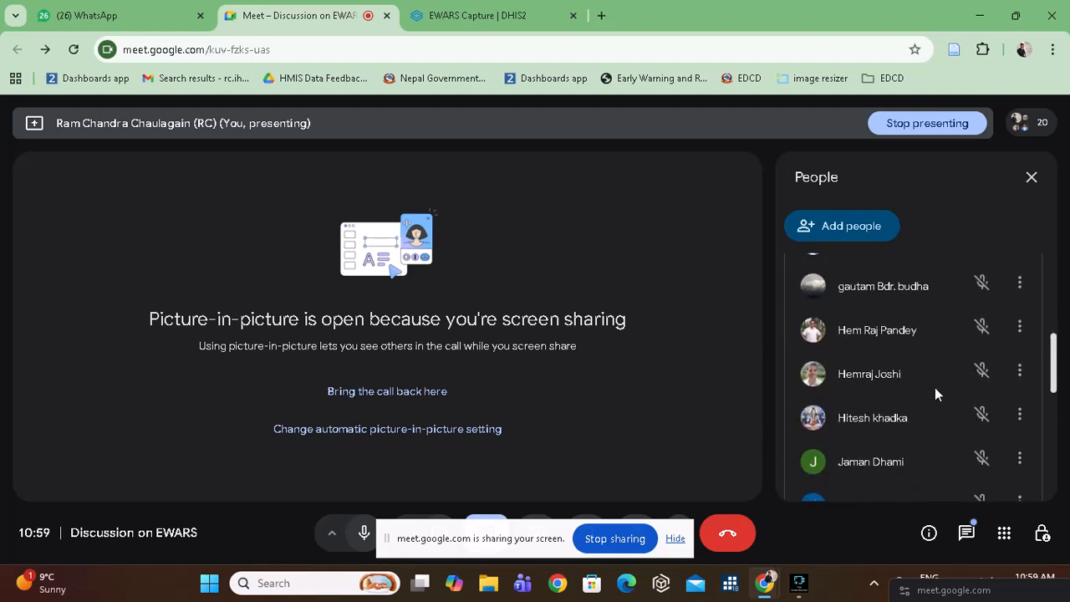
scroll(935, 387, "up", 5)
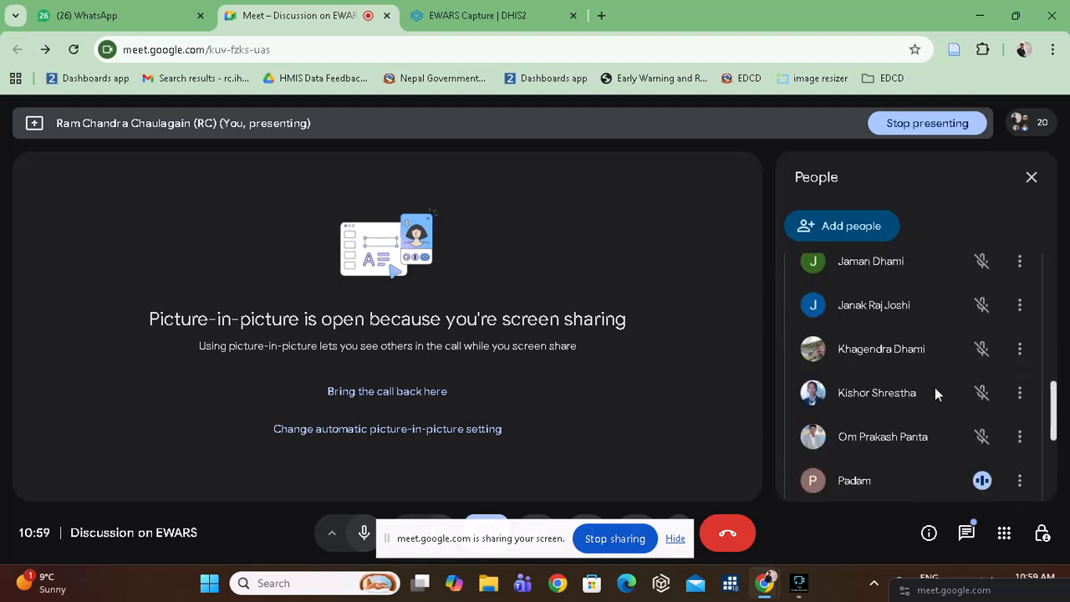
Back on the EWARS form, set the Disease Name to Dengue and re-select Disease.
left_click(505, 11)
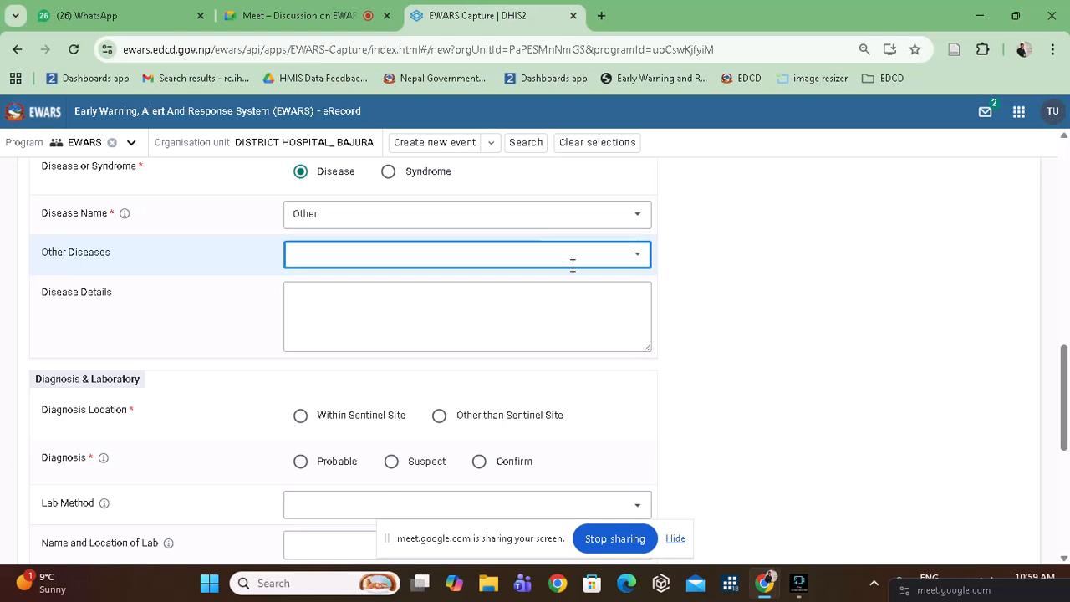
scroll(434, 291, "up", 2)
scroll(434, 291, "up", 1)
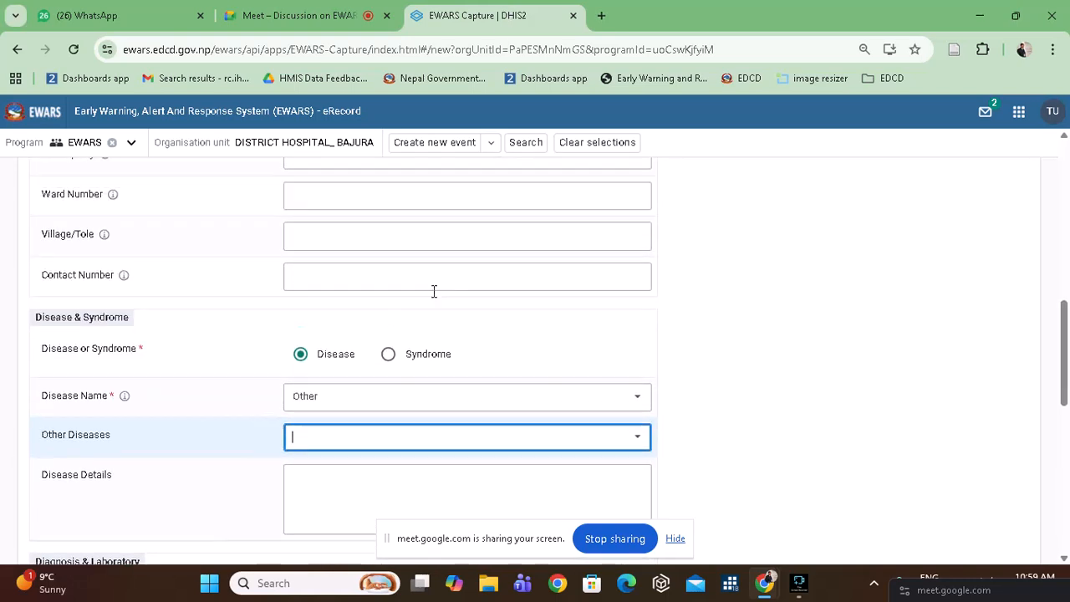
left_click(302, 361)
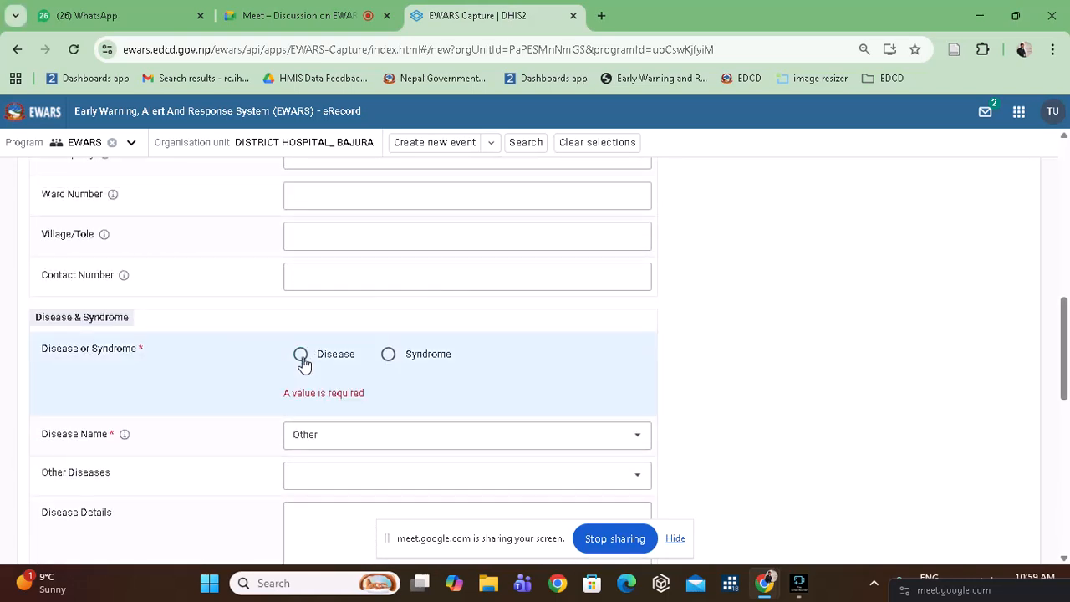
left_click(354, 438)
scroll(359, 468, "up", 6)
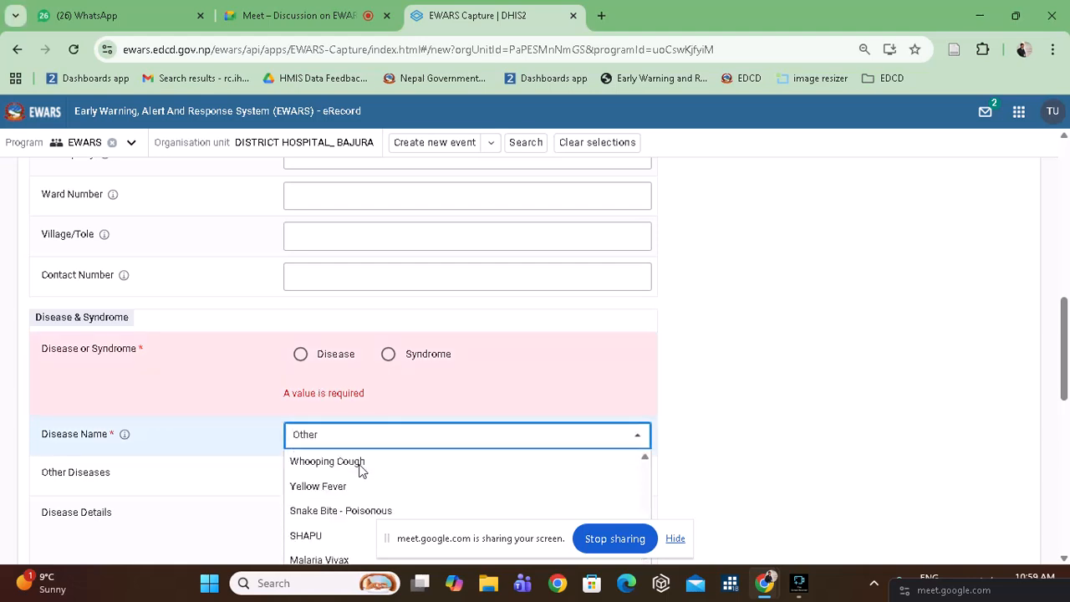
scroll(360, 470, "up", 6)
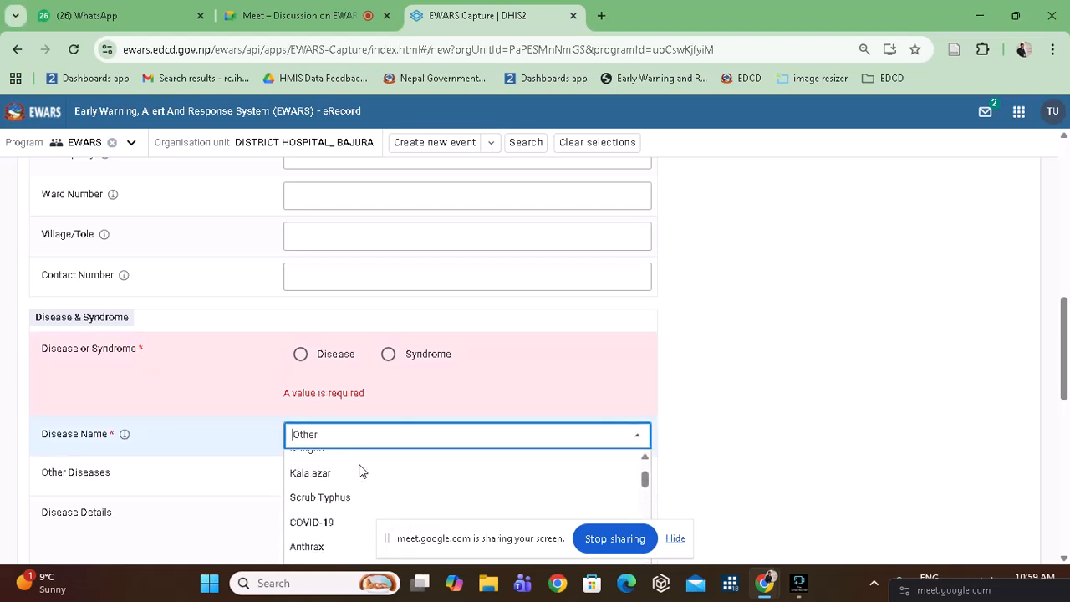
left_click(311, 514)
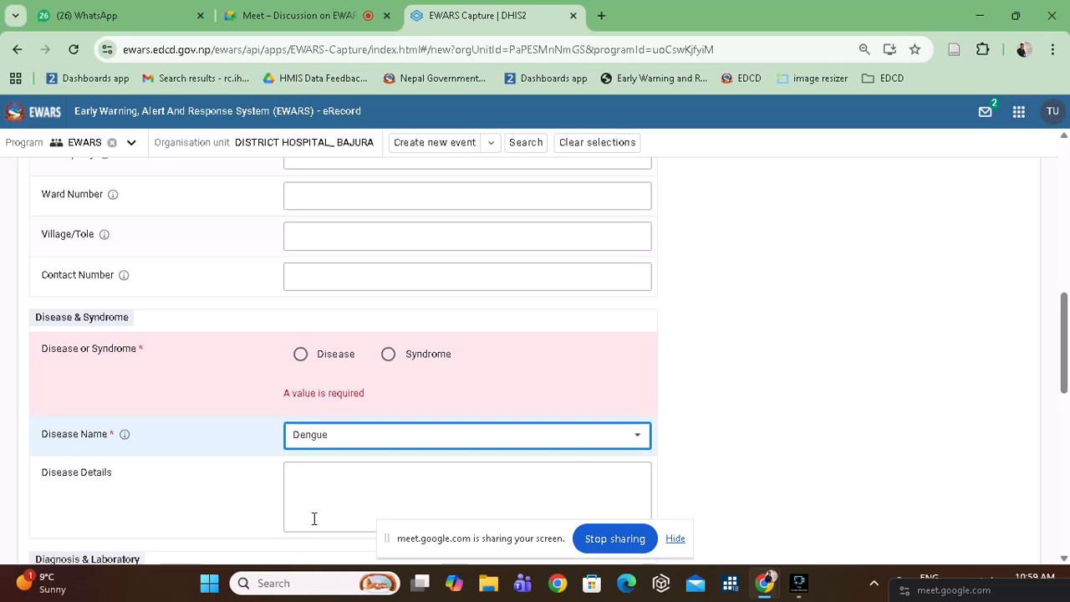
left_click(301, 354)
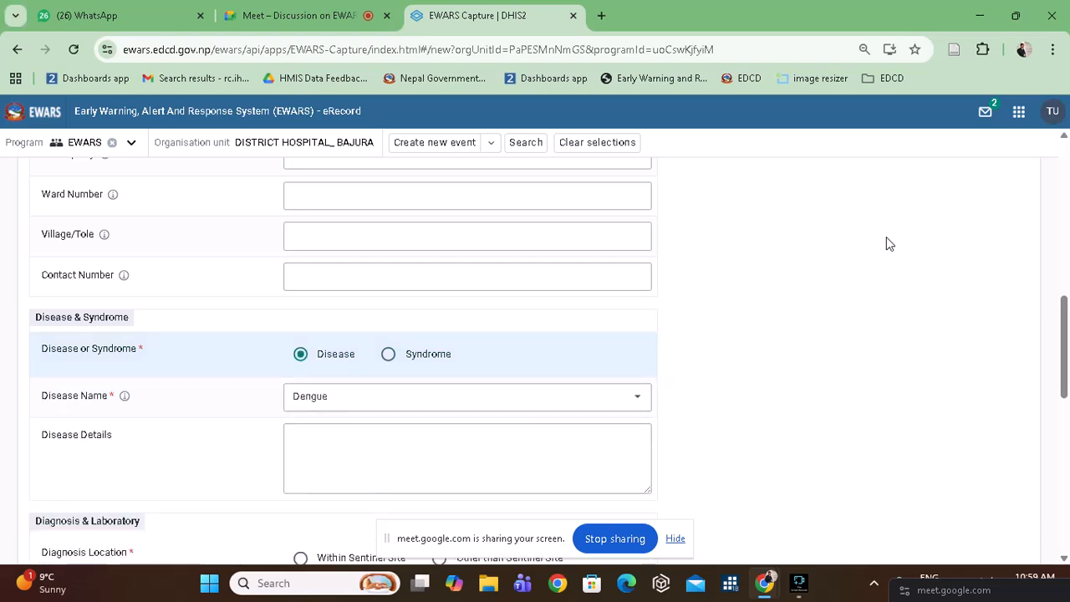
Review the Disease Name options with Dengue kept as the selection.
scroll(889, 244, "down", 1)
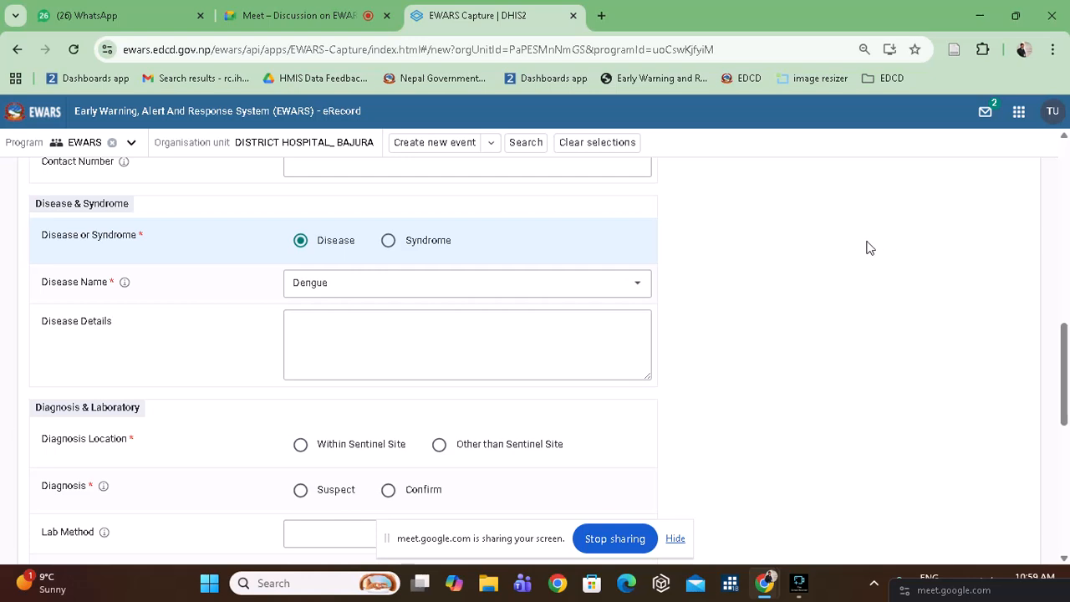
left_click(411, 283)
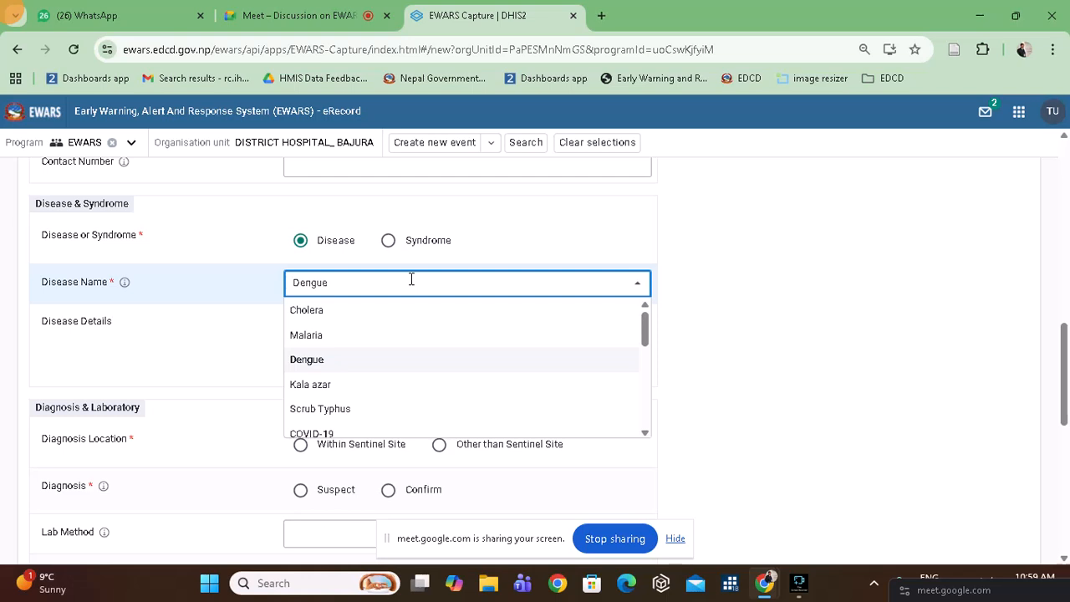
scroll(365, 328, "down", 5)
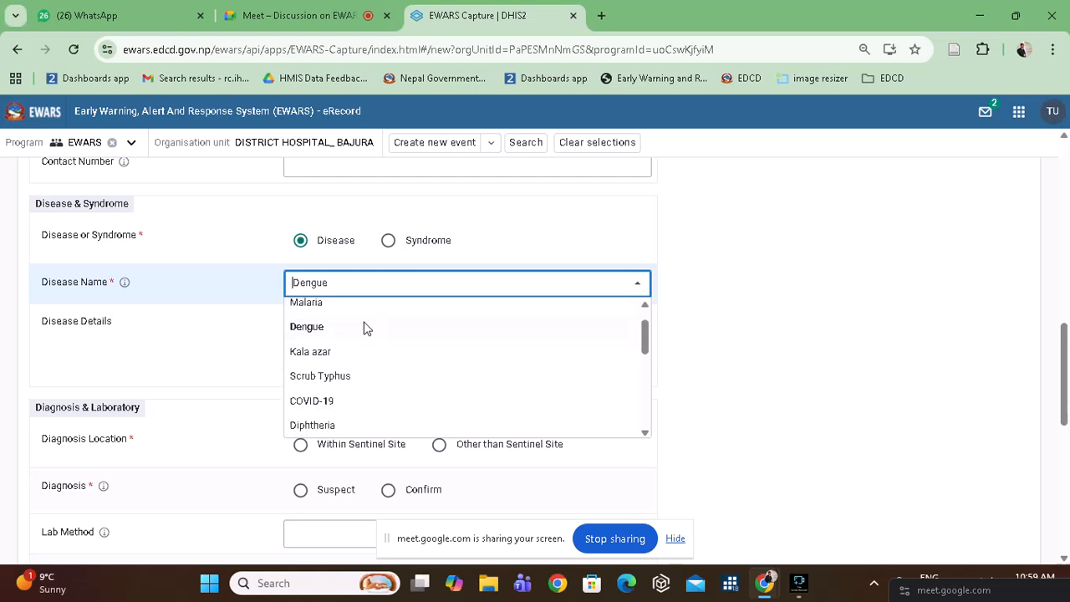
scroll(365, 328, "down", 2)
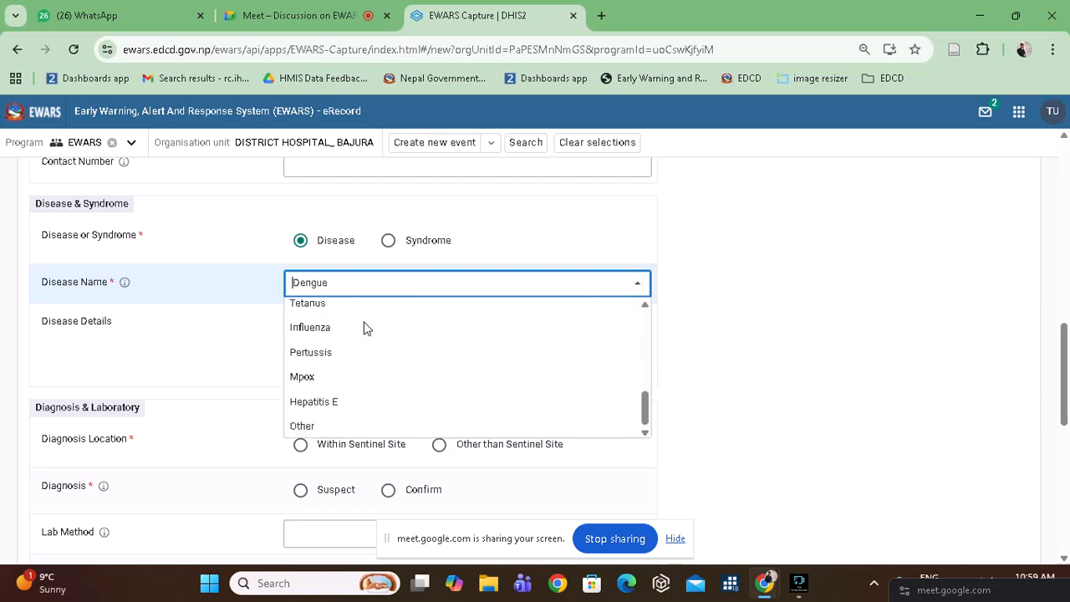
scroll(364, 328, "up", 6)
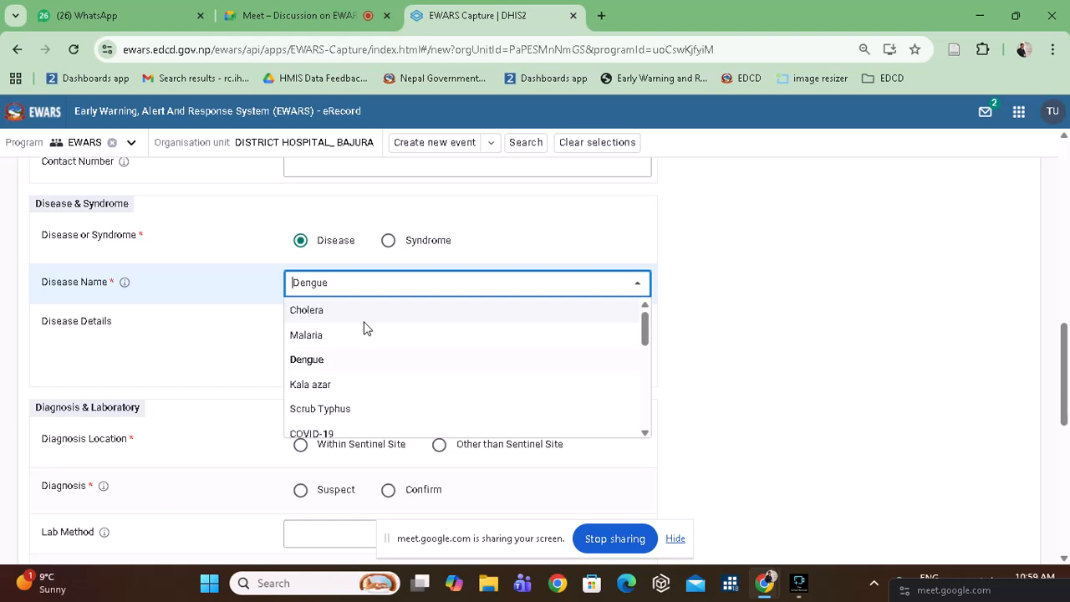
scroll(364, 328, "up", 7)
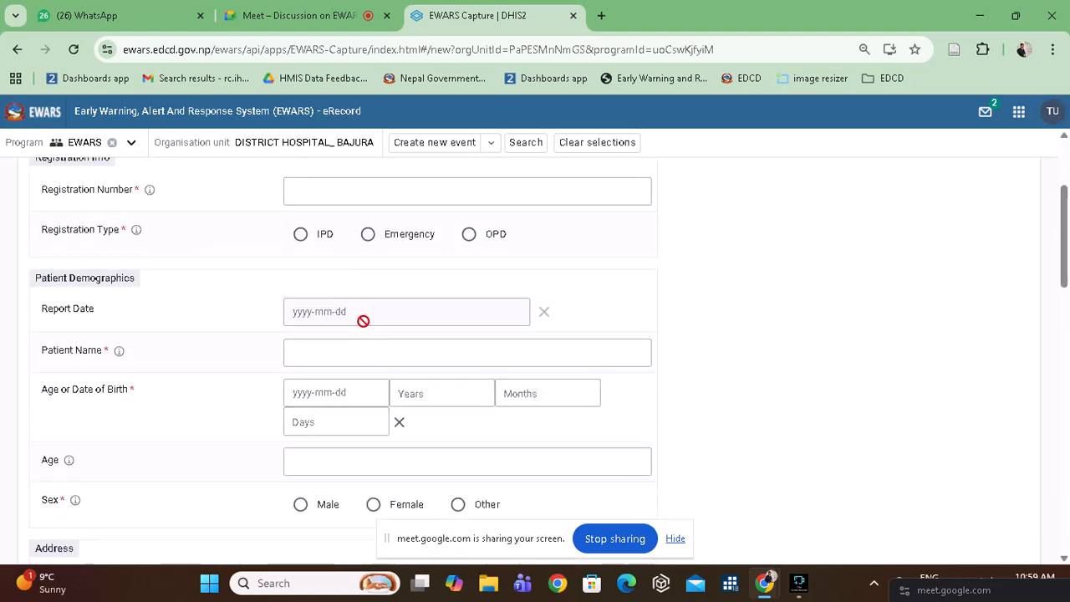
Pick day 14 in the Nepali calendar so Date of Diagnosis reads 2082-09-14.
scroll(363, 321, "up", 3)
left_click(341, 266)
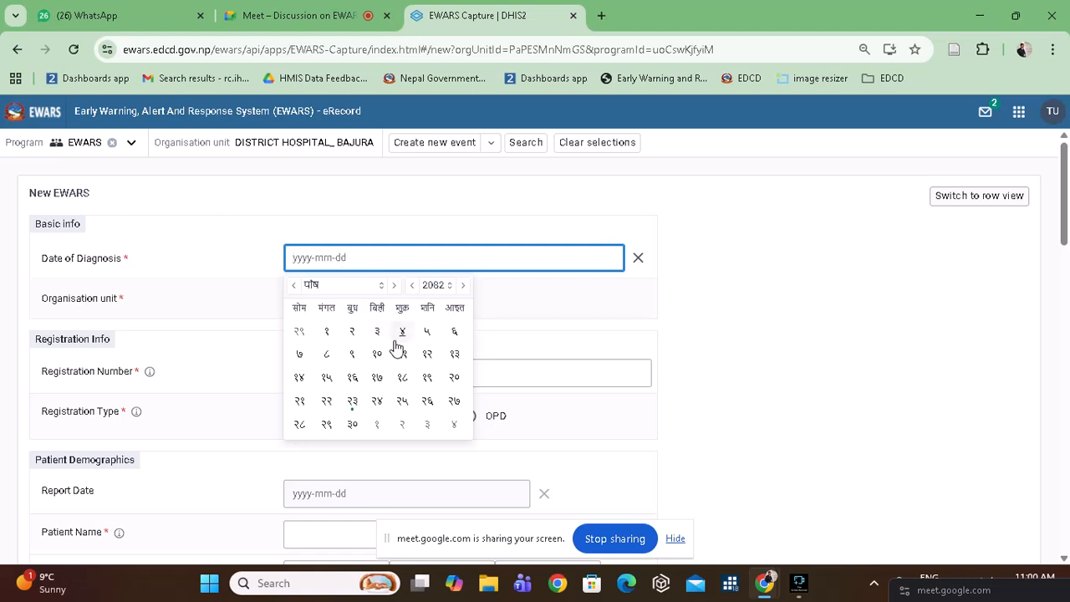
left_click(300, 378)
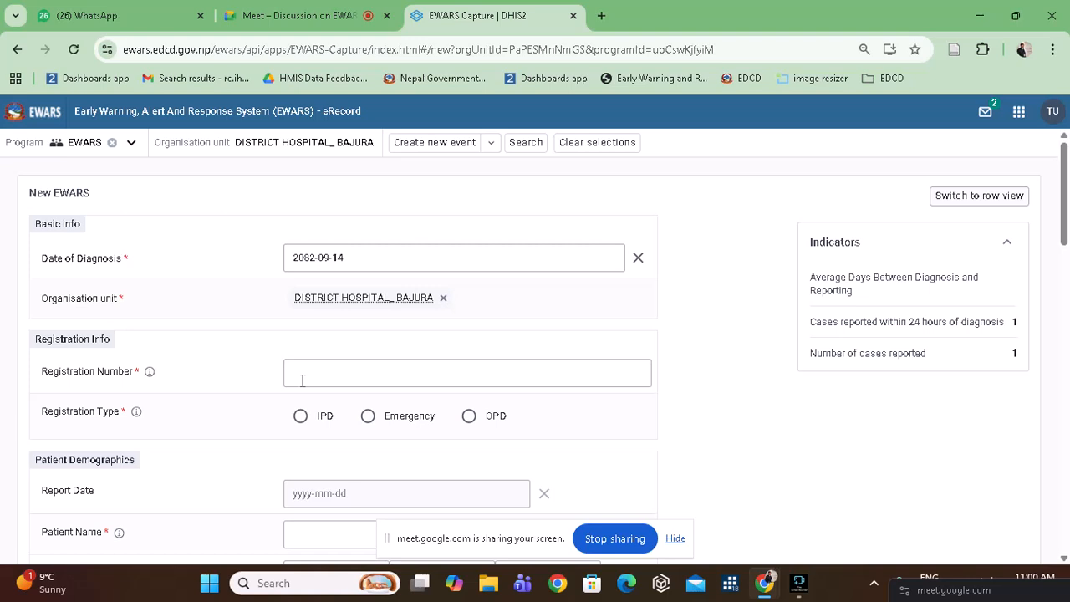
scroll(302, 380, "down", 8)
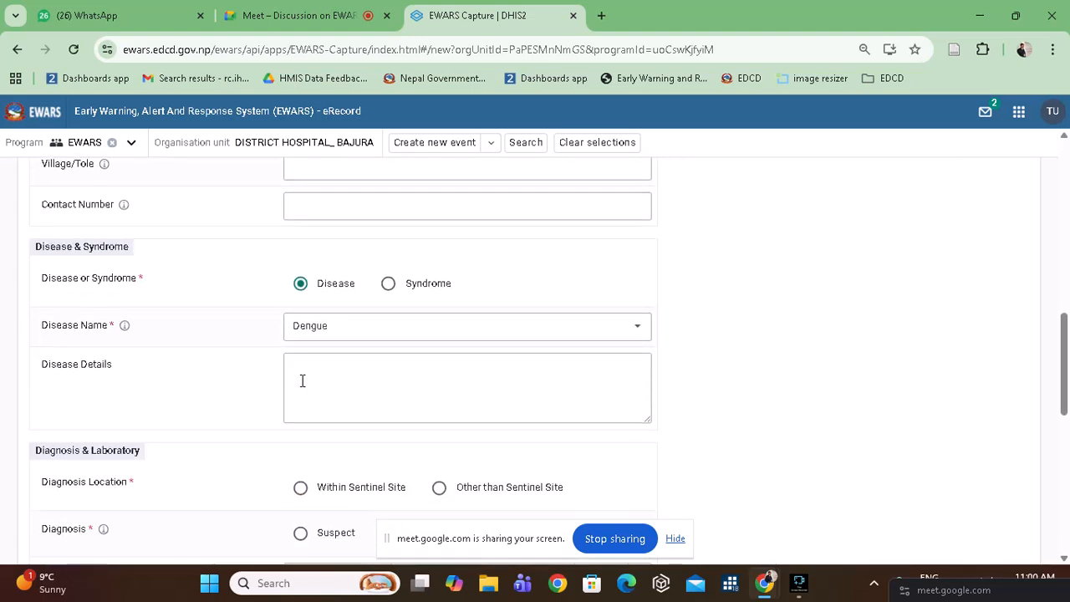
scroll(302, 380, "up", 4)
scroll(302, 381, "up", 6)
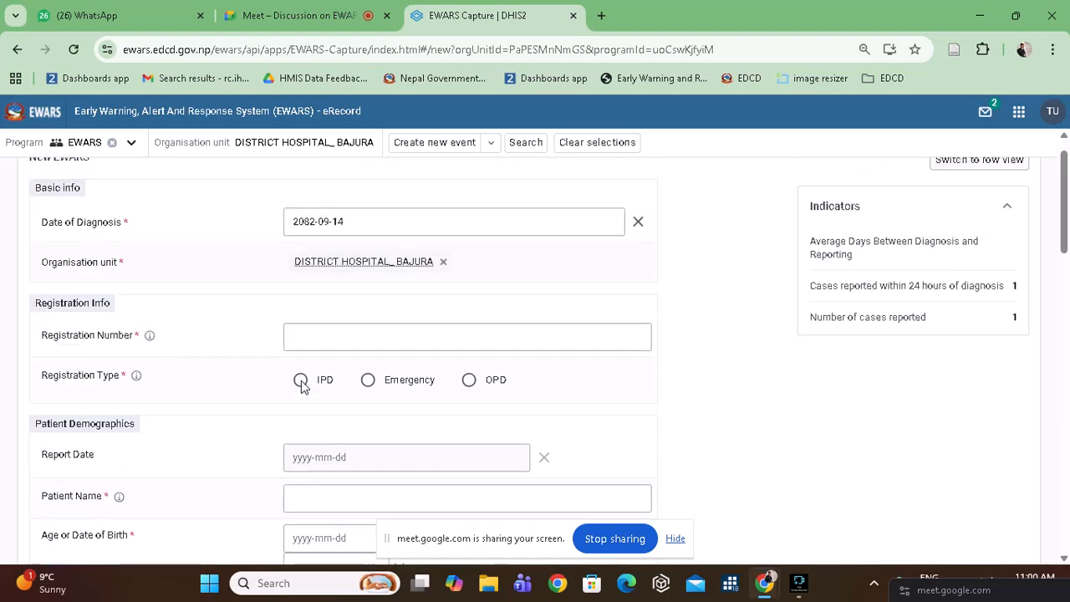
scroll(301, 380, "down", 10)
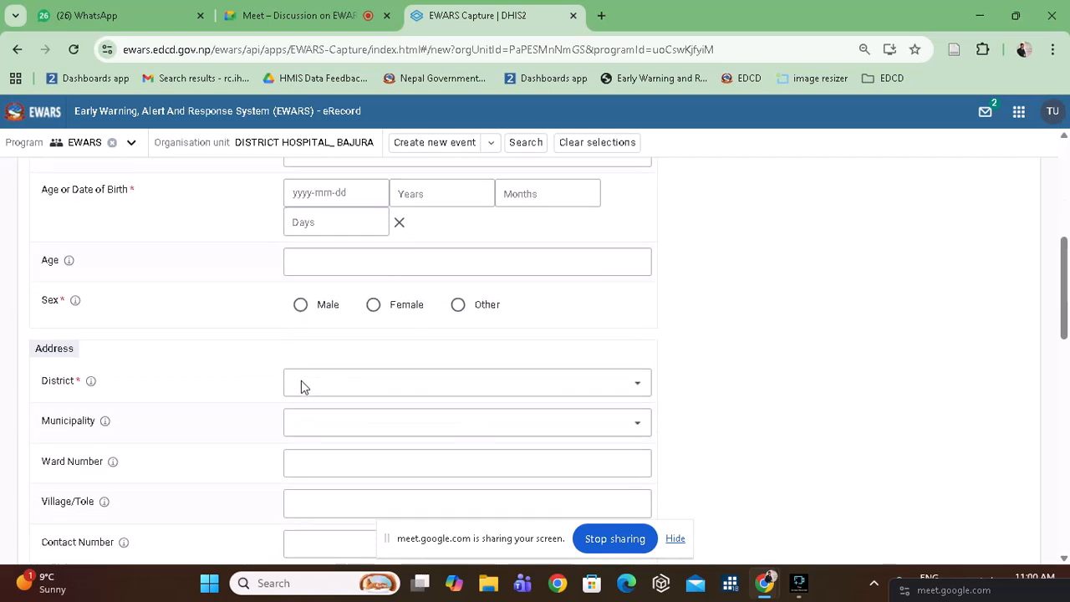
left_click(399, 379)
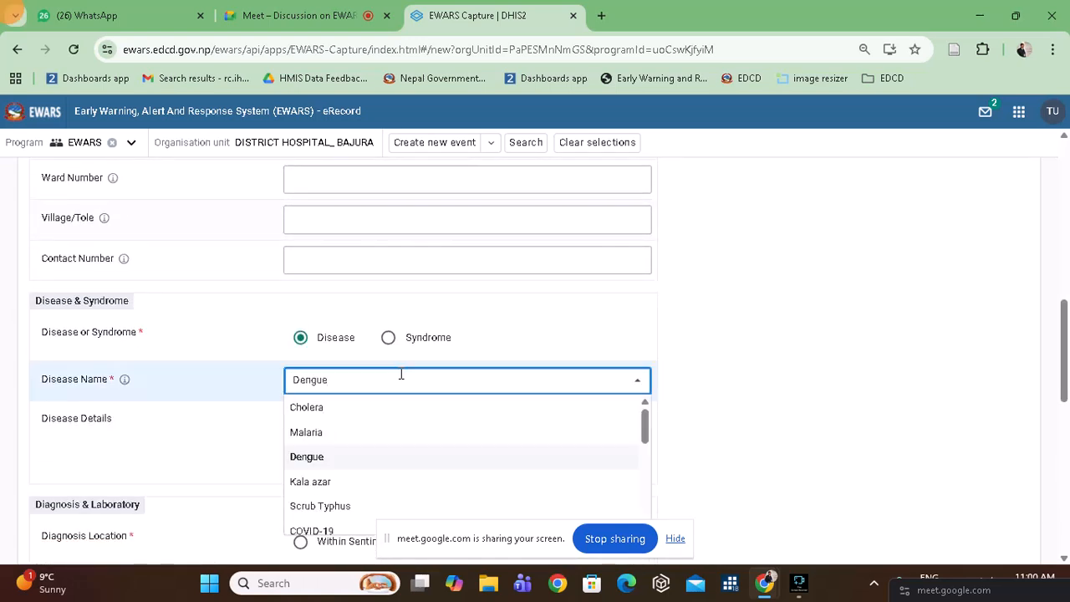
scroll(409, 426, "down", 8)
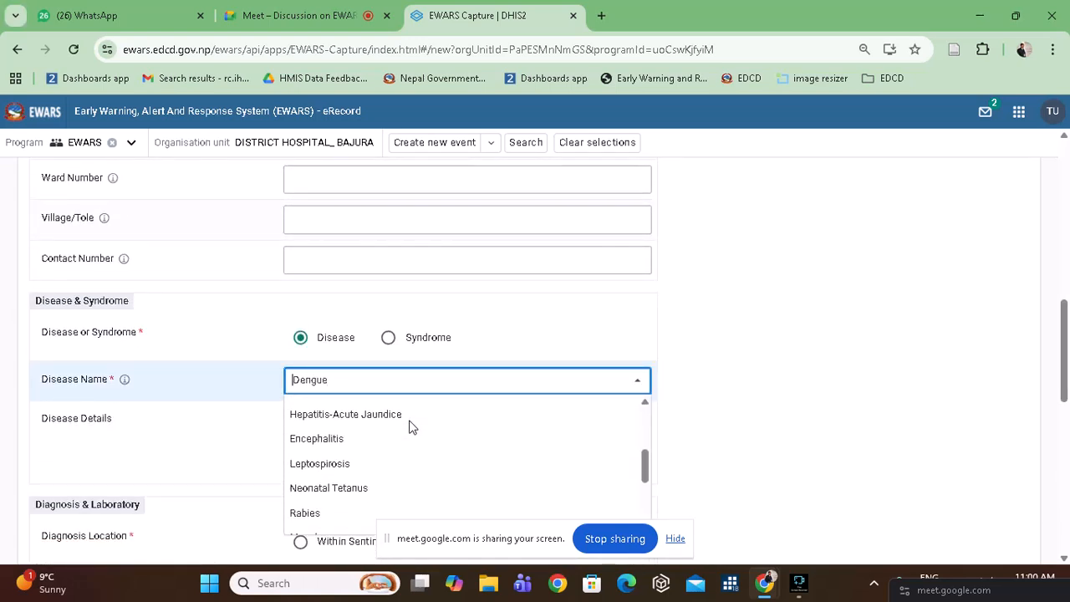
scroll(410, 427, "up", 8)
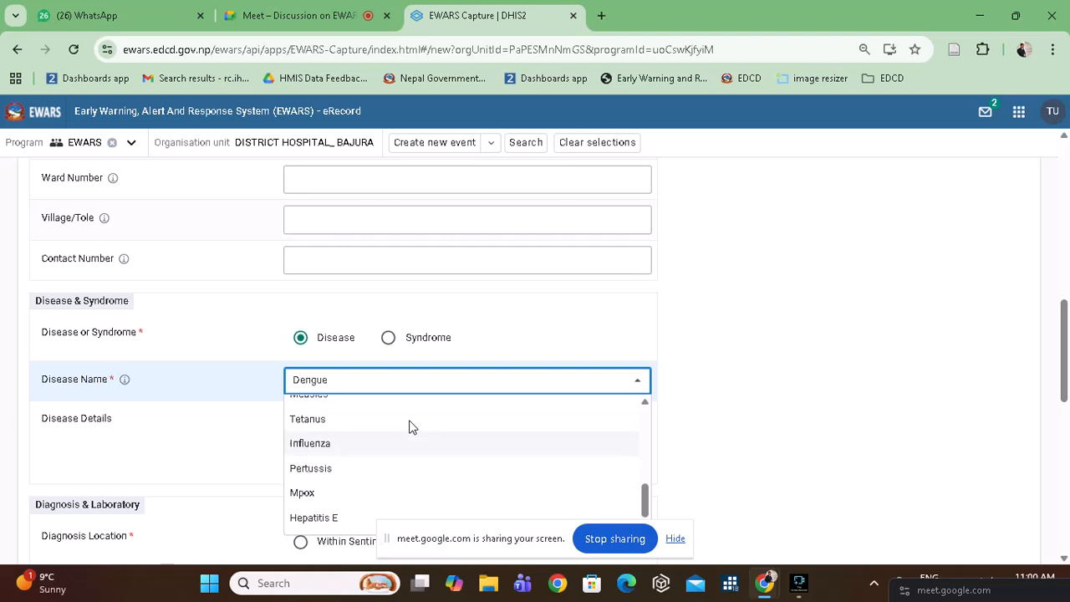
scroll(412, 427, "up", 3)
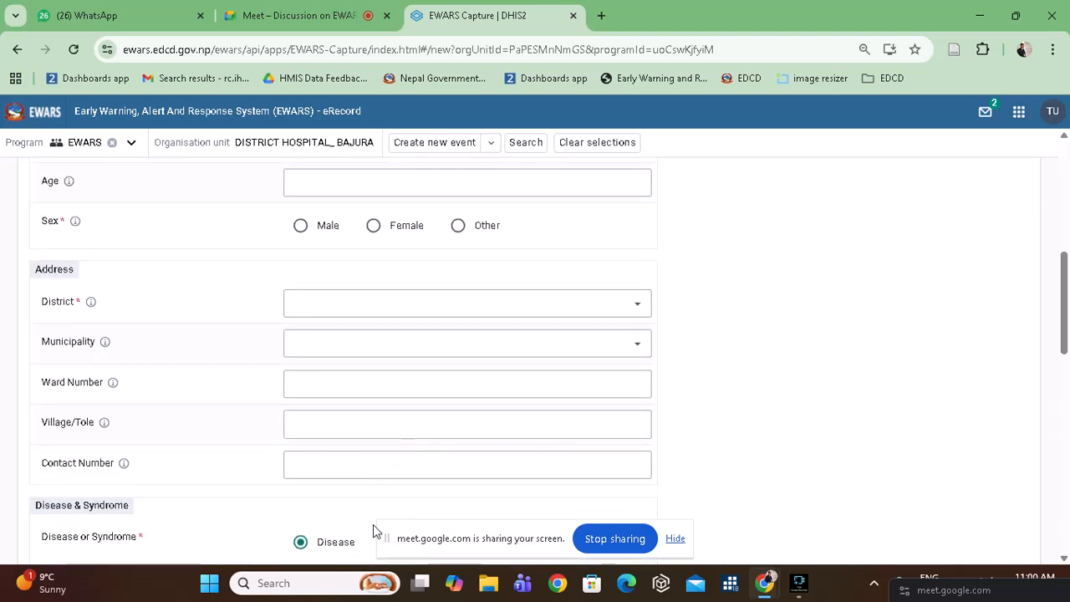
scroll(410, 409, "down", 2)
left_click(390, 349)
left_click(387, 344)
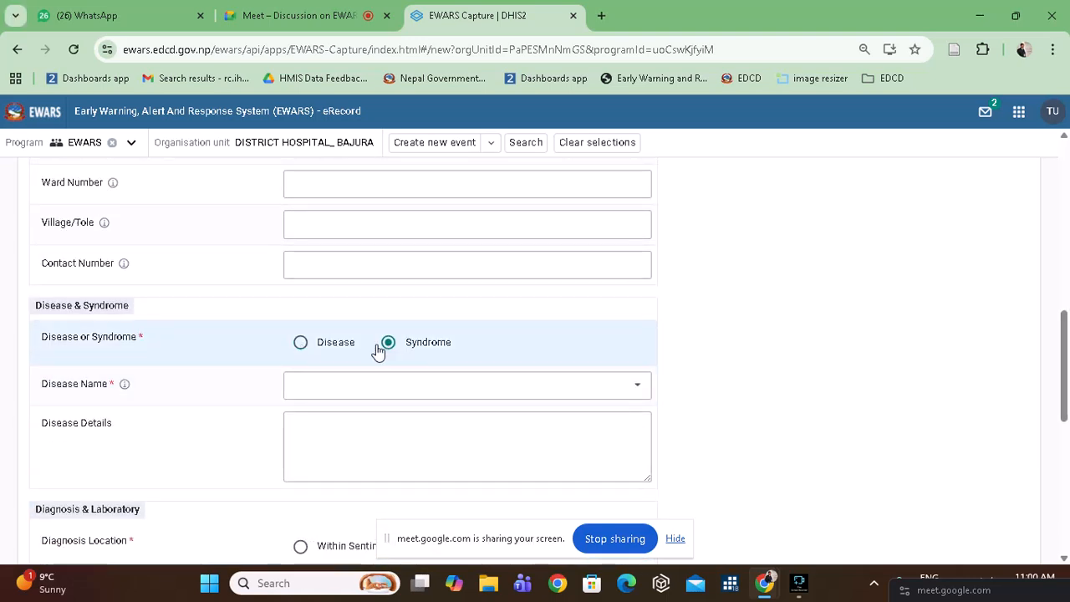
left_click(303, 345)
scroll(536, 342, "up", 2)
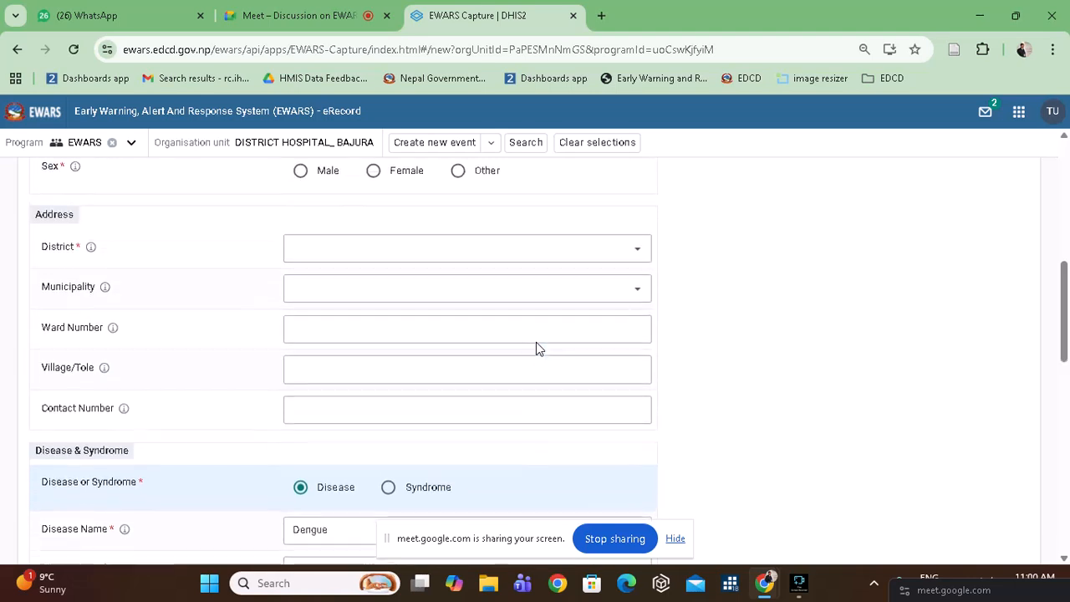
scroll(536, 342, "down", 2)
left_click(563, 370)
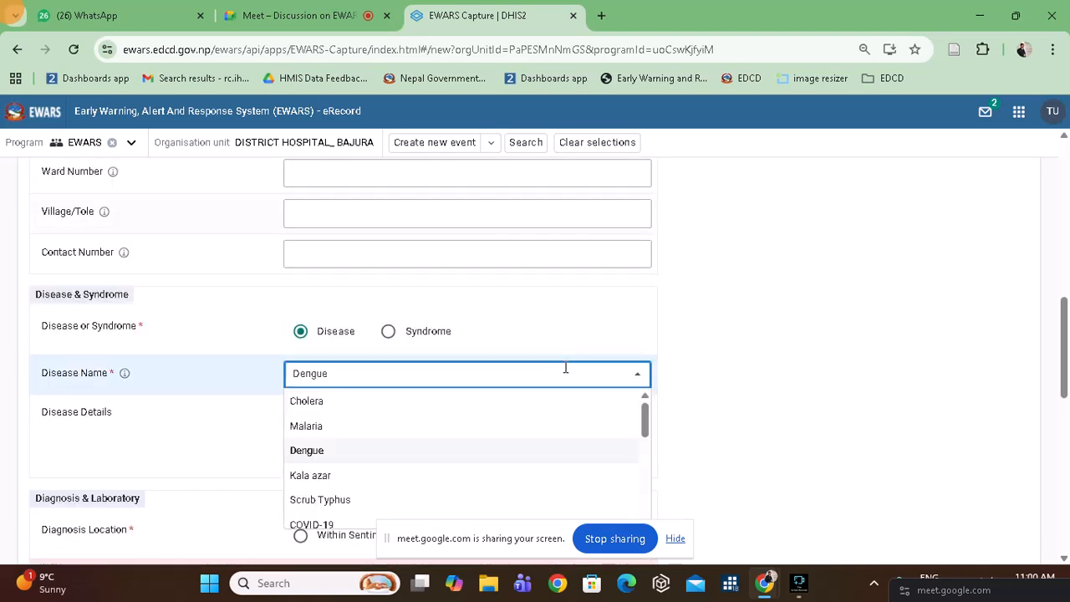
scroll(512, 428, "down", 3)
scroll(513, 427, "down", 1)
scroll(512, 427, "up", 1)
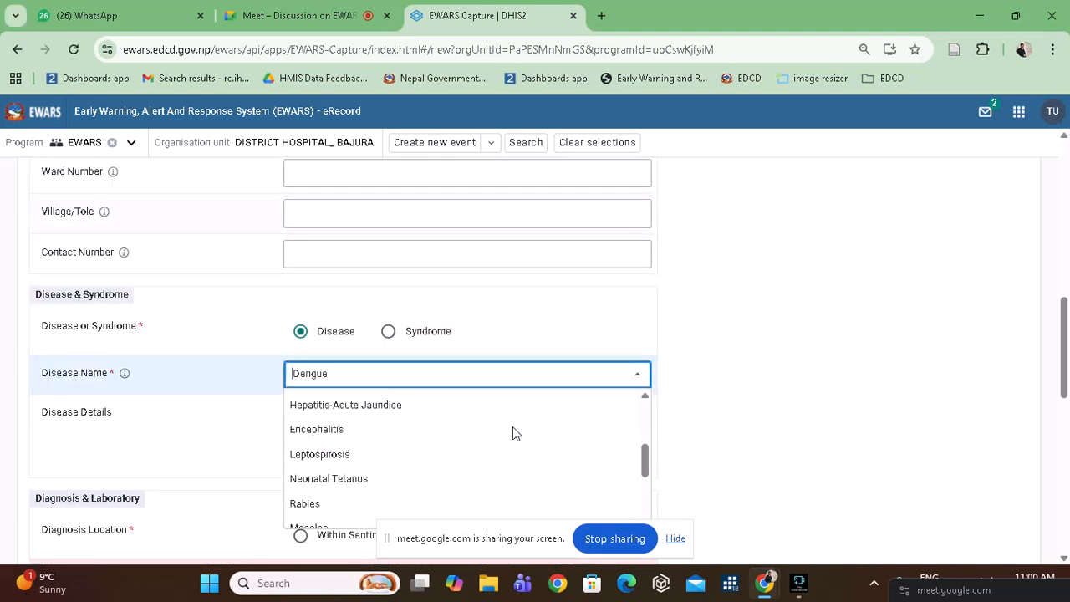
scroll(513, 427, "down", 2)
scroll(512, 433, "up", 4)
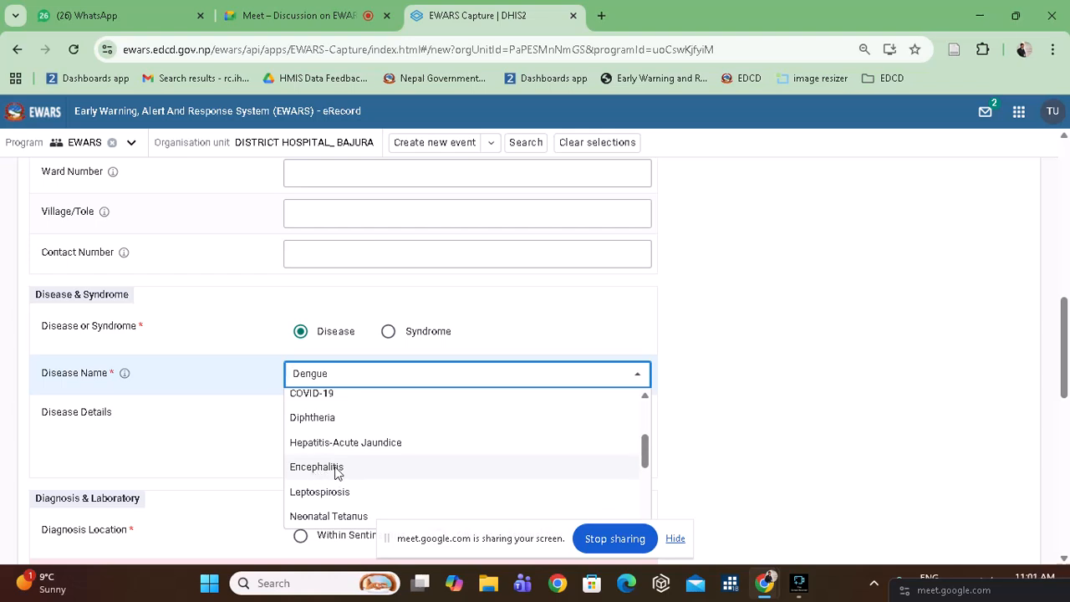
left_click(586, 292)
scroll(586, 292, "up", 10)
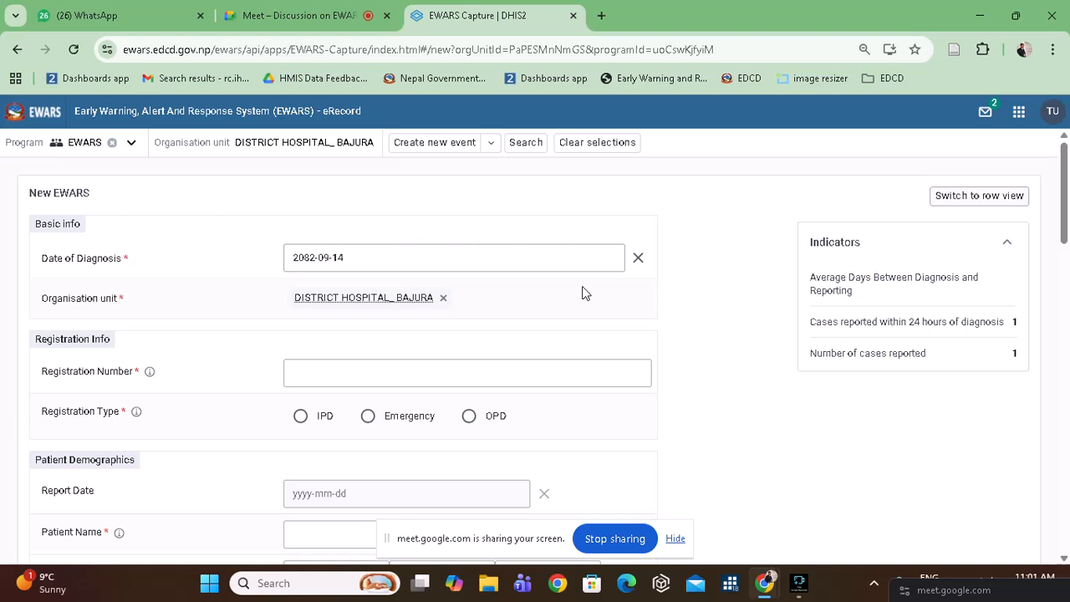
Look over the completed event form, then switch to the Google Meet tab.
scroll(585, 293, "down", 5)
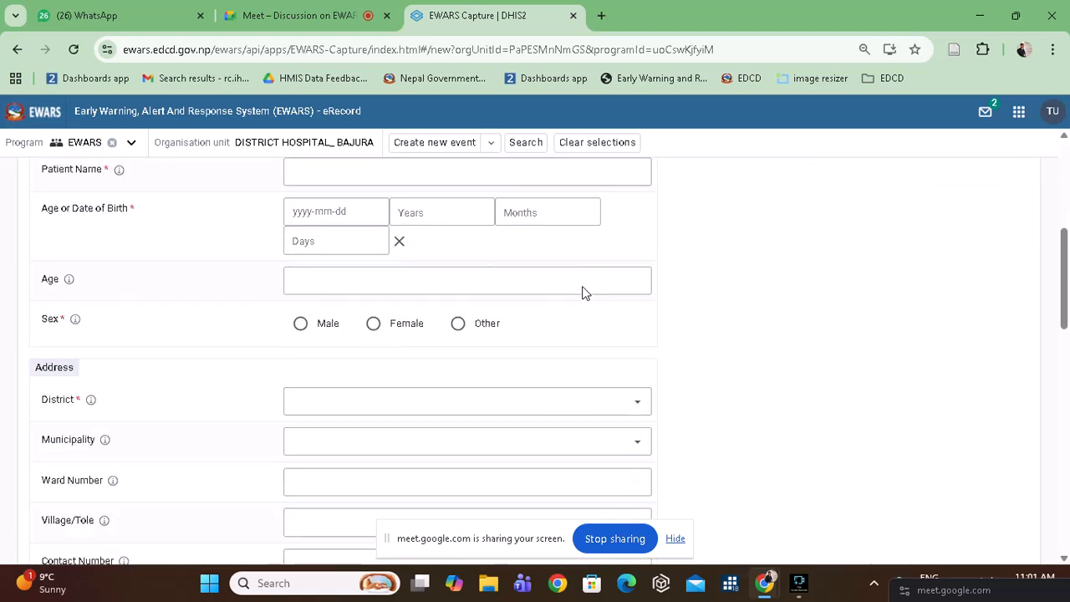
scroll(586, 293, "up", 5)
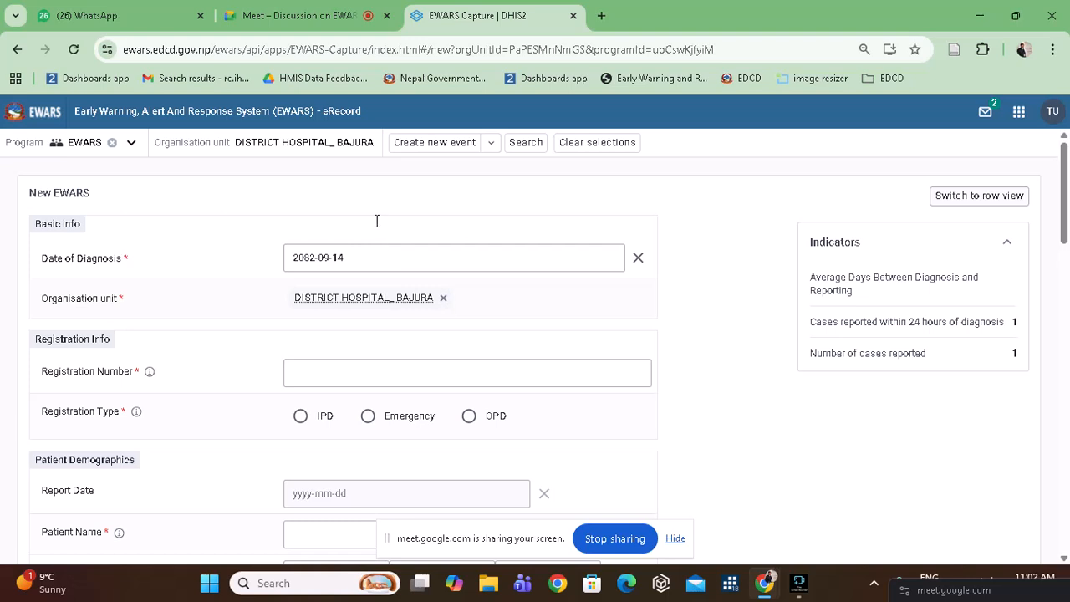
left_click(286, 19)
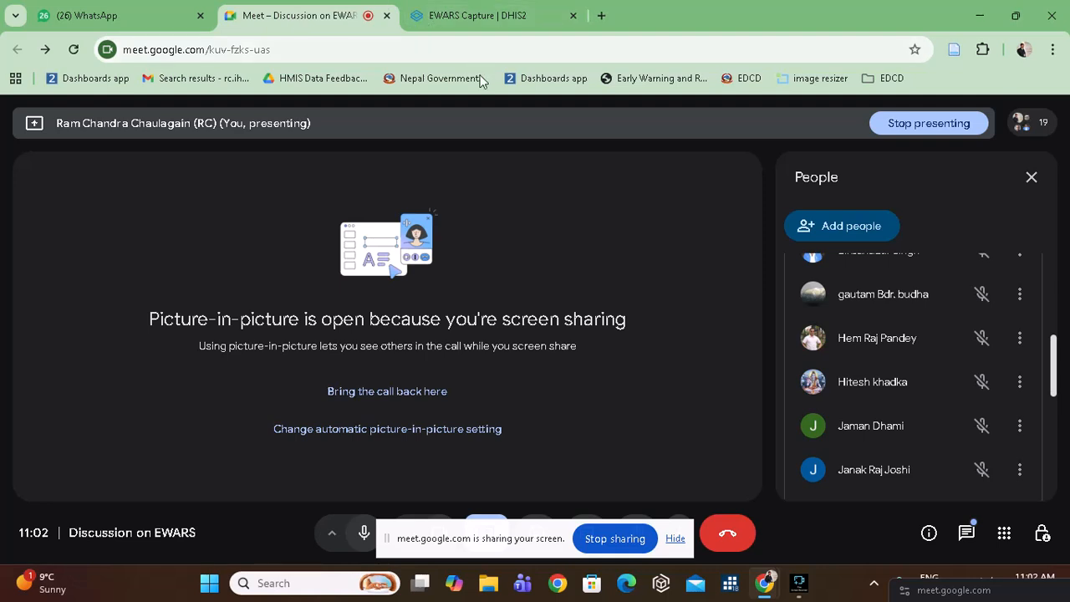
Scroll the Meet People panel, then return to the EWARS Capture tab.
scroll(847, 268, "up", 1)
scroll(846, 267, "up", 5)
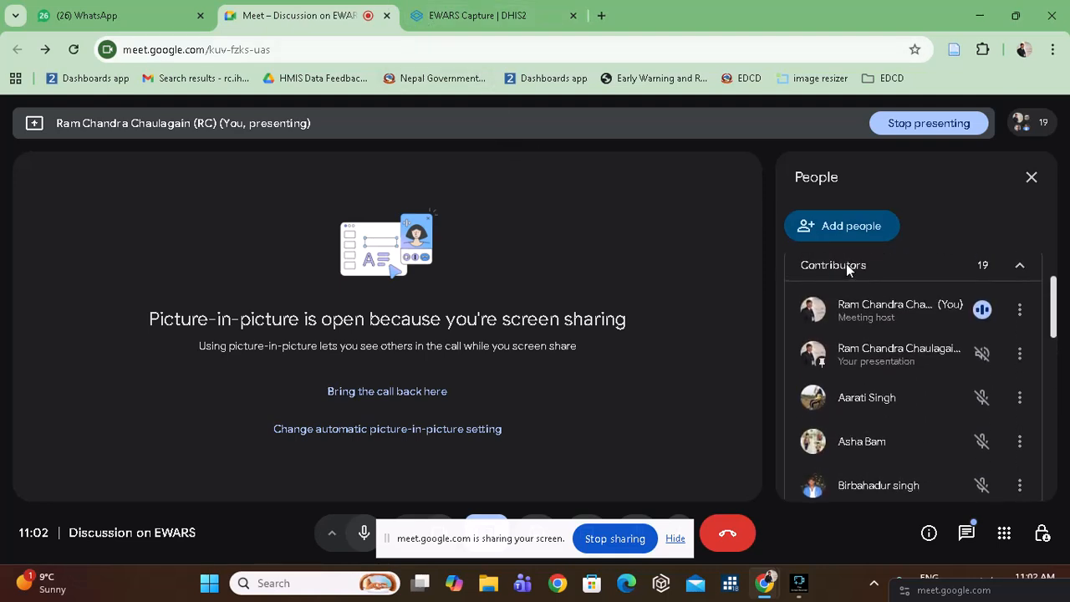
scroll(847, 268, "down", 5)
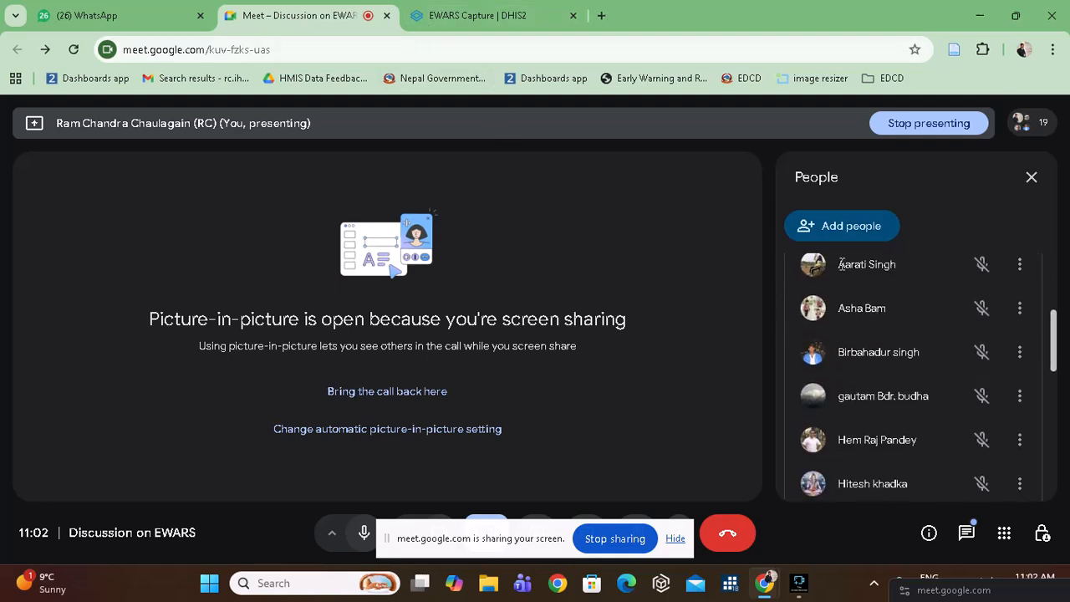
left_click(468, 16)
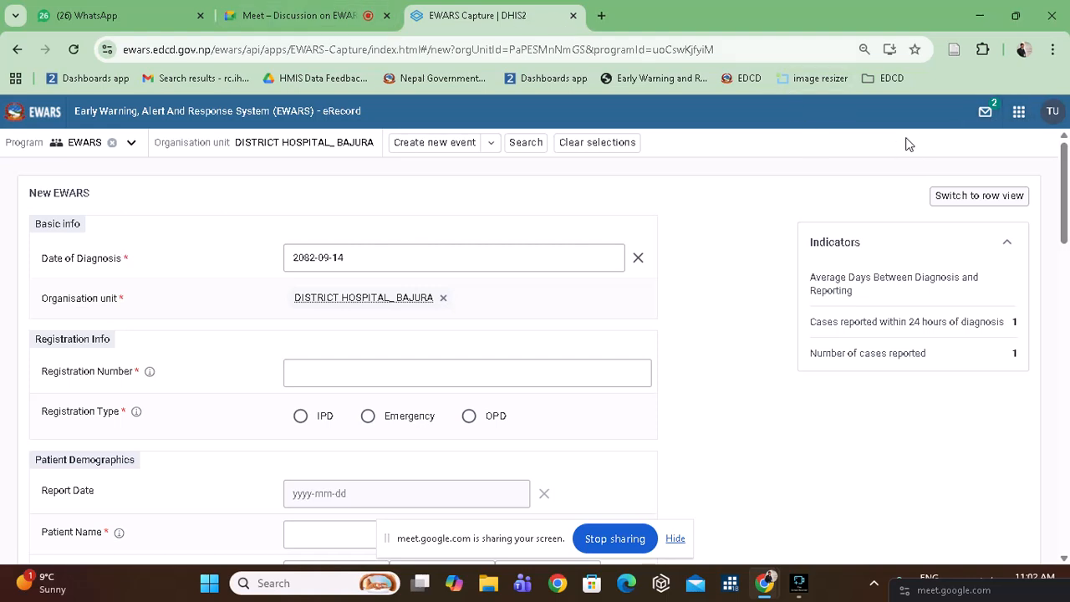
Launch Event Reports from the DHIS2 apps menu.
left_click(1022, 123)
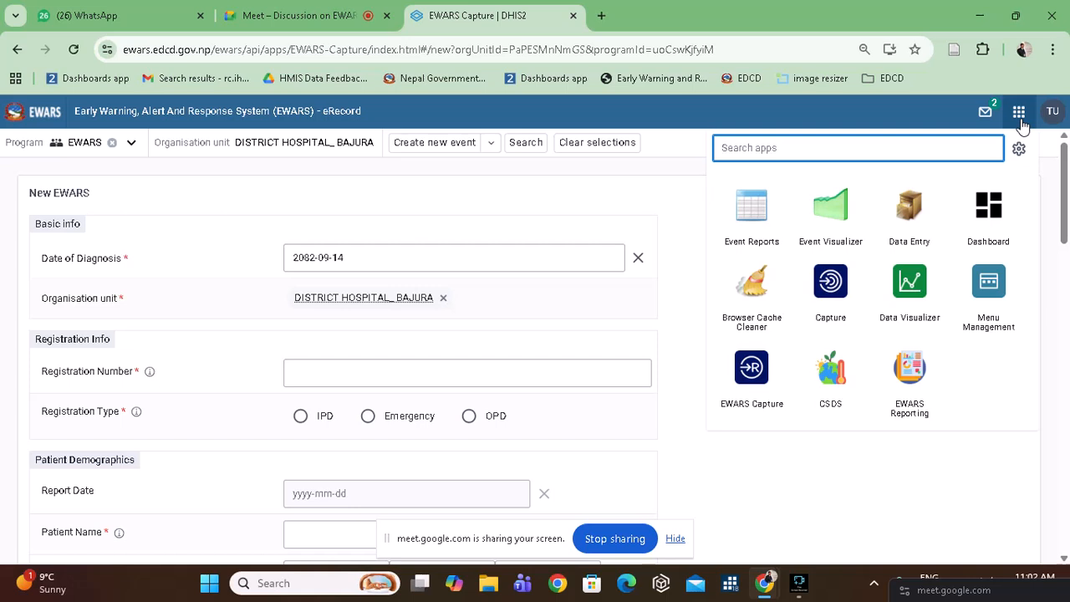
left_click(757, 220)
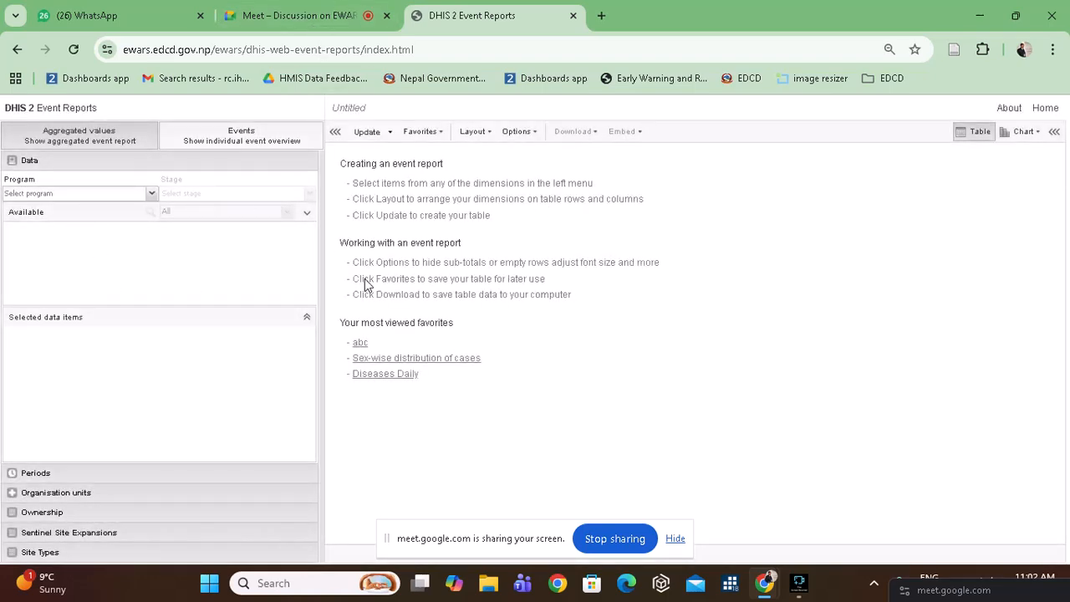
After glancing at the Google Meet participants, return to the untitled Event Reports page and zoom to 100%.
left_click(314, 10)
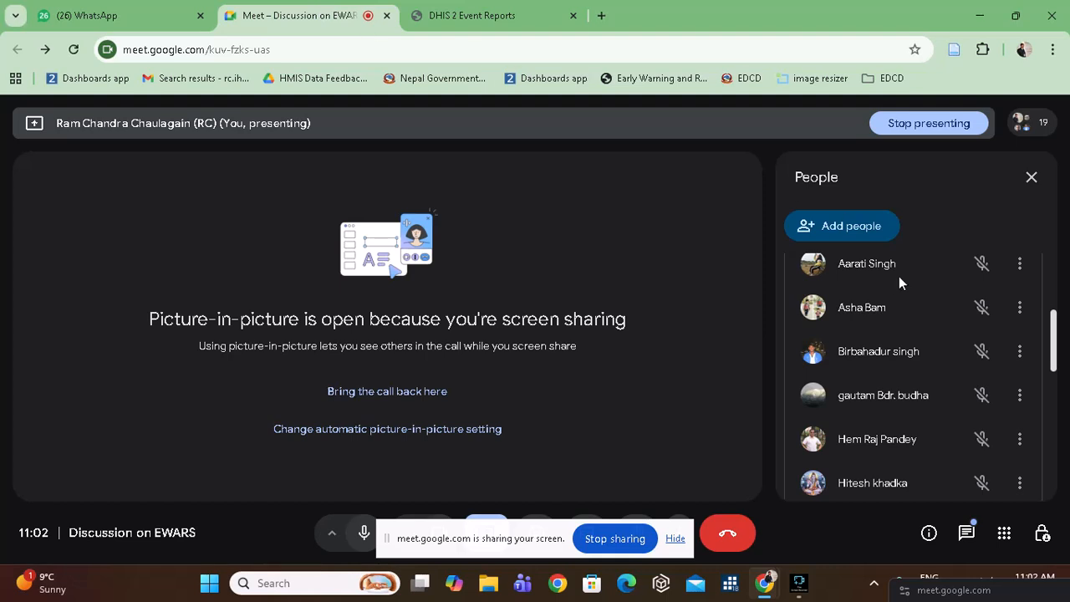
scroll(909, 304, "up", 3)
scroll(909, 307, "down", 10)
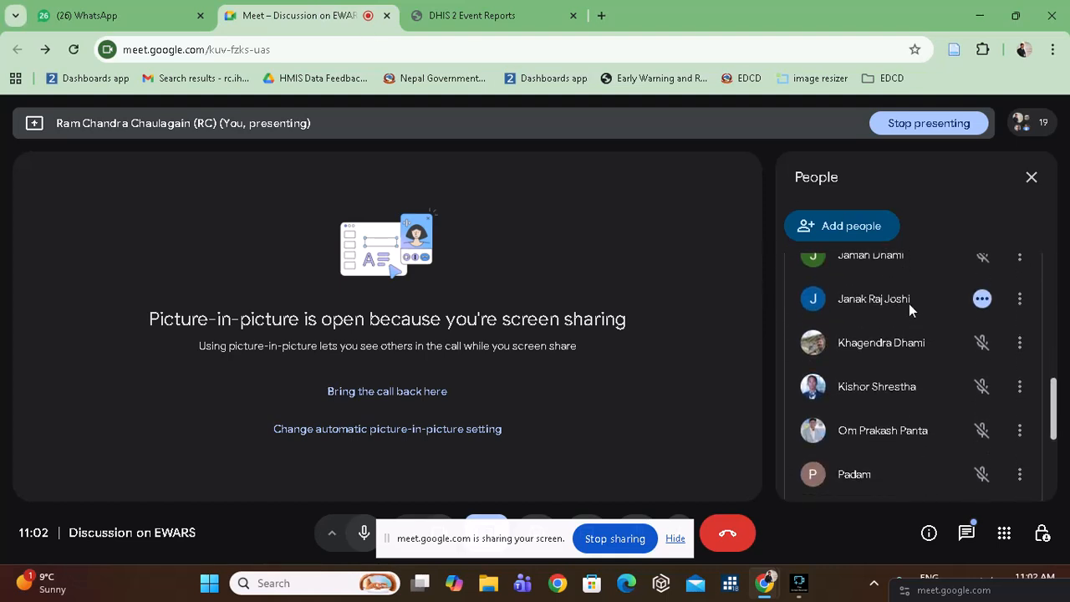
scroll(909, 304, "up", 5)
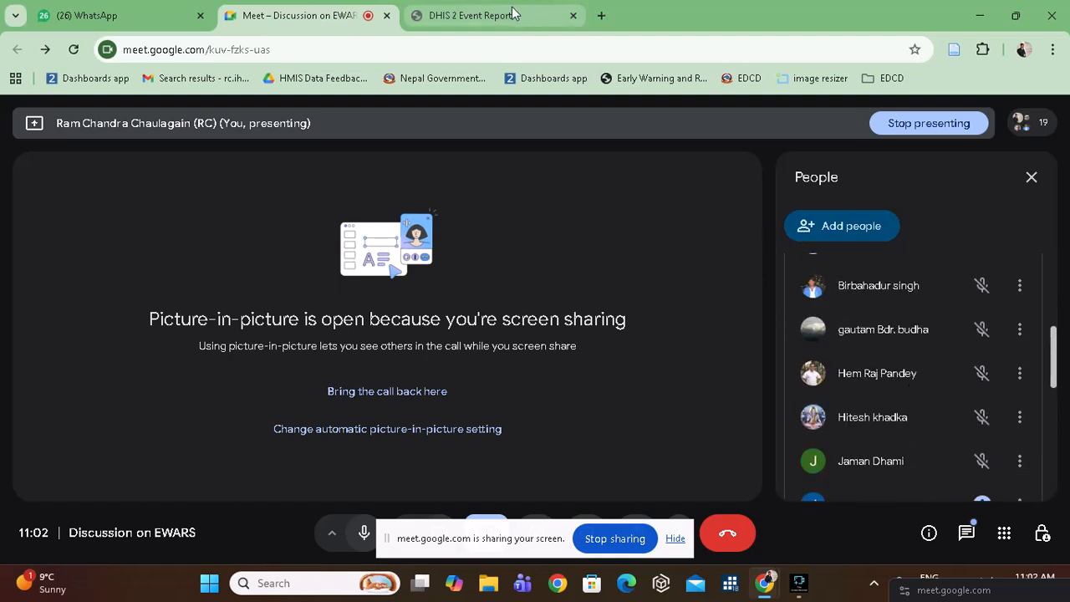
left_click(495, 22)
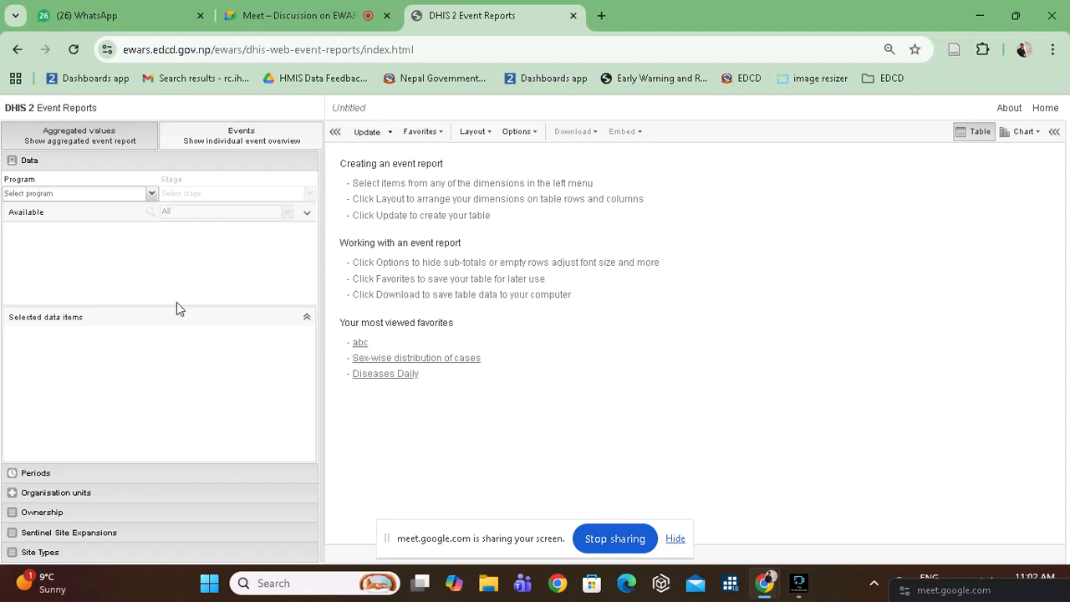
key("ctrl+plus")
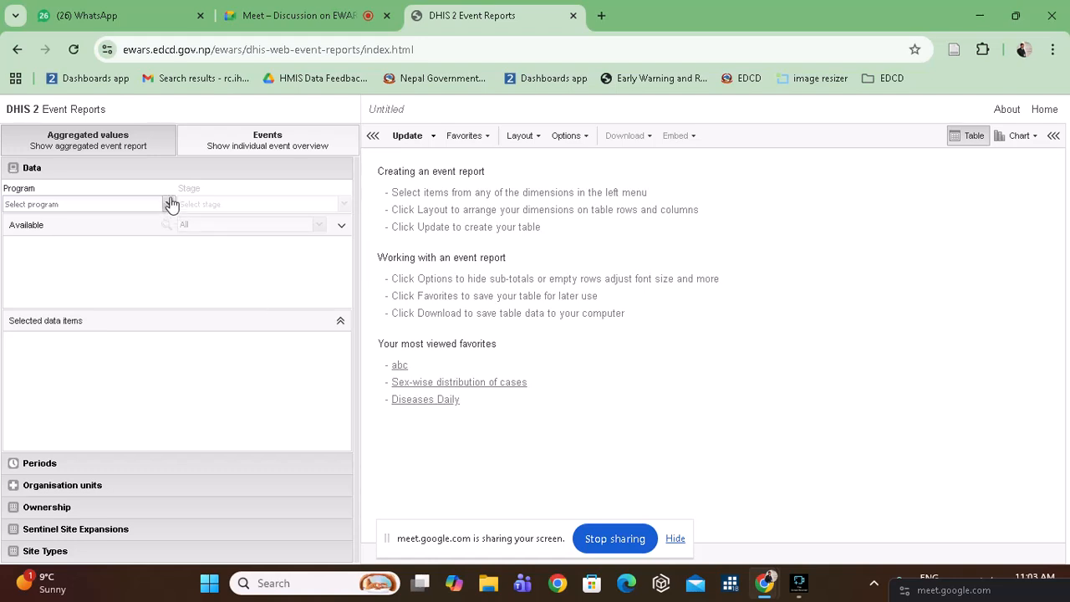
Switch the report type from Aggregated values to Events, then select the page URL.
left_click(199, 142)
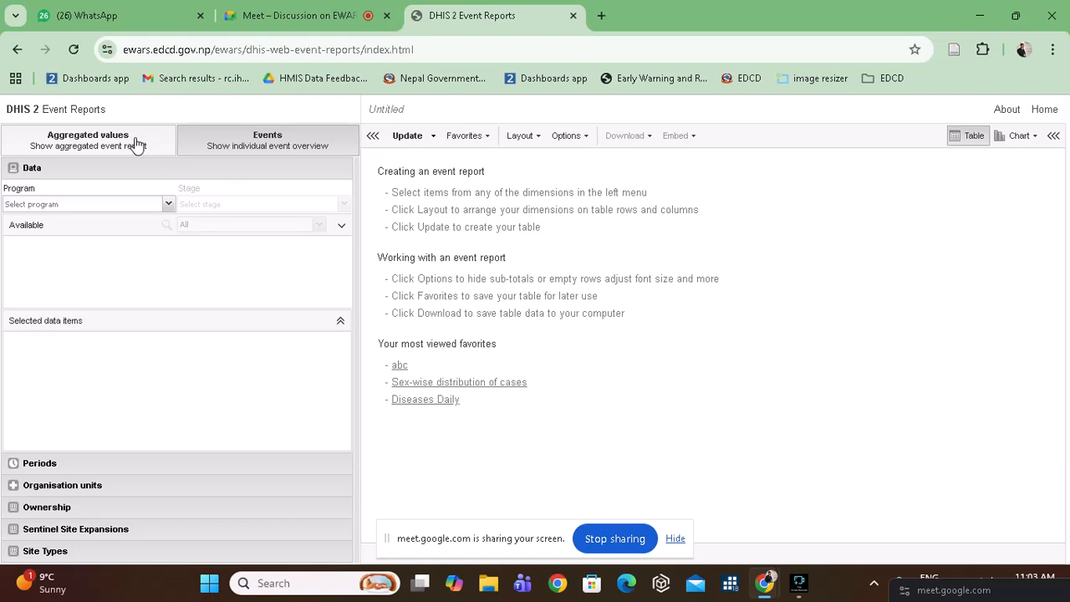
left_click(150, 143)
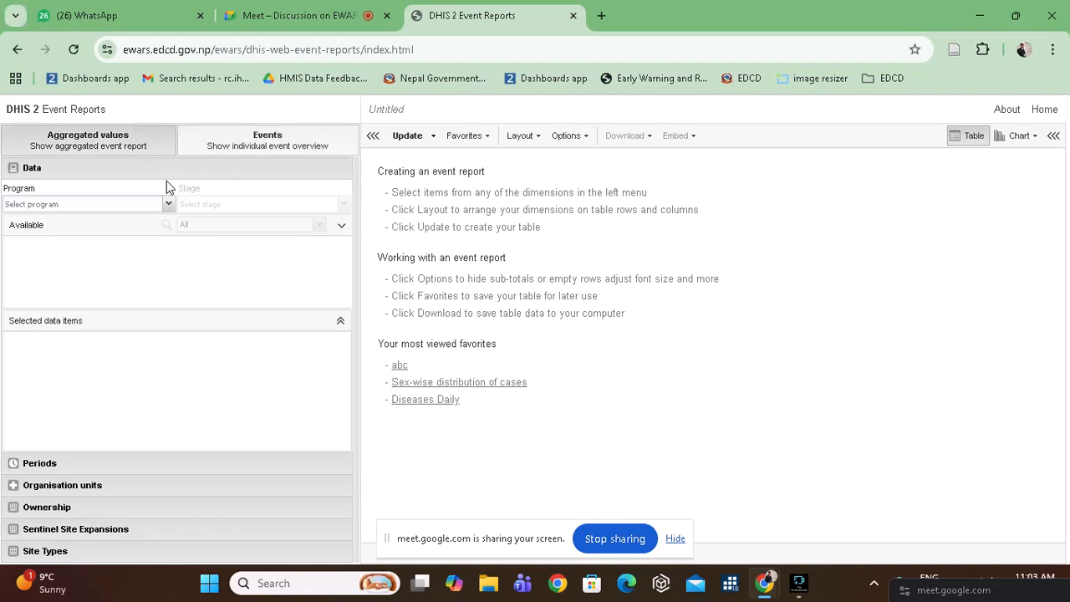
left_click(189, 146)
left_click(159, 138)
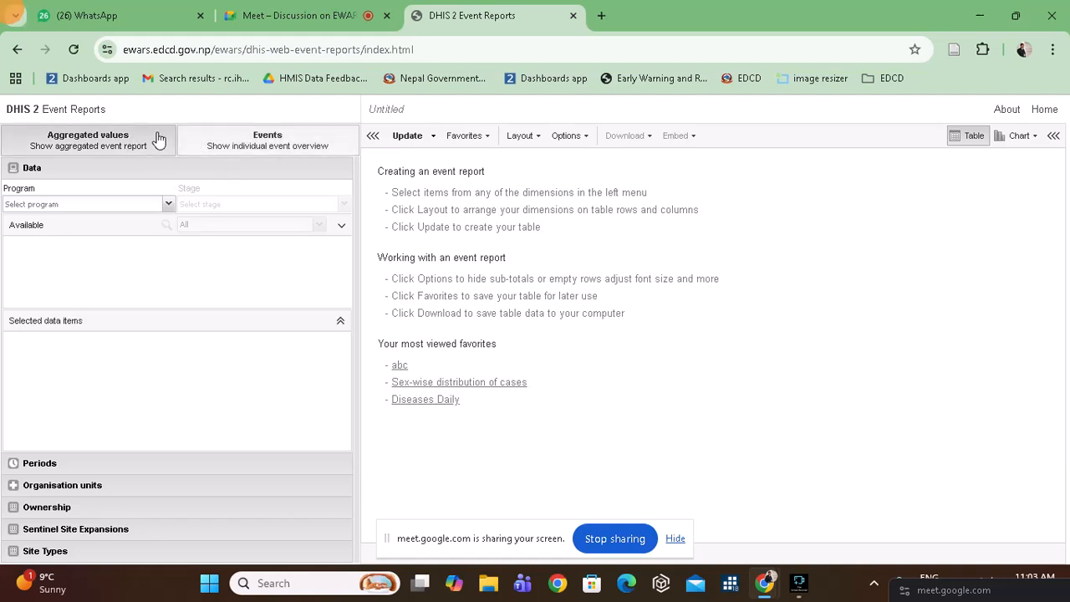
left_click(197, 152)
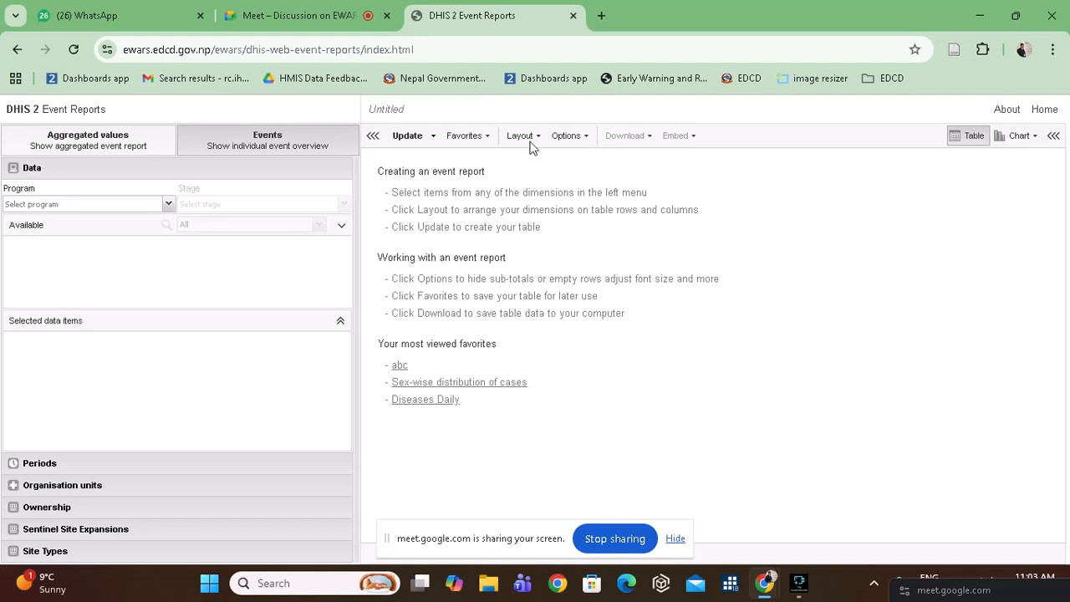
left_click(250, 49)
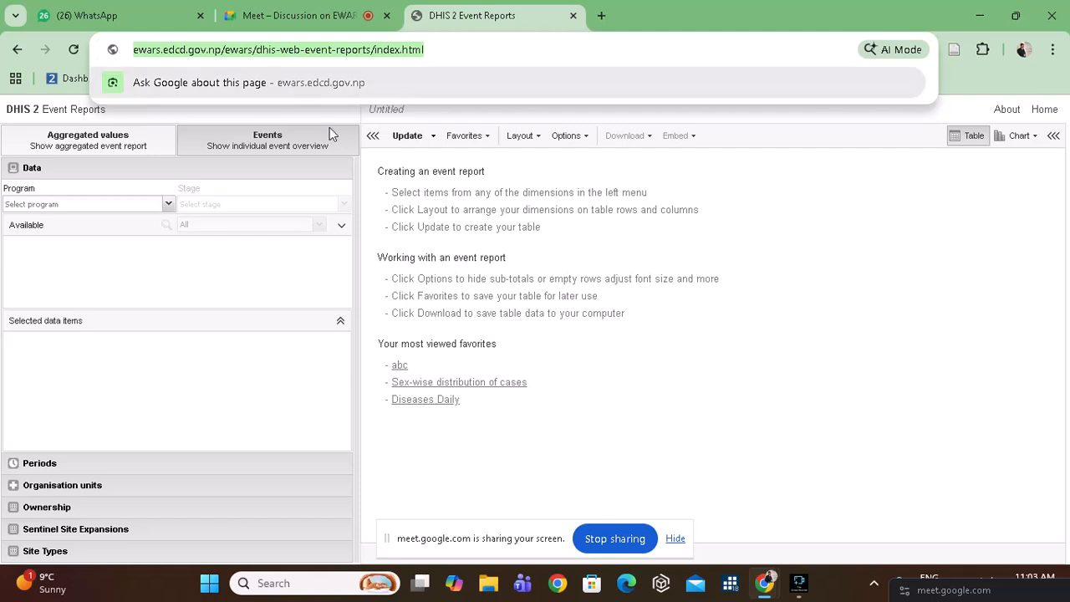
Load the copied Event Reports address in a new Edge window.
left_click(627, 582)
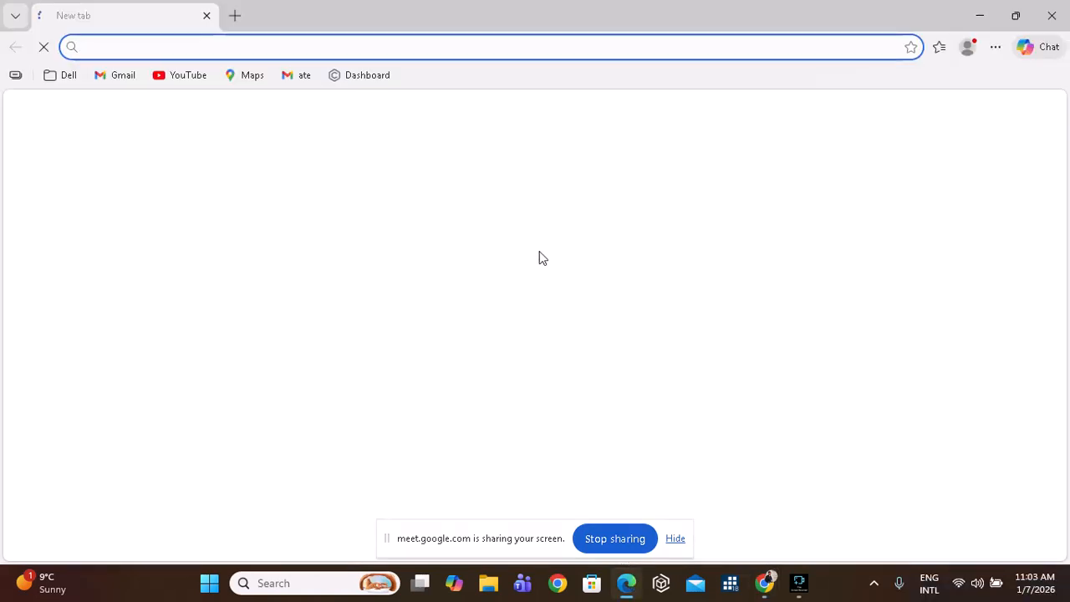
type("https://ewars.edcd.gov.np/ewars/dhis-web-ewars-reports/index.html")
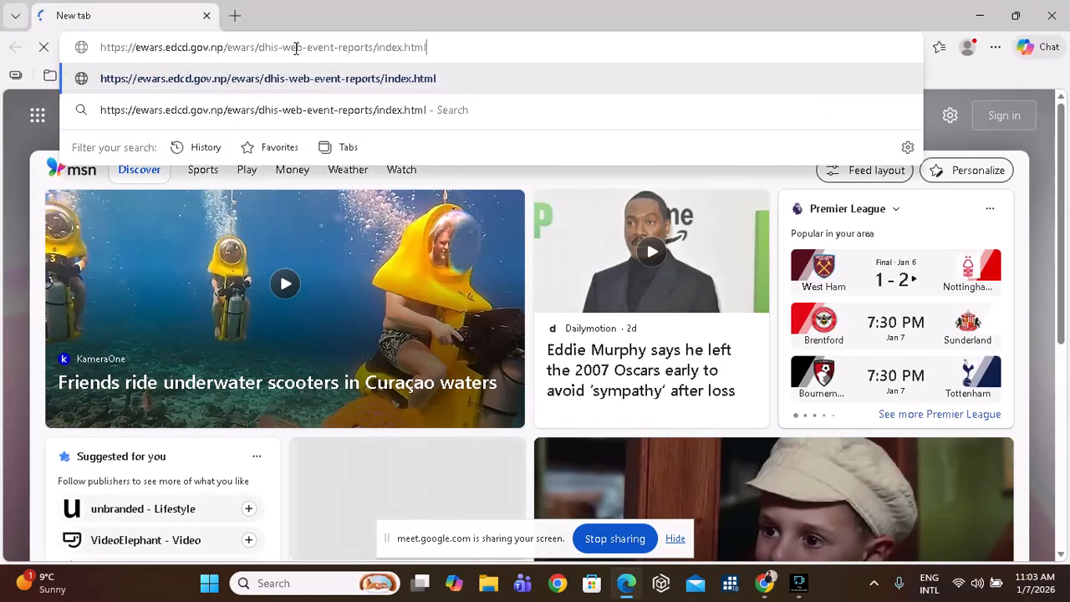
key("Return")
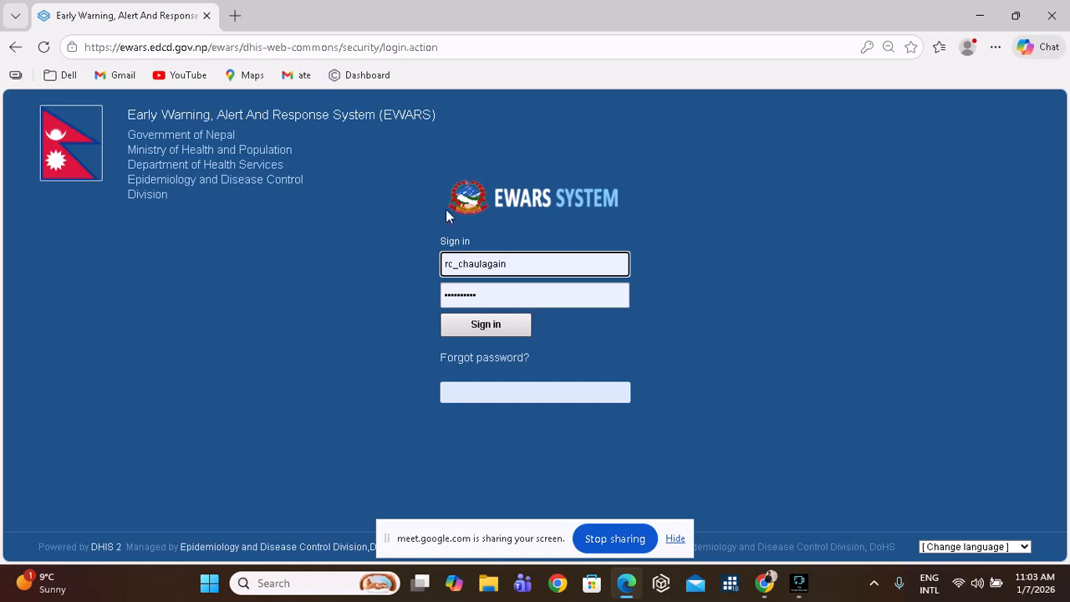
Sign in as a different user by replacing the saved username and password.
left_click(519, 266)
key("BackSpace")
key("BackSpace")
key("BackSpace")
key("BackSpace")
key("BackSpace")
key("BackSpace")
key("BackSpace")
key("BackSpace")
key("BackSpace")
key("BackSpace")
key("BackSpace")
key("BackSpace")
key("BackSpace")
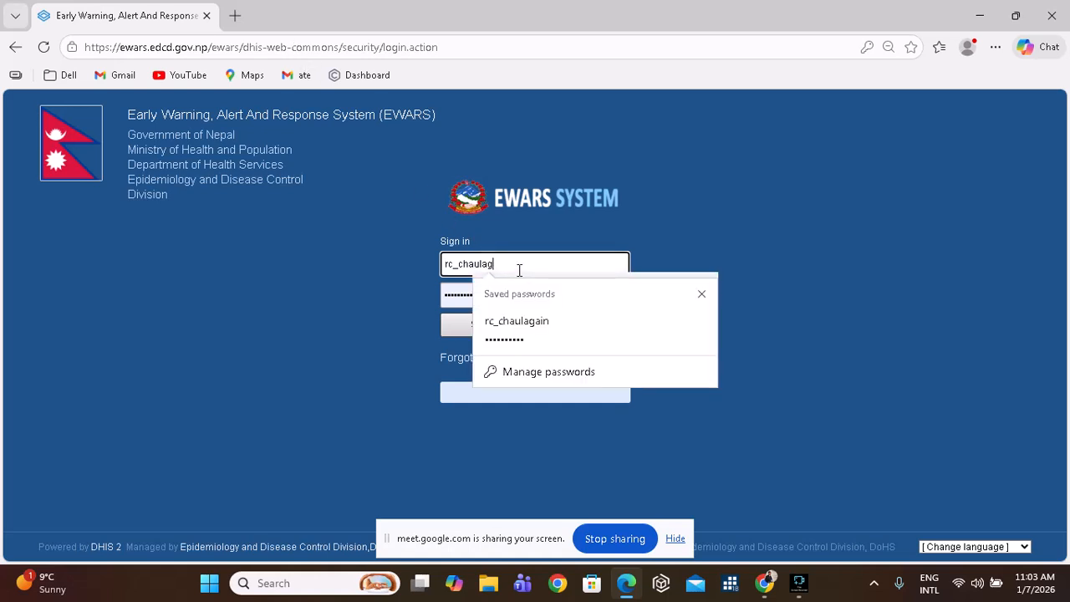
type("test")
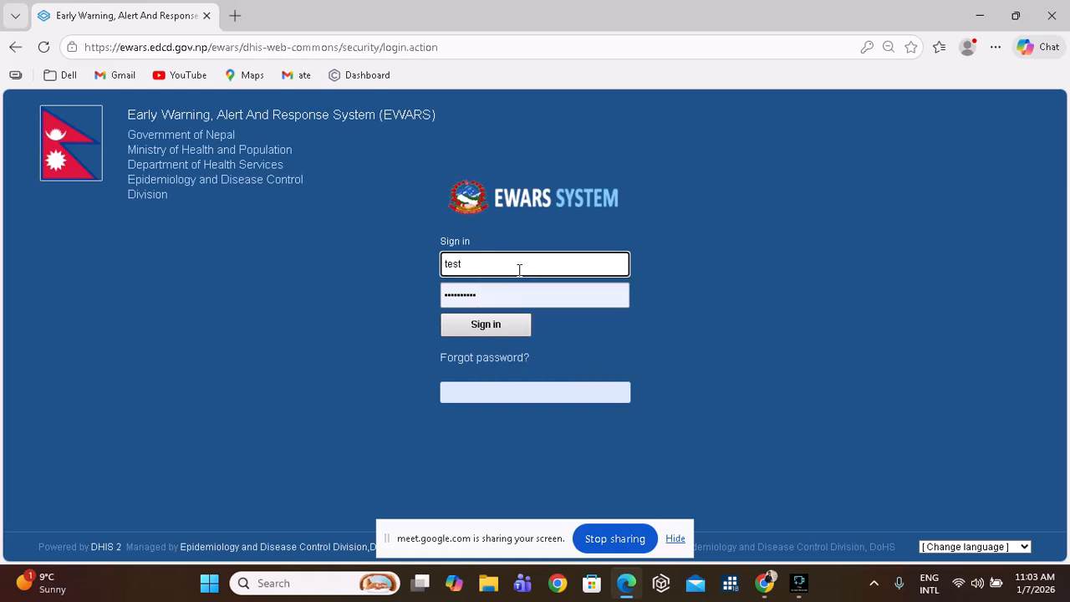
left_click(506, 296)
key("BackSpace")
key("BackSpace")
key("BackSpace")
key("BackSpace")
key("BackSpace")
key("BackSpace")
key("BackSpace")
key("BackSpace")
key("BackSpace")
key("BackSpace")
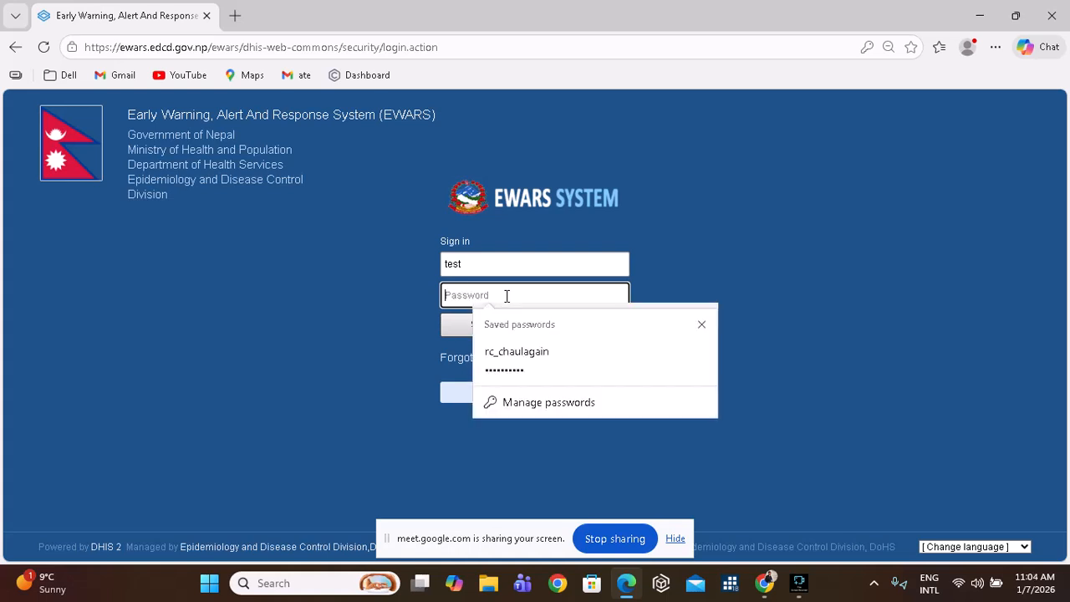
type("•••••••••")
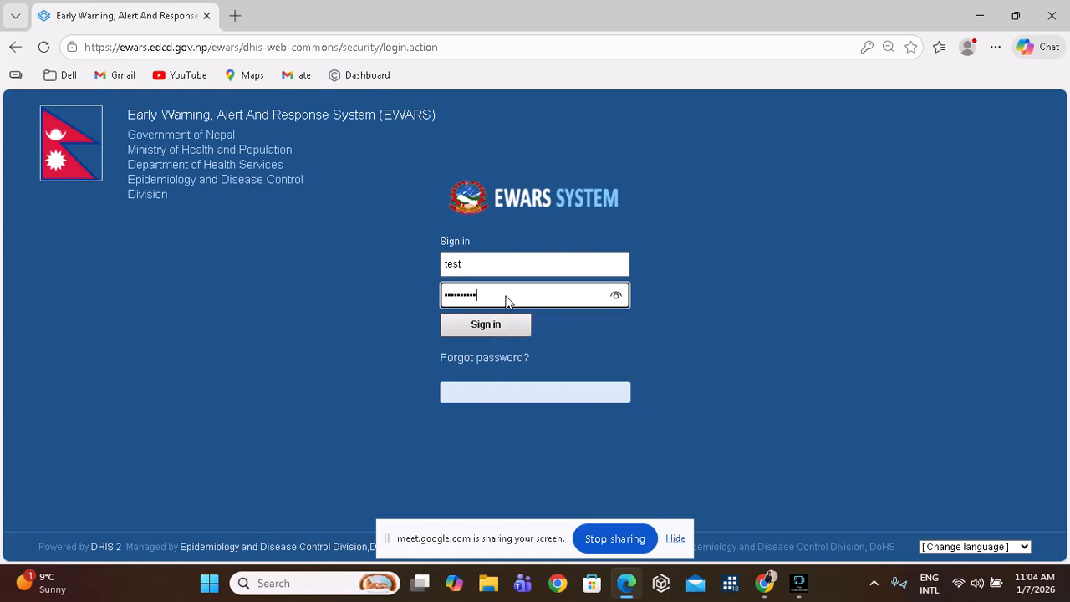
key("Return")
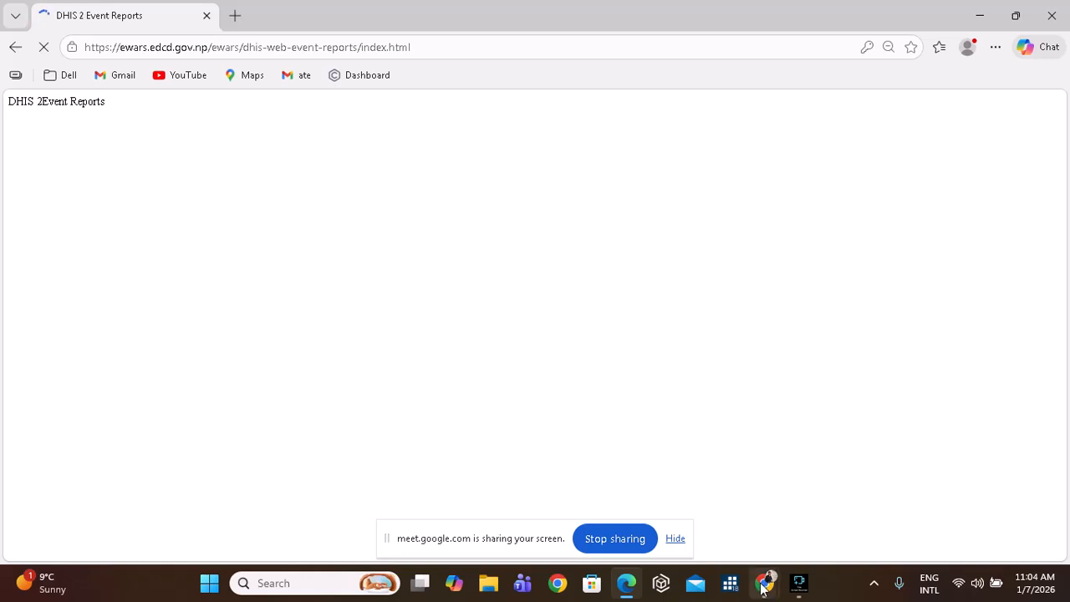
Choose Not now on the Save password popup.
mouse_move(768, 579)
left_click(808, 525)
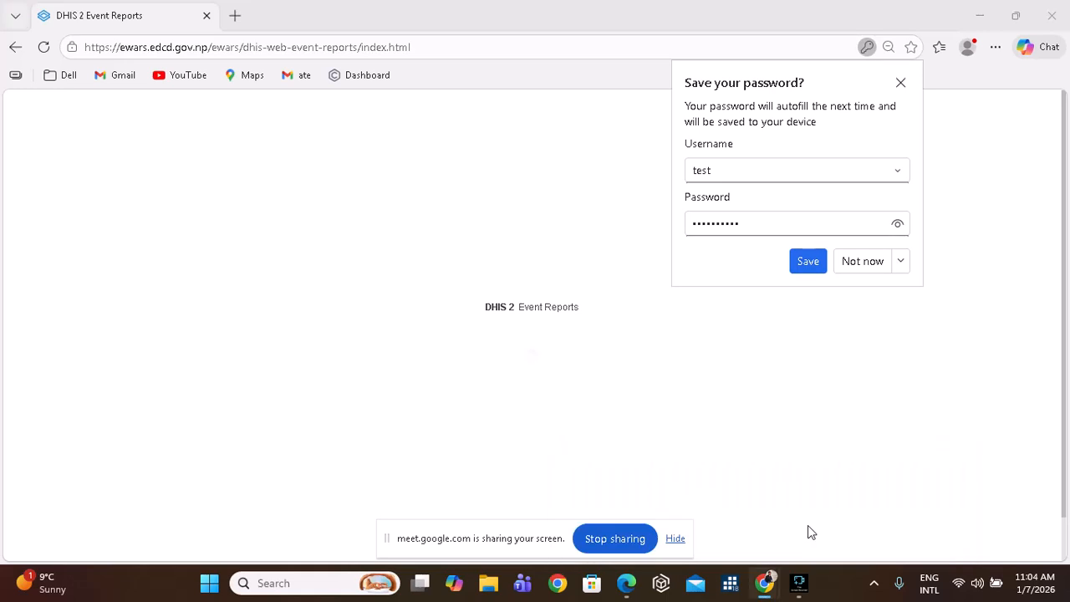
left_click(850, 266)
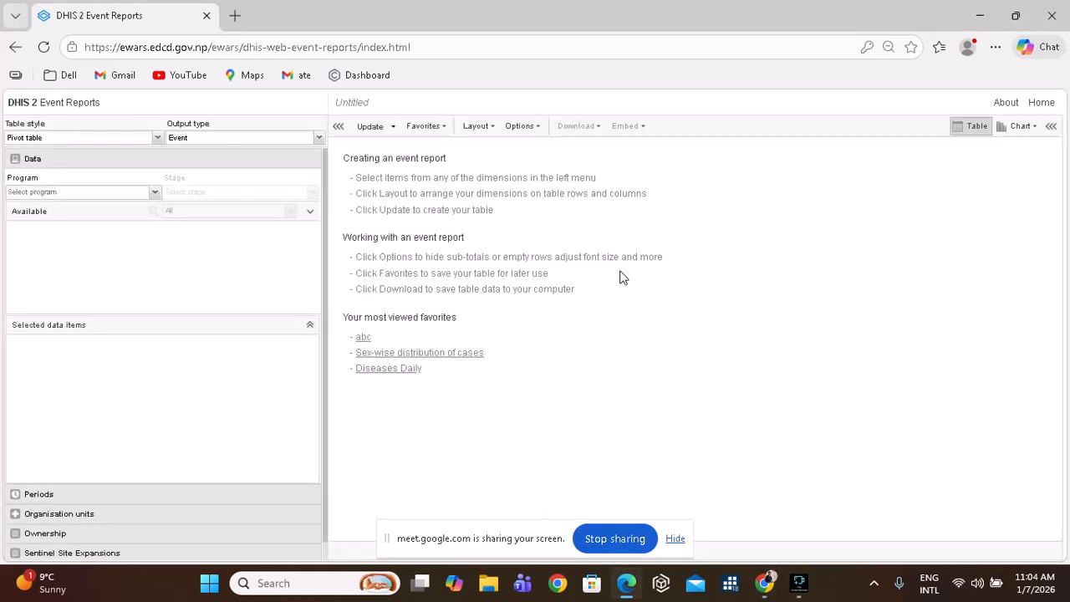
Bring up Fine Screen Recorder from the taskbar and minimize it again.
mouse_move(763, 579)
left_click(799, 584)
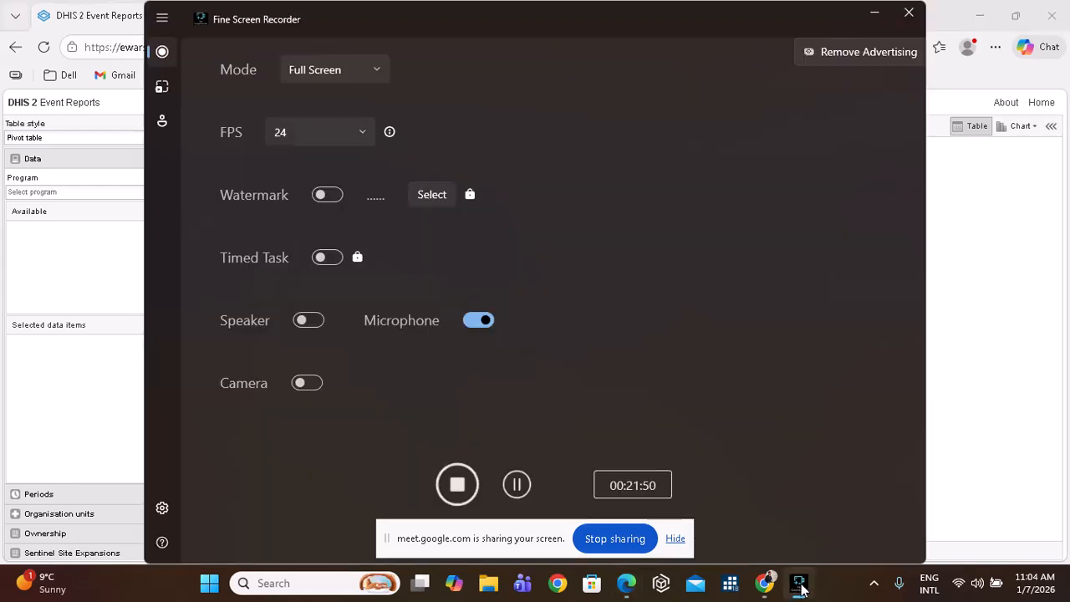
left_click(876, 13)
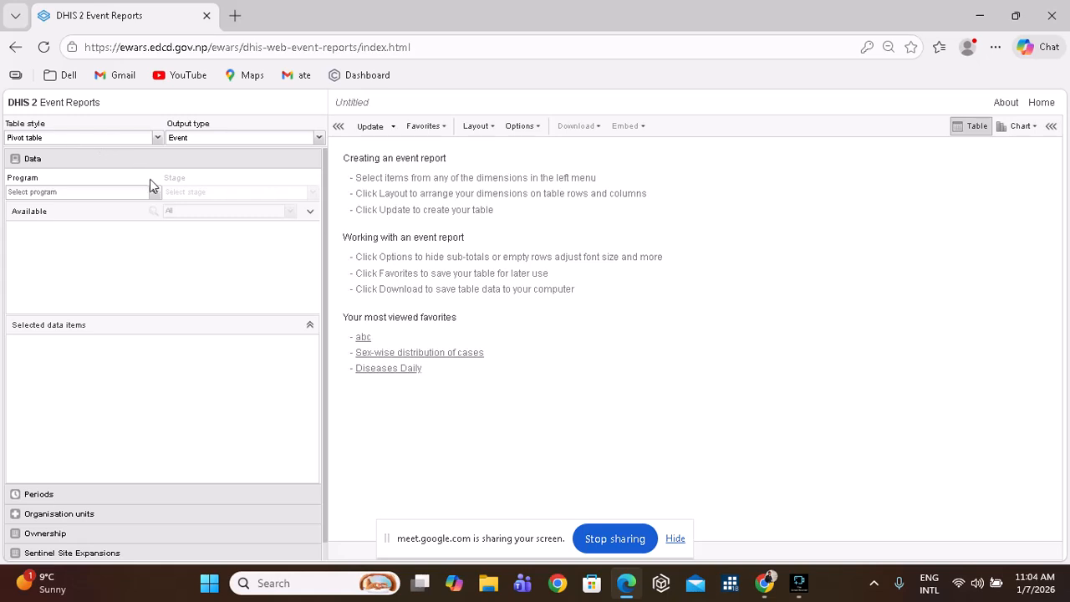
Keep Pivot table as the table style and pick EWARS as the program, browsing its data items.
left_click(158, 138)
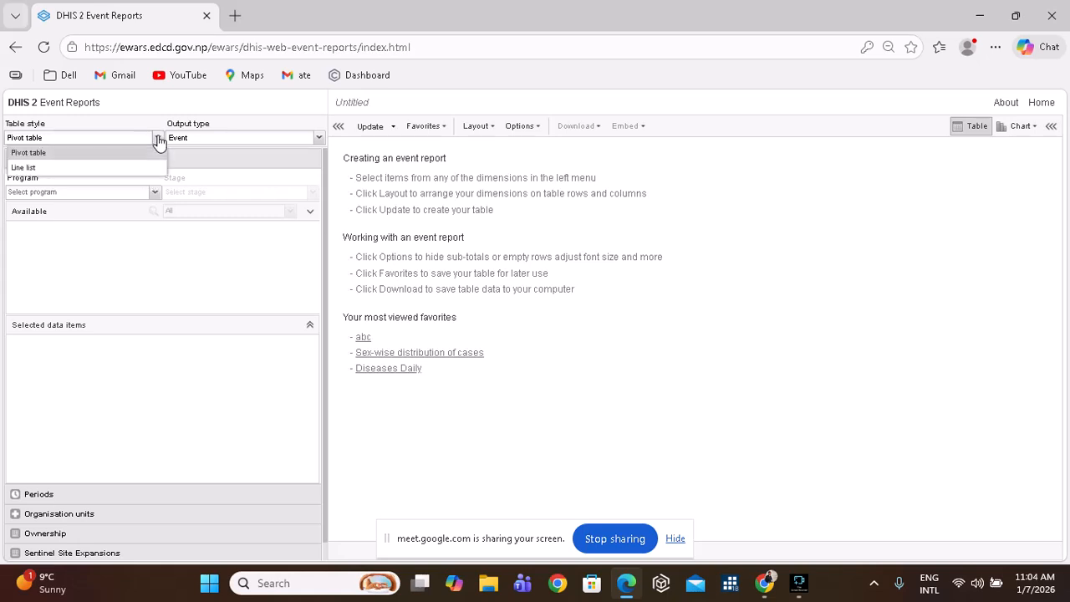
left_click(158, 139)
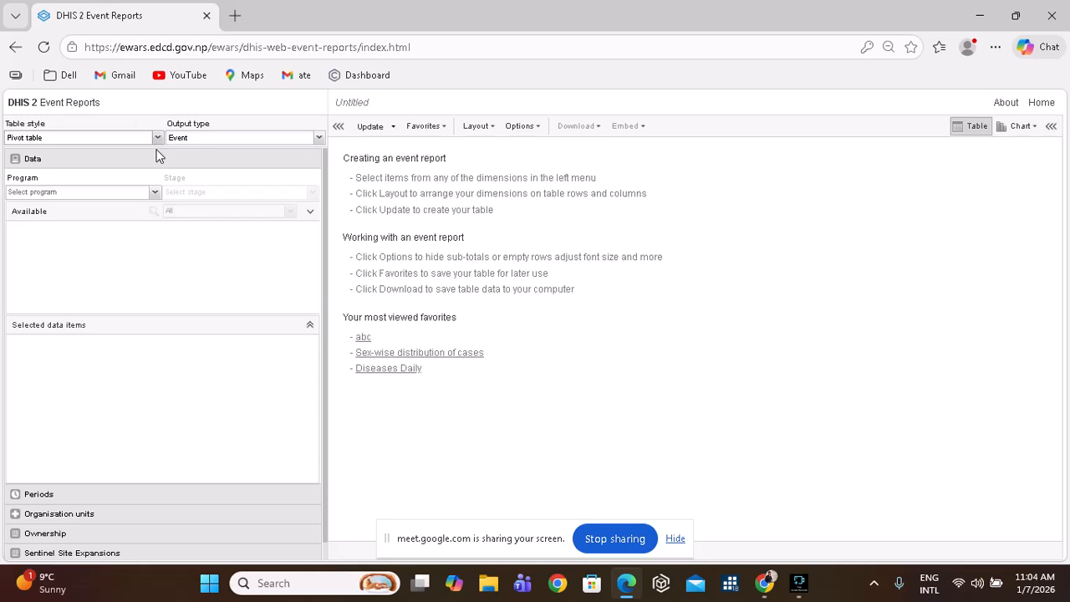
left_click(156, 193)
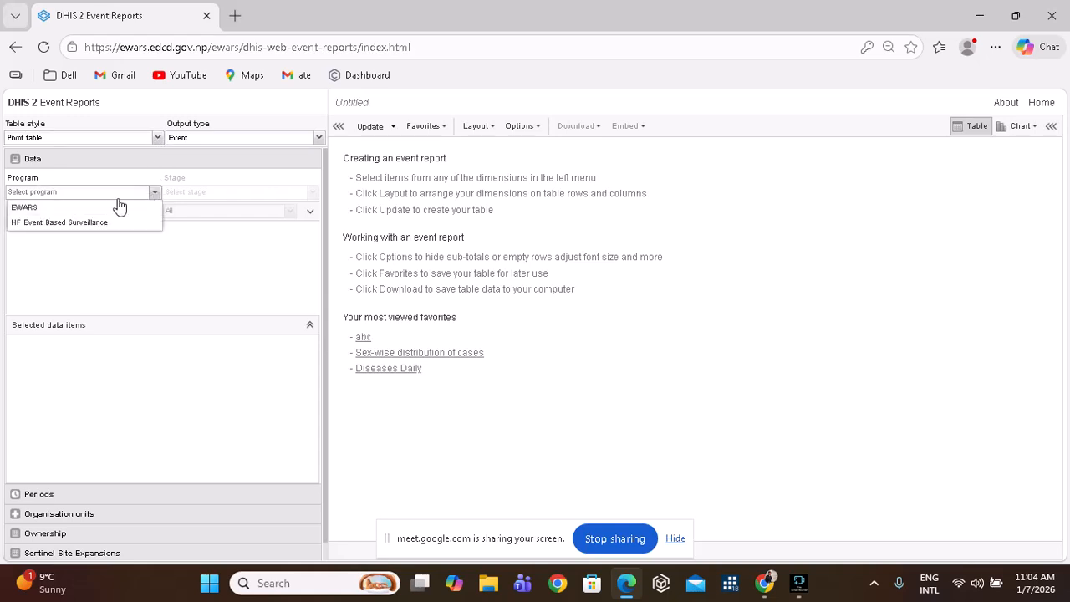
left_click(86, 205)
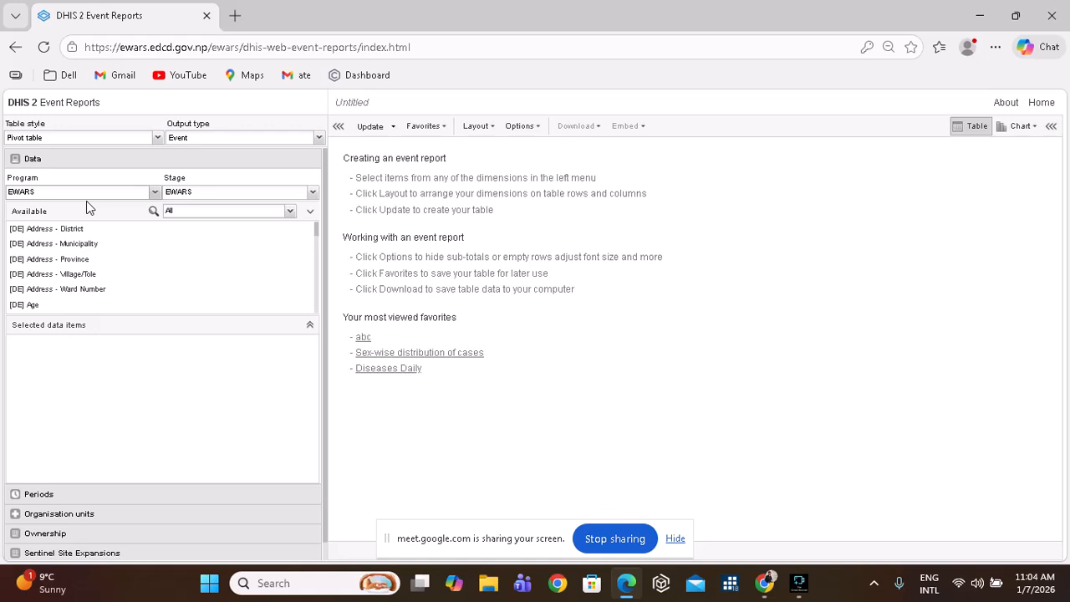
left_click(158, 138)
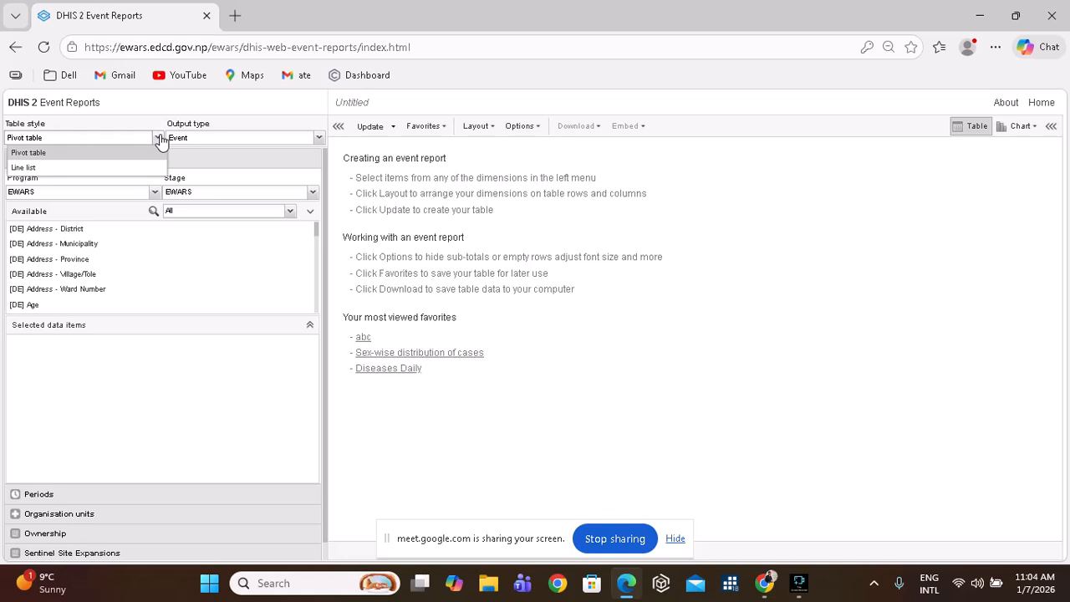
left_click(159, 138)
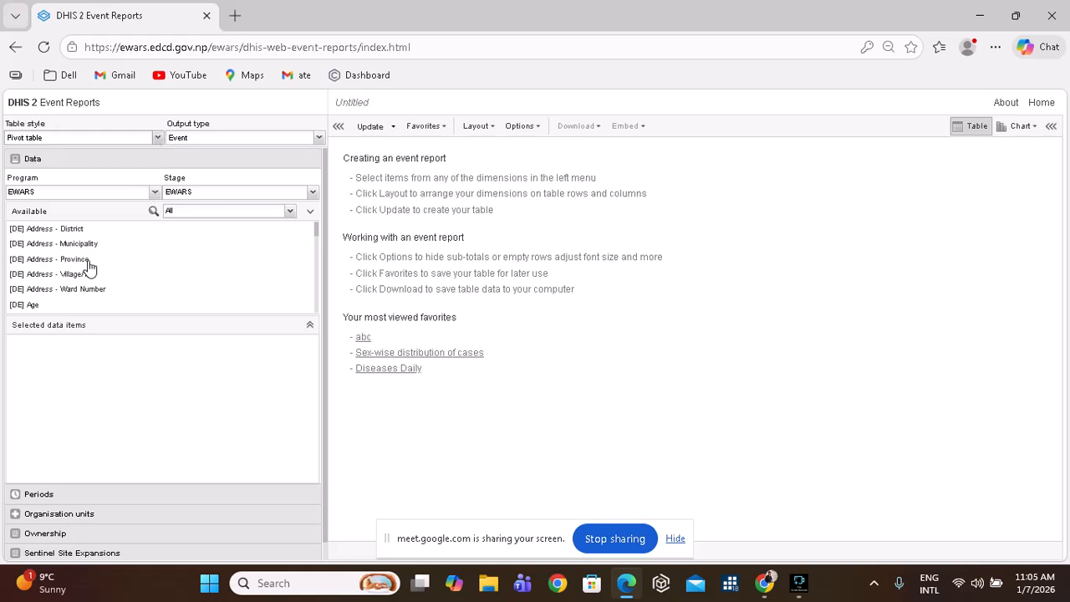
scroll(89, 268, "down", 6)
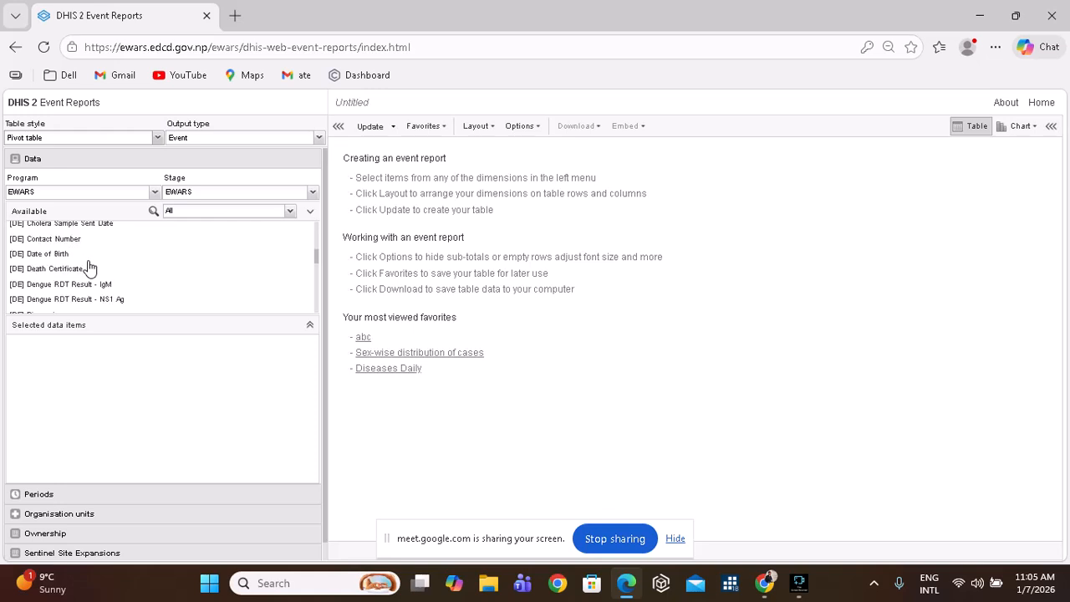
scroll(90, 264, "down", 2)
scroll(91, 260, "up", 3)
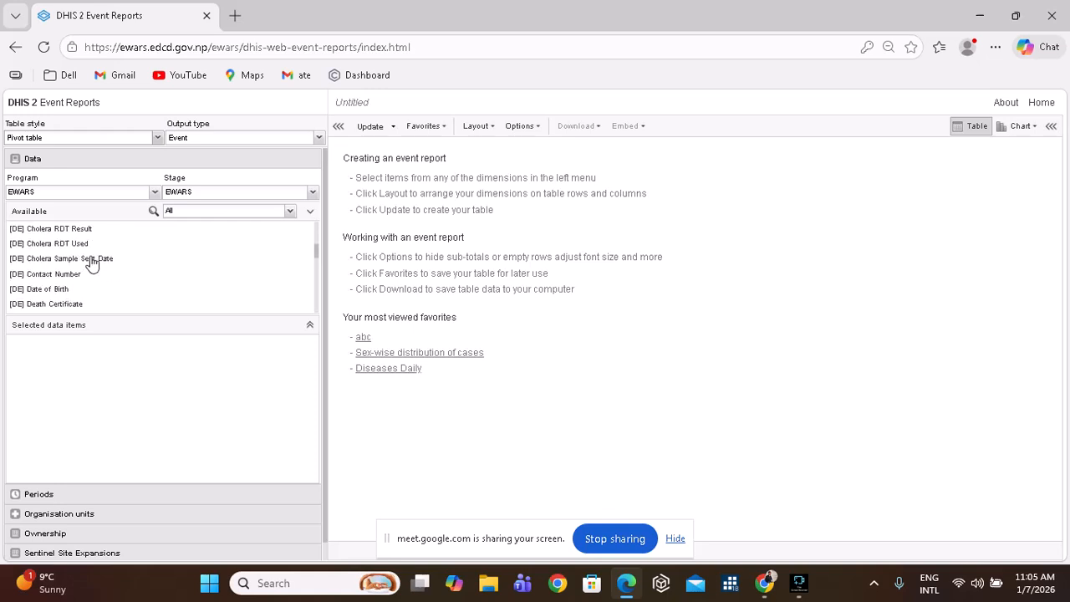
left_click(154, 193)
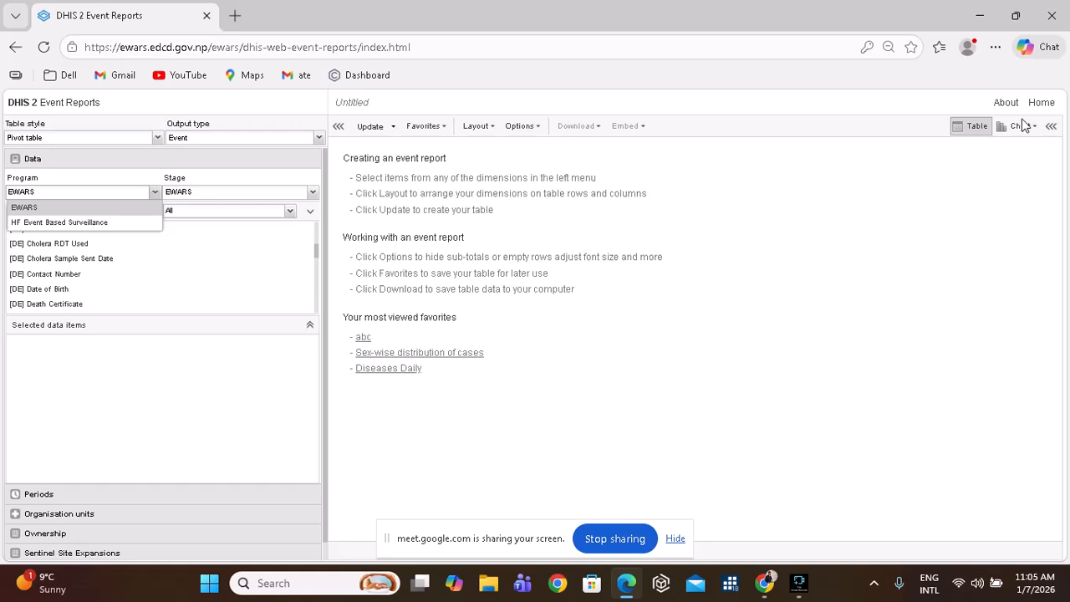
Go to the DHIS2 home page and relaunch Event Reports from the apps menu.
left_click(1044, 103)
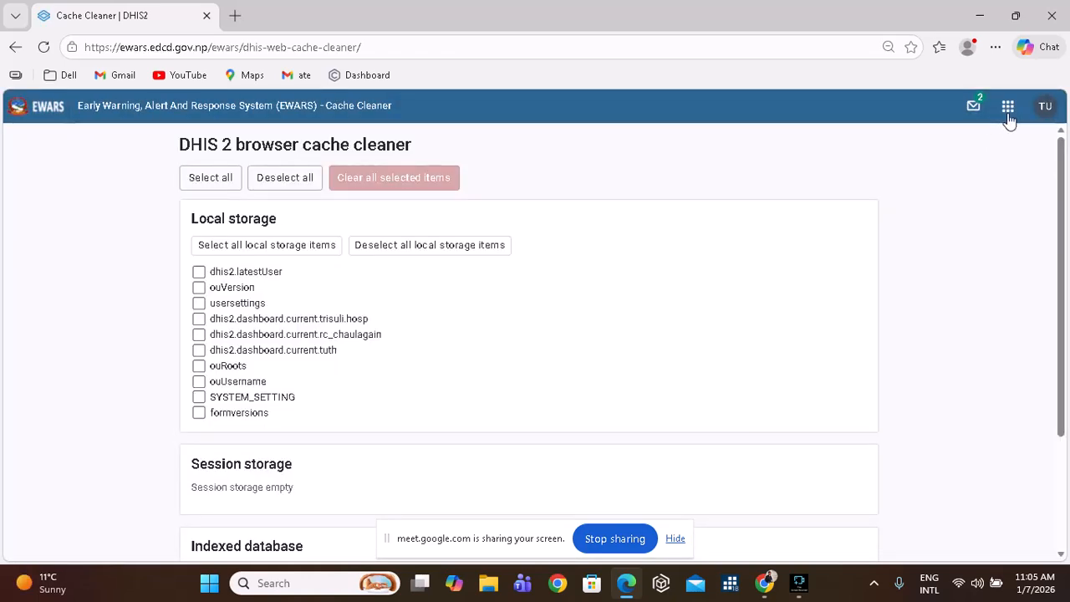
left_click(1009, 118)
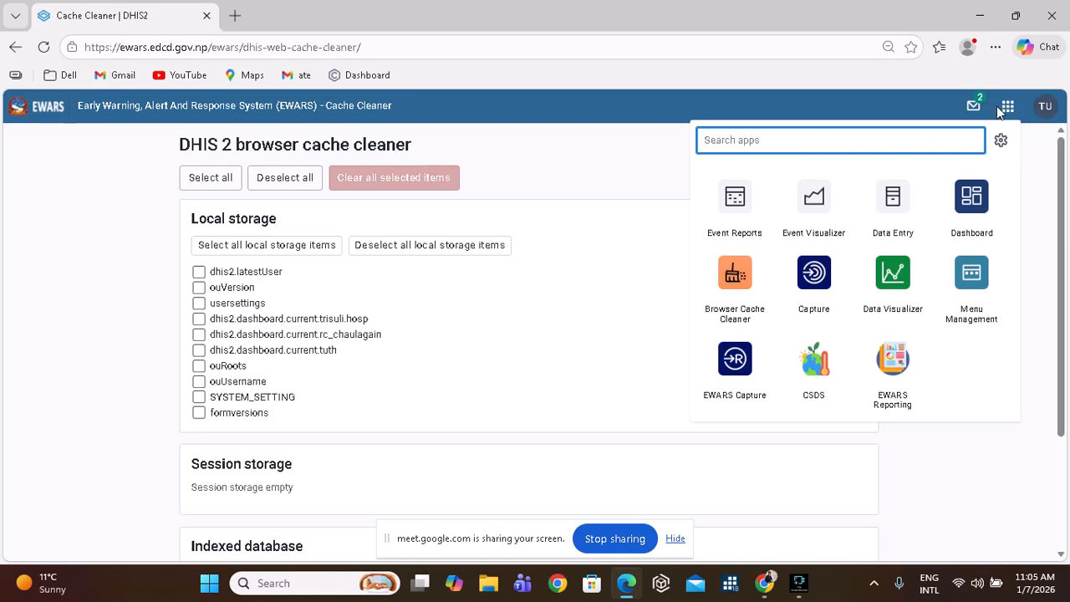
left_click(1008, 111)
left_click(1007, 113)
left_click(732, 219)
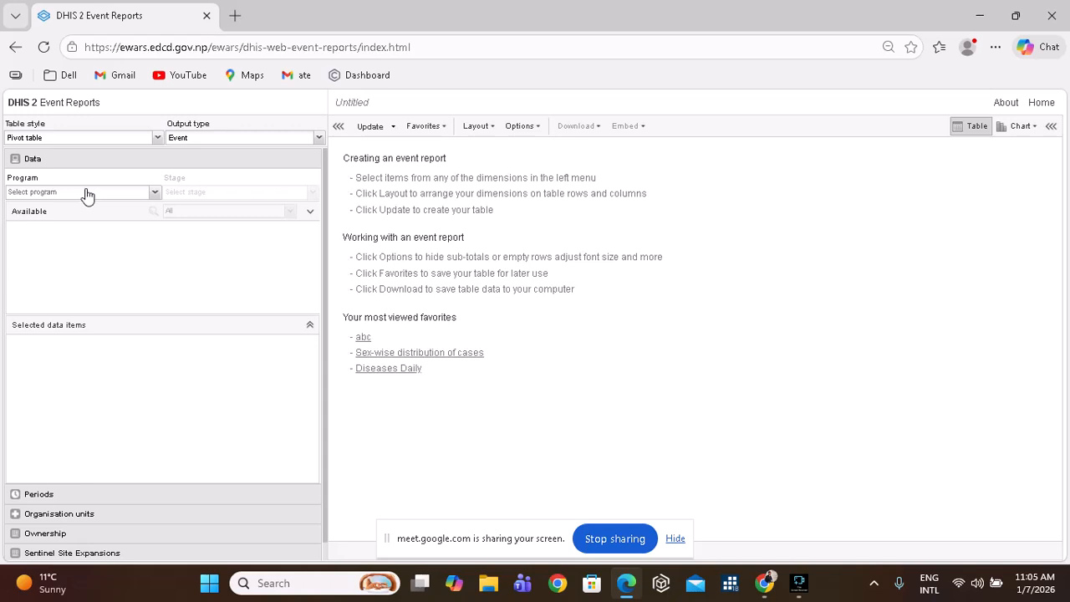
left_click(155, 194)
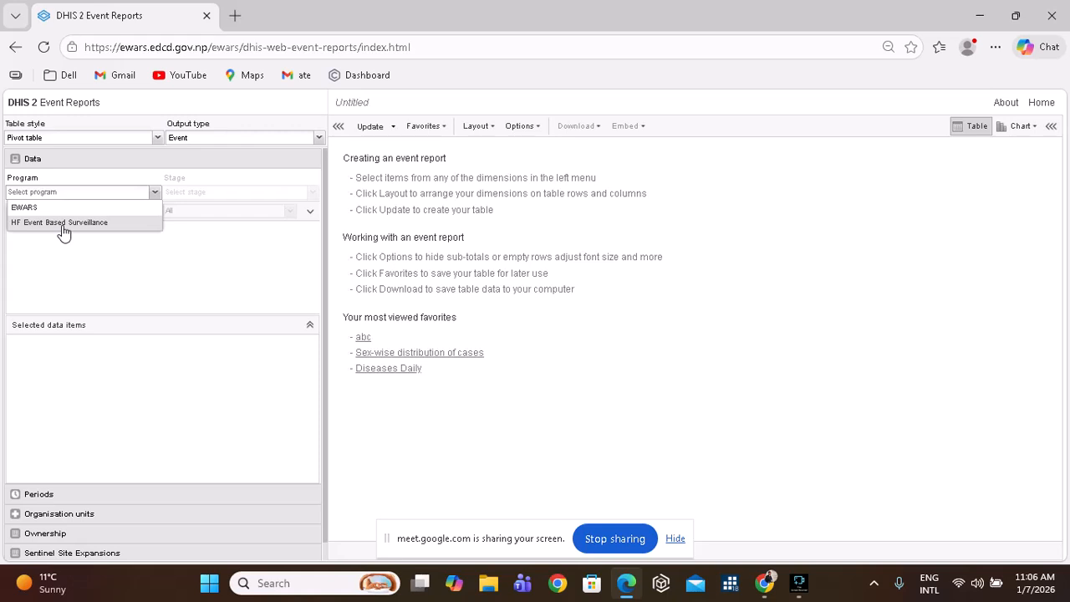
left_click(768, 583)
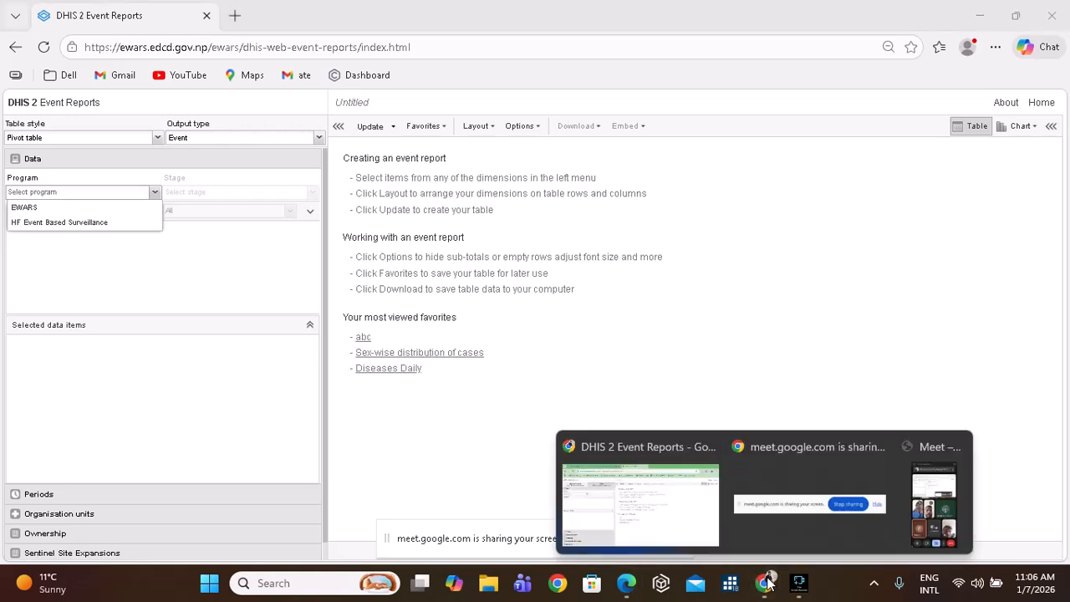
left_click(830, 514)
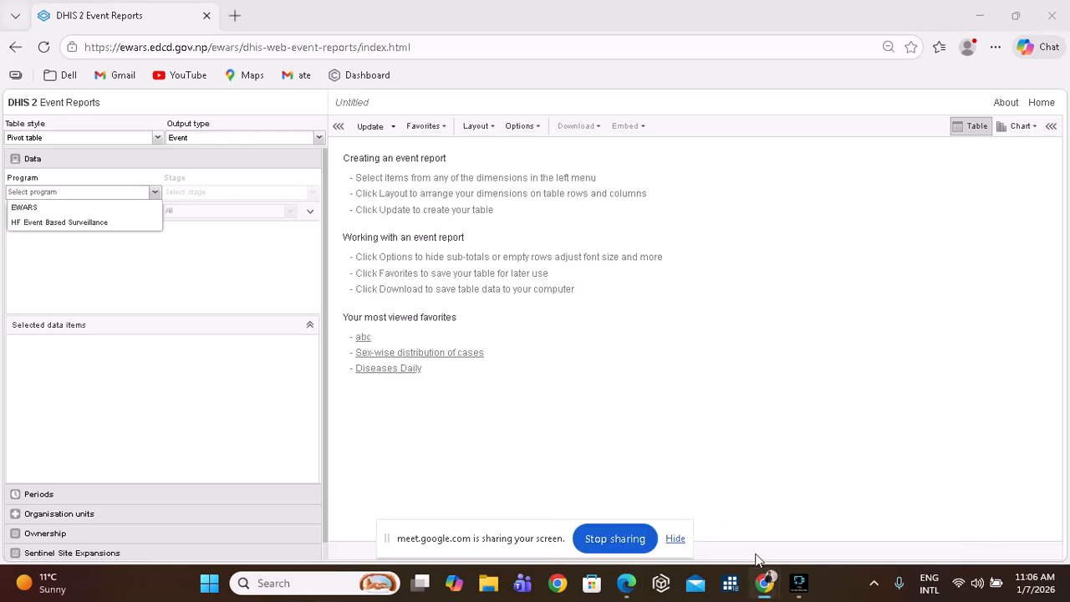
left_click(764, 582)
mouse_move(764, 583)
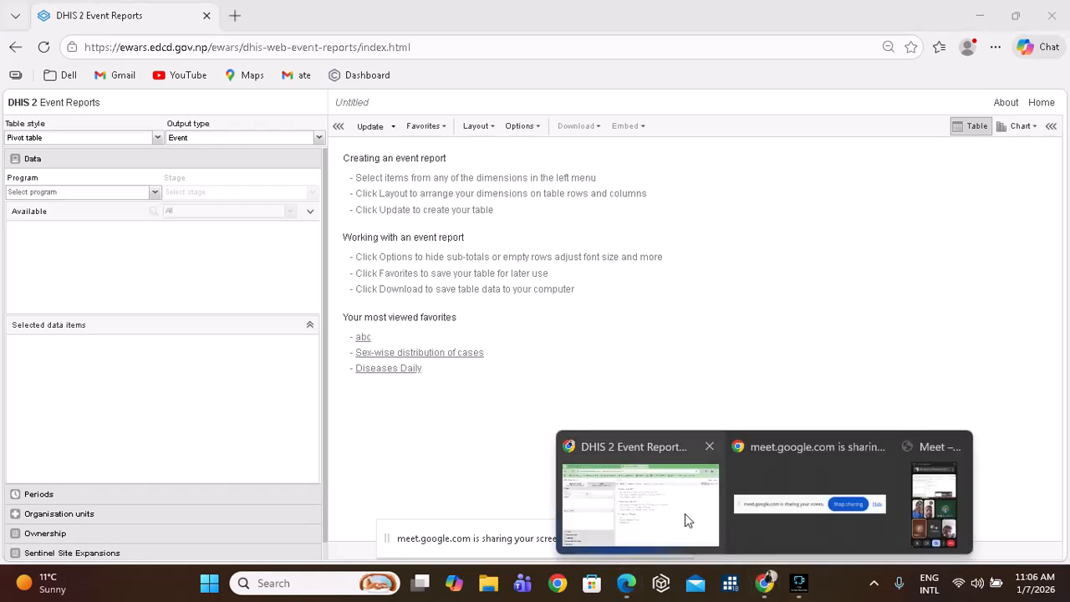
left_click(938, 488)
mouse_move(774, 588)
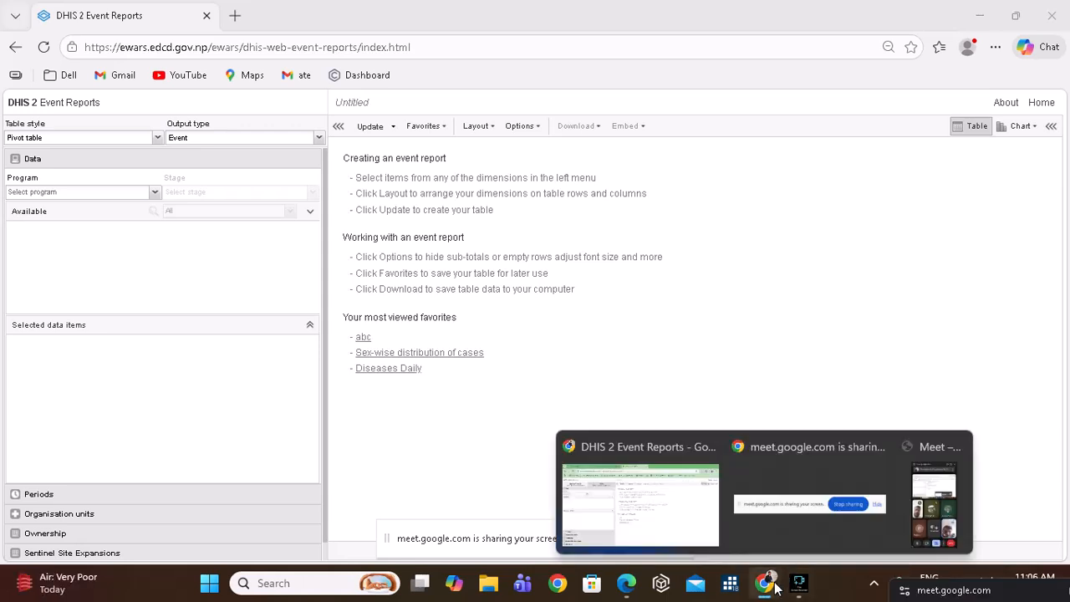
In the Meet People list, mute one participant for everyone, then return to Event Reports.
left_click(631, 520)
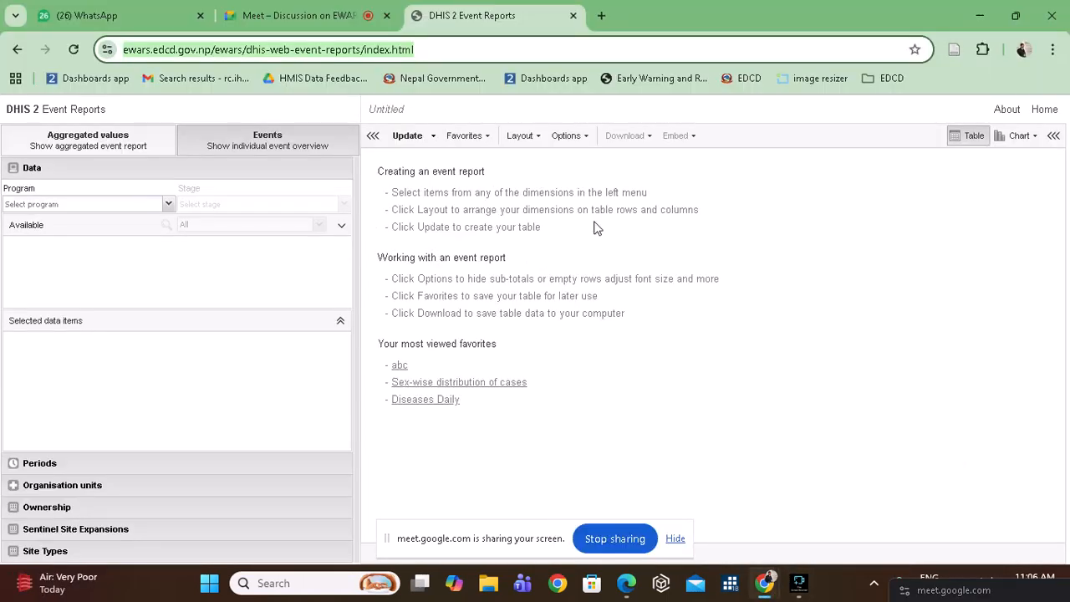
left_click(266, 11)
scroll(927, 407, "up", 4)
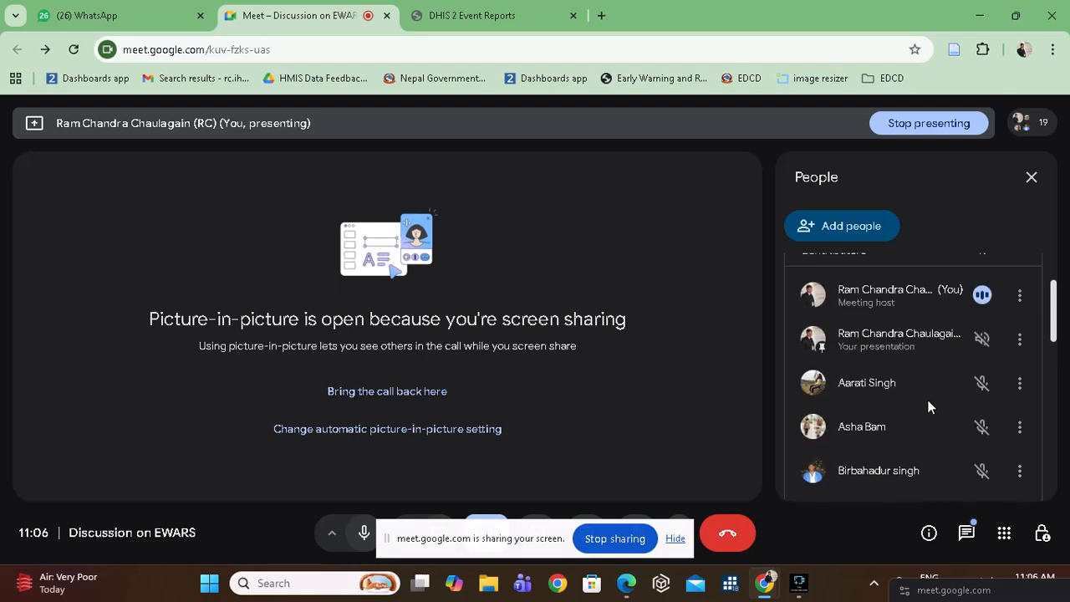
scroll(927, 406, "down", 8)
scroll(928, 407, "down", 1)
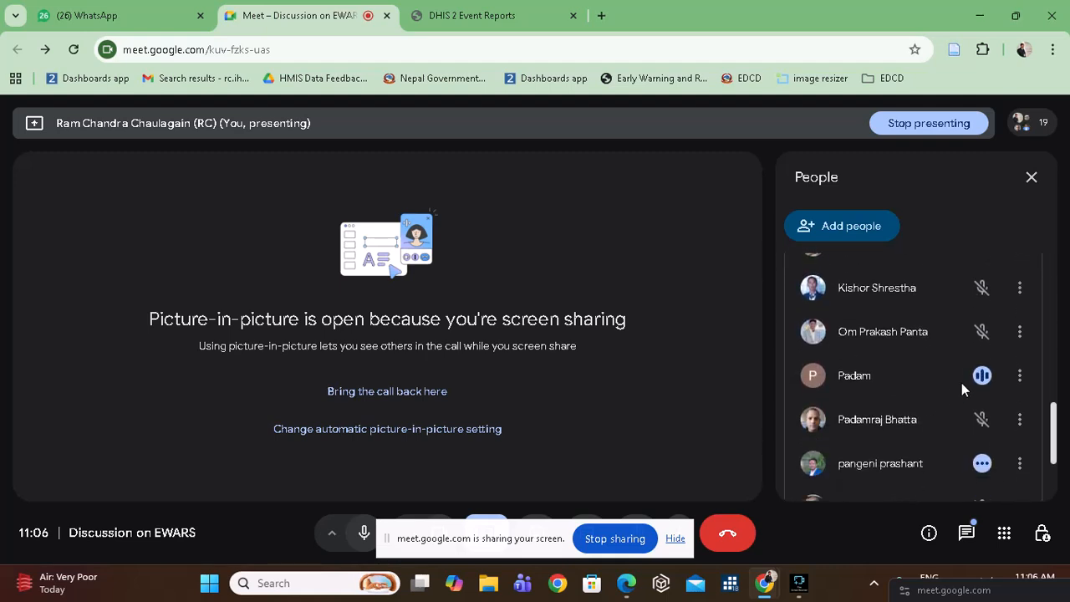
left_click(980, 376)
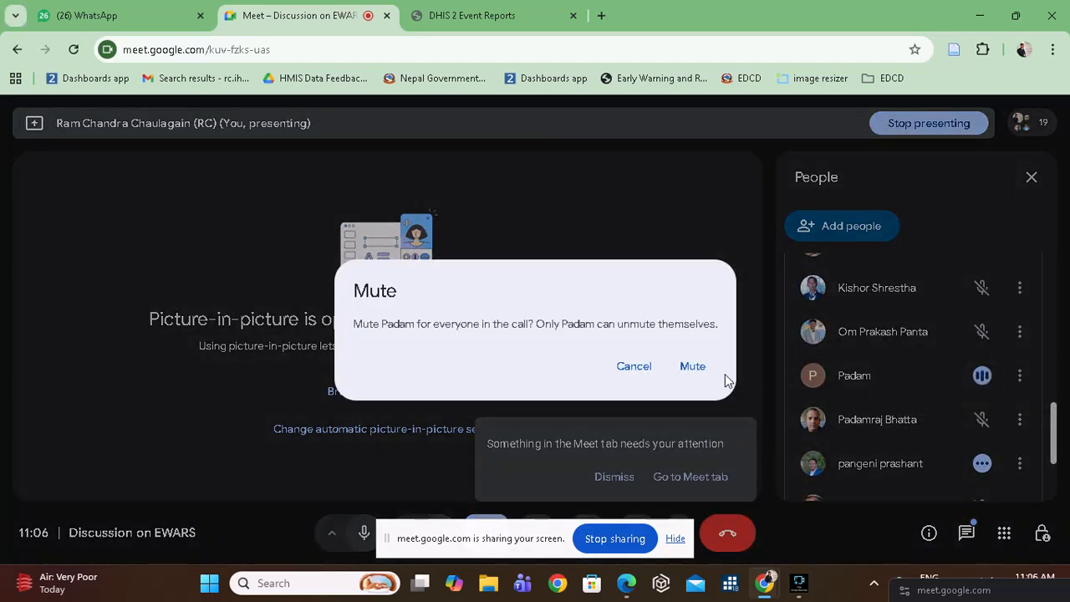
left_click(699, 366)
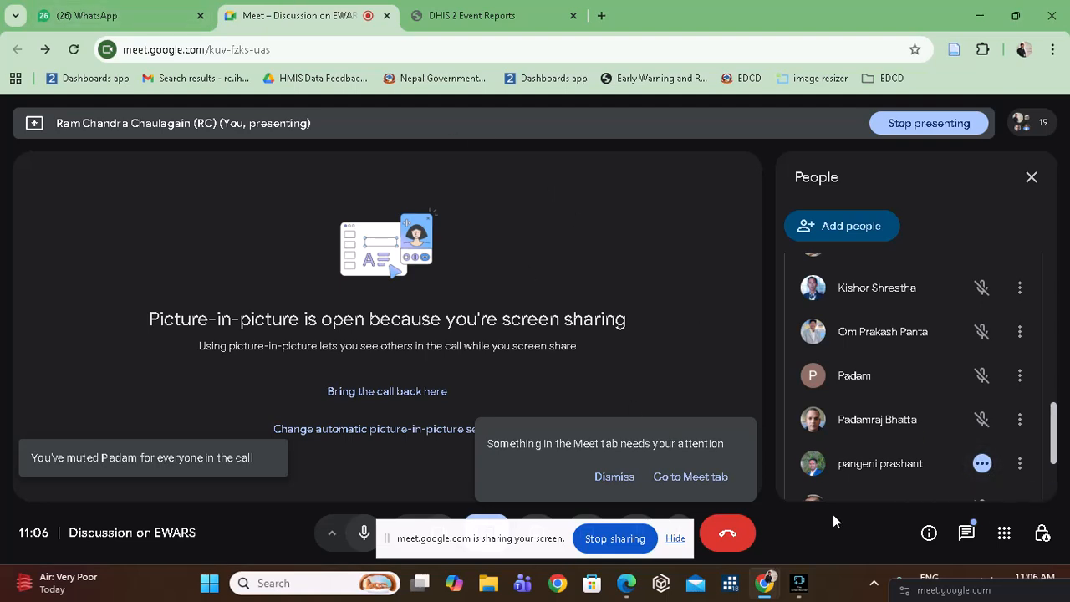
left_click(627, 583)
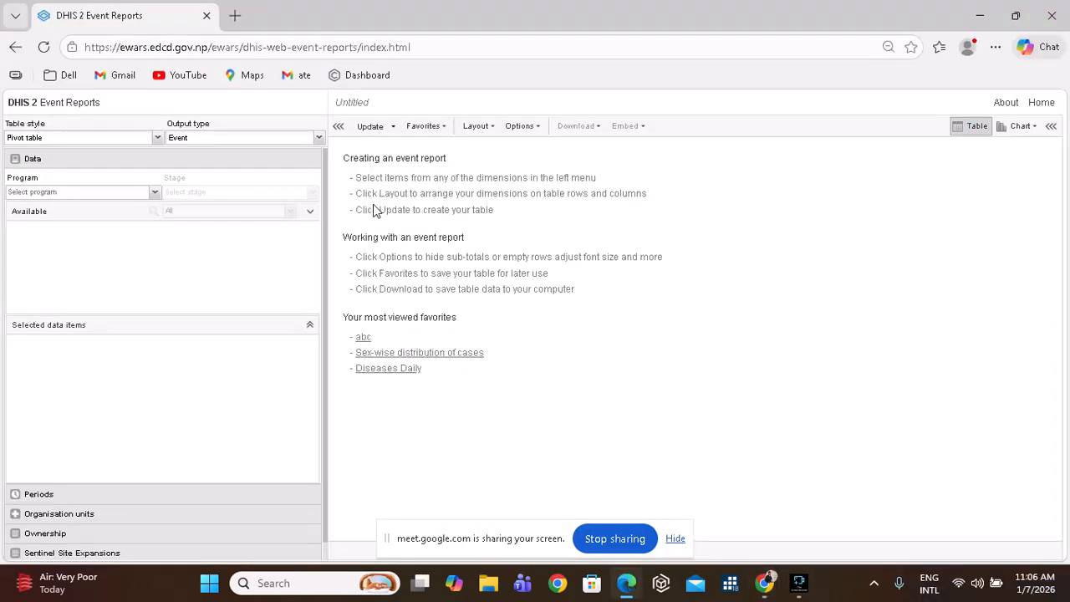
Select the EWARS program and add Disease Name filtered to Dengue.
left_click(154, 193)
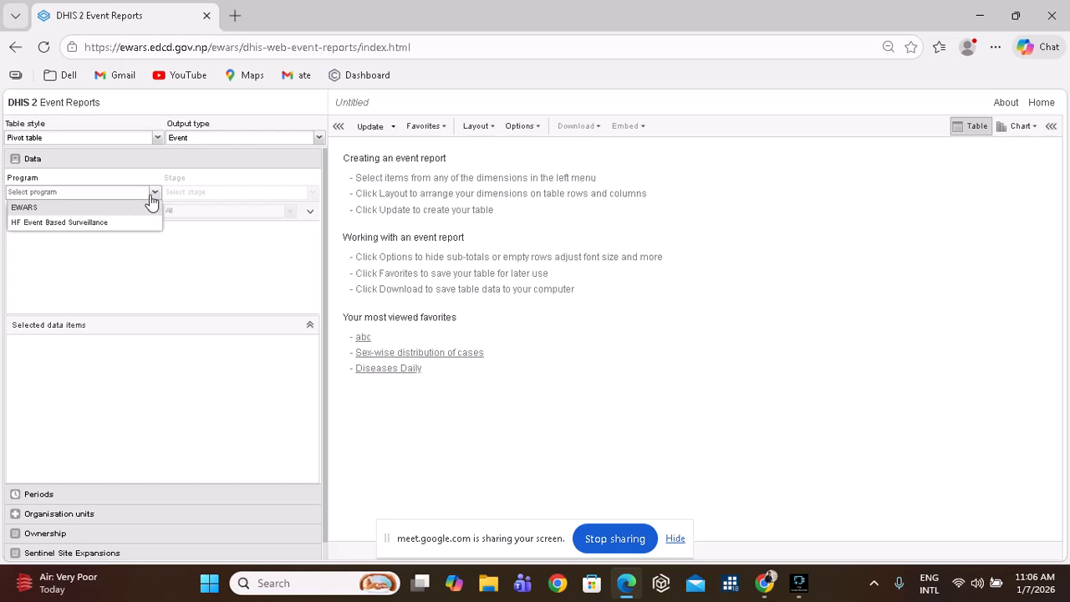
left_click(123, 208)
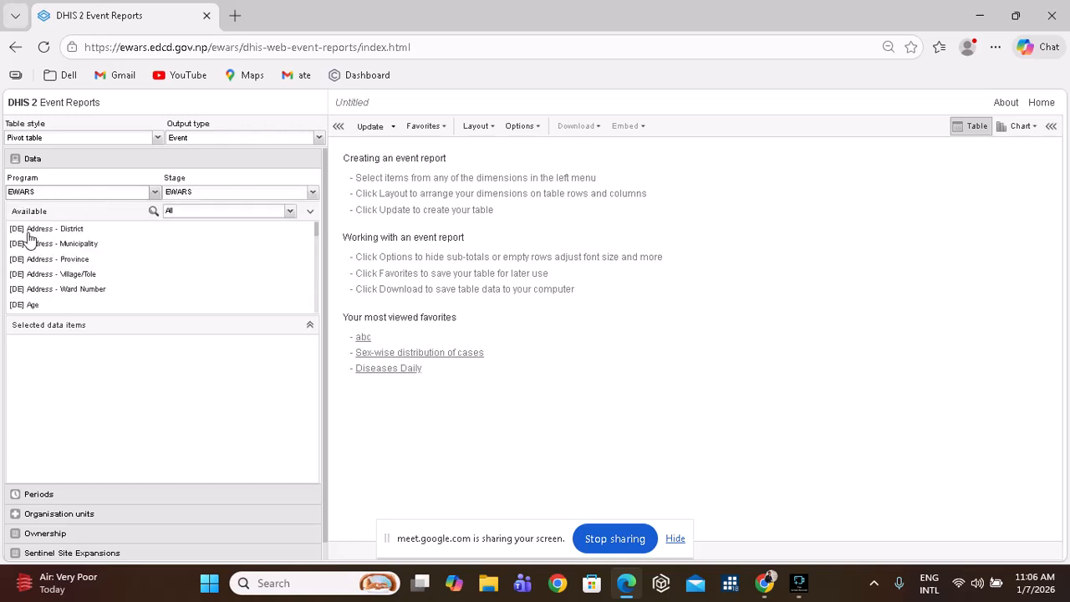
scroll(80, 302, "down", 5)
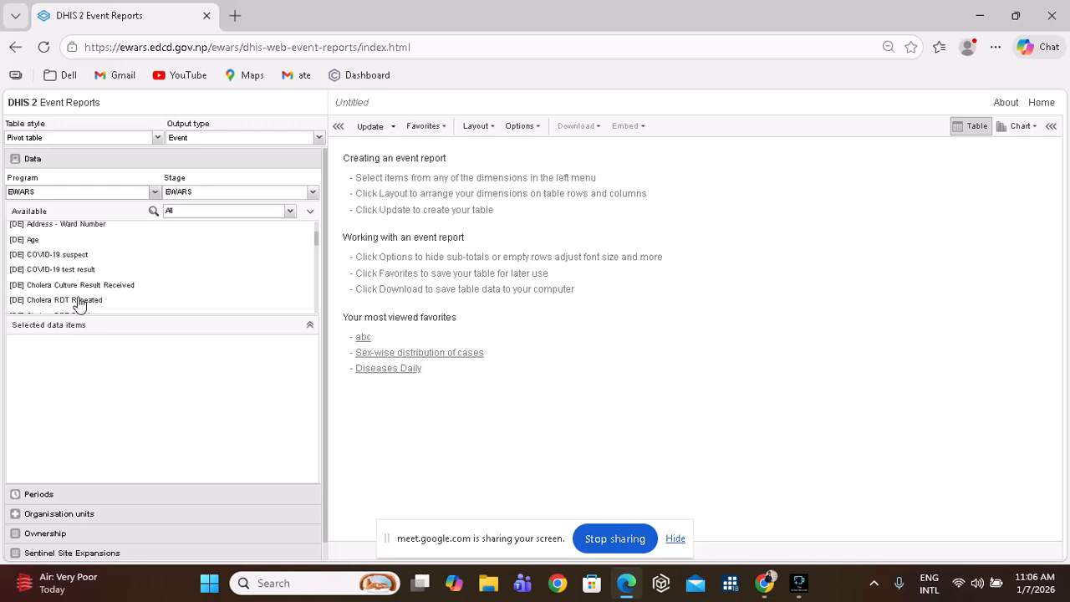
scroll(80, 302, "down", 5)
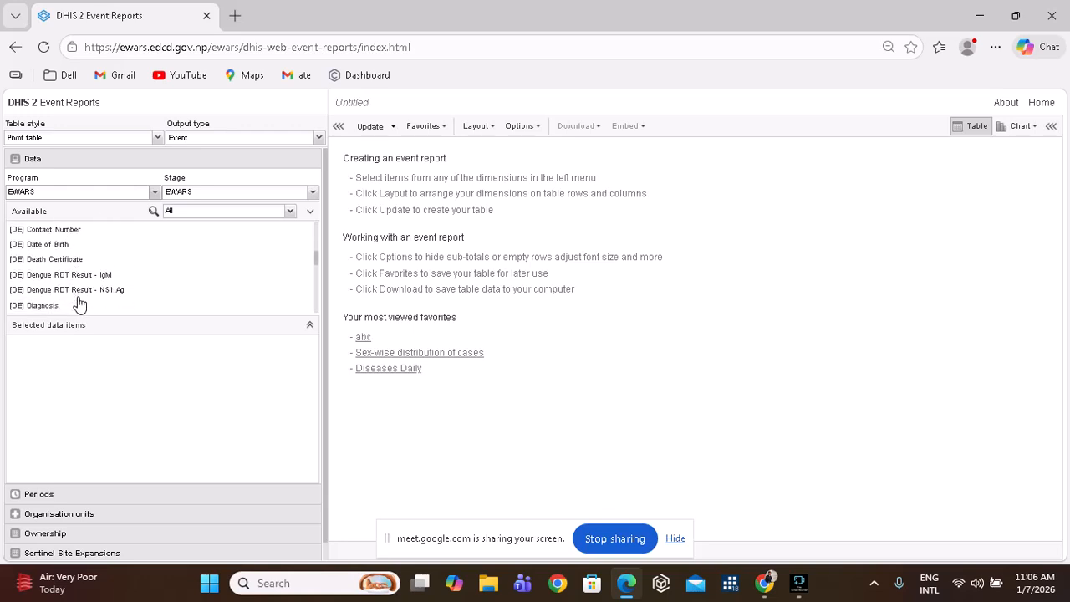
scroll(79, 305, "down", 1)
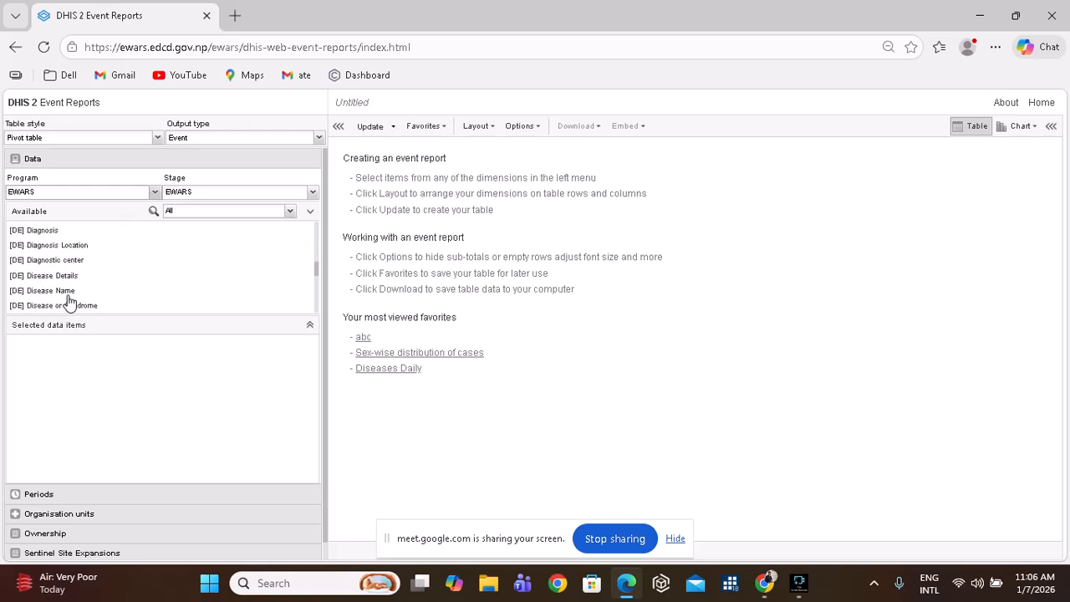
double_click(64, 291)
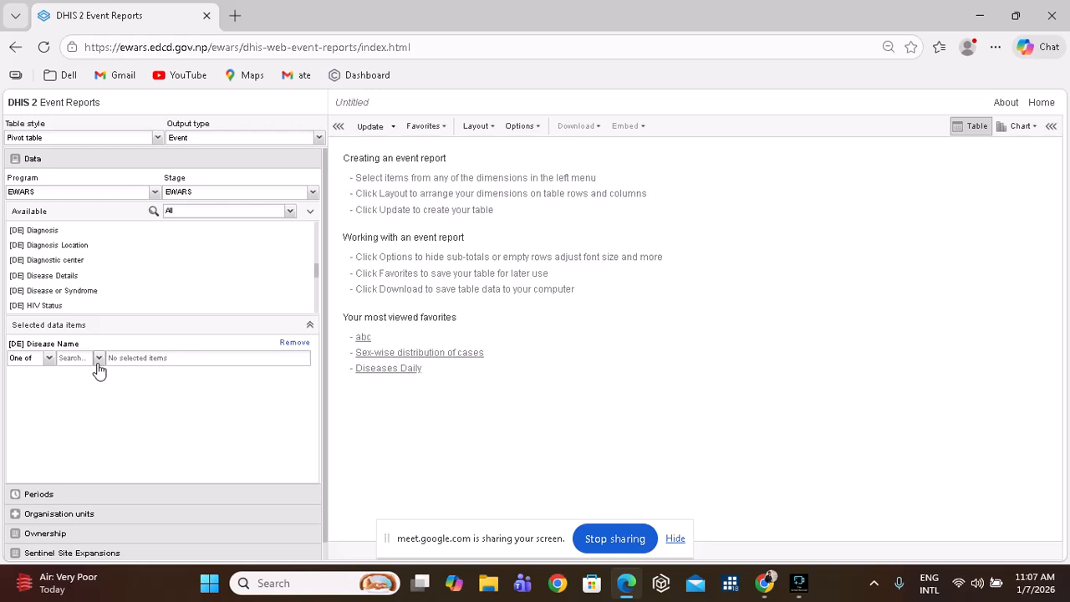
left_click(98, 366)
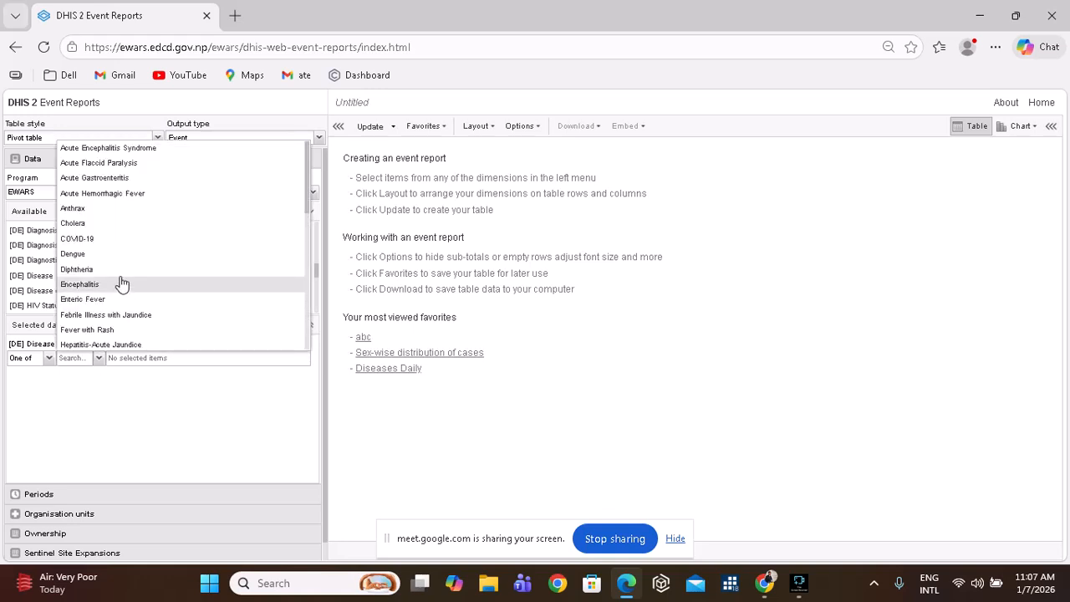
left_click(122, 254)
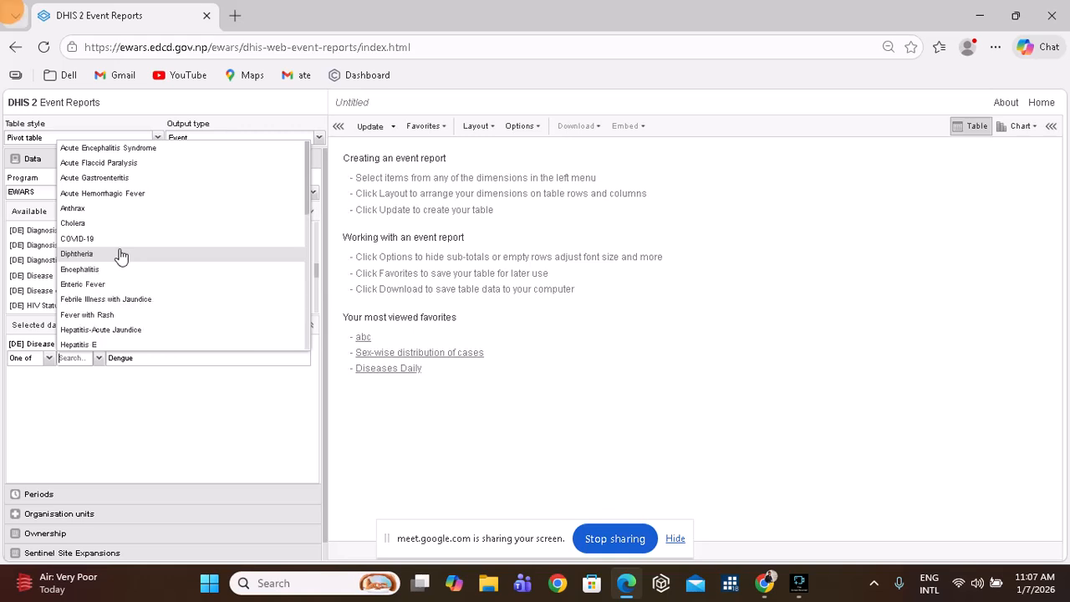
left_click(138, 436)
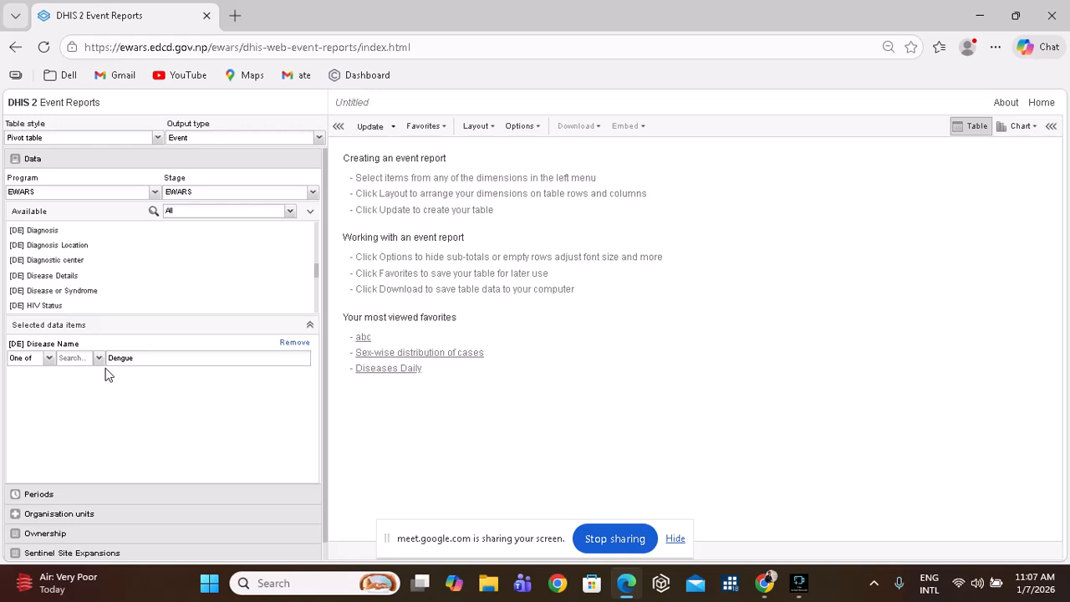
Add Diagnosis filtered to Confirm, Probable and Suspect.
left_click(52, 233)
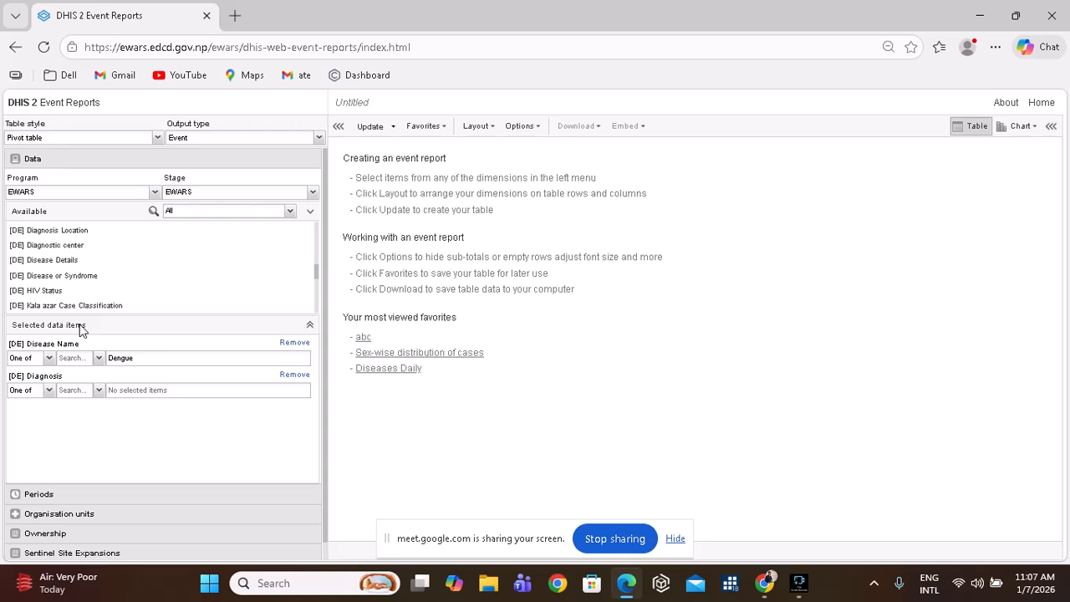
left_click(100, 391)
left_click(96, 408)
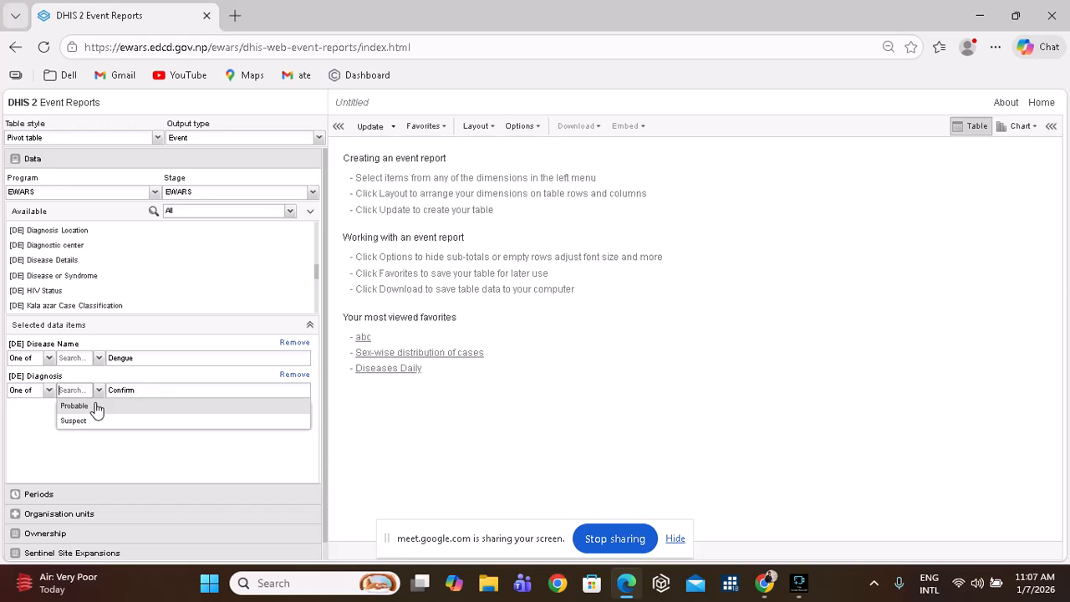
left_click(100, 407)
left_click(100, 406)
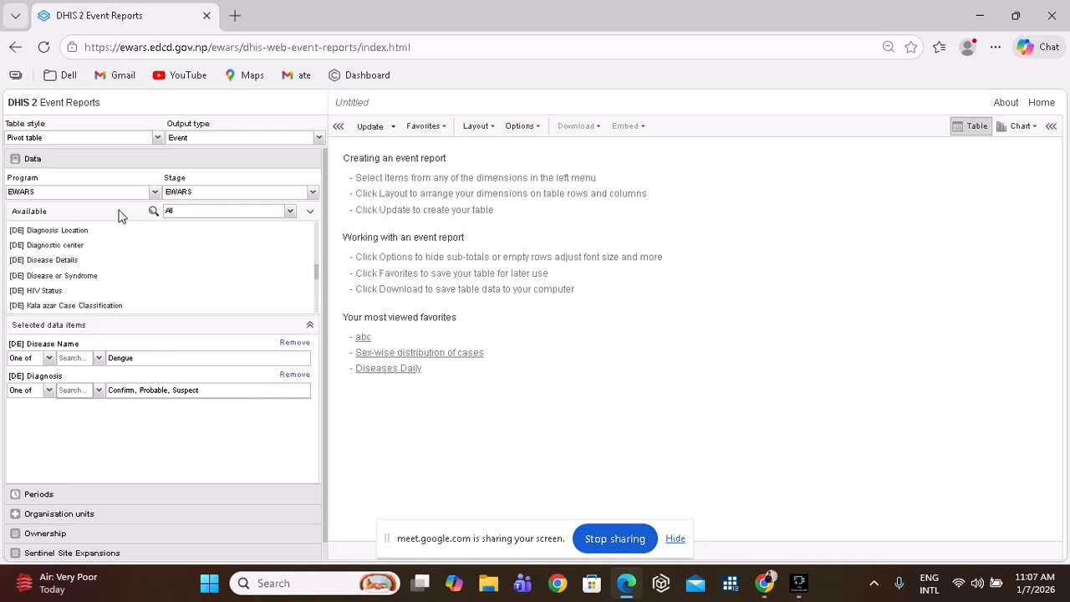
scroll(113, 279, "up", 2)
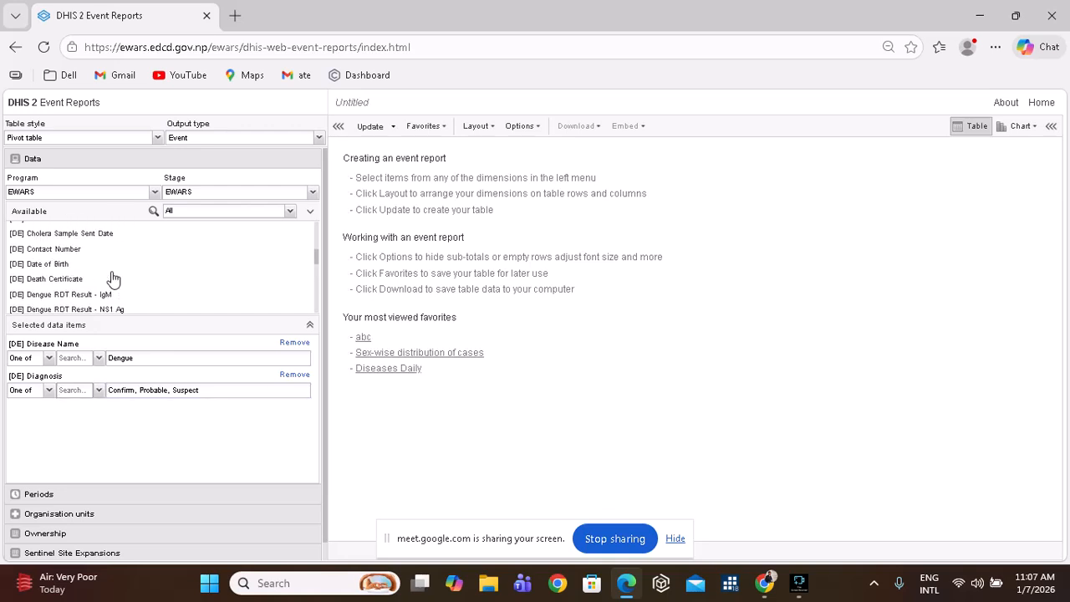
scroll(113, 280, "down", 1)
scroll(113, 280, "down", 2)
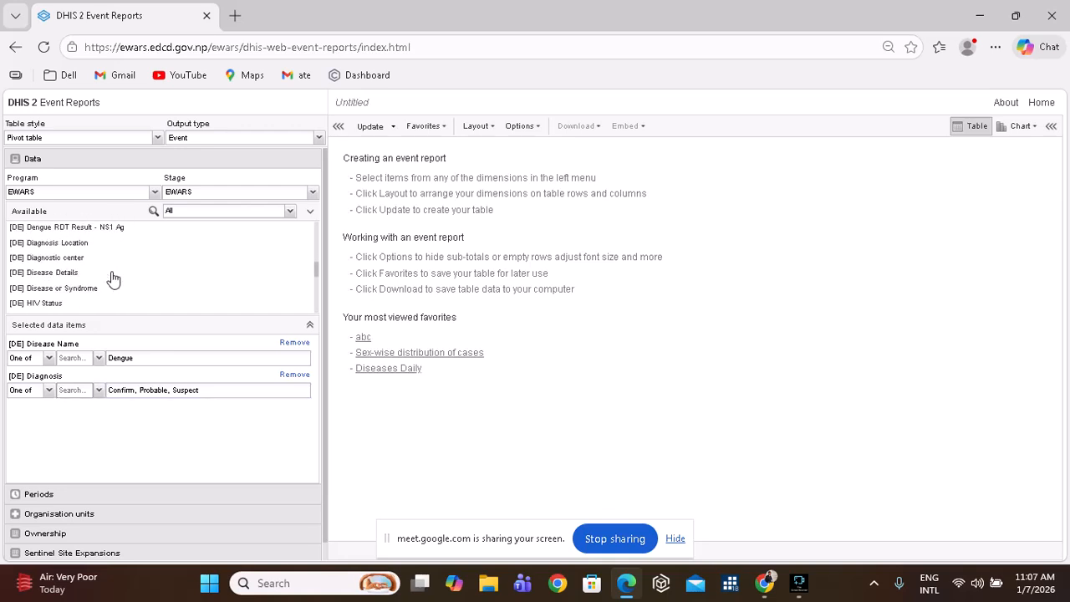
scroll(113, 279, "down", 4)
scroll(113, 278, "up", 4)
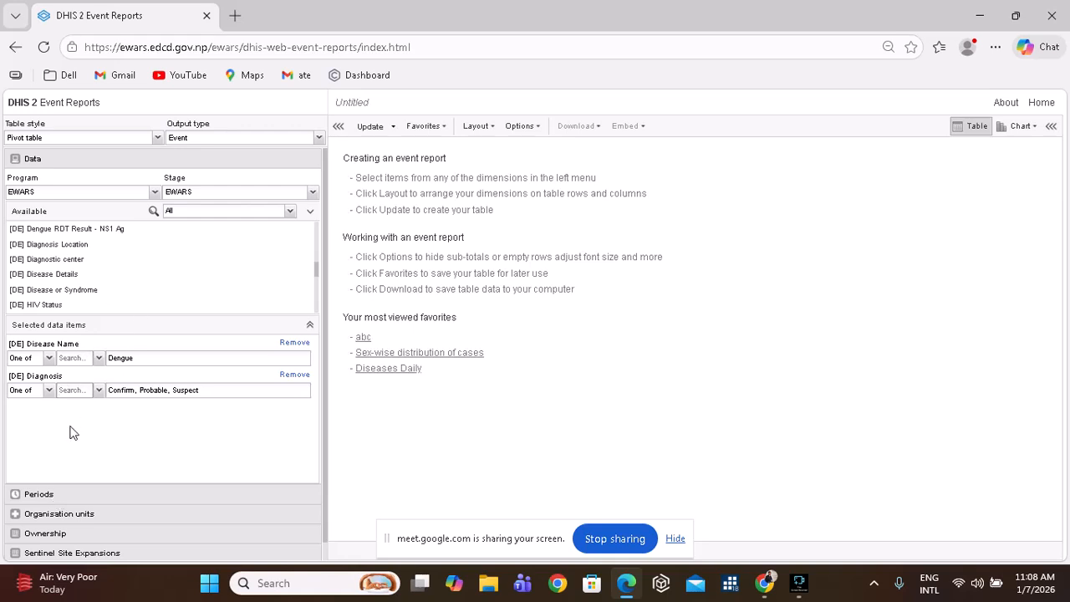
In Periods, keep fixed and relative periods and set the period type to Monthly.
left_click(74, 497)
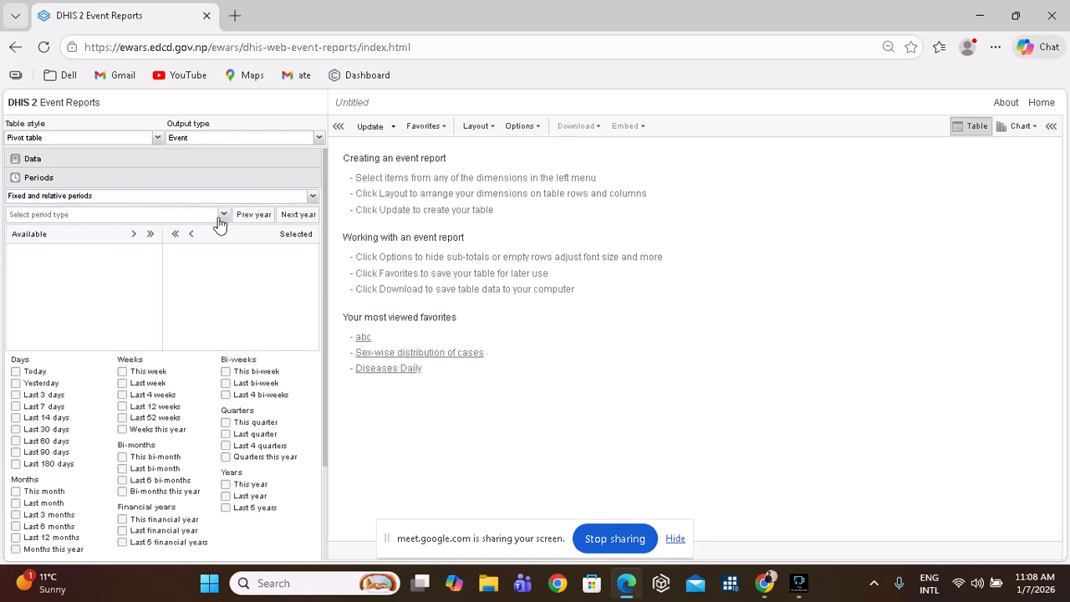
left_click(312, 197)
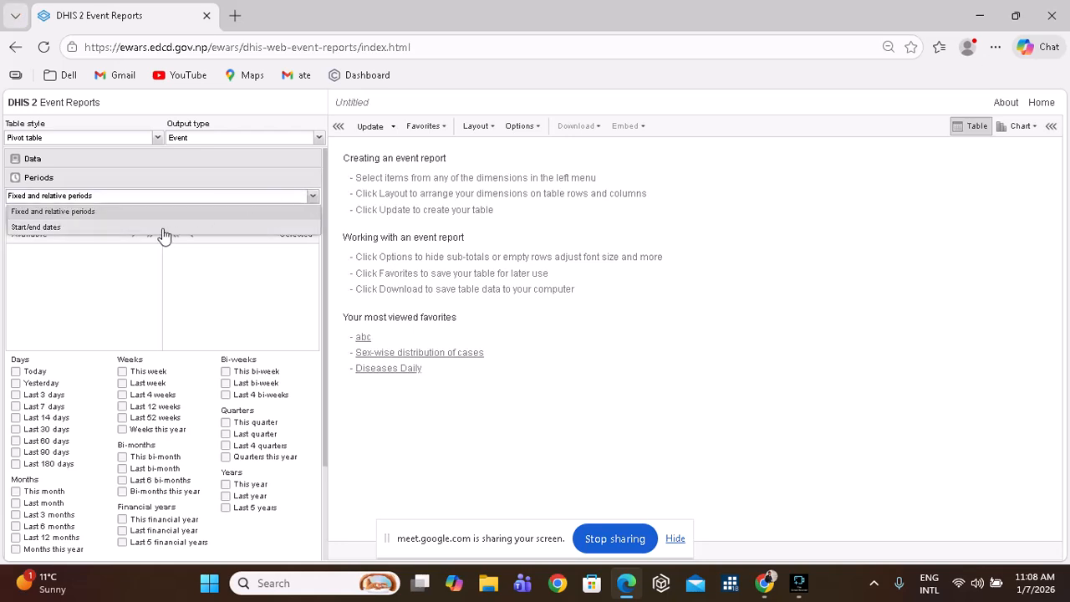
left_click(105, 274)
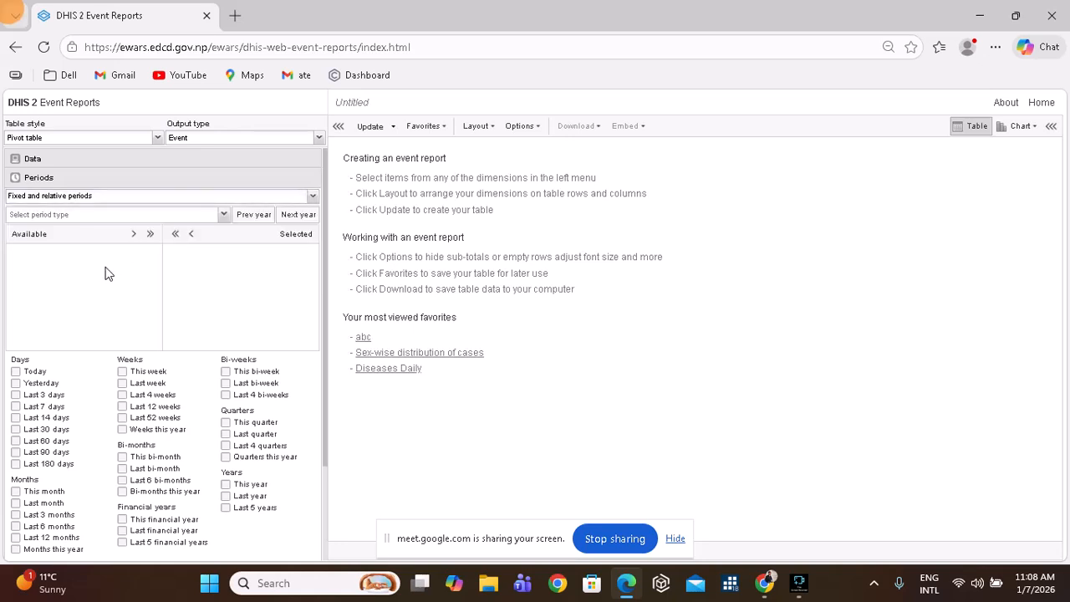
left_click(225, 215)
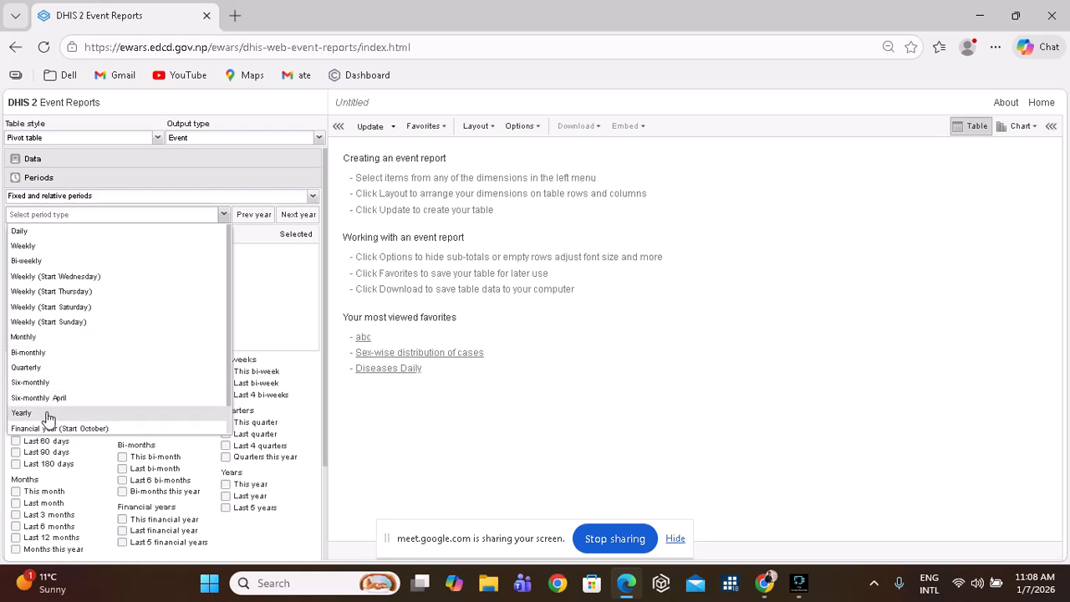
left_click(60, 343)
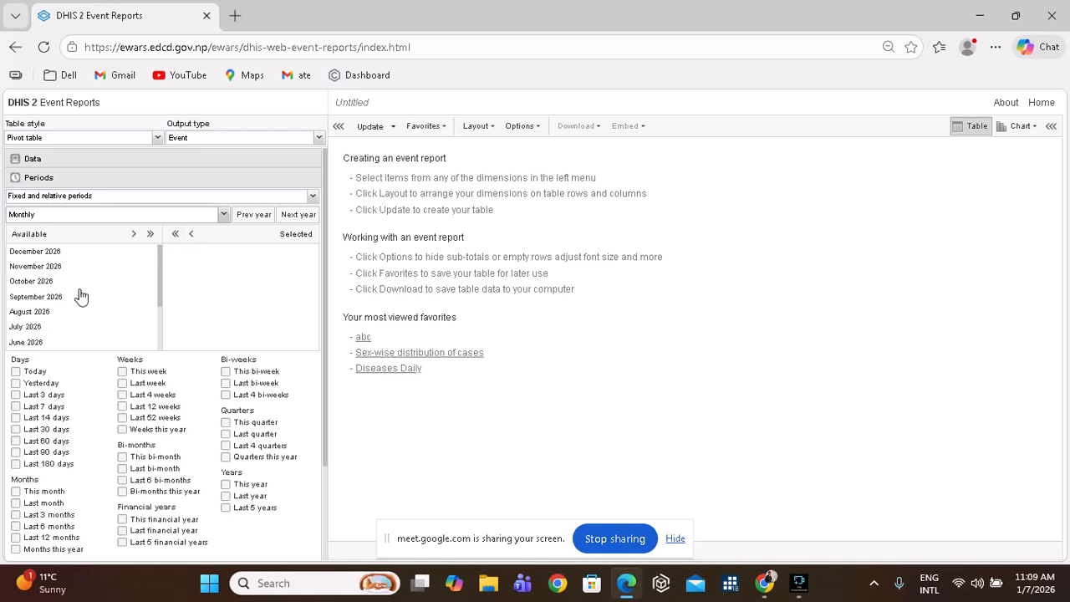
Step back to 2024 and move all twelve 2024 months into the selected periods.
left_click(254, 215)
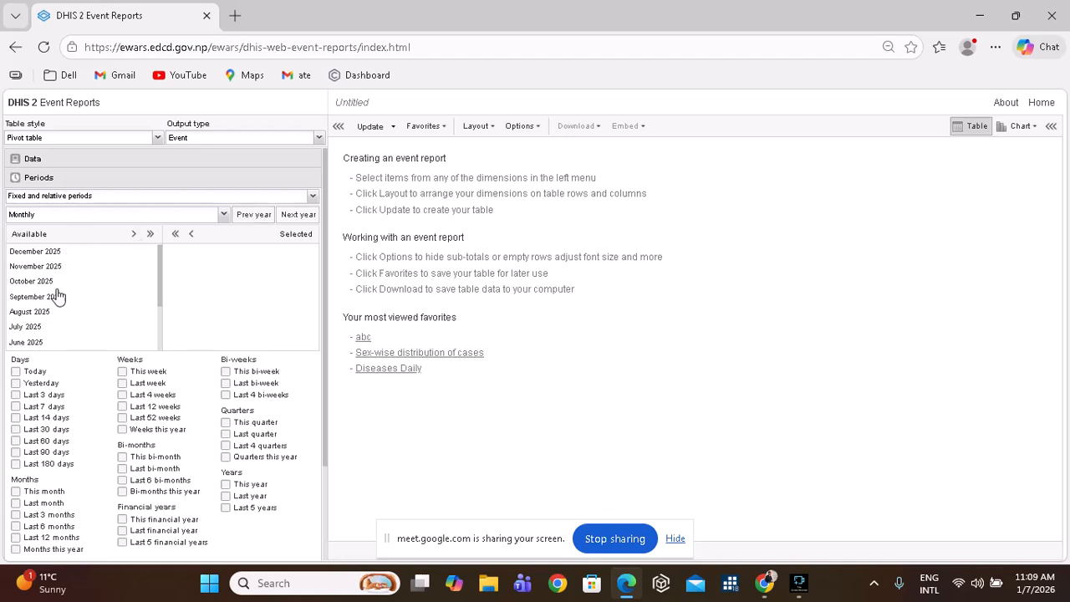
left_click(250, 216)
left_click(48, 255)
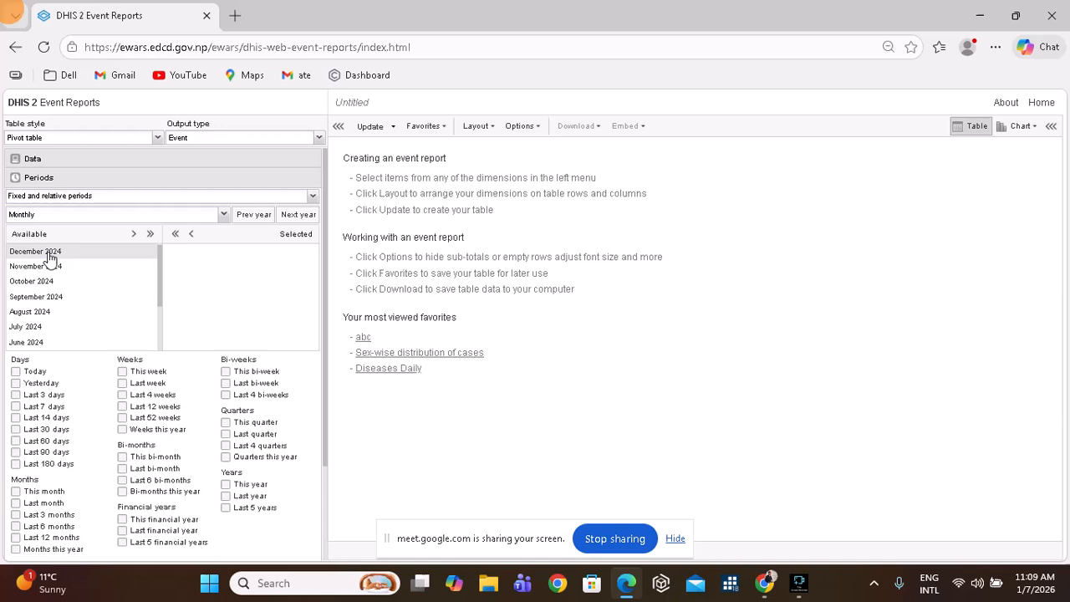
left_click(132, 237)
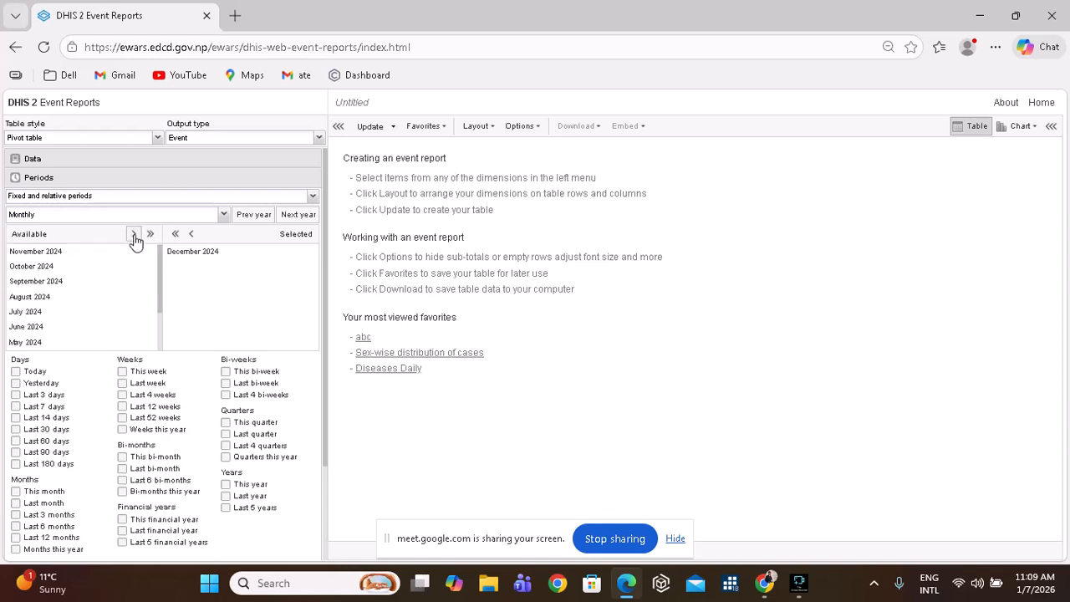
left_click(150, 237)
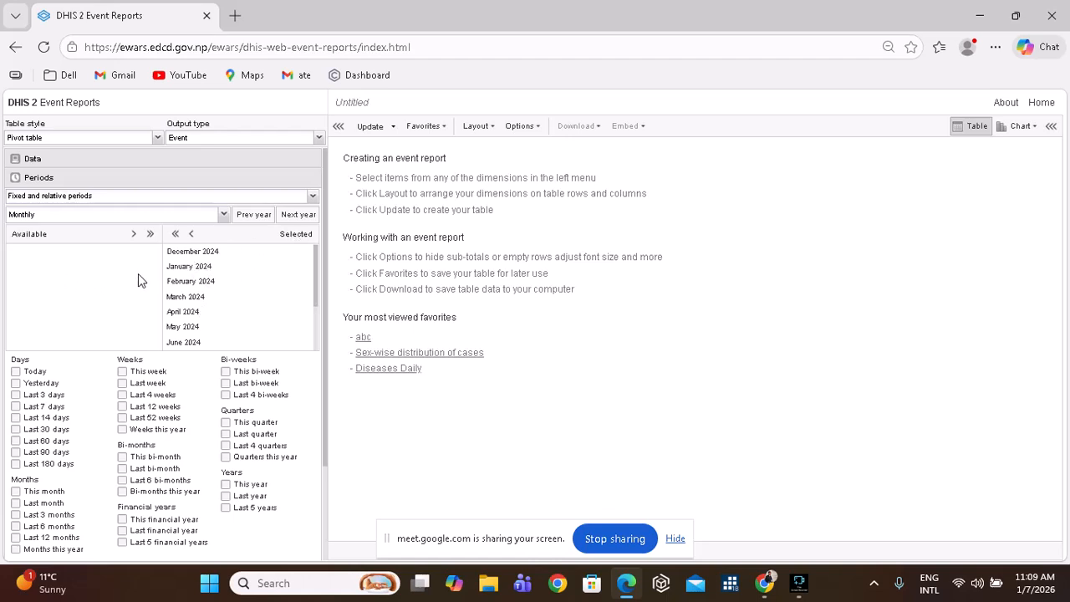
Navigate to 2025 and add all its months to the selected periods.
left_click(293, 219)
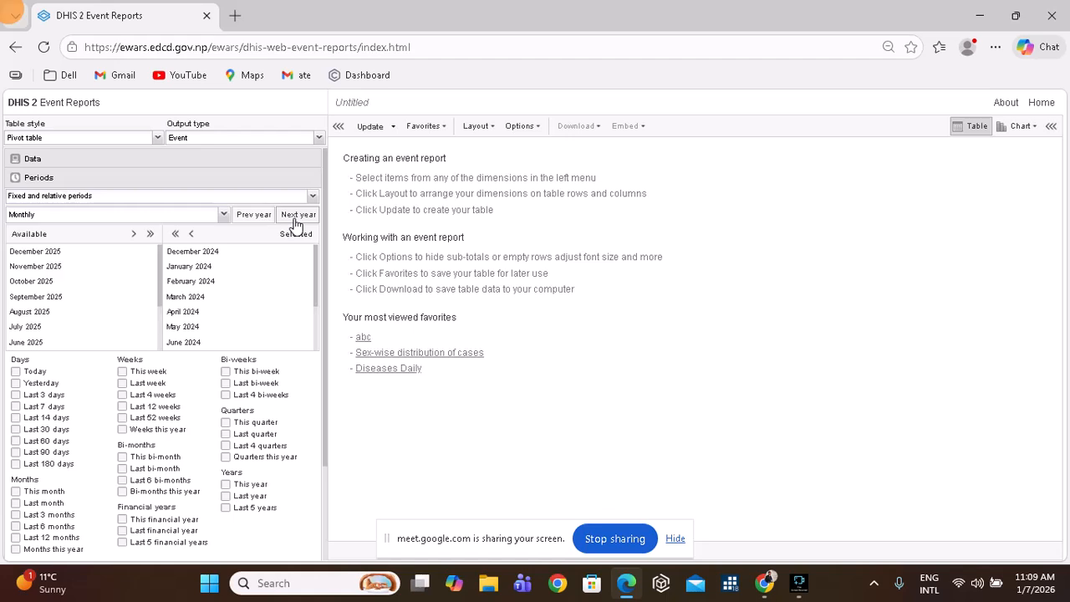
left_click(263, 219)
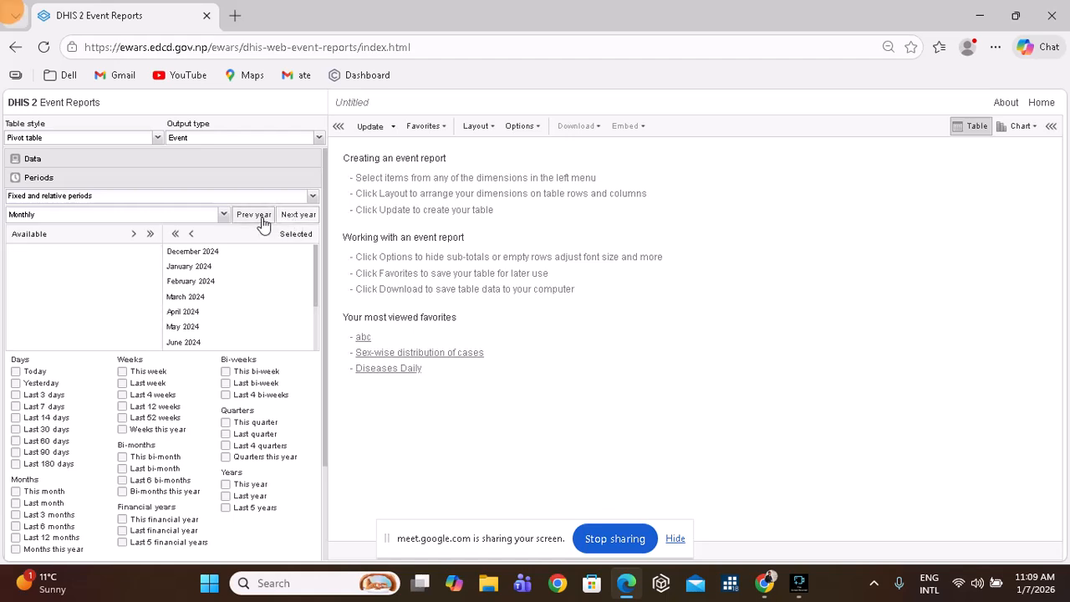
left_click(262, 219)
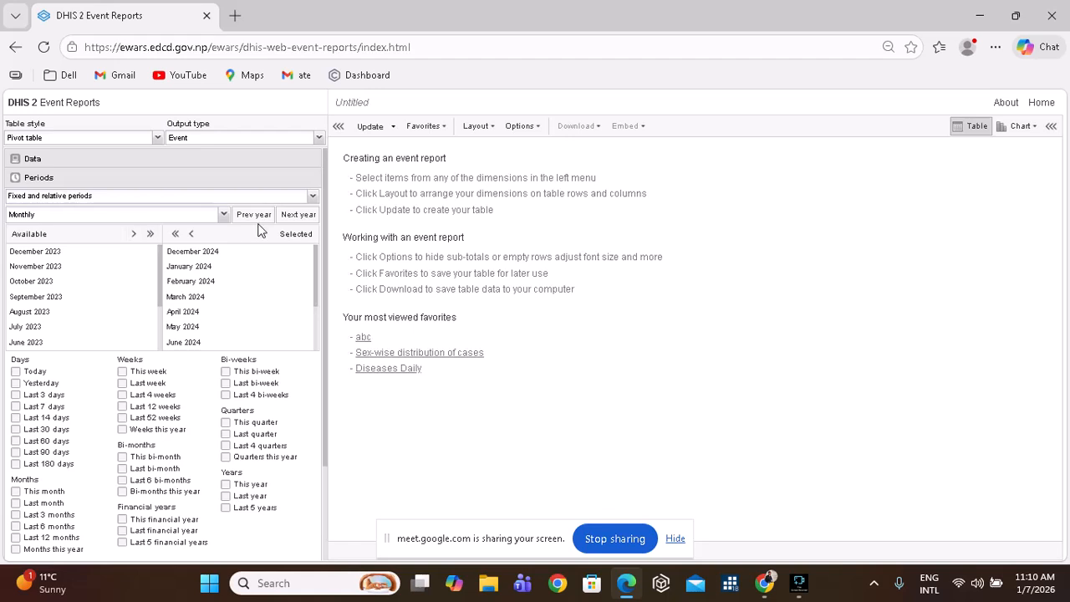
left_click(297, 216)
left_click(298, 216)
left_click(151, 234)
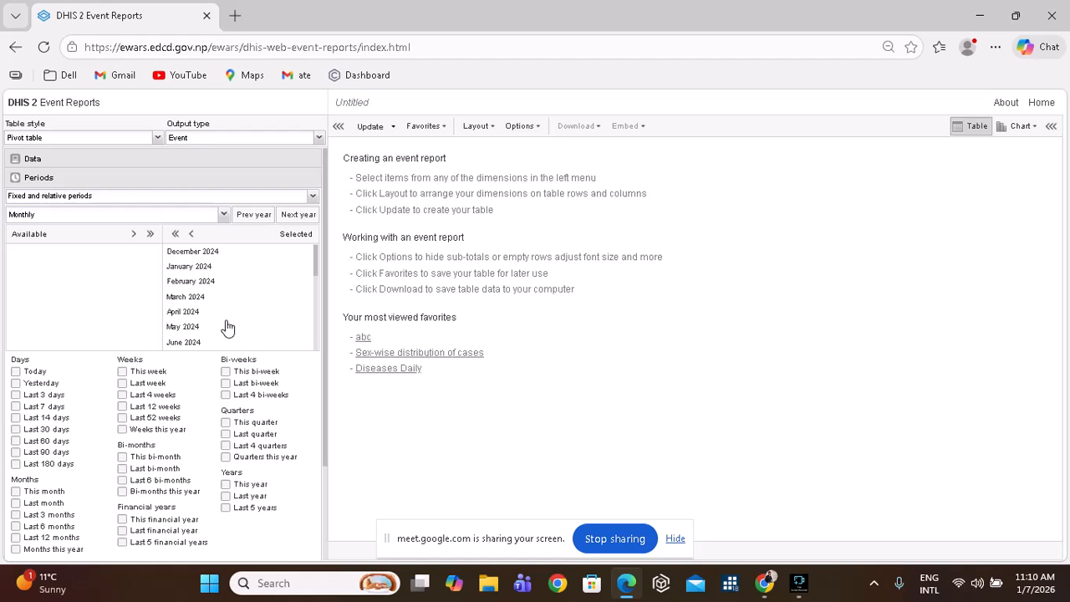
scroll(227, 326, "down", 2)
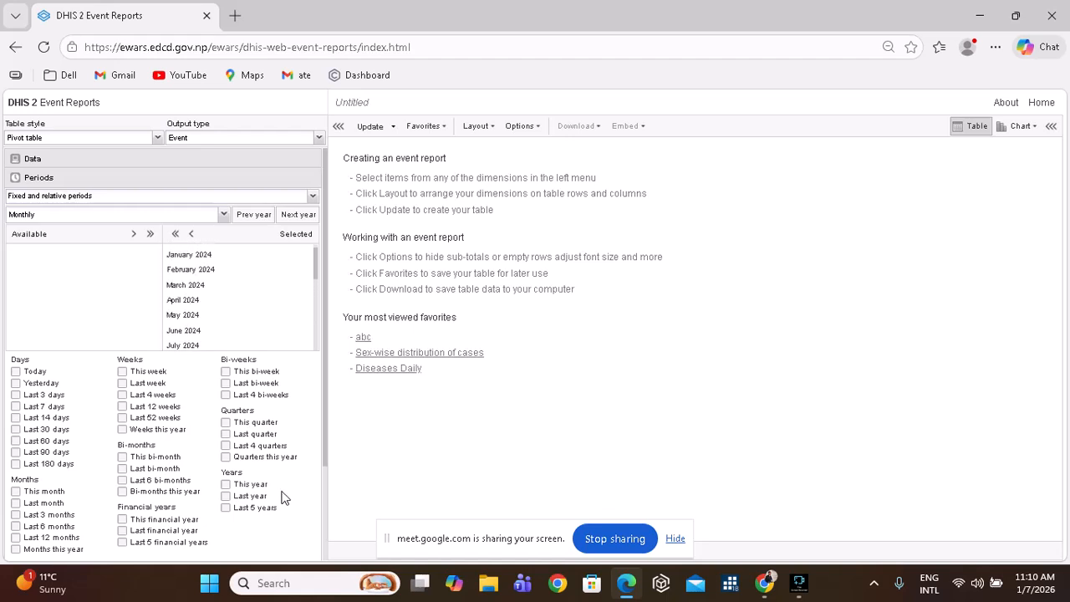
scroll(281, 499, "down", 2)
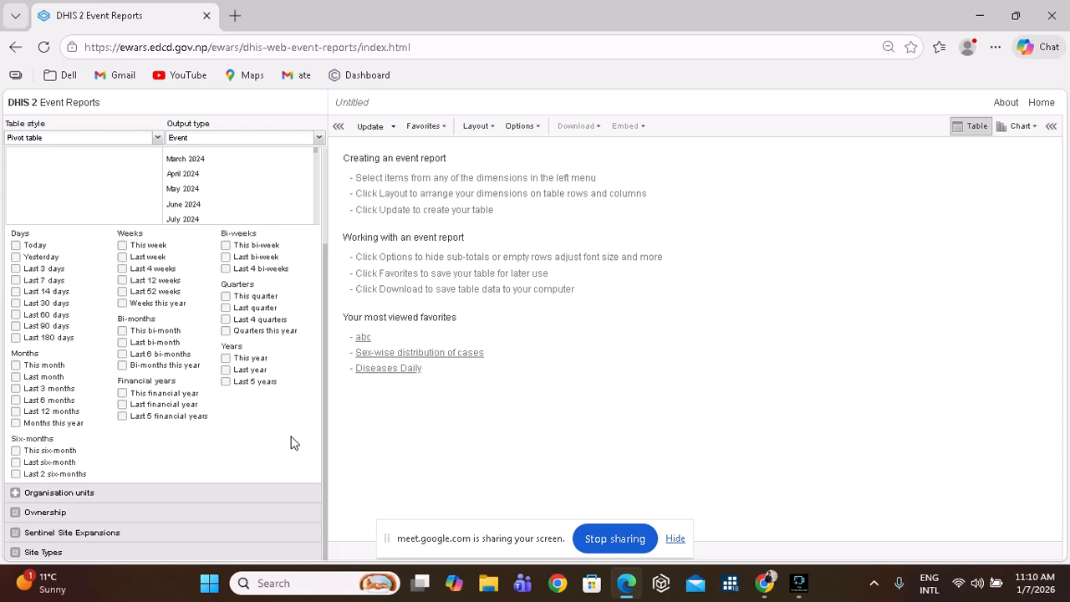
Choose DISTRICT HOSPITAL_ BAJURA via 701 BAJURA > 70106 Badimalika > Badimalika 08 and update the table.
left_click(76, 493)
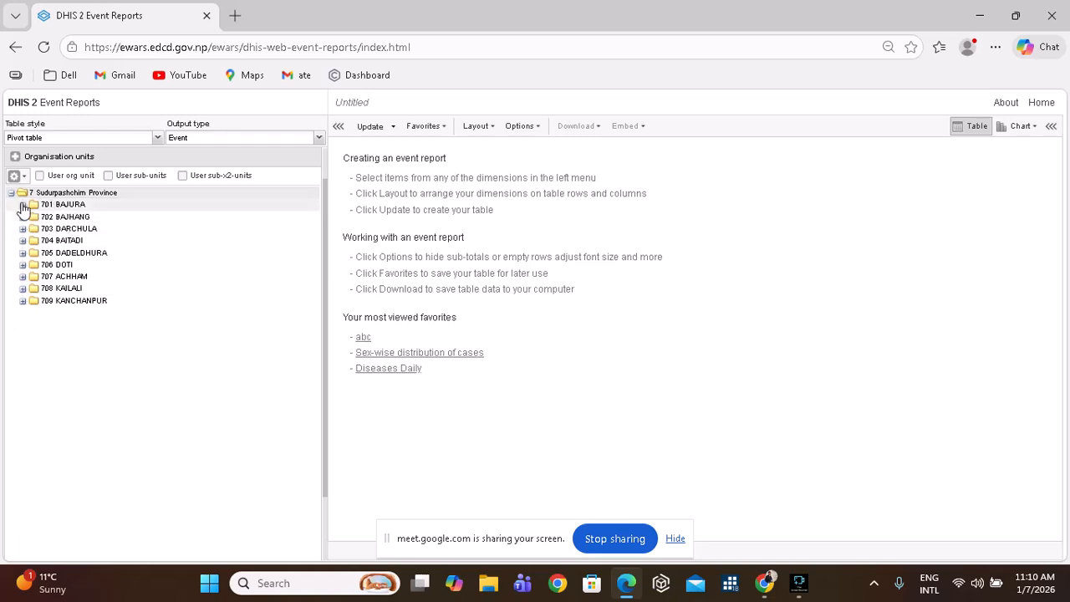
left_click(22, 205)
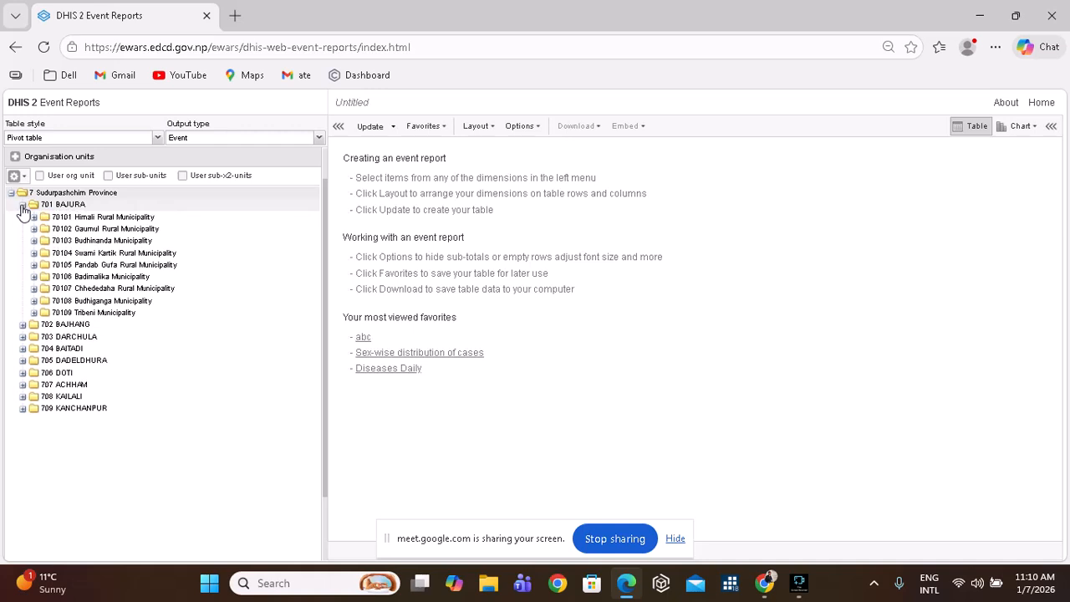
left_click(34, 276)
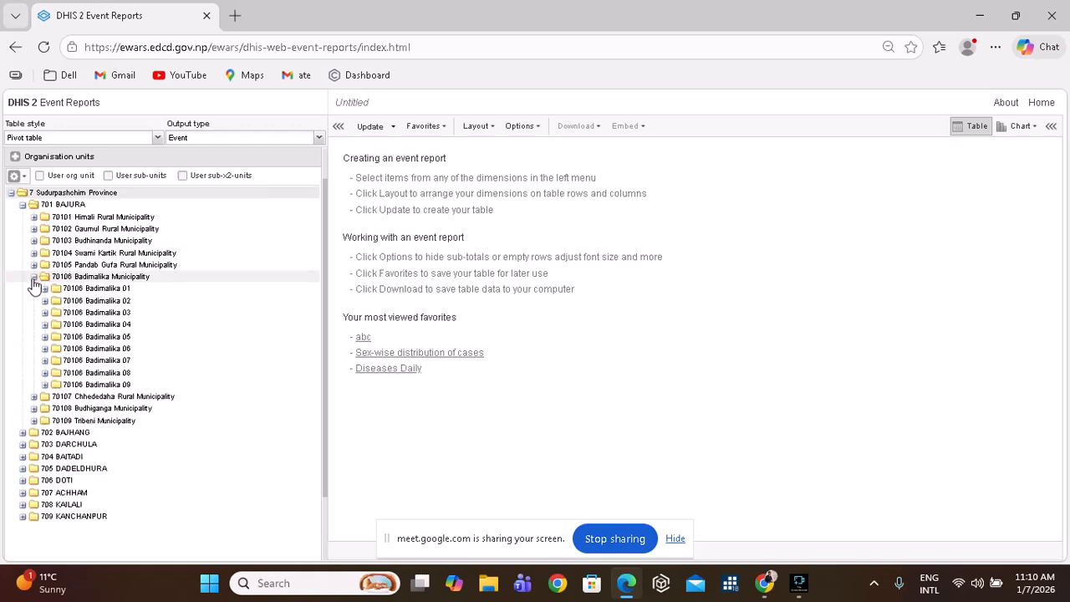
left_click(46, 374)
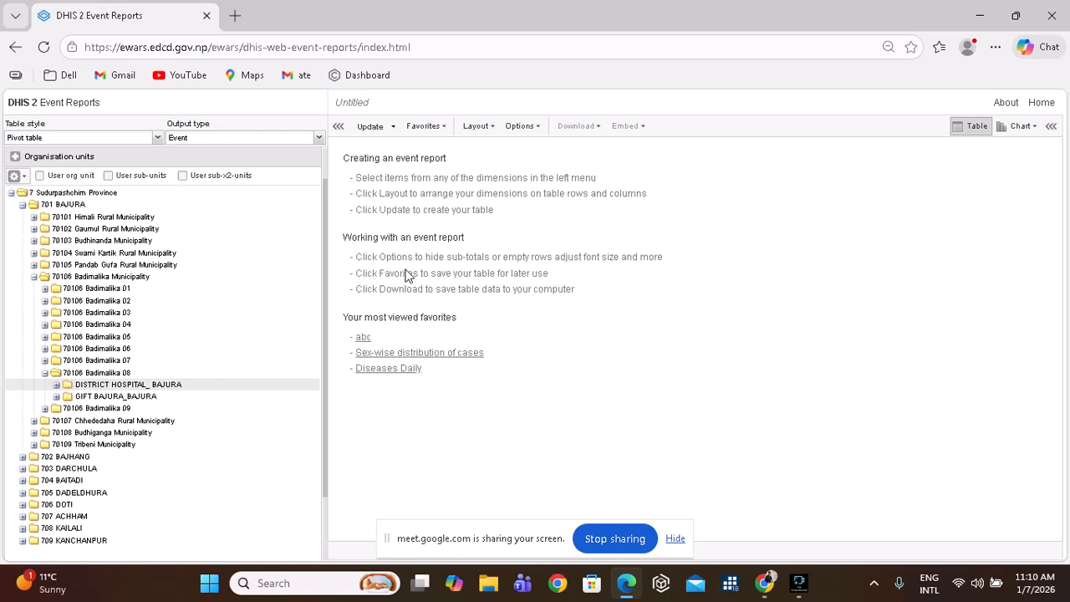
left_click(378, 129)
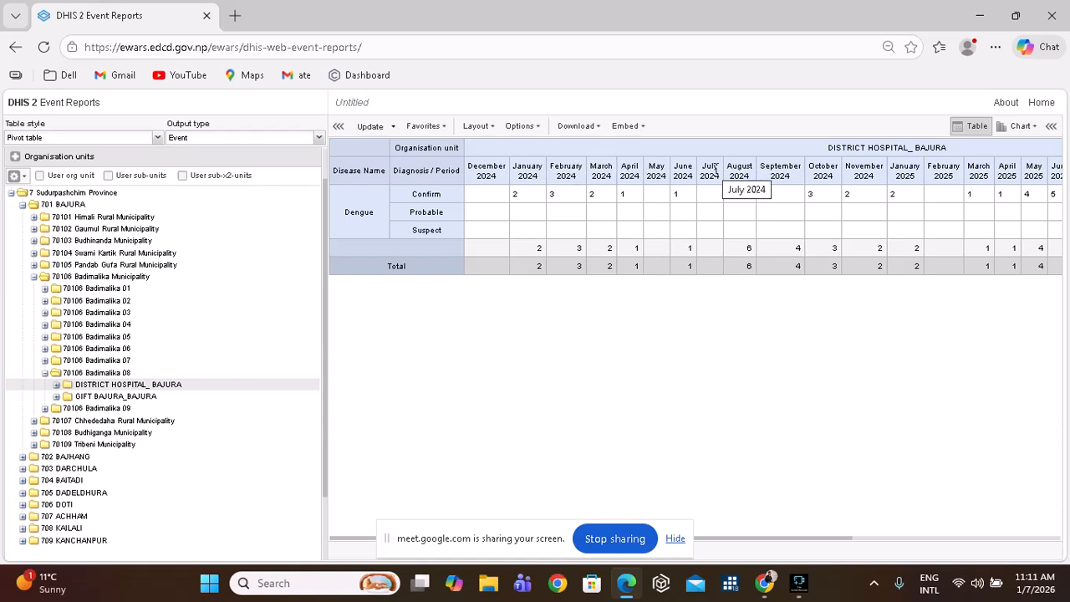
Move Disease Name and Organisation units to the report filter, Periods to rows, Diagnosis to columns, then update.
left_click(476, 129)
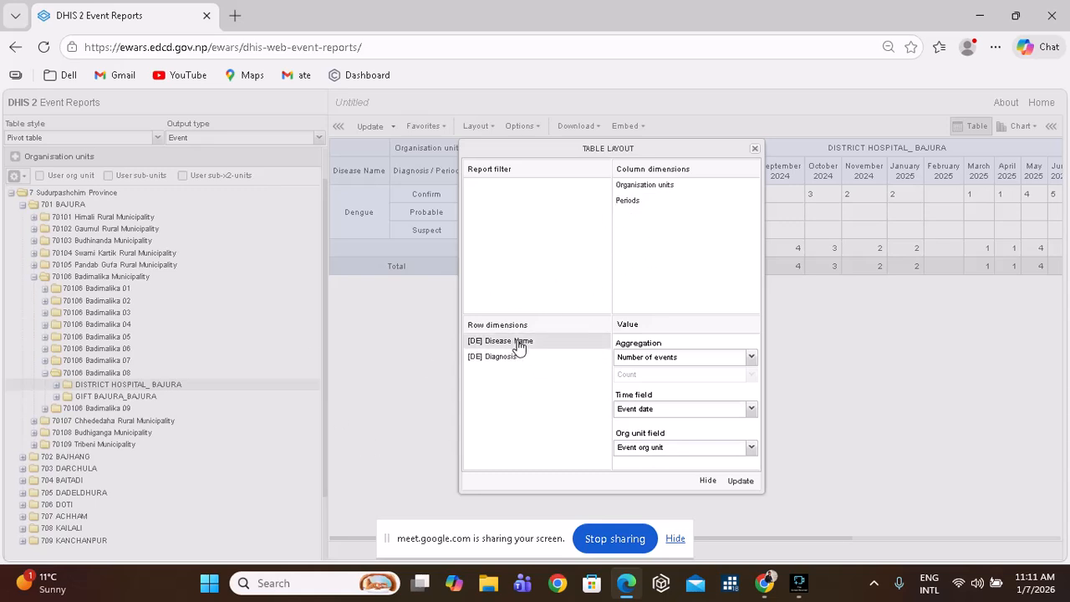
left_click_drag(518, 345, 526, 204)
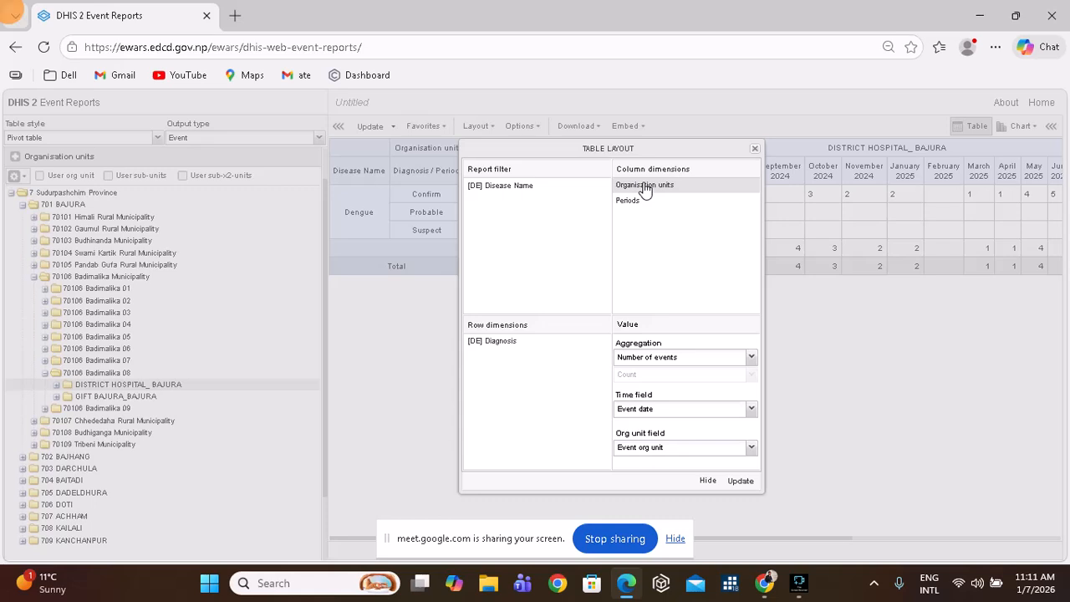
left_click_drag(644, 189, 538, 209)
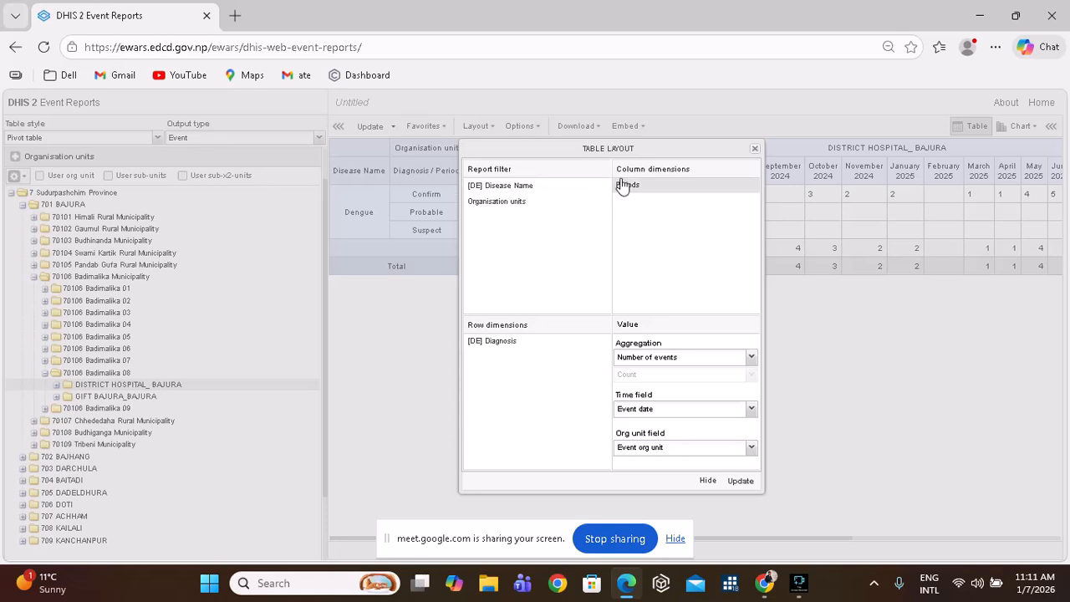
left_click_drag(625, 187, 546, 373)
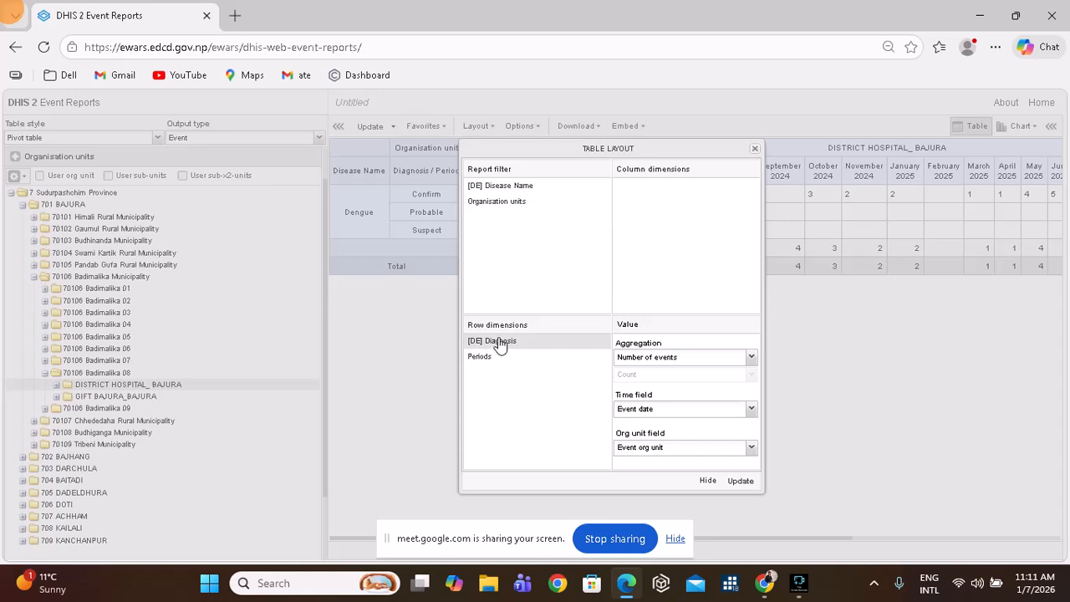
left_click_drag(498, 345, 636, 191)
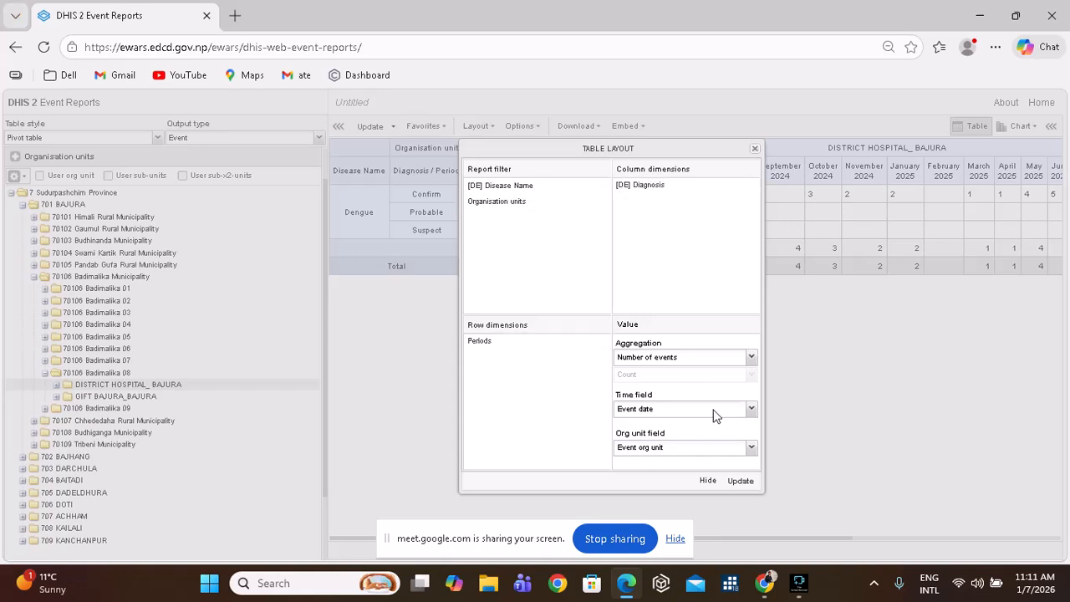
left_click(742, 481)
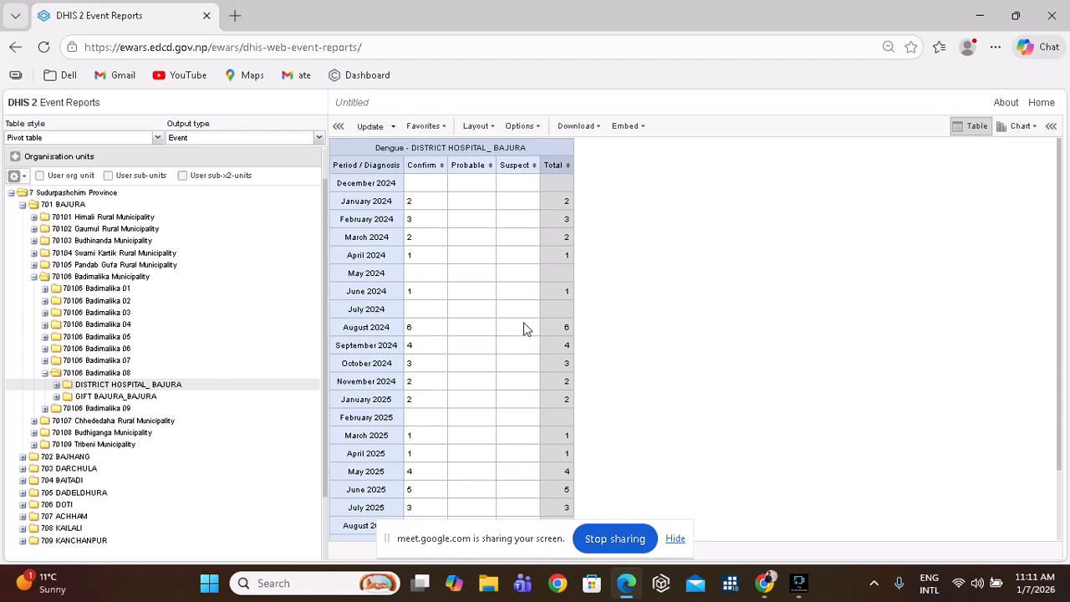
Export the Dengue month-by-diagnosis table as a Microsoft Excel (.xls) file.
scroll(523, 322, "down", 1)
scroll(526, 327, "up", 1)
scroll(443, 289, "down", 2)
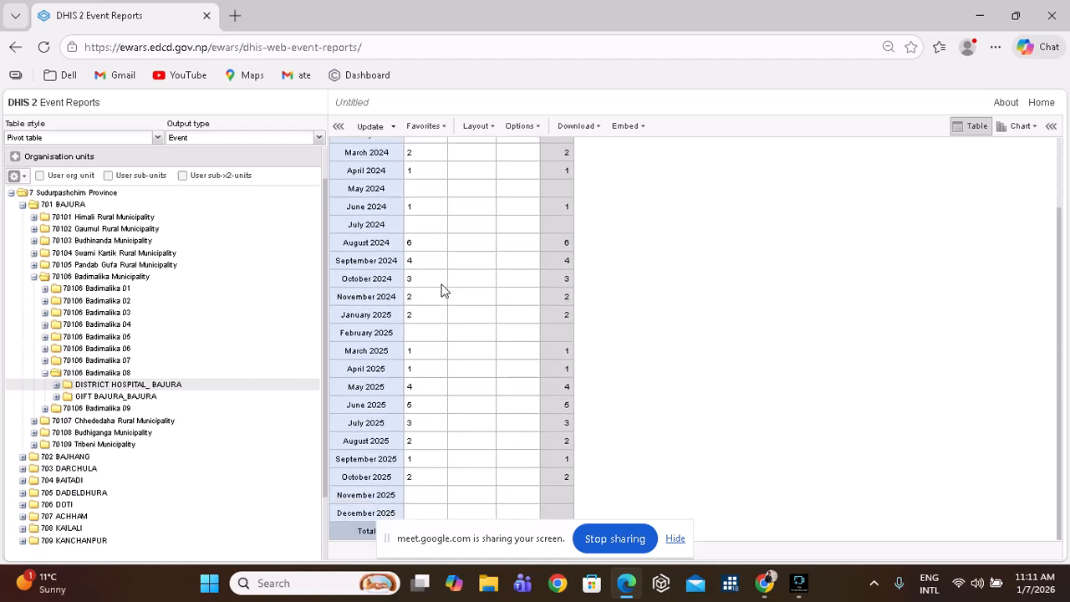
scroll(444, 289, "up", 1)
scroll(443, 290, "up", 2)
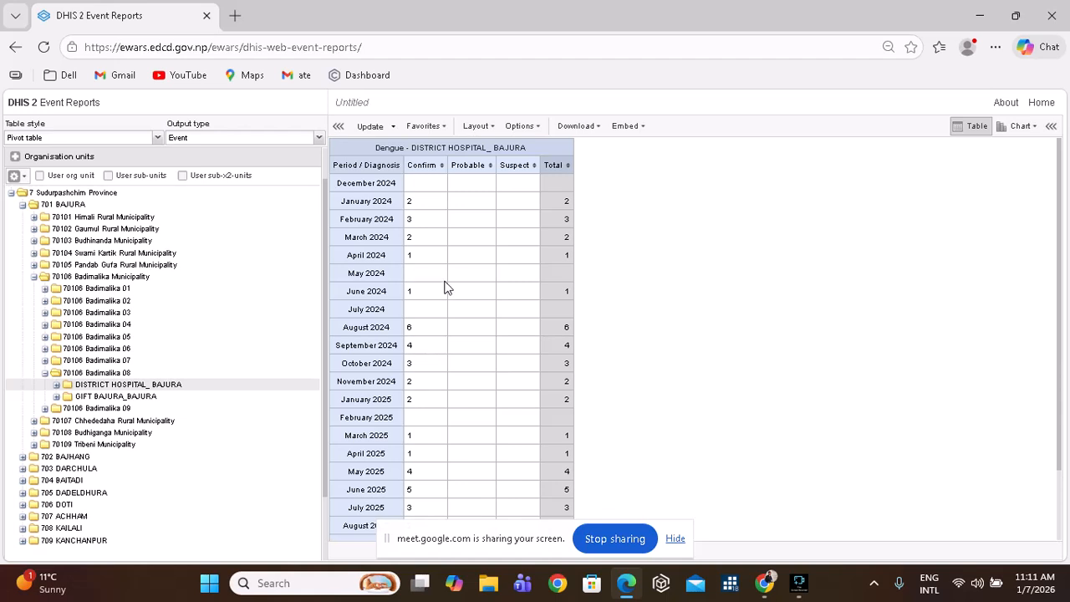
left_click(600, 133)
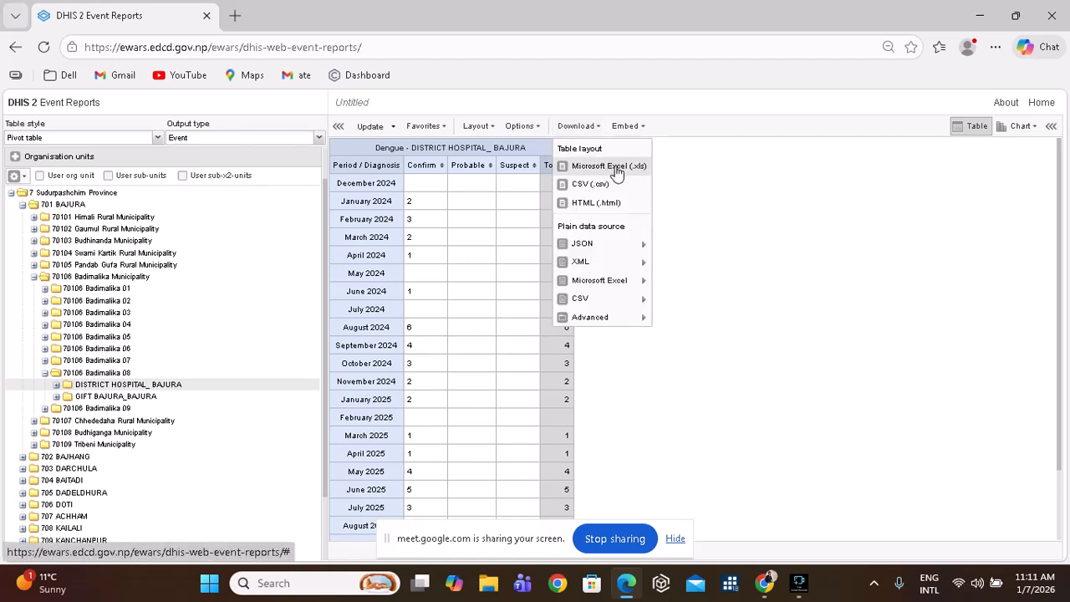
left_click(617, 168)
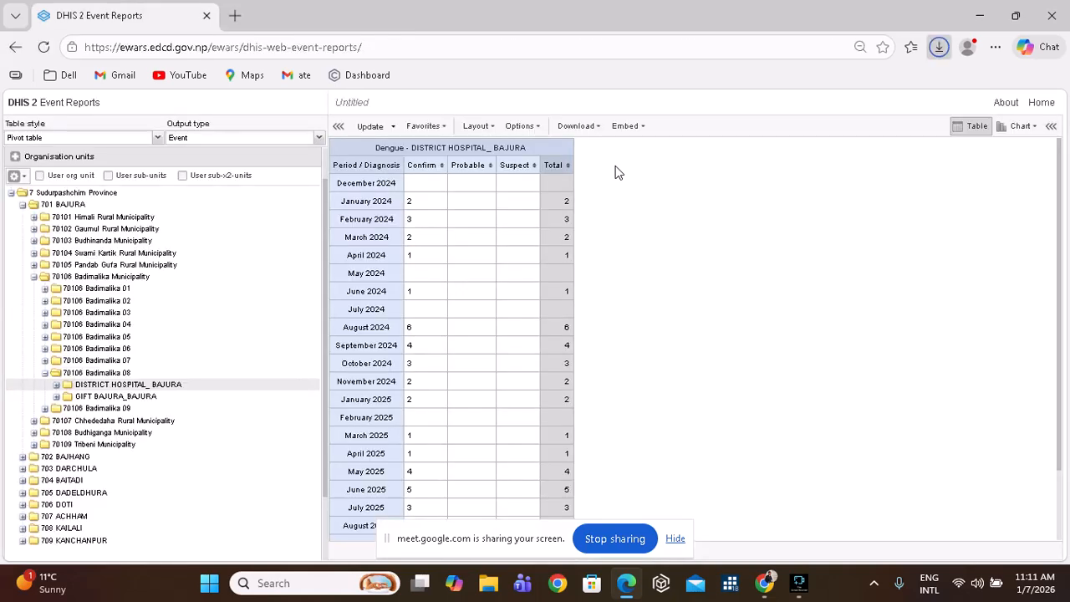
Try opening events.xls from its folder, dismiss the VCRUNTIME140_1.dll error, and return to the report.
left_click(940, 109)
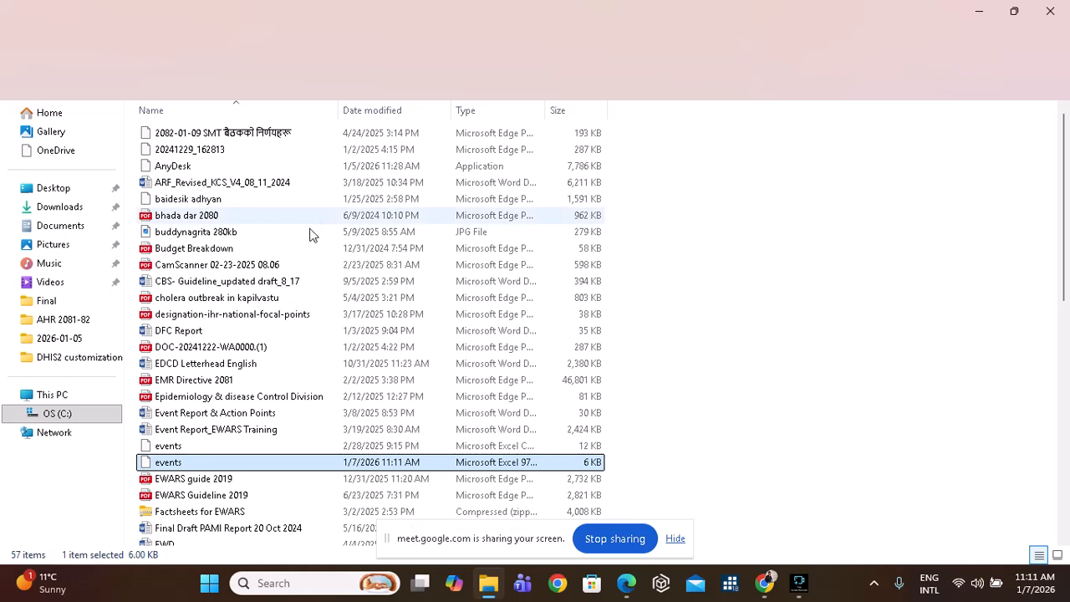
double_click(174, 464)
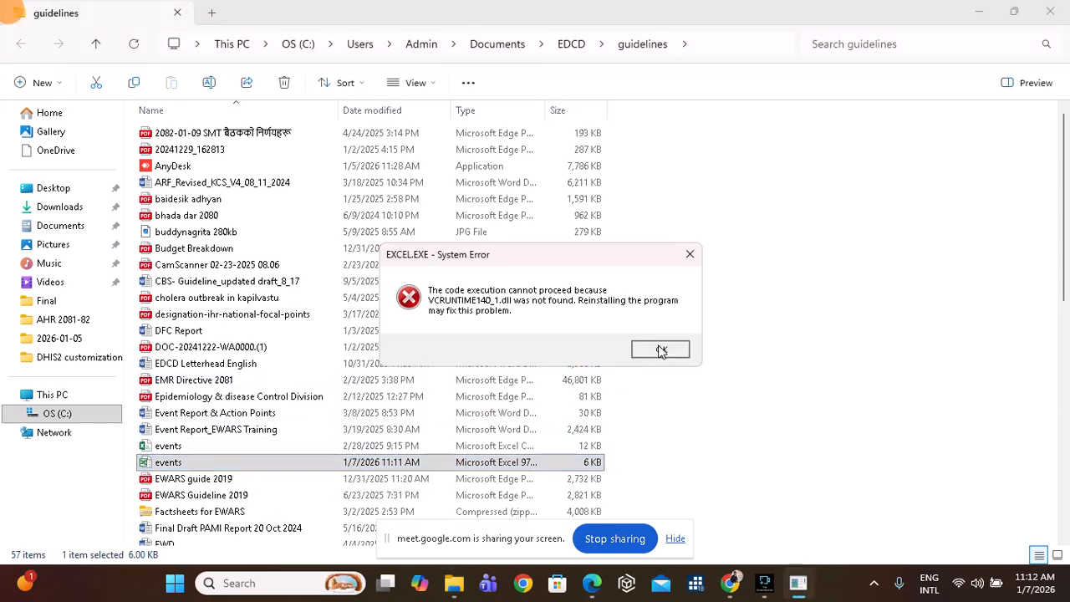
left_click(660, 349)
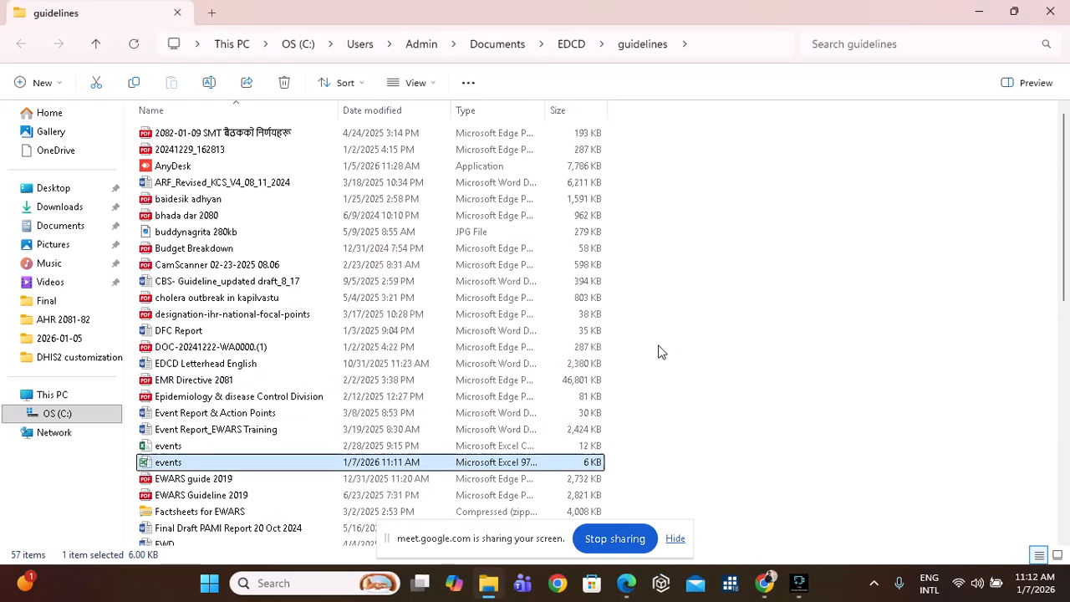
left_click(979, 12)
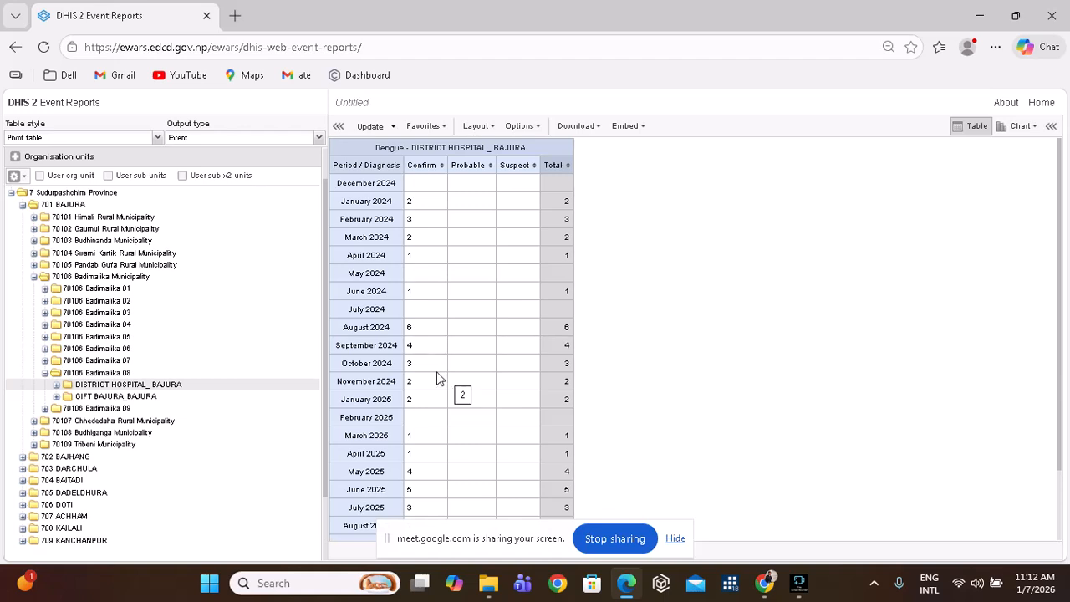
Show the Table style choices, Pivot table and Line list.
left_click(158, 140)
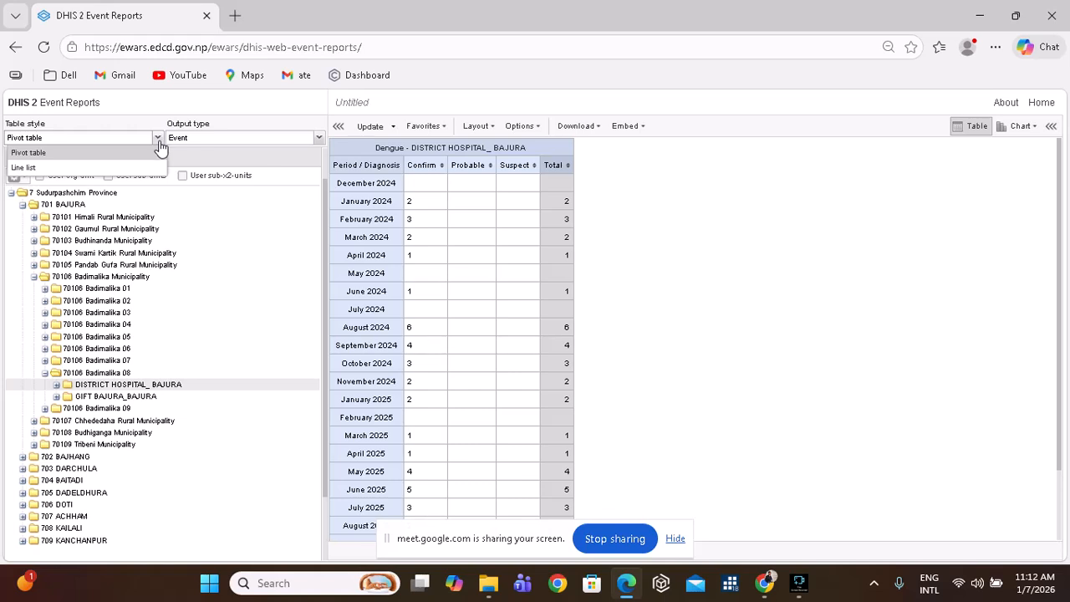
Toggle the table style between Pivot table and Line list, ending on Line list.
left_click(114, 168)
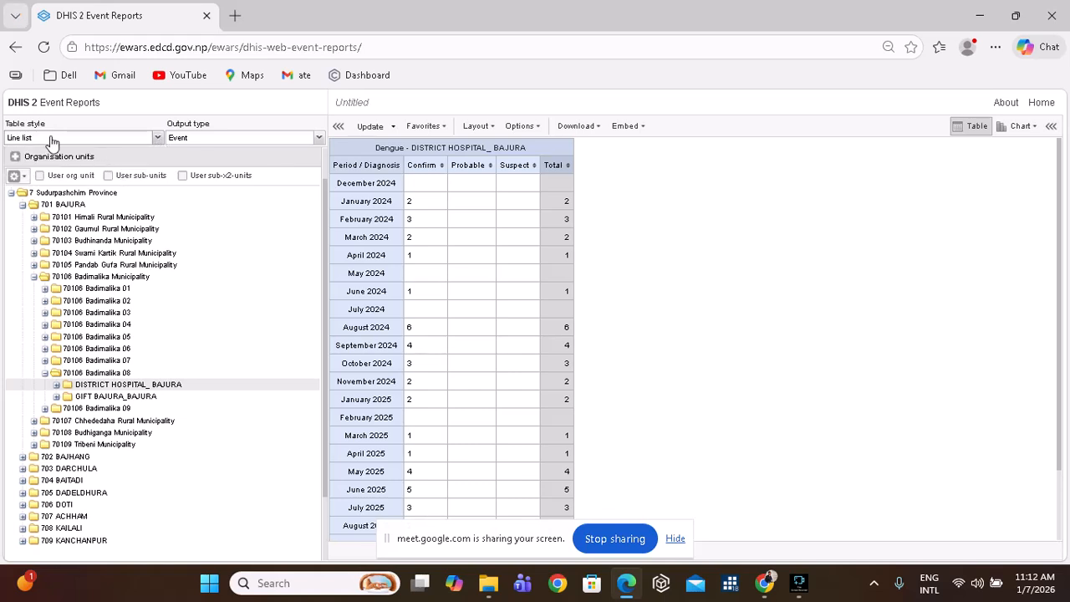
left_click(157, 139)
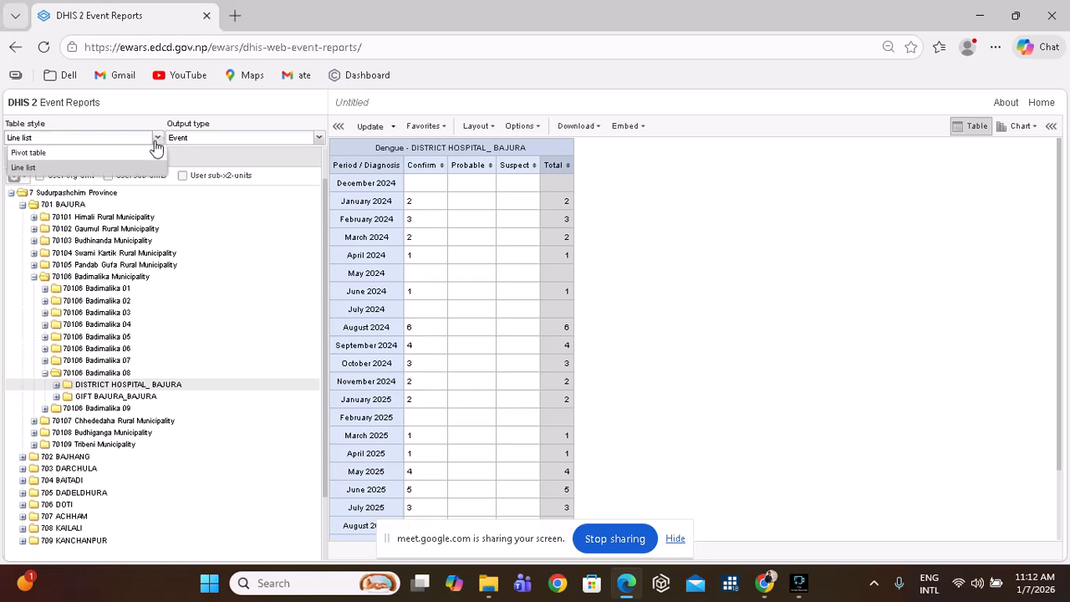
left_click(109, 153)
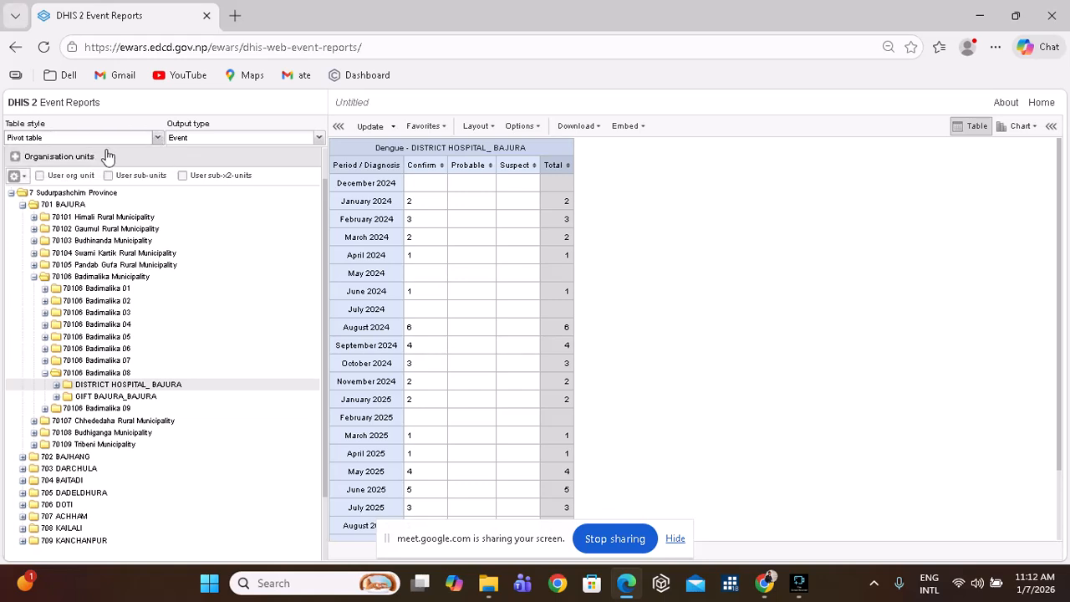
left_click(155, 139)
left_click(82, 170)
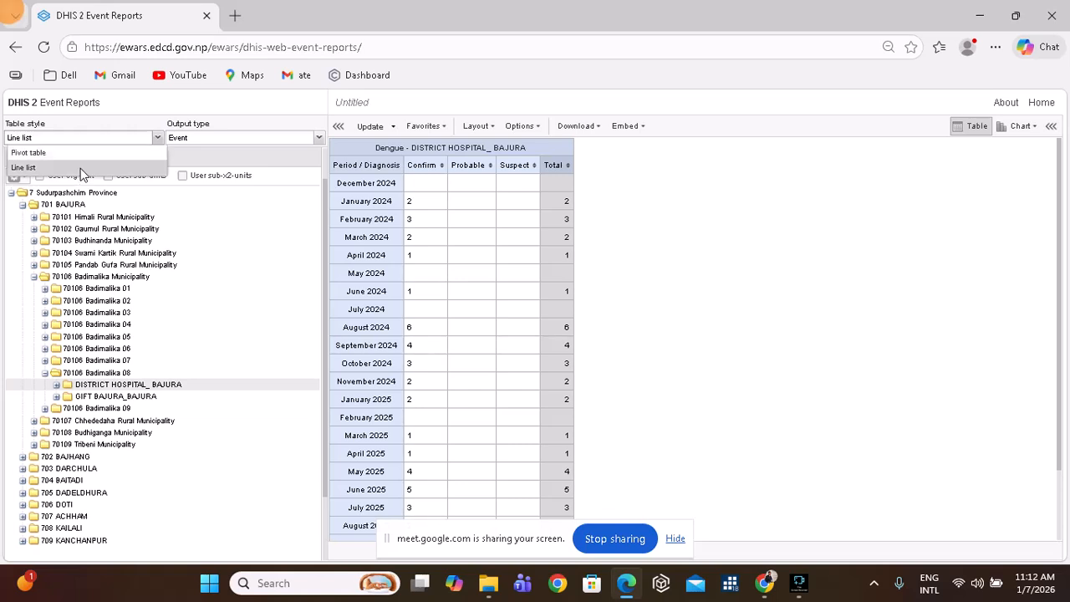
Refresh the Dengue report as a line list of individual cases.
left_click(368, 128)
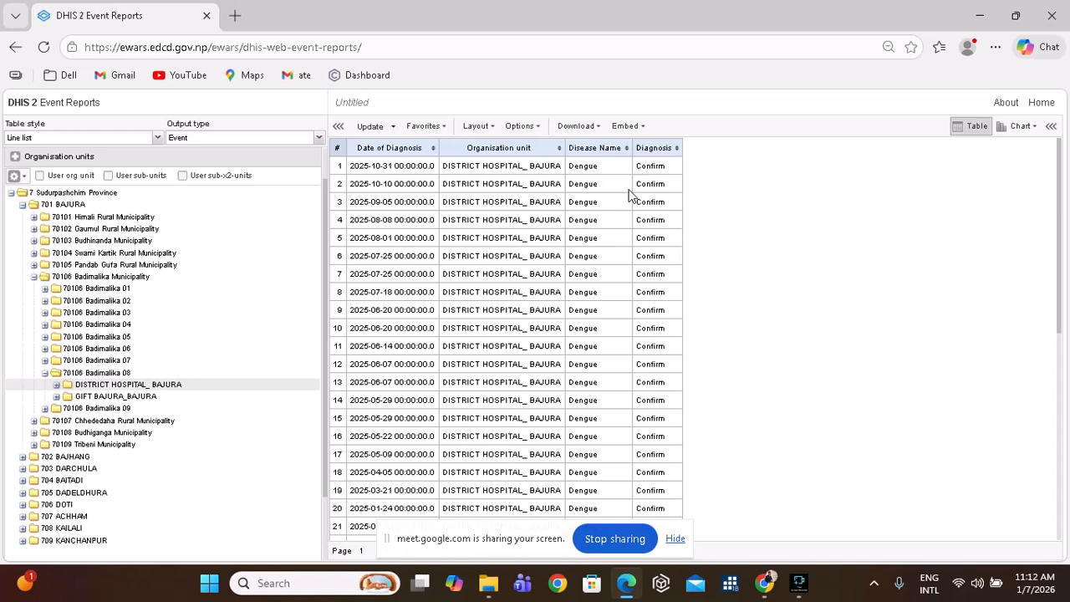
scroll(171, 283, "up", 1)
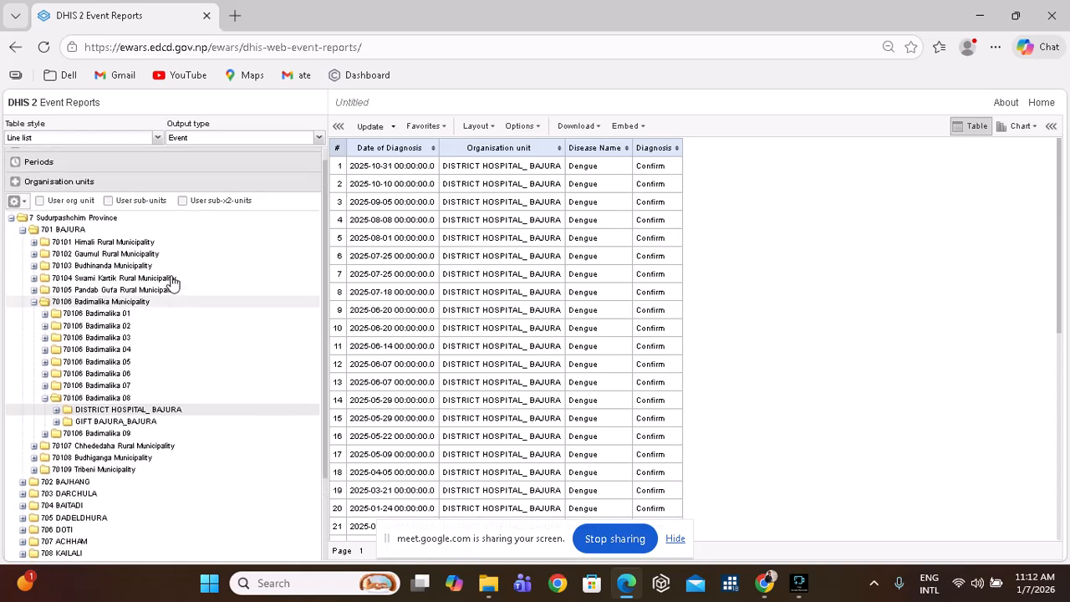
scroll(171, 283, "up", 1)
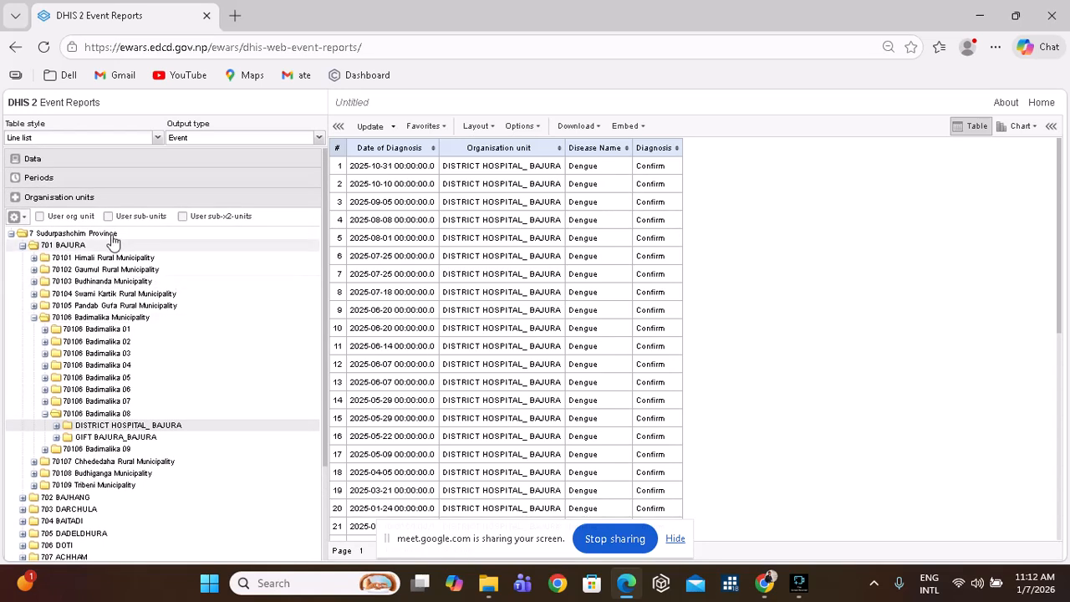
Add [DE] Patient Name from the Data section and refresh the line list.
left_click(43, 161)
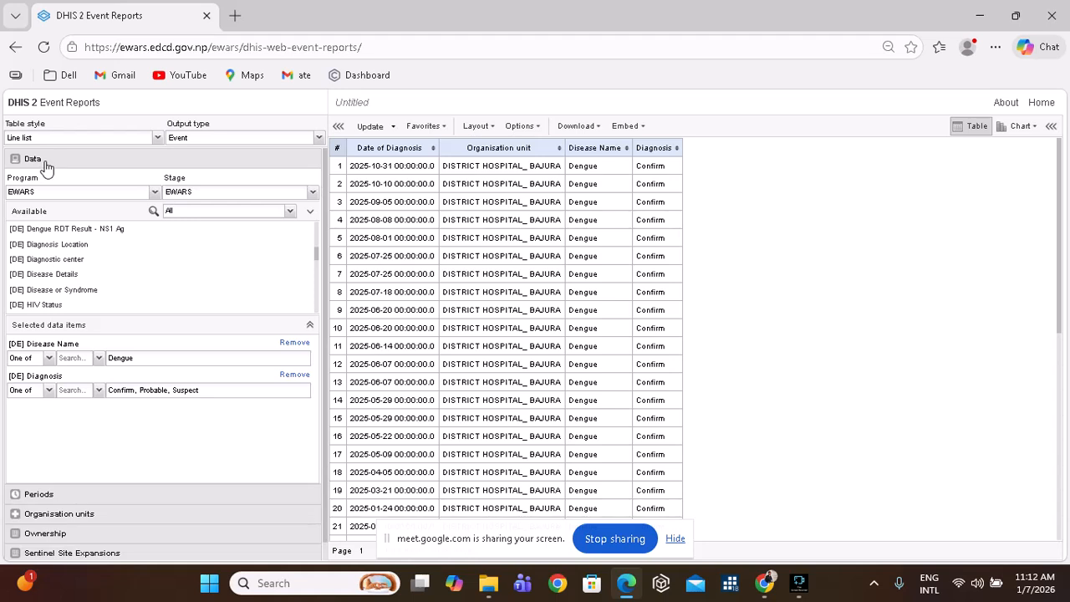
scroll(71, 266, "down", 4)
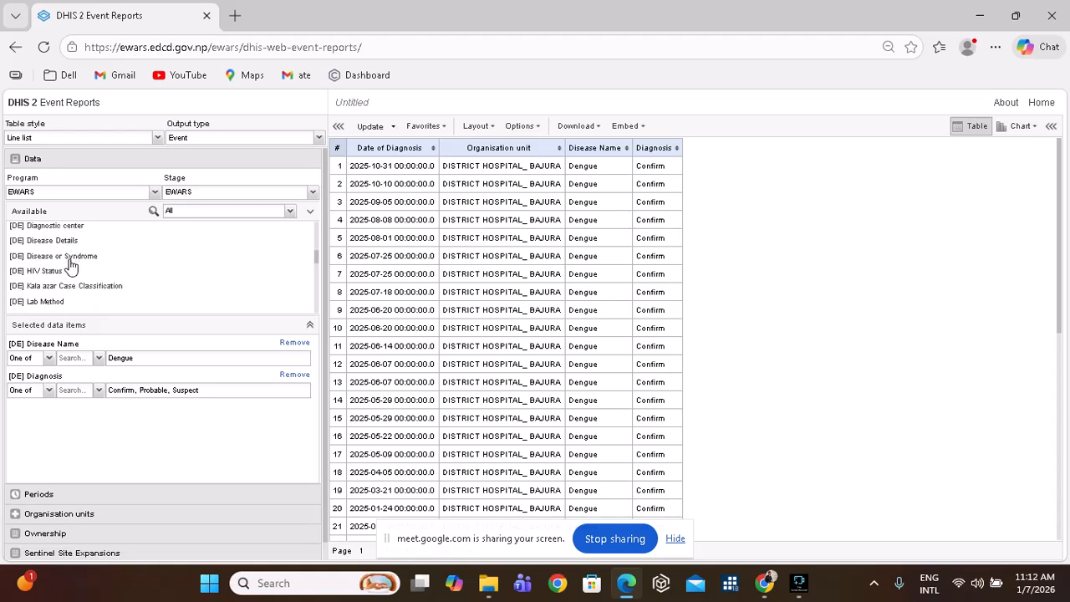
scroll(70, 266, "down", 3)
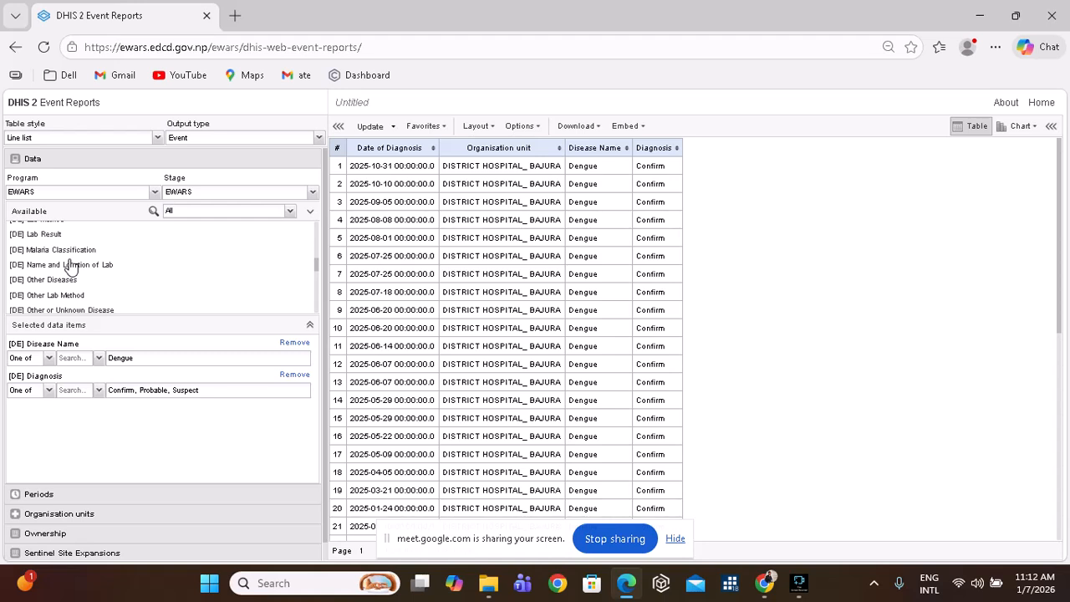
scroll(70, 266, "up", 4)
scroll(71, 266, "up", 4)
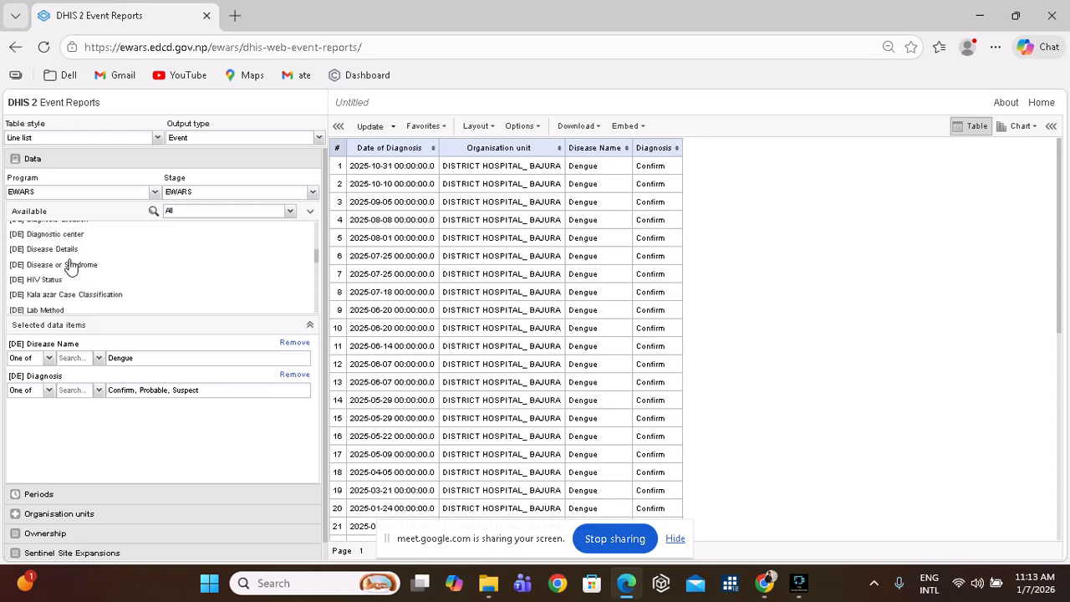
scroll(70, 266, "down", 4)
scroll(70, 265, "down", 5)
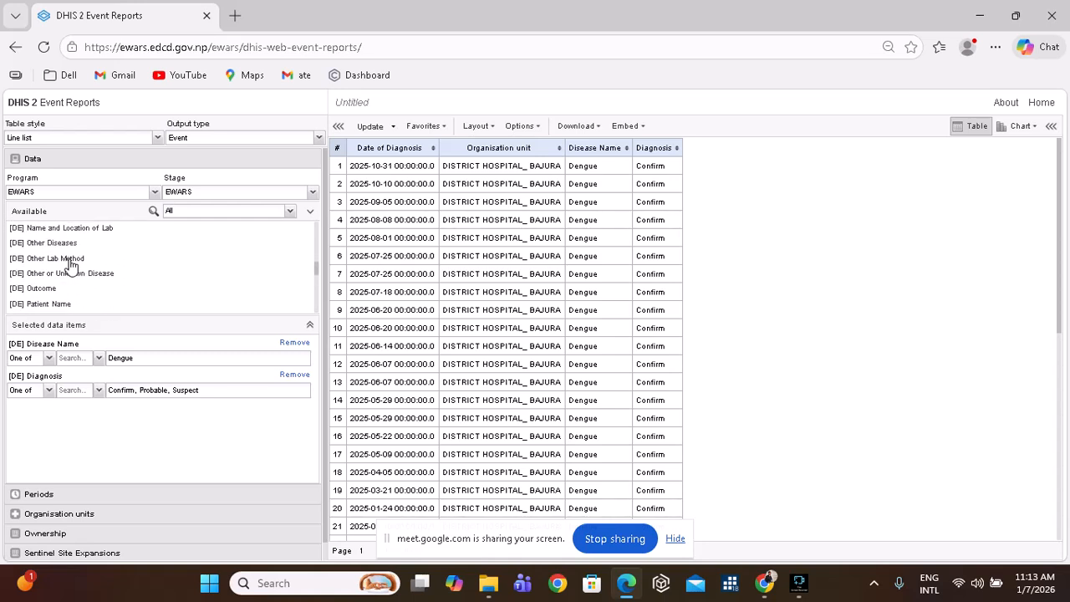
scroll(64, 264, "down", 2)
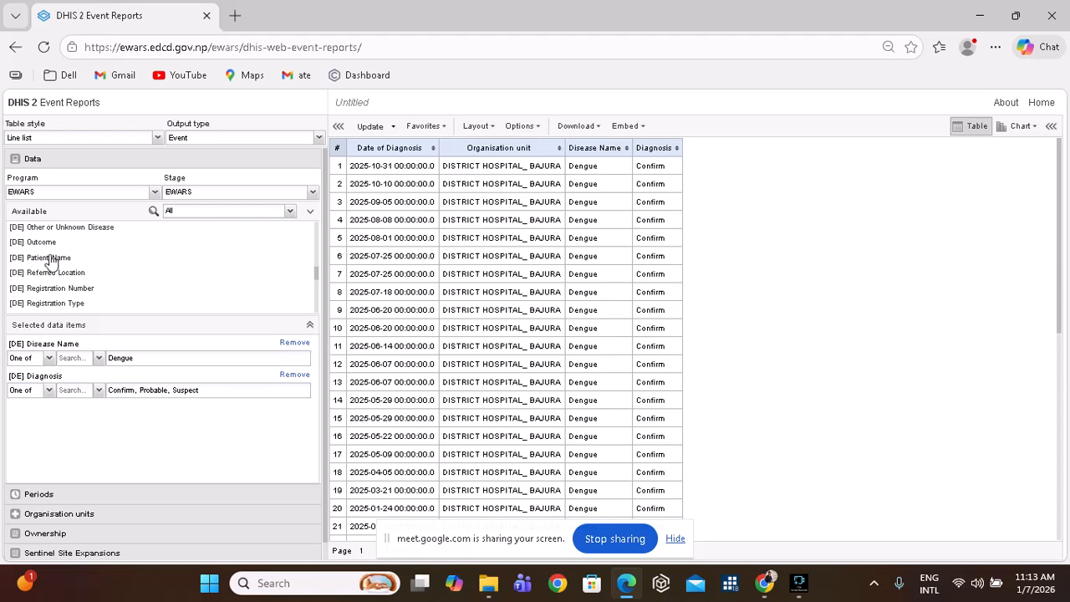
double_click(52, 262)
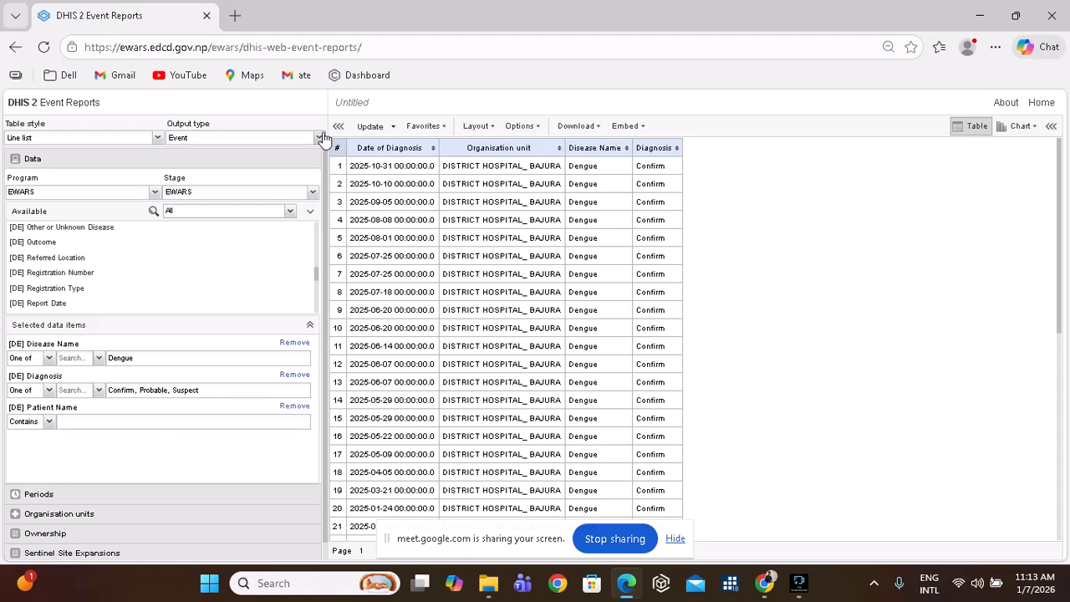
left_click(372, 128)
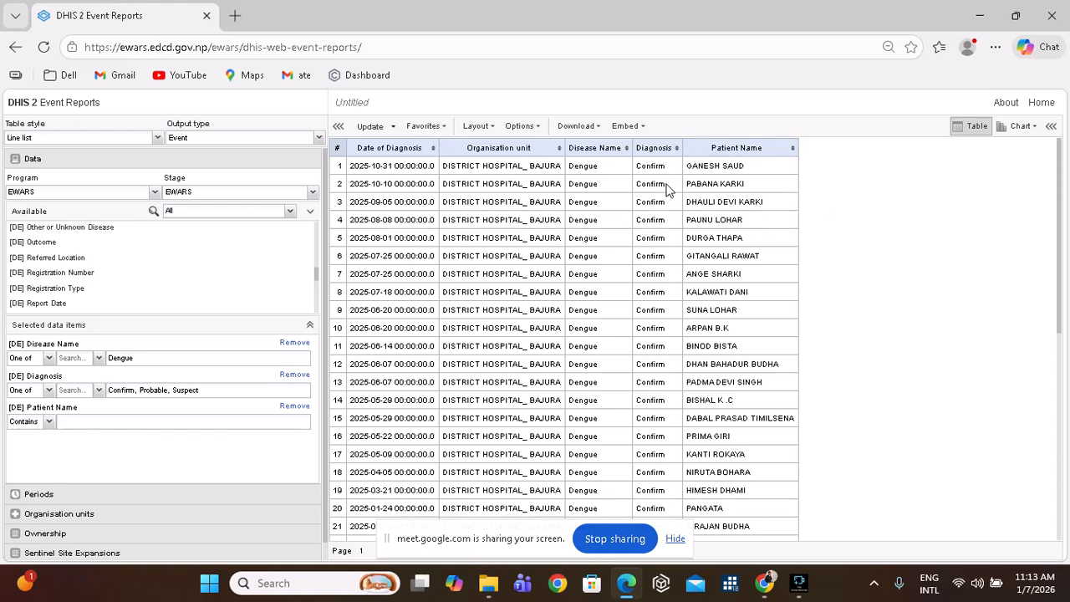
scroll(573, 333, "down", 5)
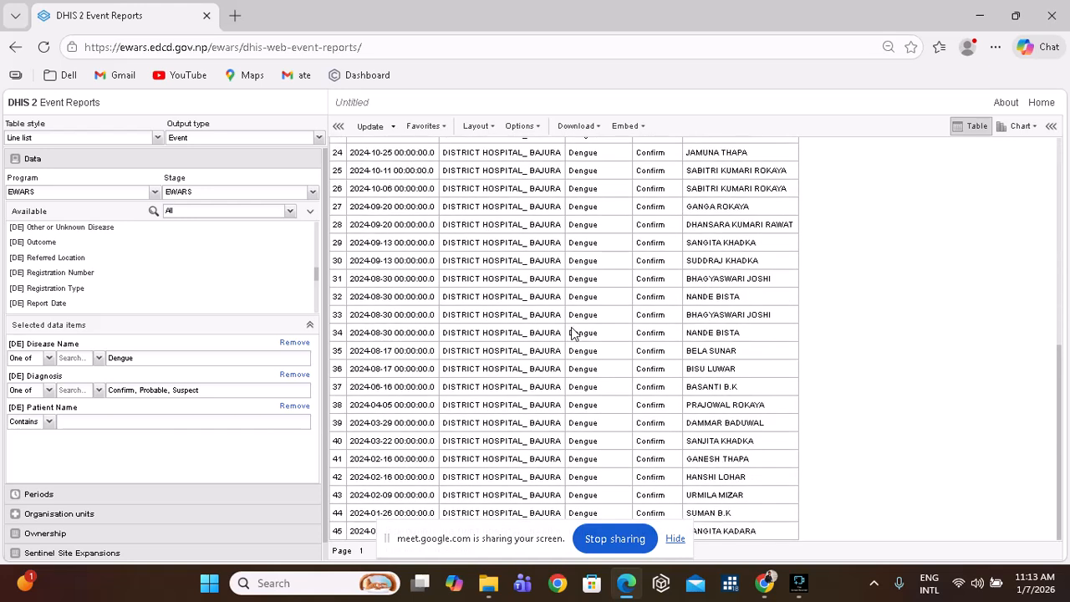
scroll(574, 332, "up", 4)
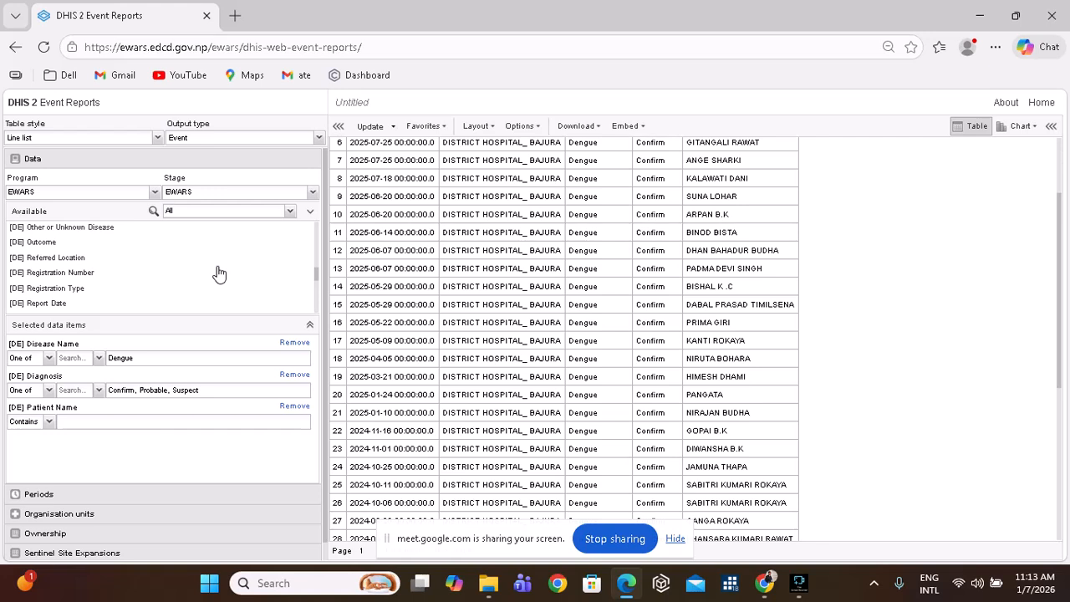
scroll(219, 272, "up", 5)
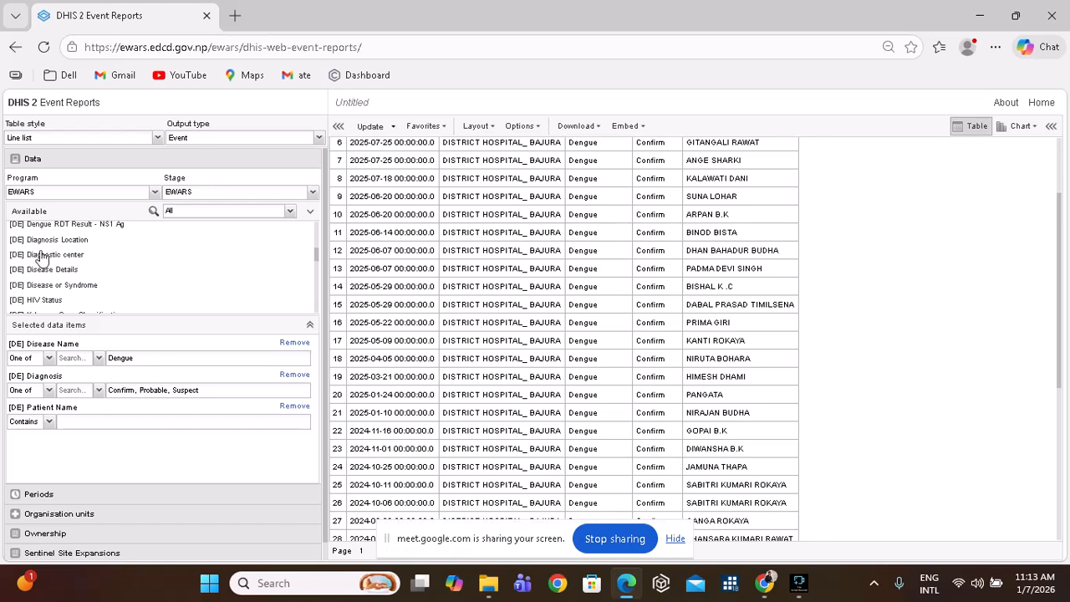
Replace Dengue with Acute Gastroenteritis in the Disease Name filter and remove [DE] Diagnosis.
left_click(138, 365)
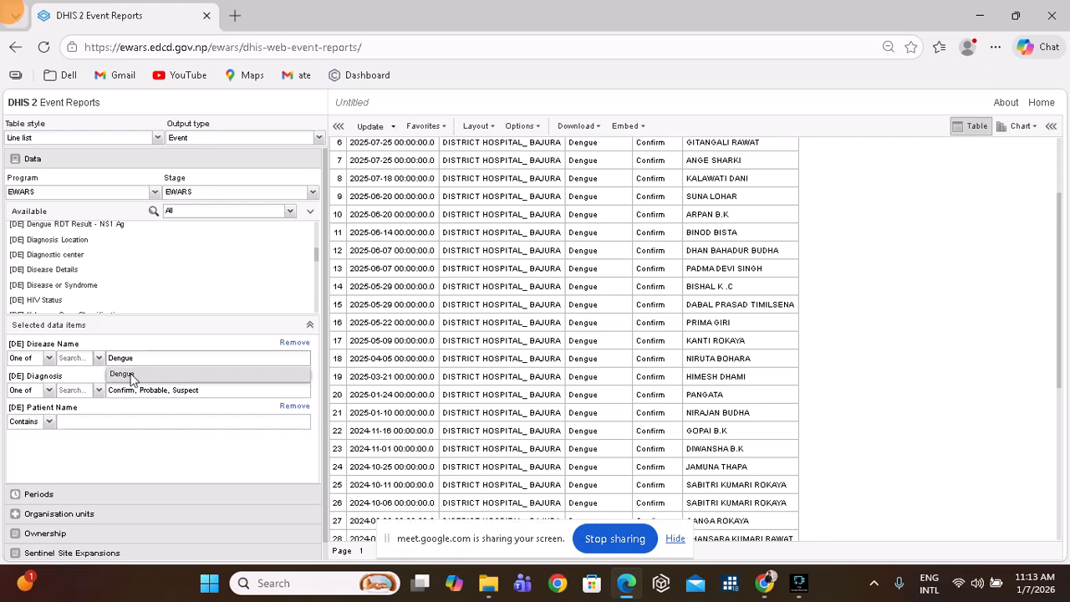
left_click(118, 372)
left_click(100, 358)
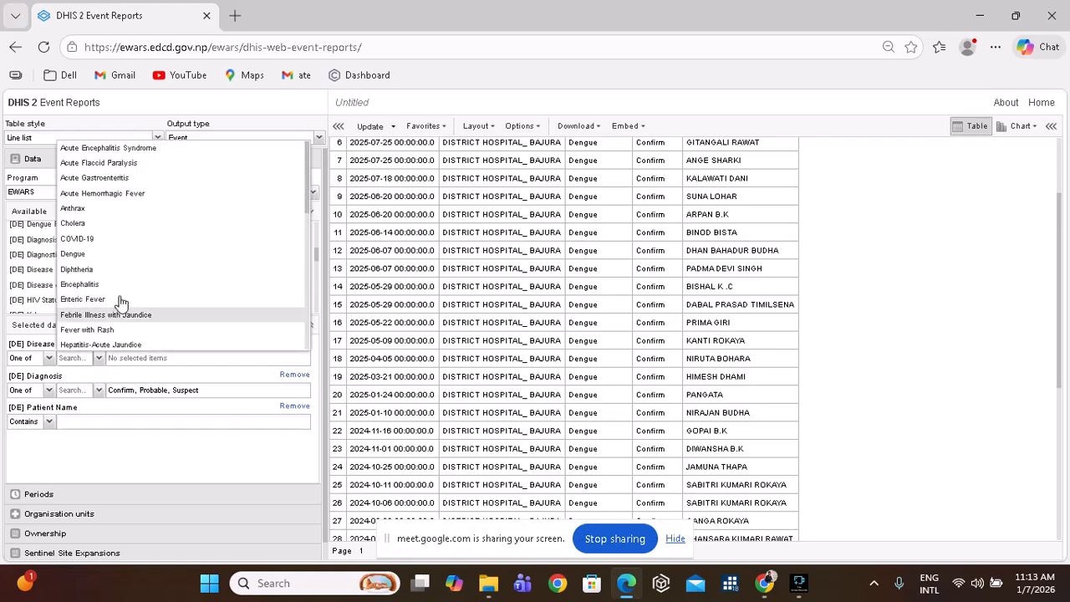
left_click(146, 181)
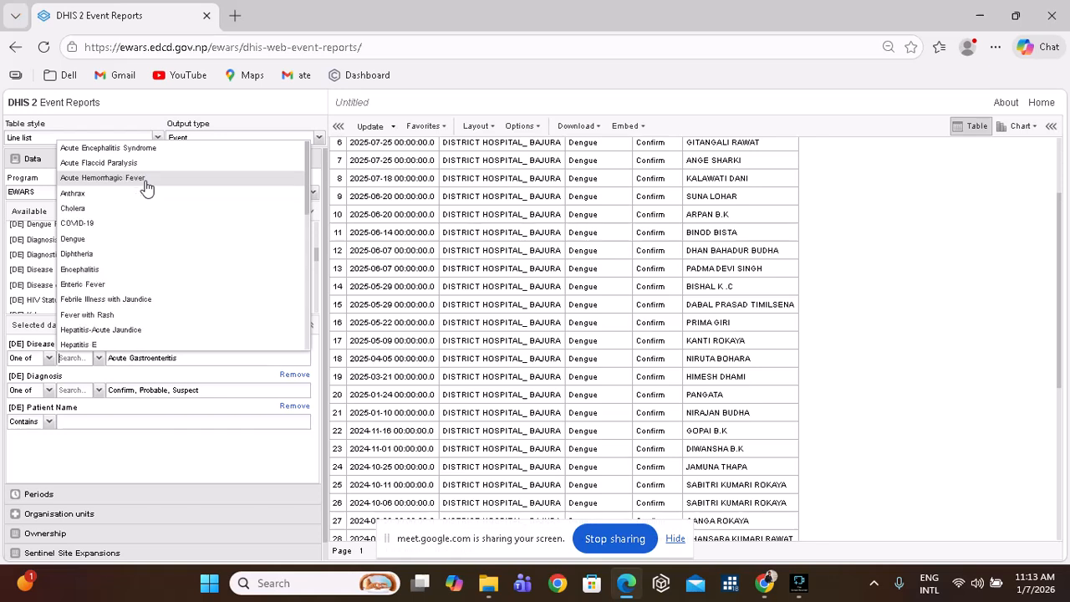
left_click(157, 455)
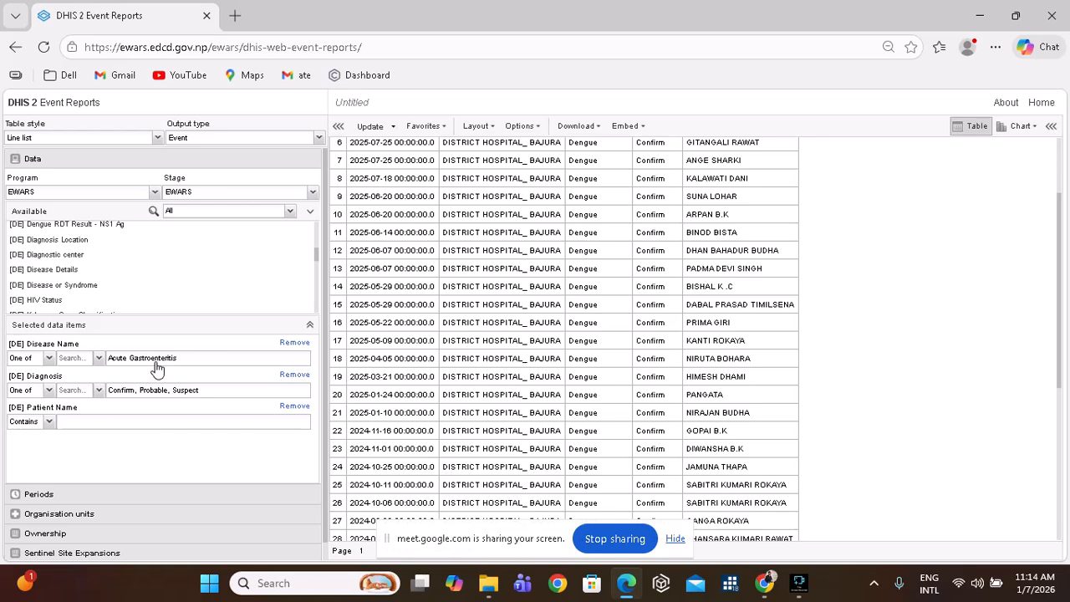
left_click(290, 376)
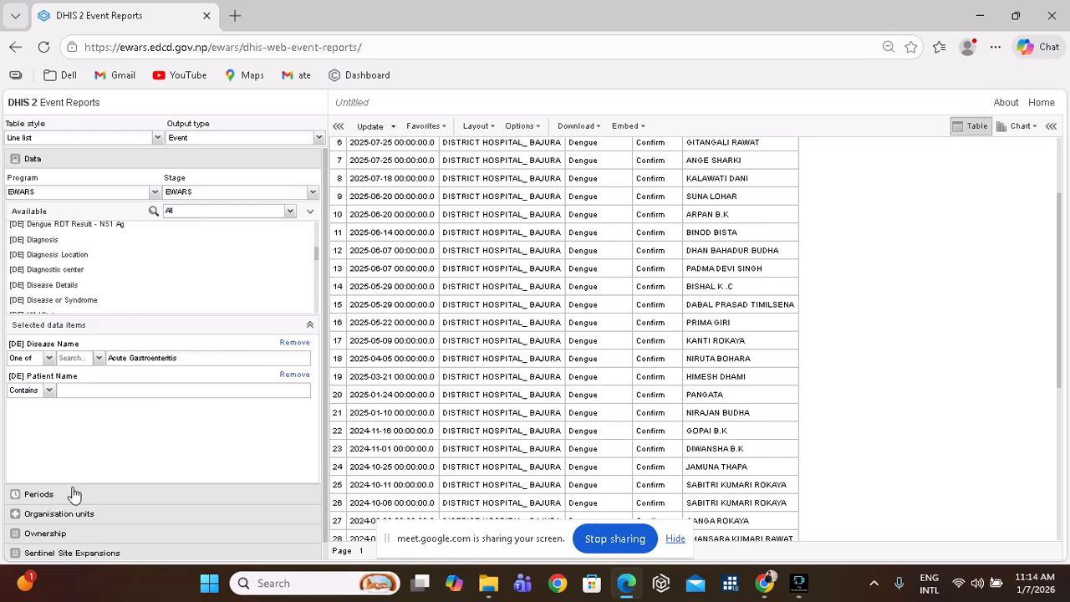
Switch the table style to Pivot table and update to show monthly Acute Gastroenteritis counts.
left_click(157, 137)
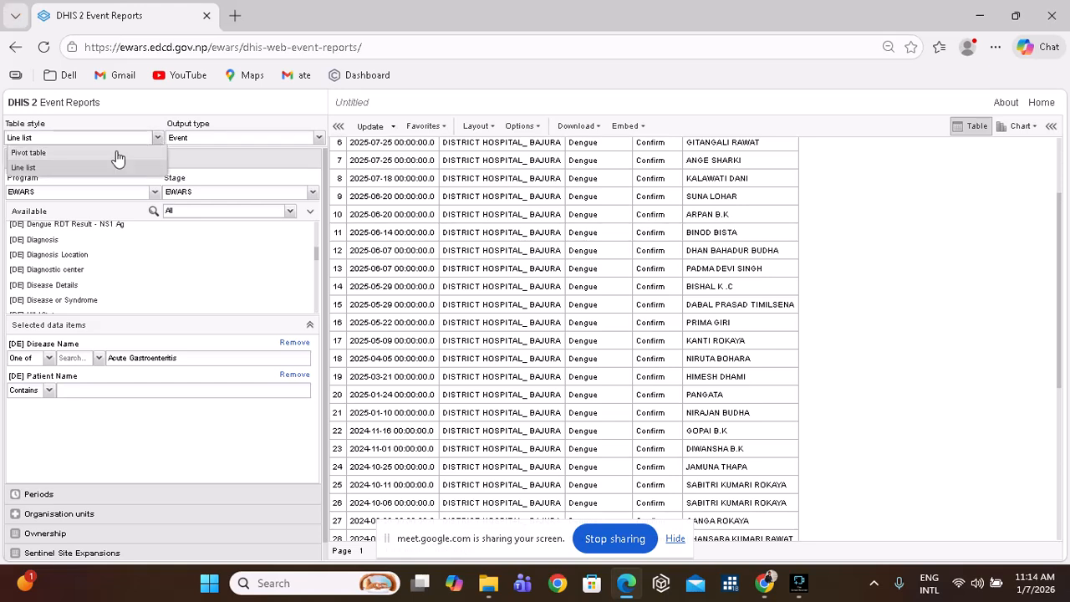
left_click(118, 159)
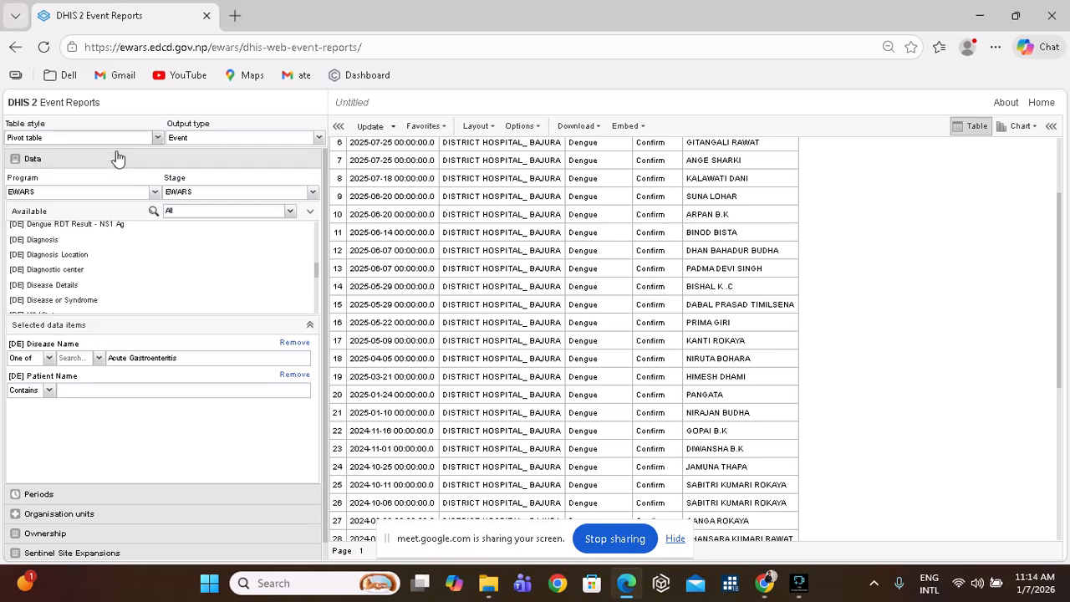
left_click(370, 127)
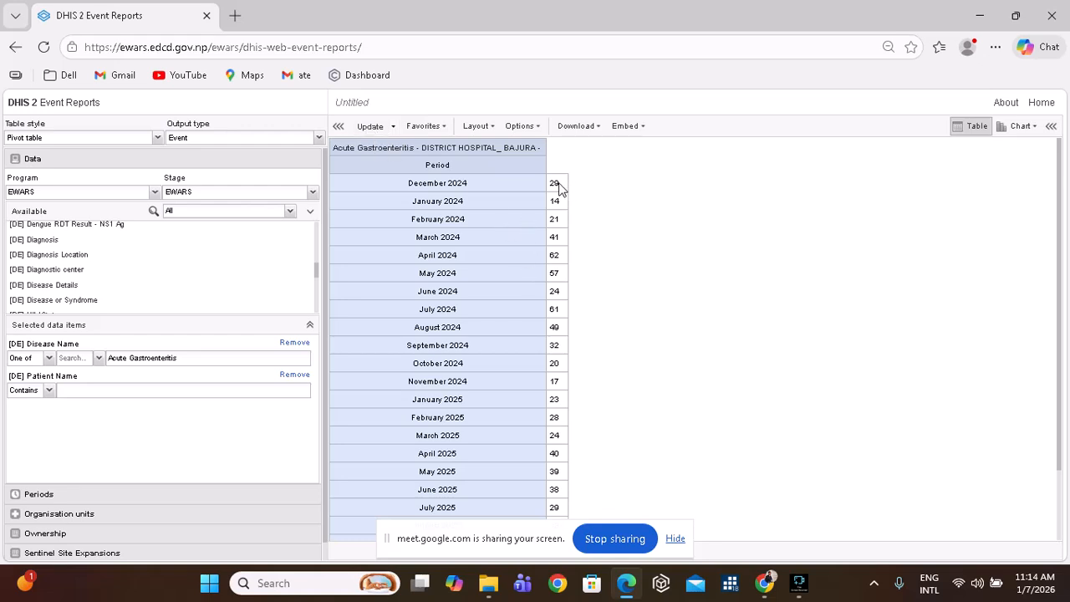
scroll(558, 257, "down", 1)
scroll(558, 257, "up", 1)
scroll(557, 254, "down", 1)
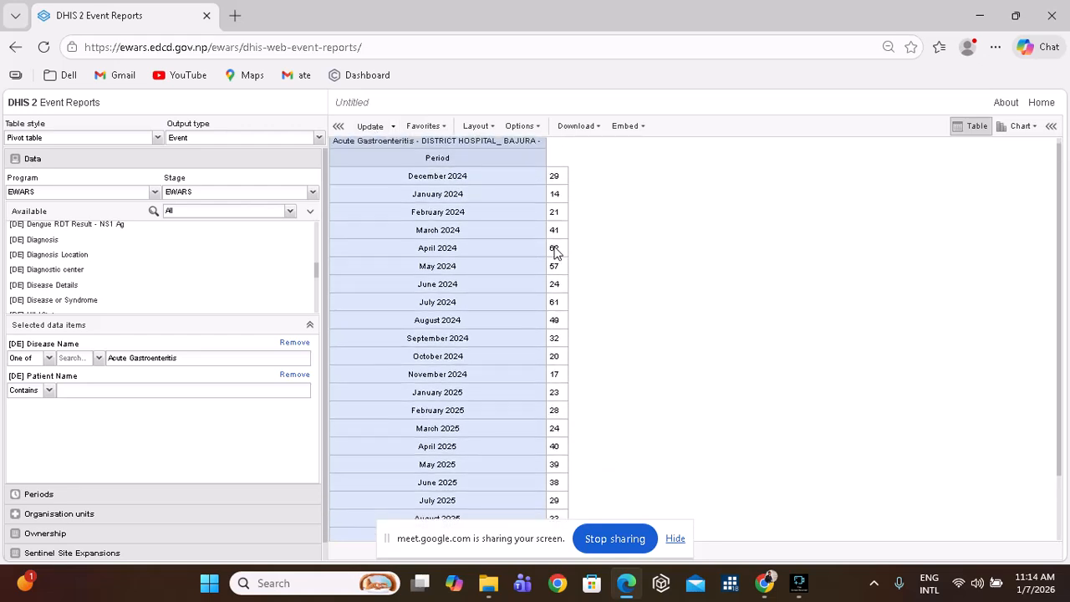
scroll(557, 253, "down", 1)
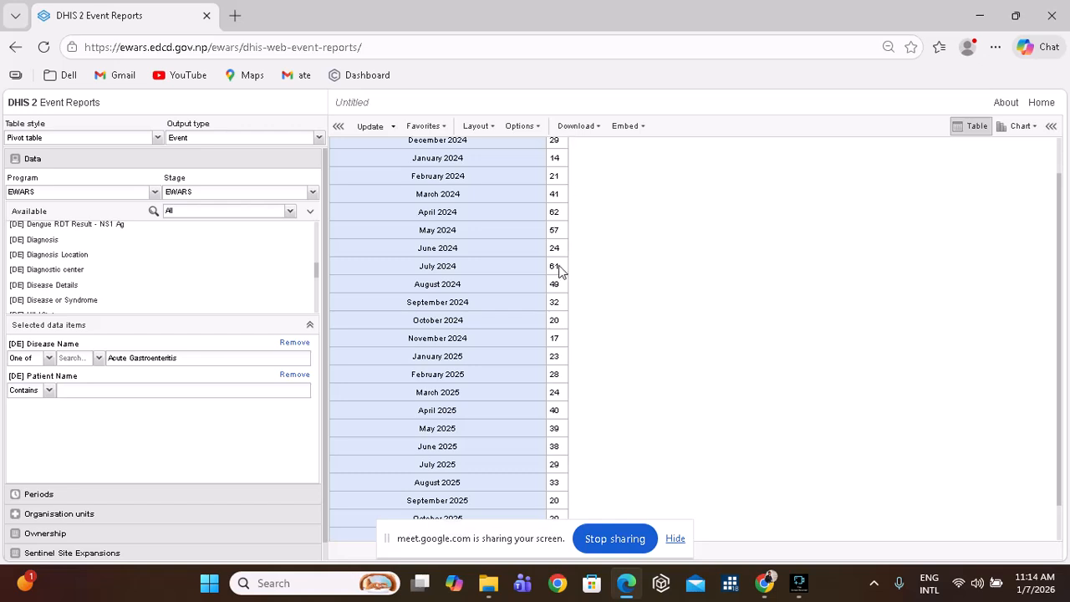
scroll(559, 270, "down", 1)
scroll(552, 374, "up", 2)
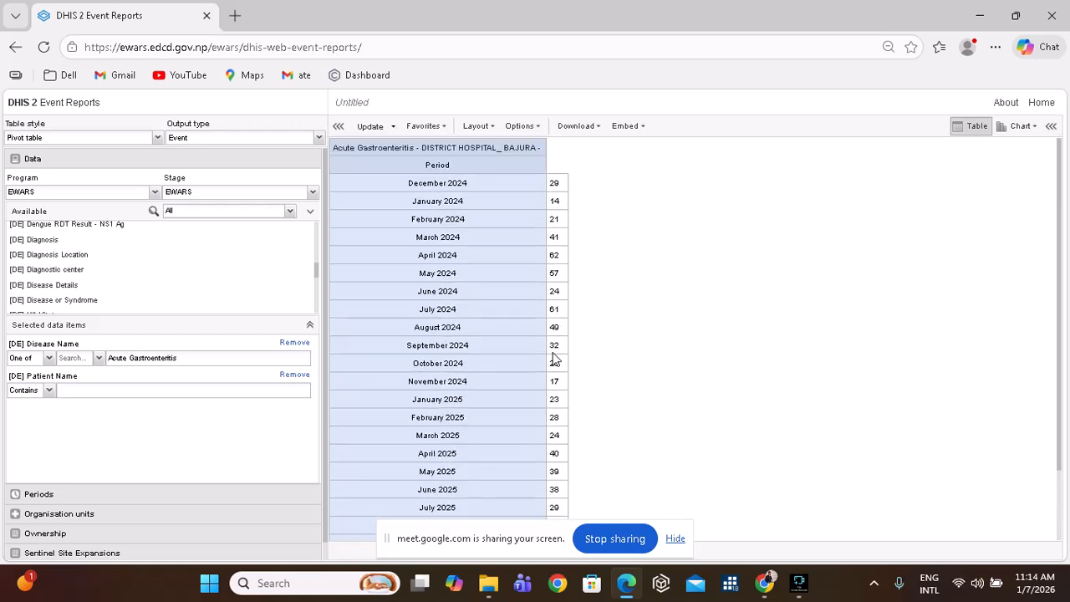
Open the Download options, close them again, and bring up the Table style list.
left_click(573, 126)
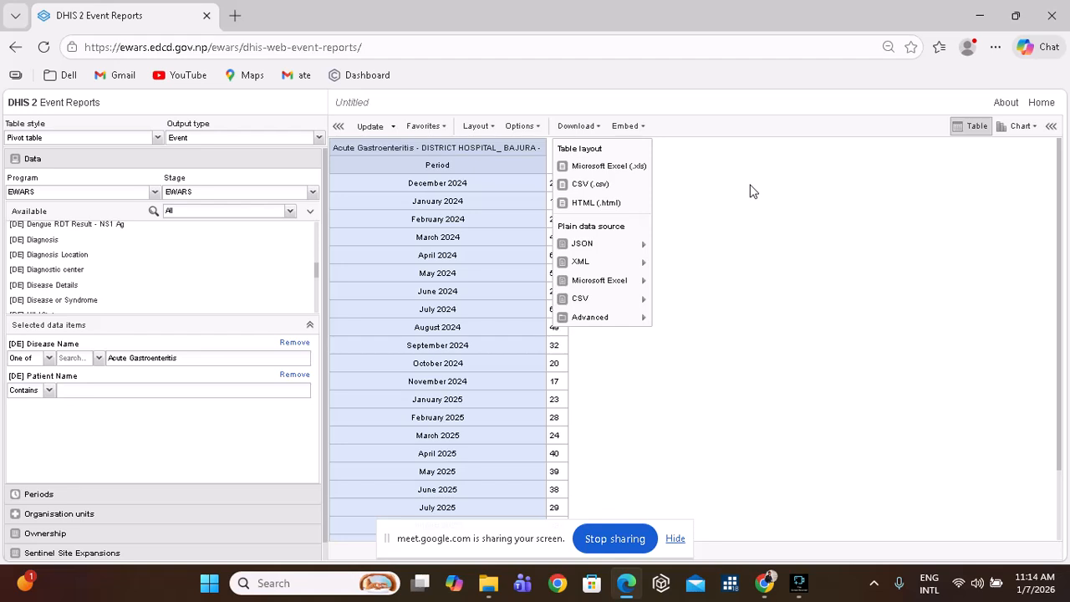
left_click(732, 237)
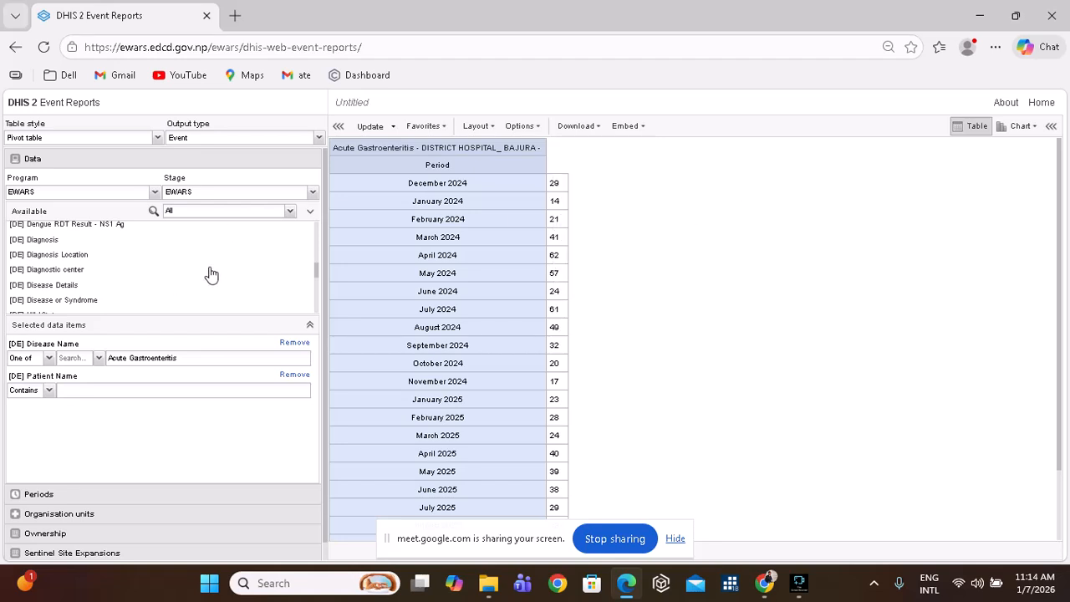
left_click(156, 139)
Choose Line list and update to list individual Acute Gastroenteritis events with diagnosis dates.
left_click(107, 168)
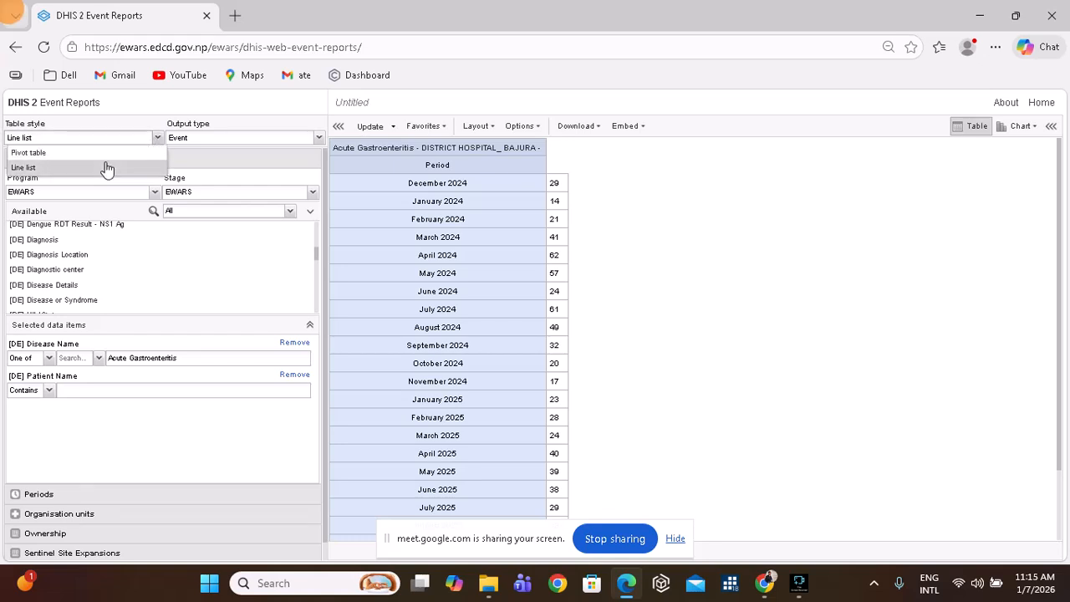
left_click(372, 132)
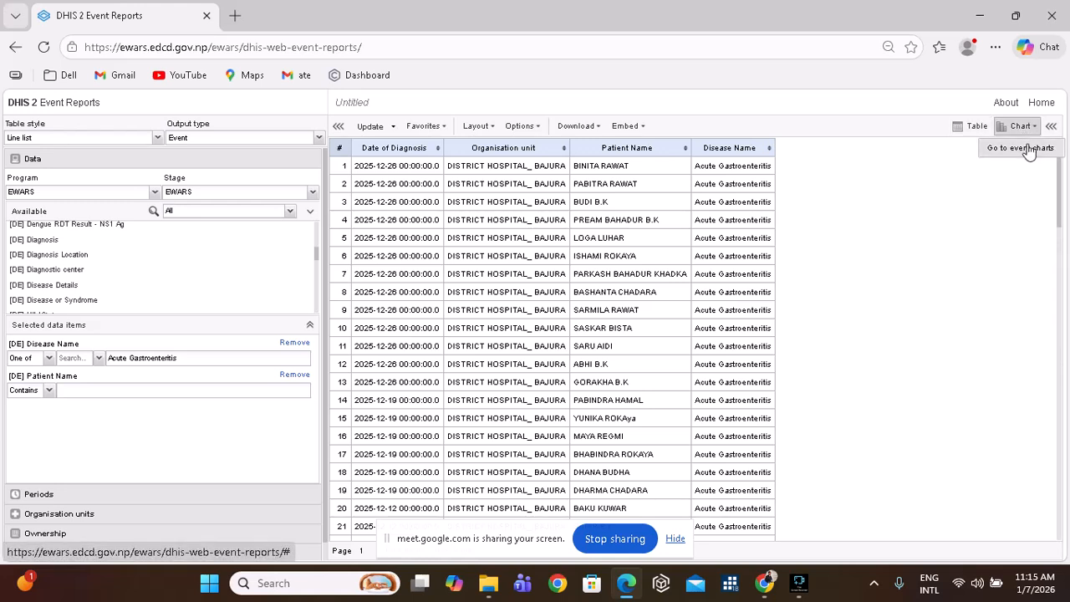
Go to the Event Charts app, then bring the Meet picture-in-picture window forward.
left_click(1029, 149)
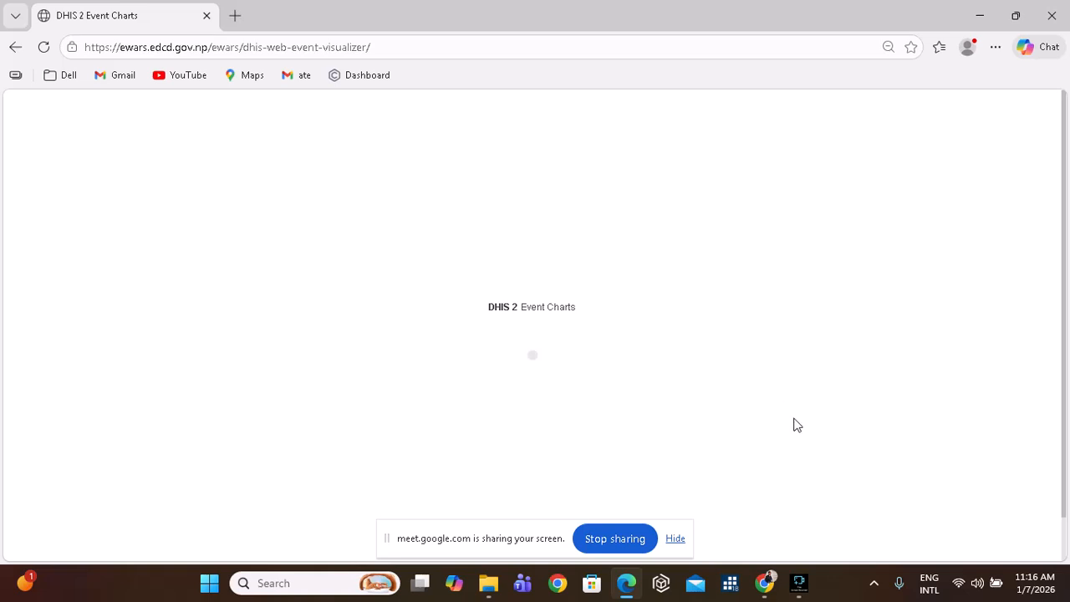
left_click(764, 583)
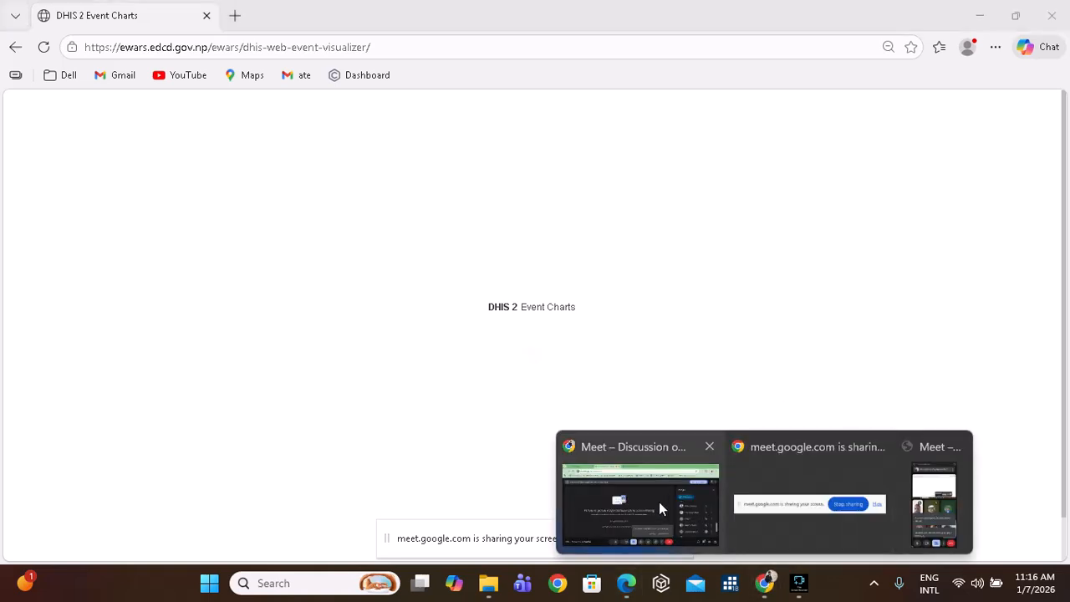
left_click(938, 500)
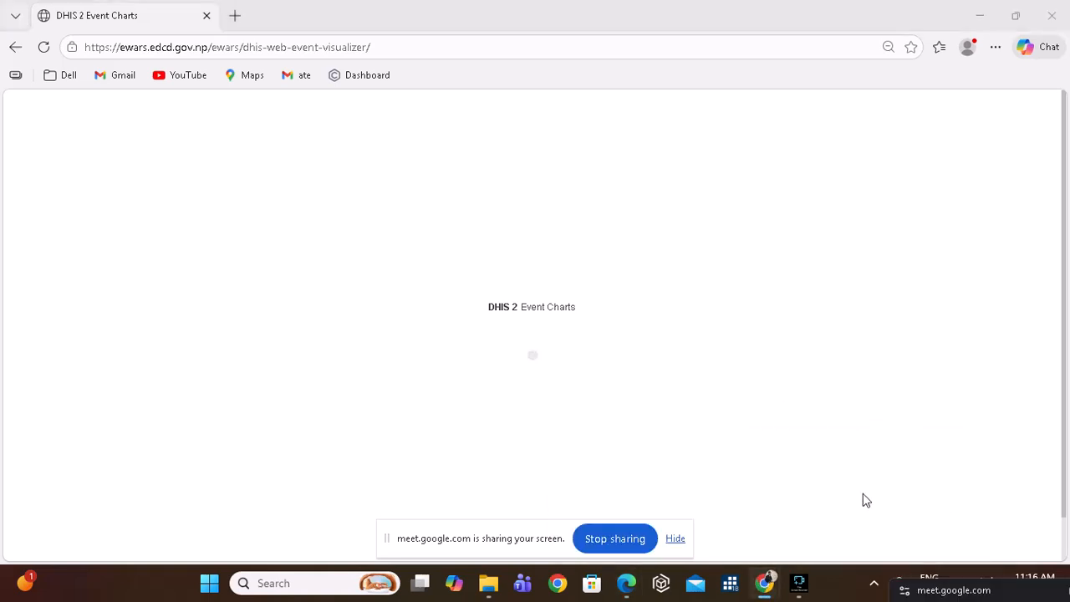
Mute one participant for everyone from the Meet People panel, then go back to Event Charts.
mouse_move(764, 582)
left_click(682, 485)
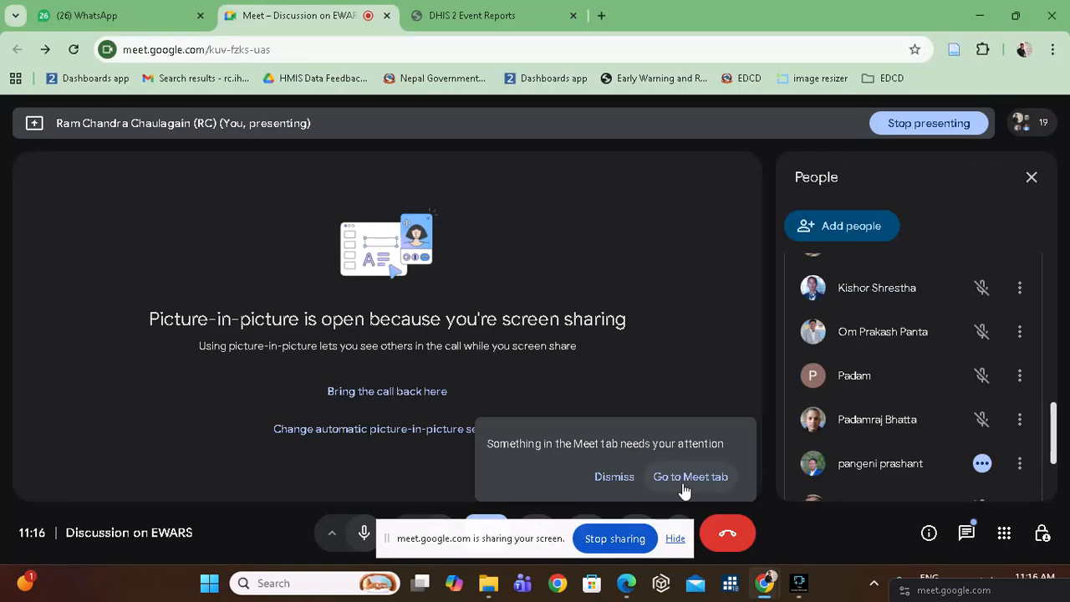
left_click(981, 463)
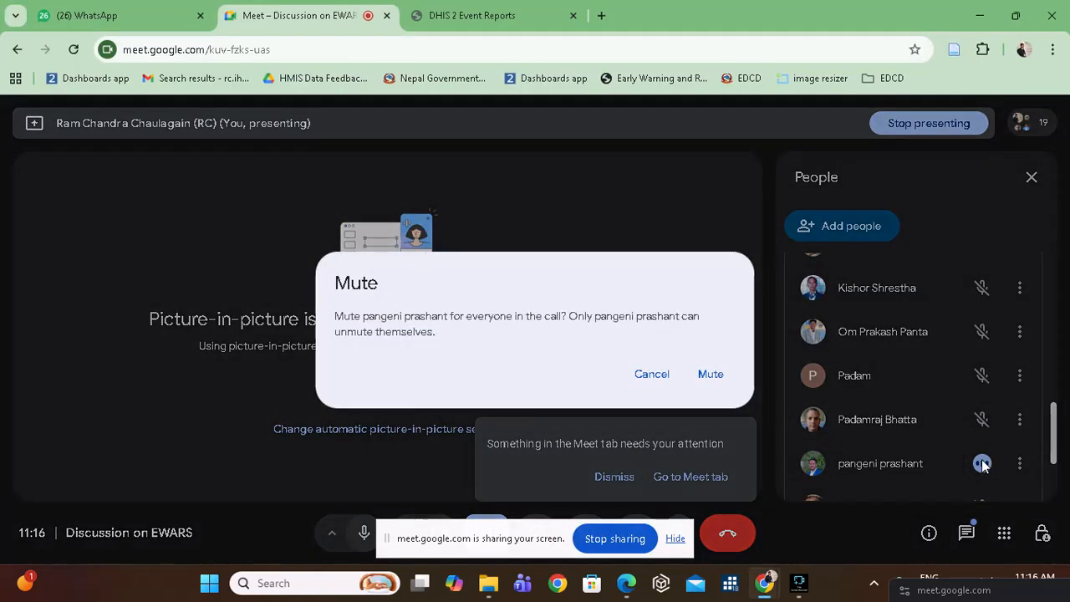
left_click(710, 374)
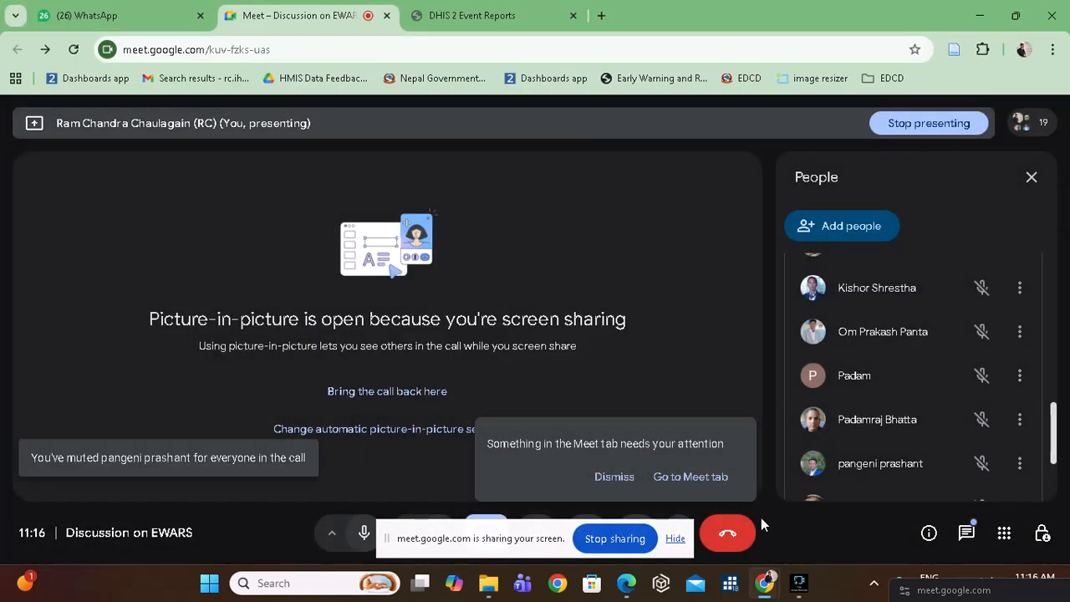
left_click(630, 585)
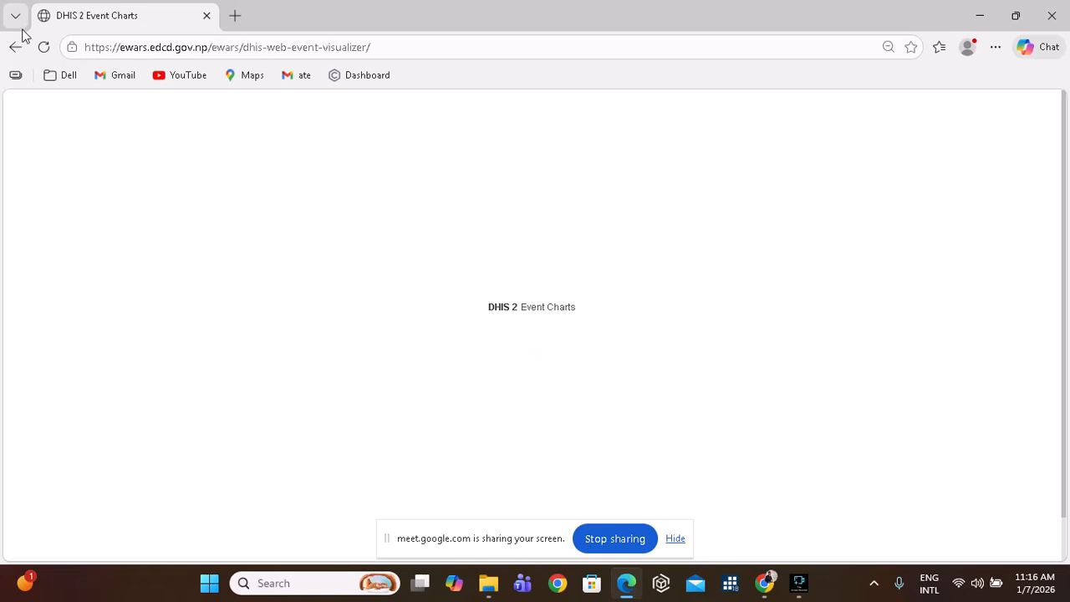
Reload the page, choose the EWARS program and filter Disease Name to Acute Gastroenteritis.
left_click(44, 50)
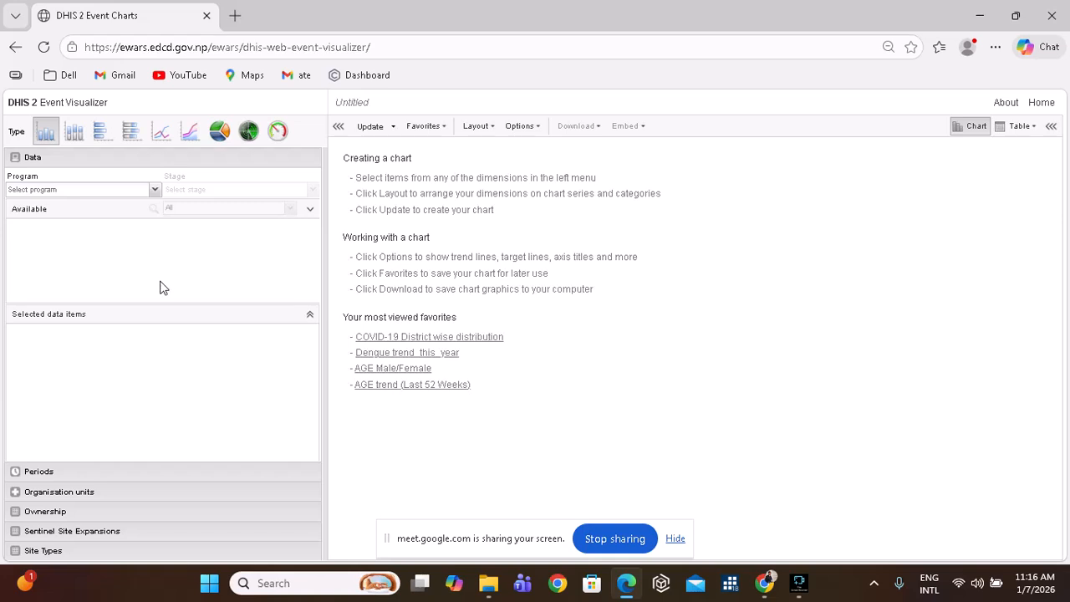
left_click(156, 192)
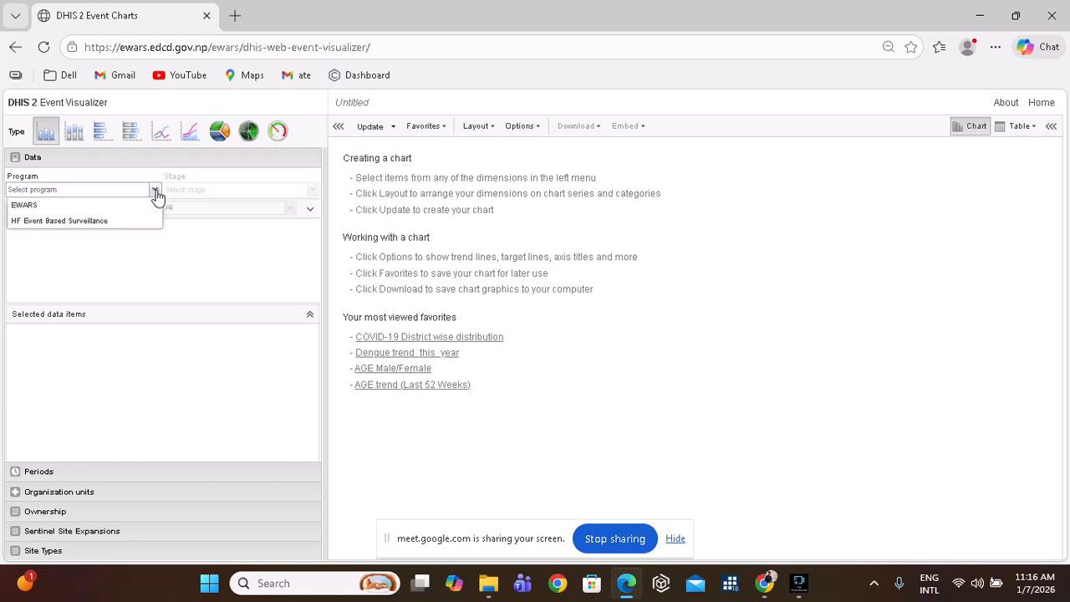
left_click(108, 209)
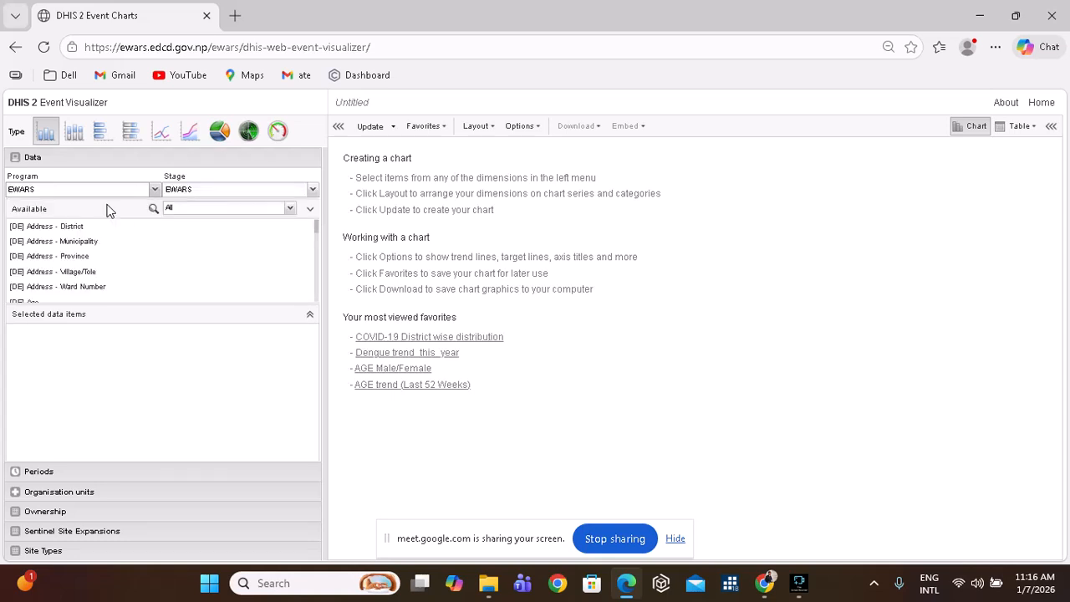
scroll(72, 270, "down", 5)
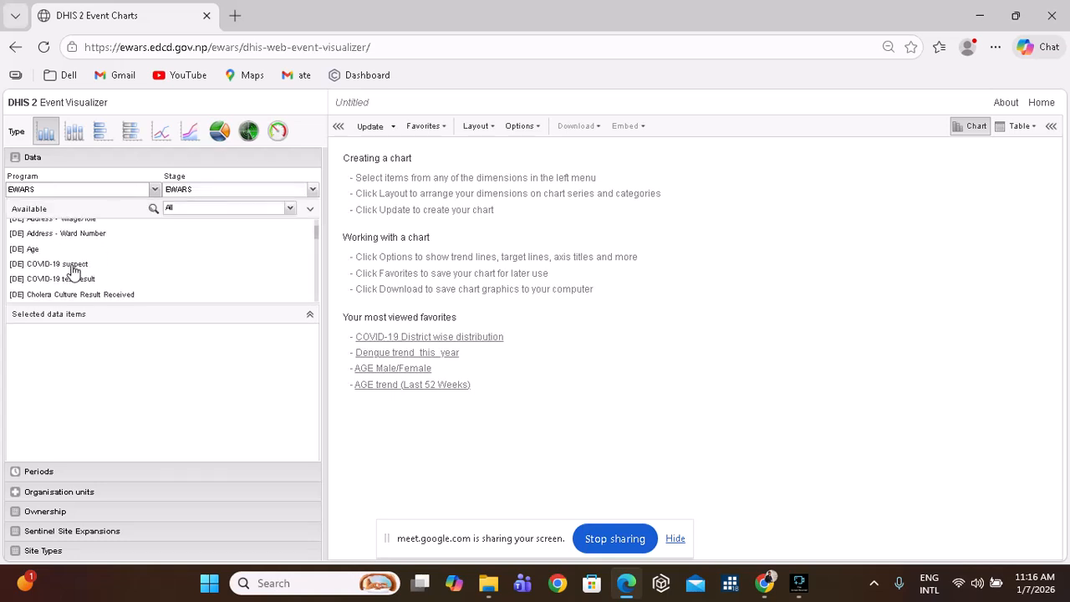
scroll(72, 270, "down", 8)
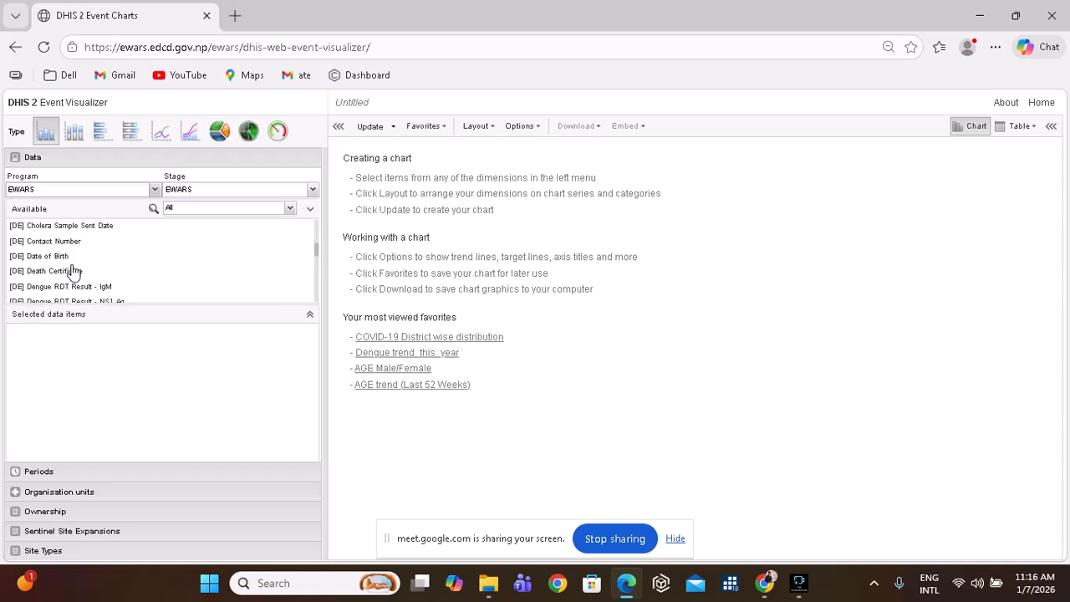
scroll(72, 270, "down", 4)
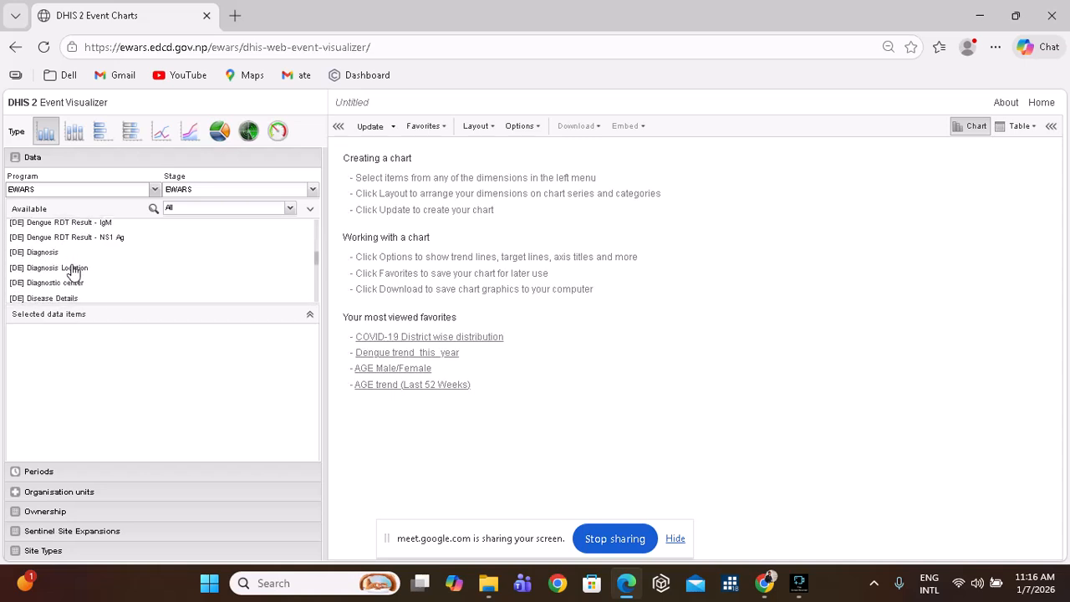
scroll(72, 270, "down", 3)
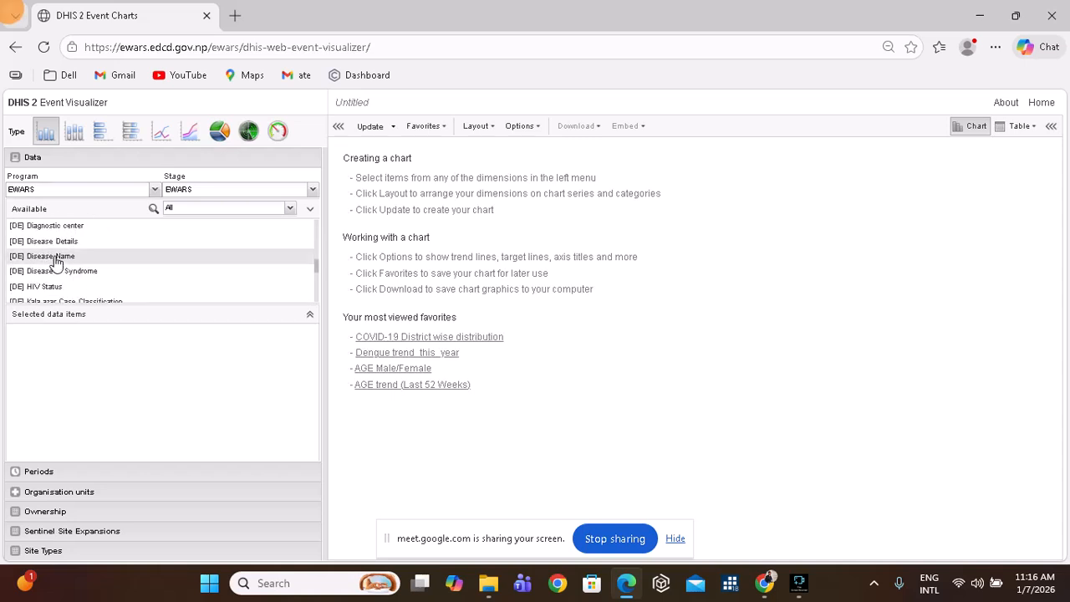
double_click(72, 256)
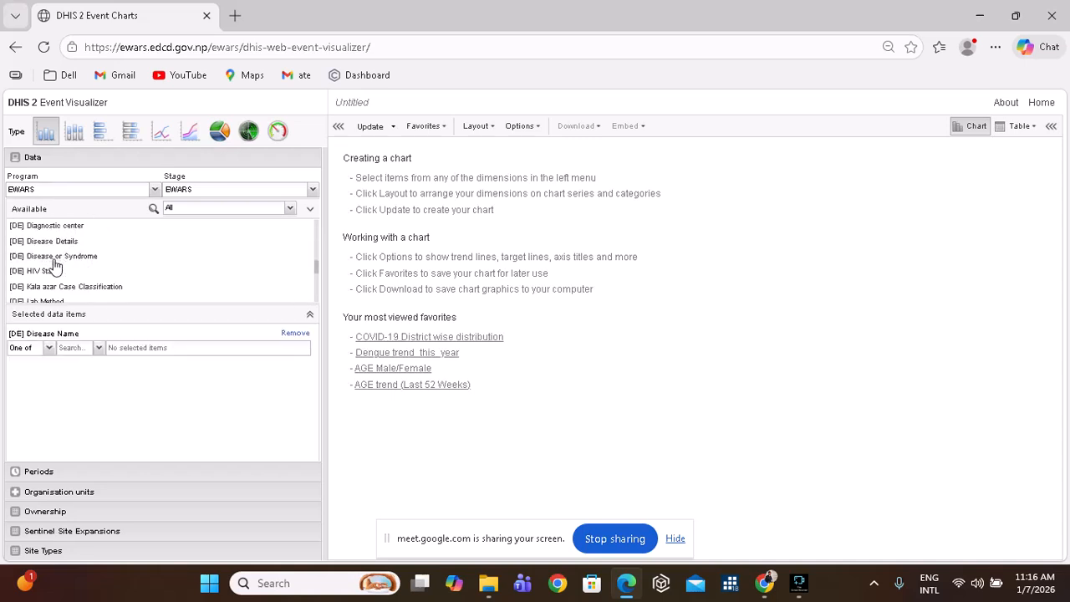
left_click(100, 347)
left_click(129, 167)
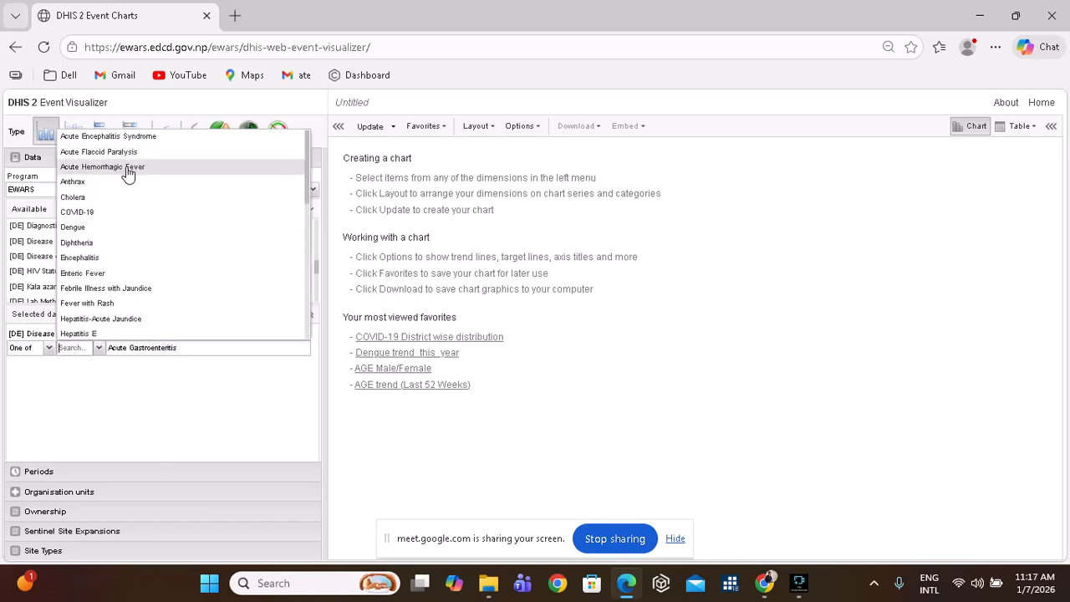
left_click(96, 398)
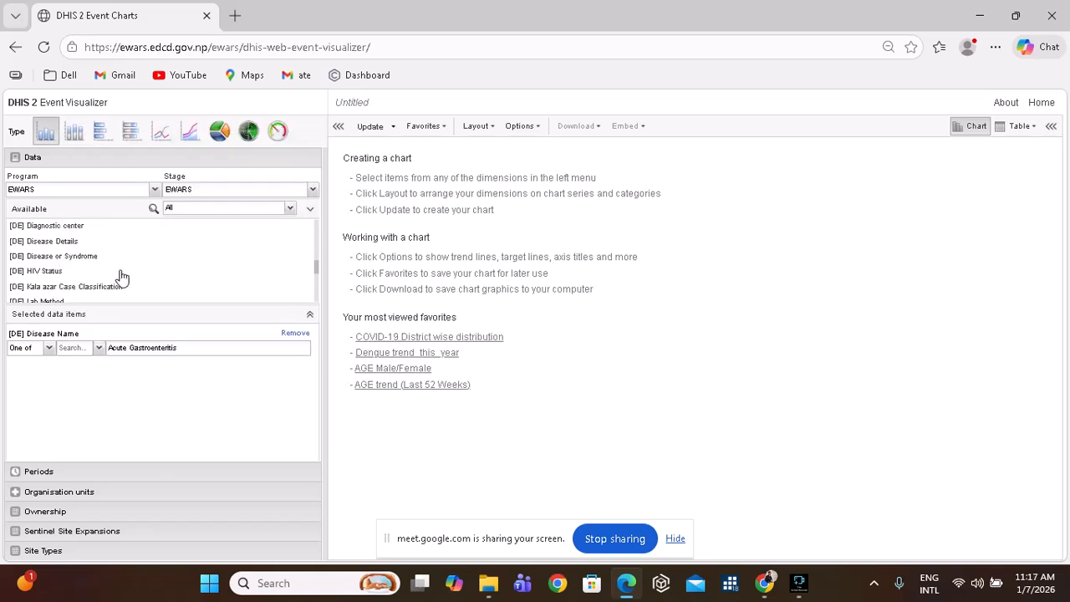
Set the periods to all months of 2025, dropping Last 12 months.
left_click(80, 473)
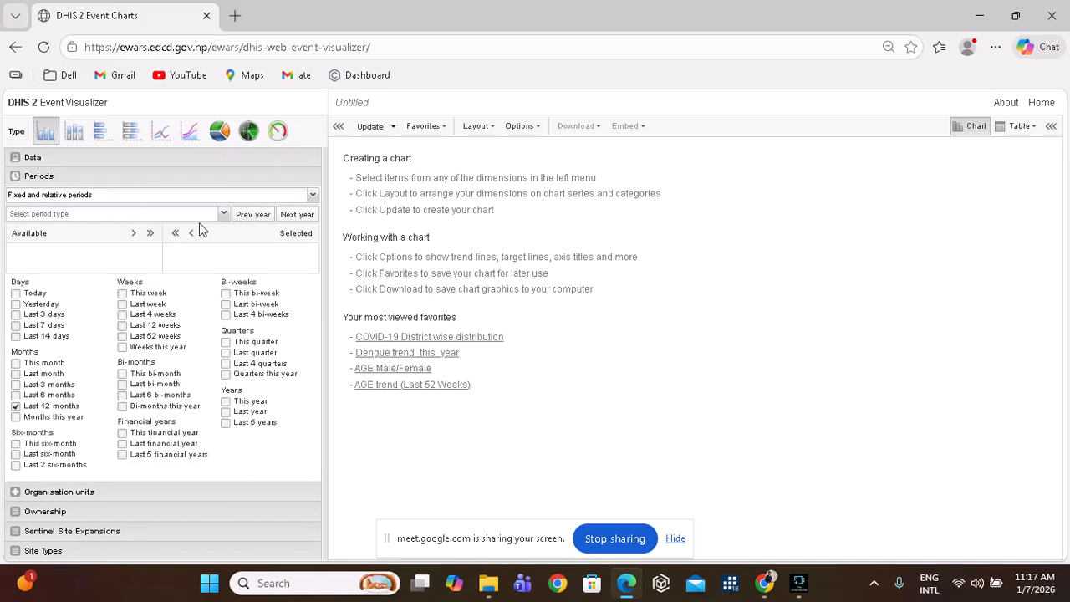
left_click(223, 214)
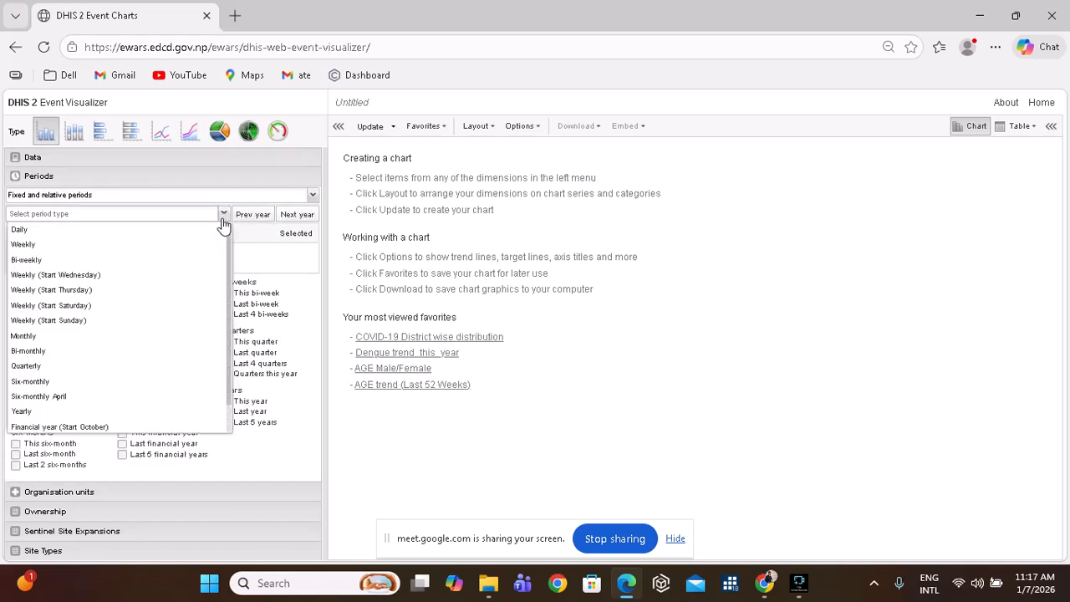
left_click(86, 336)
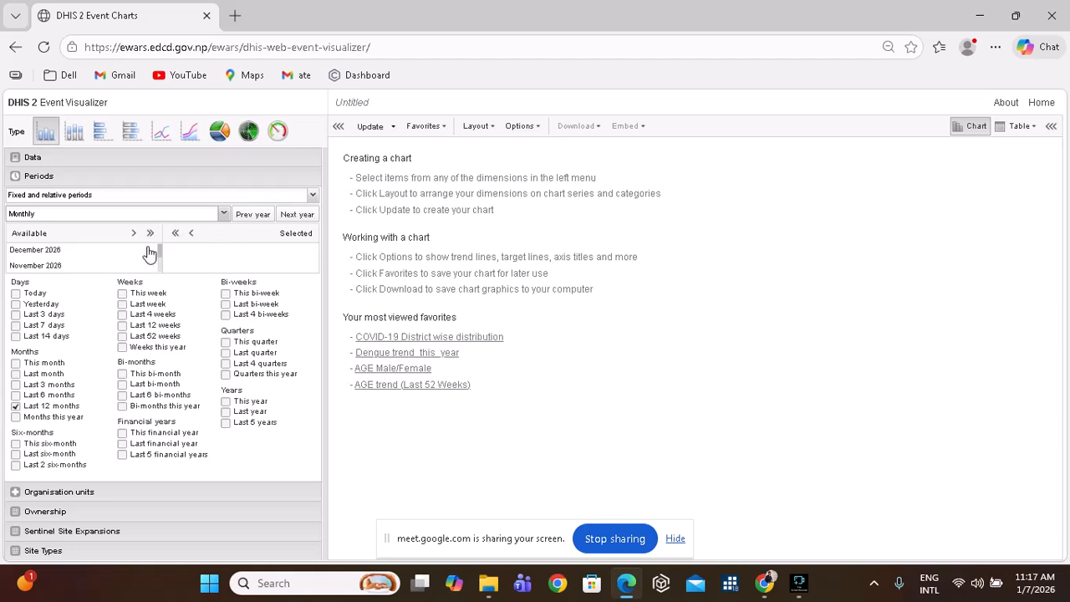
left_click(250, 215)
left_click(151, 234)
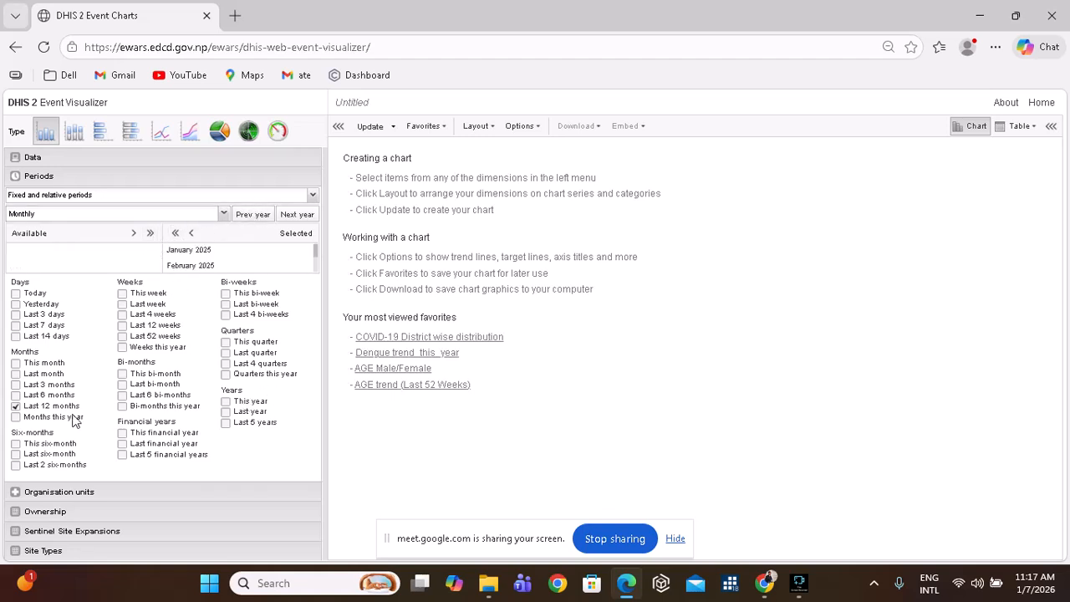
left_click(16, 406)
Select 701 BAJURA as the organisation unit and make it a line chart.
left_click(109, 498)
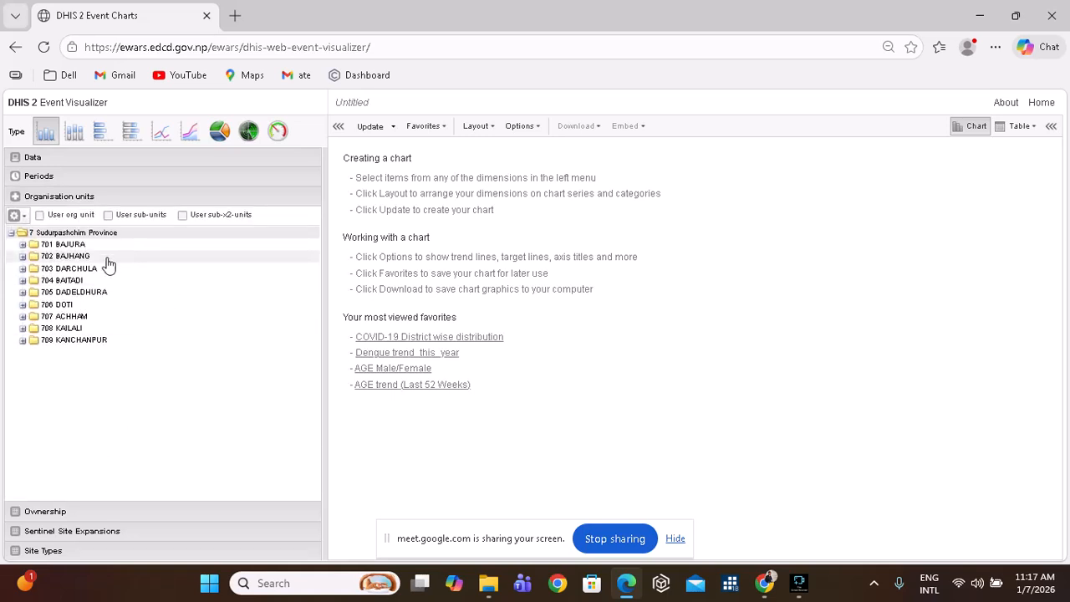
left_click(23, 245)
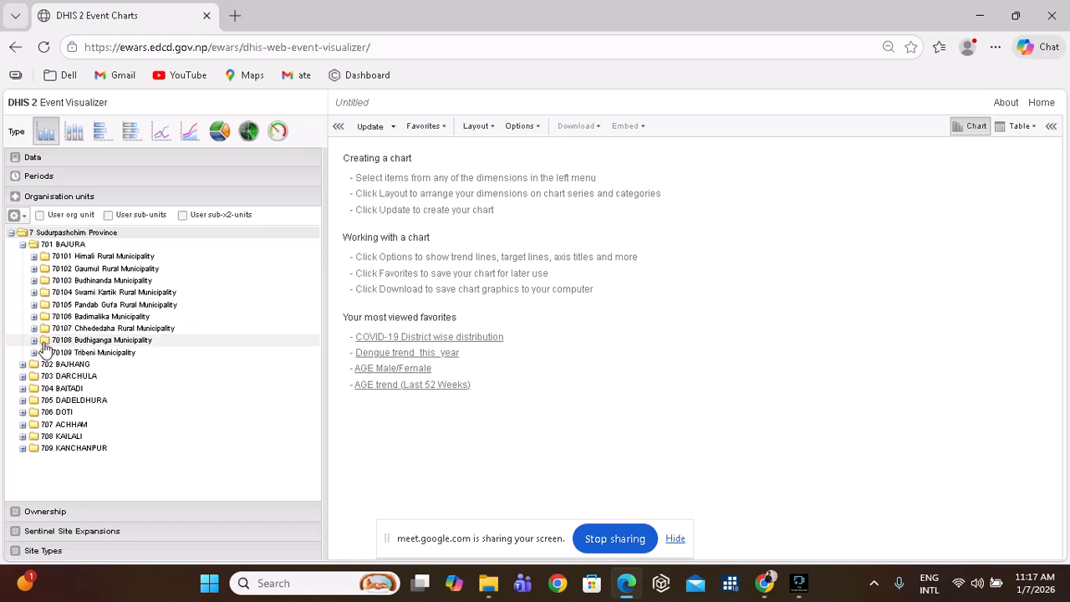
left_click(92, 244)
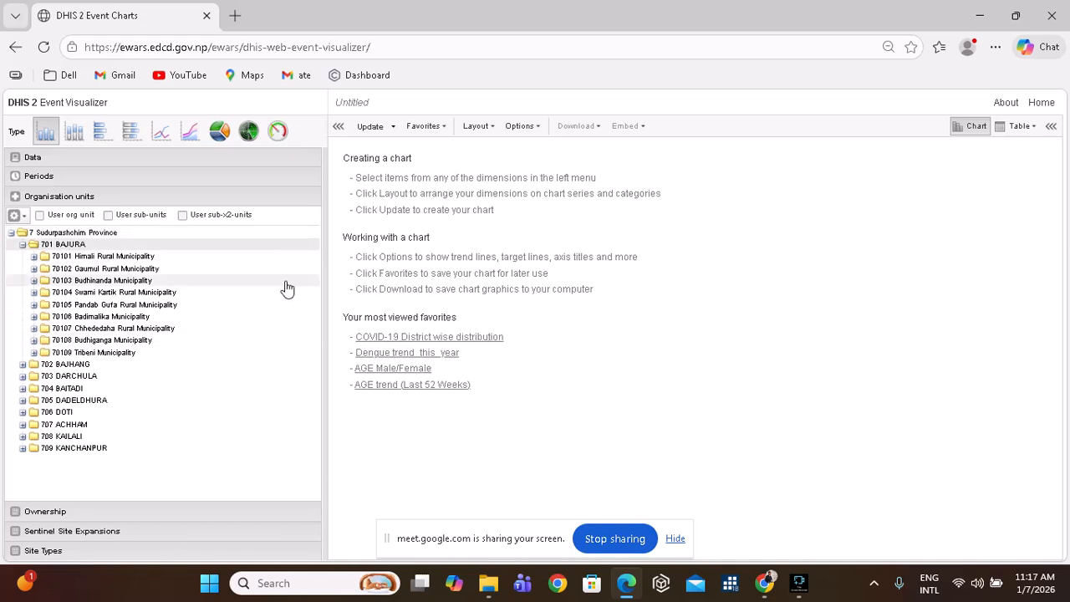
left_click(166, 135)
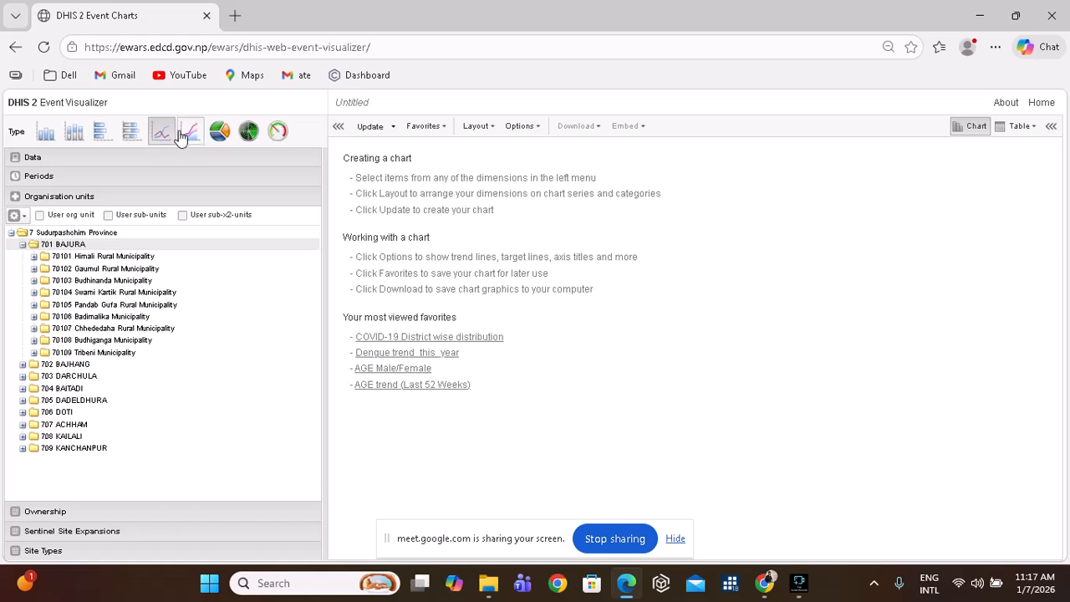
Build the 2025 monthly Acute Gastroenteritis chart for 701 BAJURA and open Layout.
left_click(366, 127)
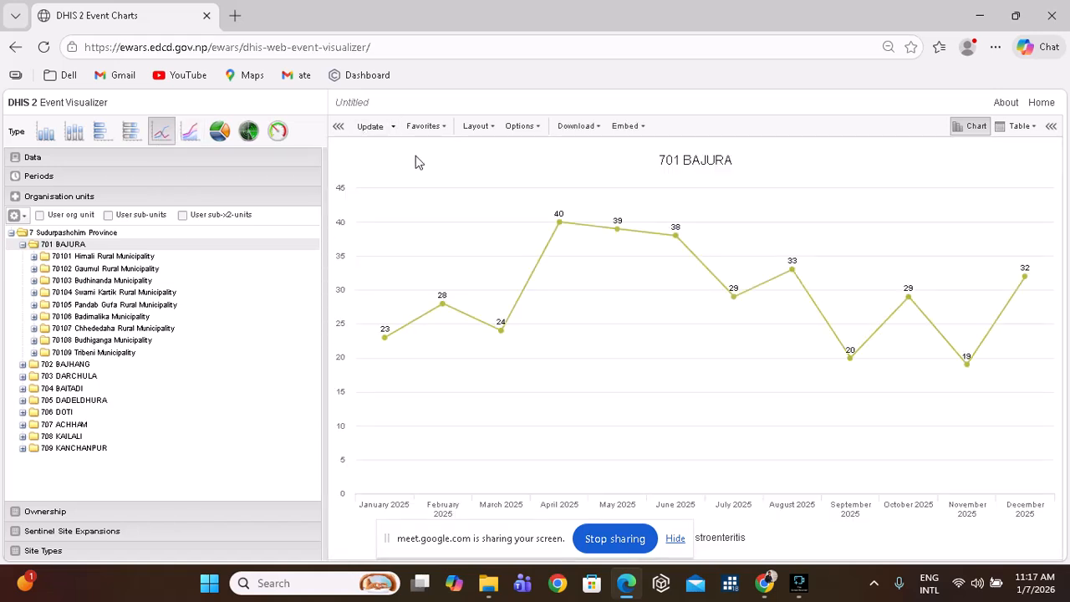
mouse_move(744, 299)
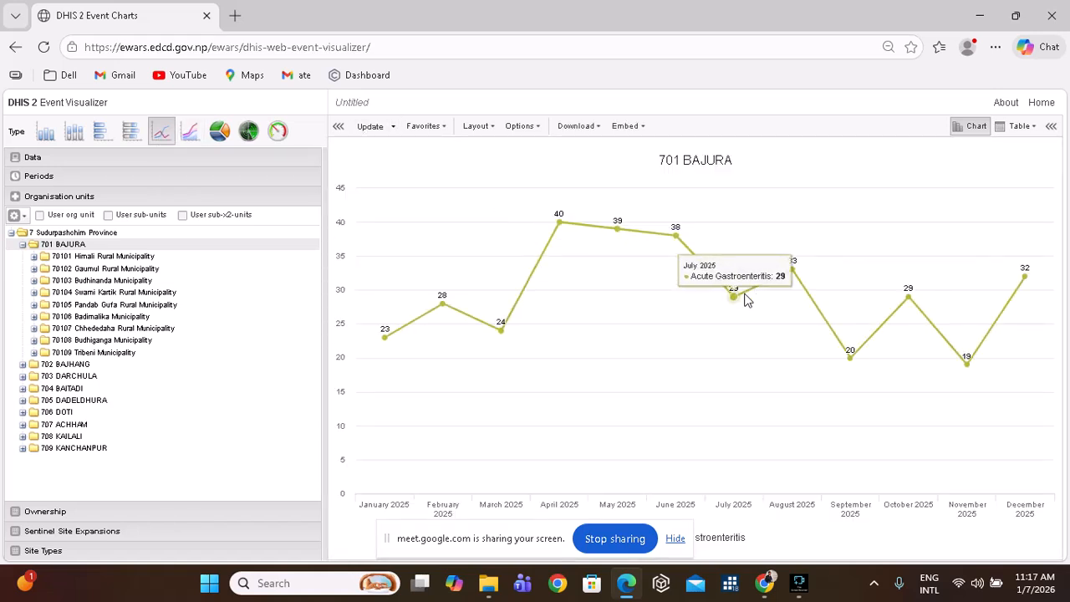
mouse_move(792, 322)
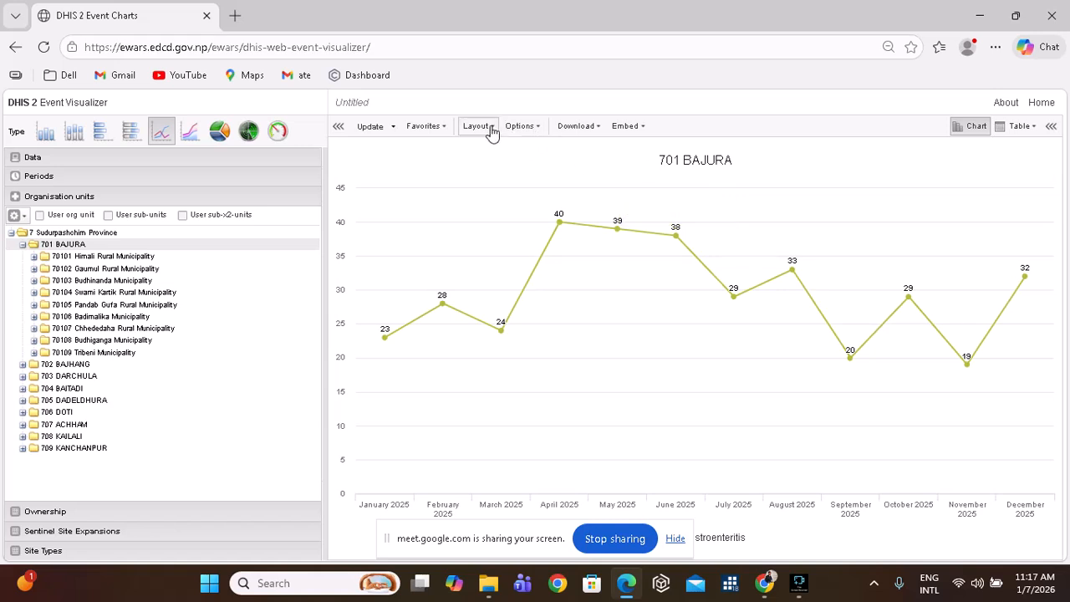
left_click(485, 129)
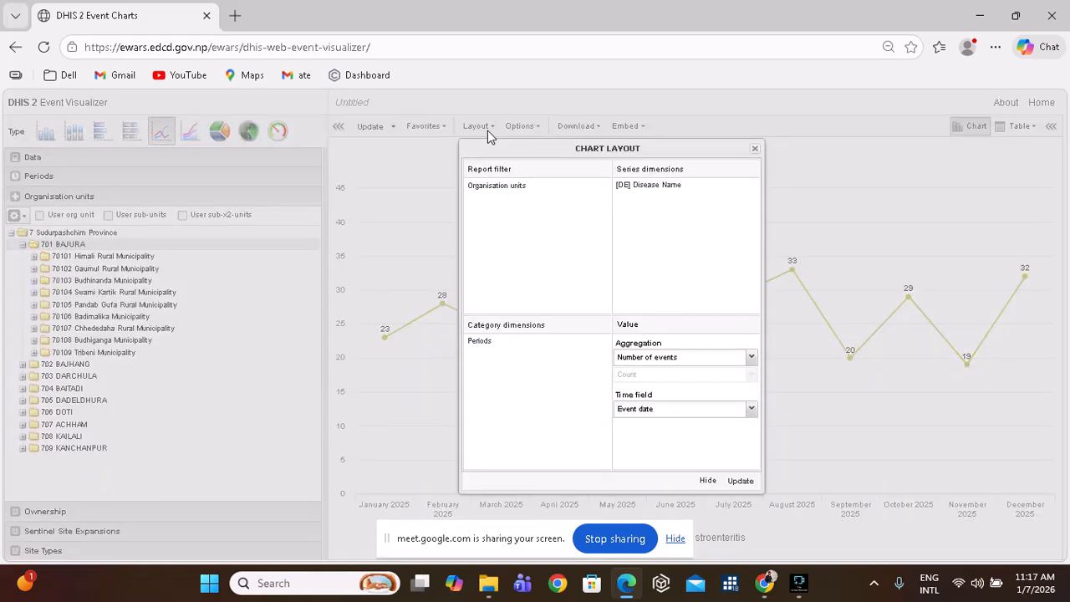
Set the chart title to 'AGE in Bajura' in the chart options.
left_click(489, 134)
left_click(531, 133)
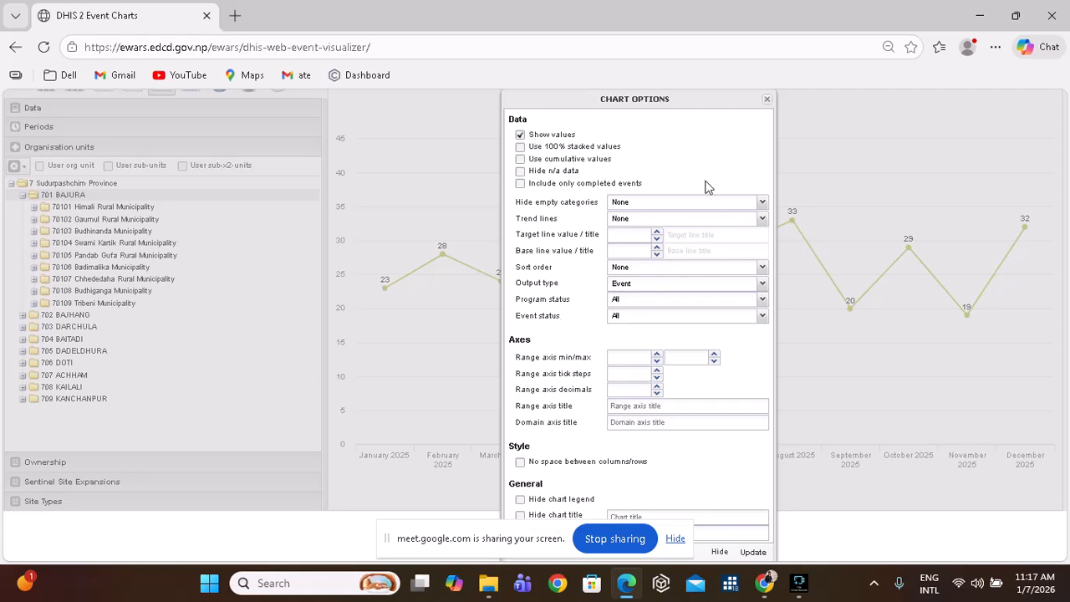
left_click_drag(677, 92, 660, 41)
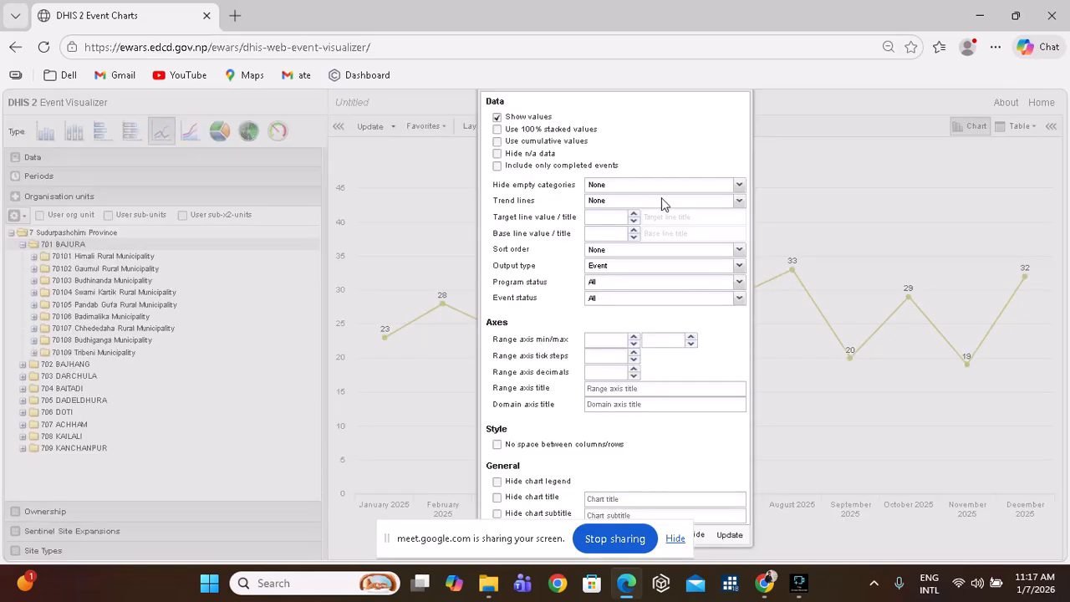
left_click_drag(505, 535, 349, 502)
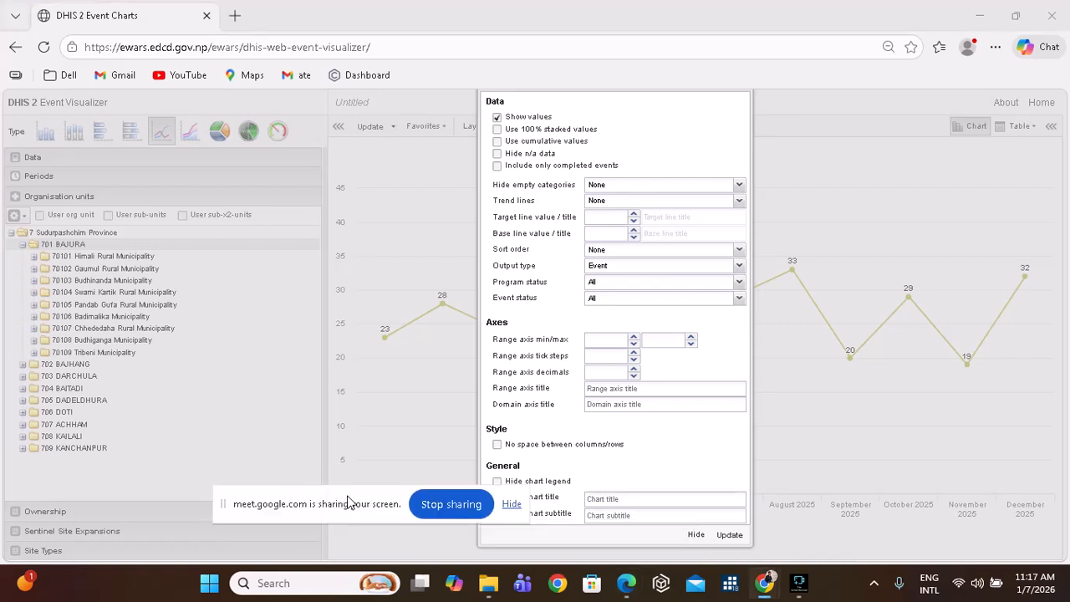
left_click(624, 497)
type("AGE in Bajura")
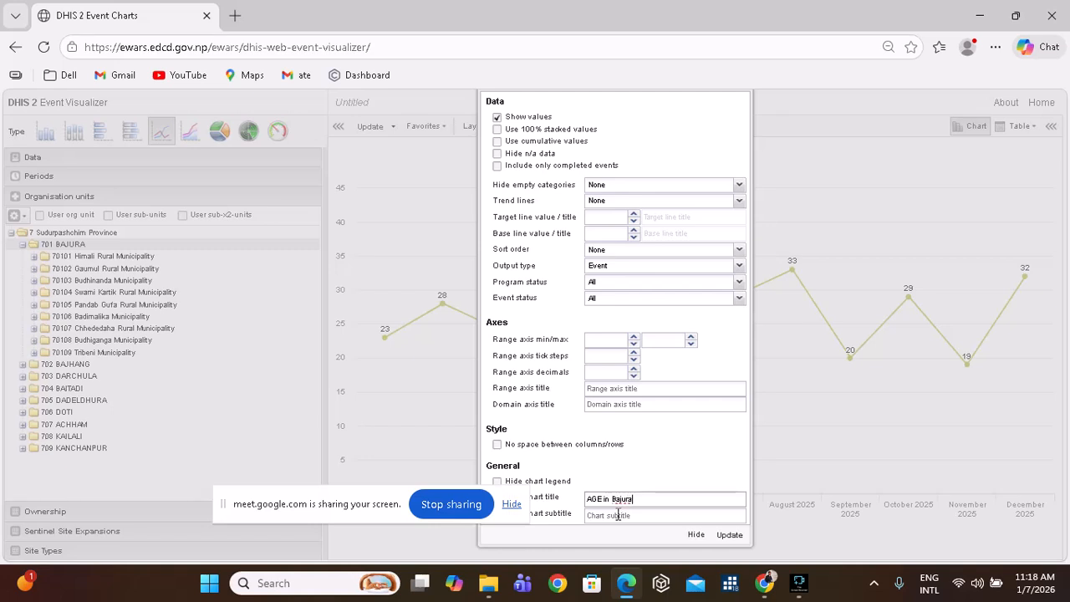
left_click(730, 535)
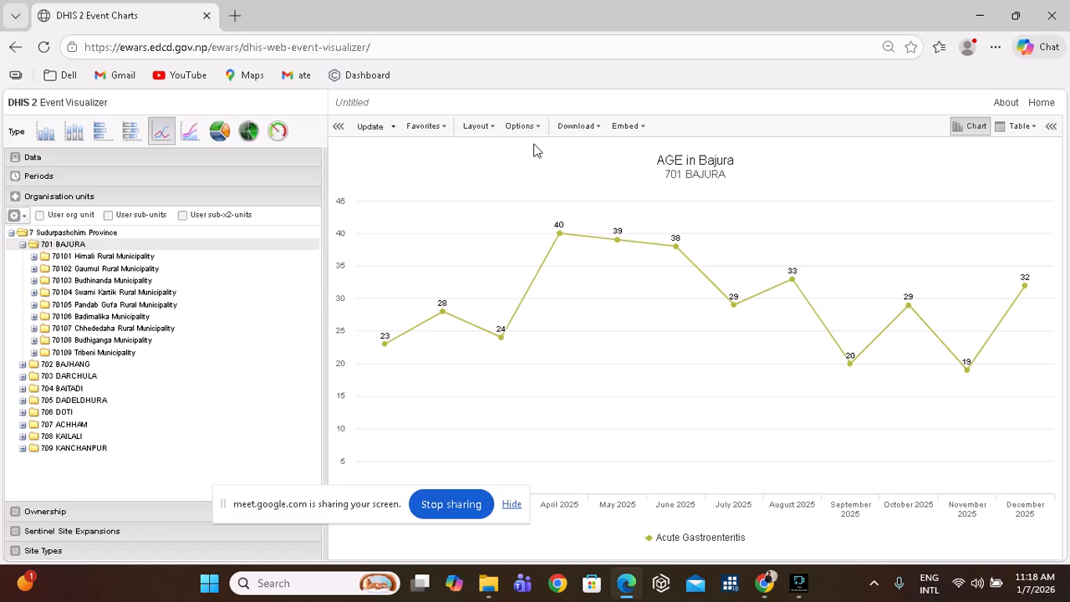
Set the range axis title to 'Number' and zoom the page out to 80%.
left_click(492, 132)
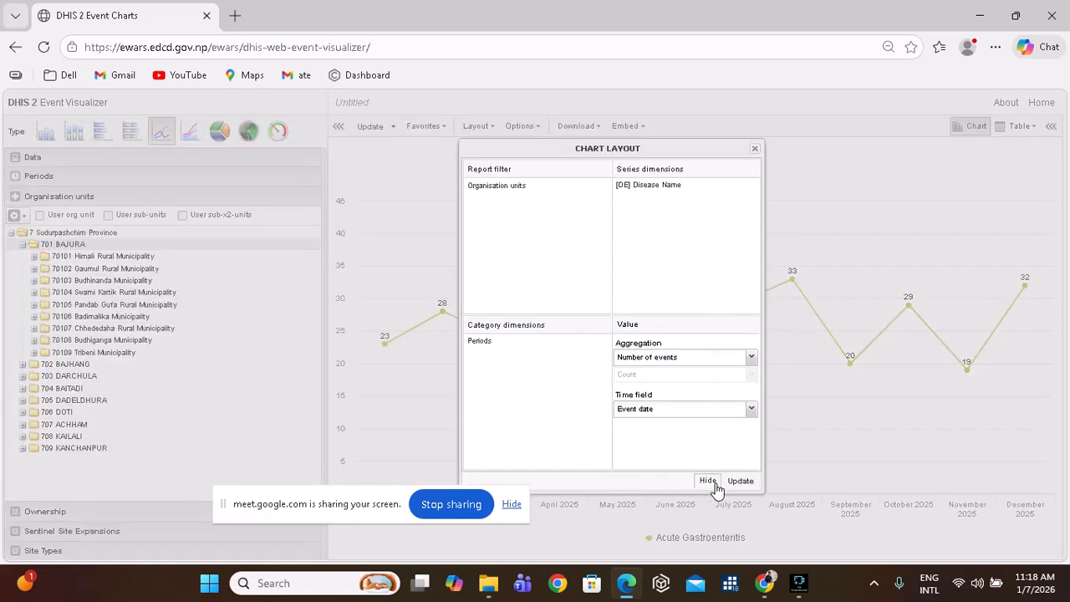
left_click(708, 480)
left_click(520, 126)
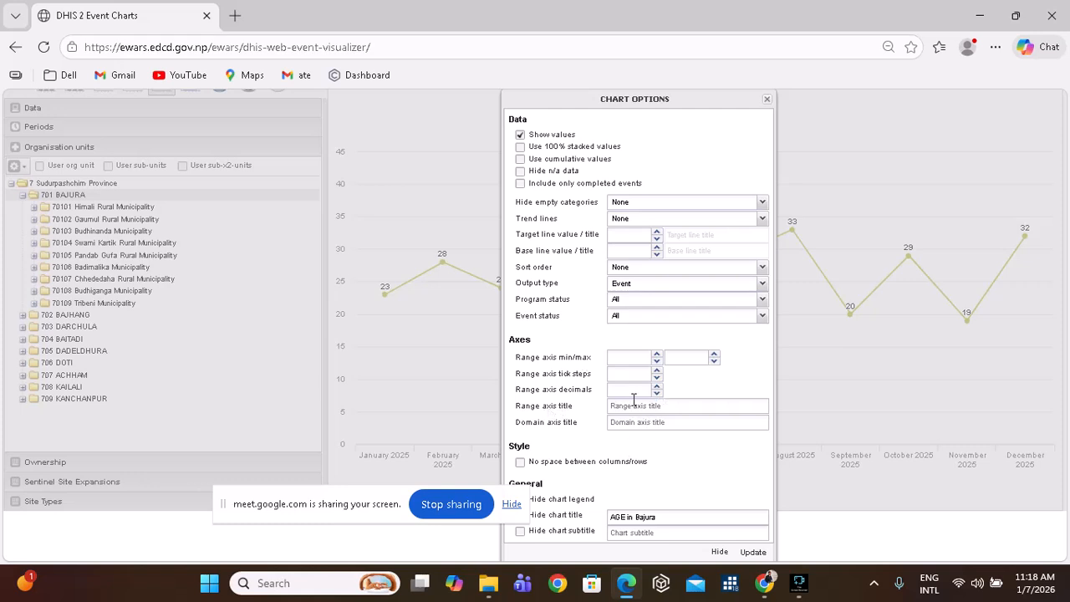
left_click(645, 405)
type("Number")
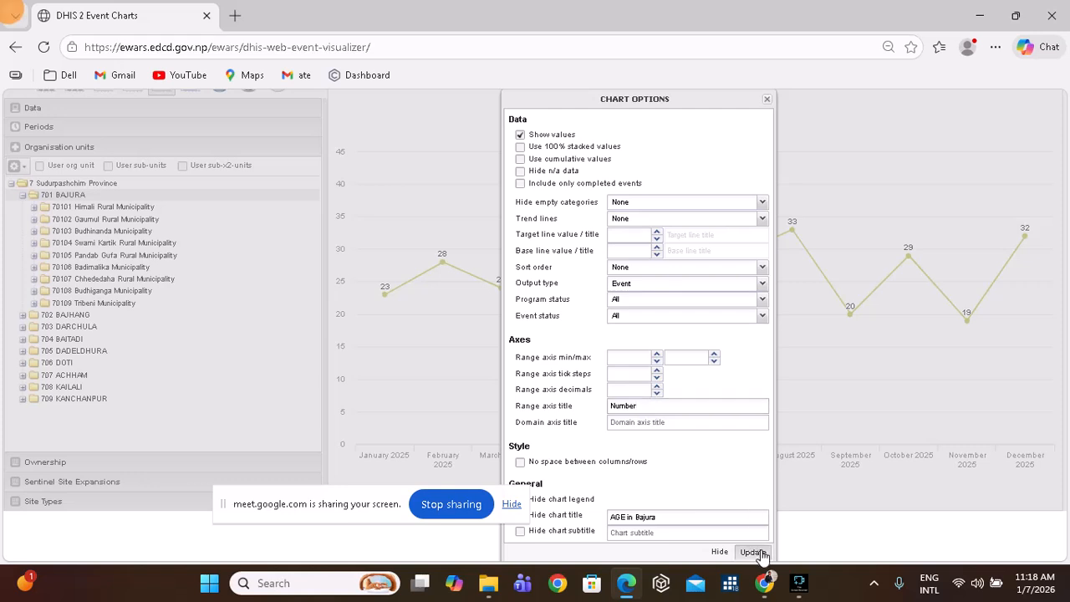
left_click(752, 552)
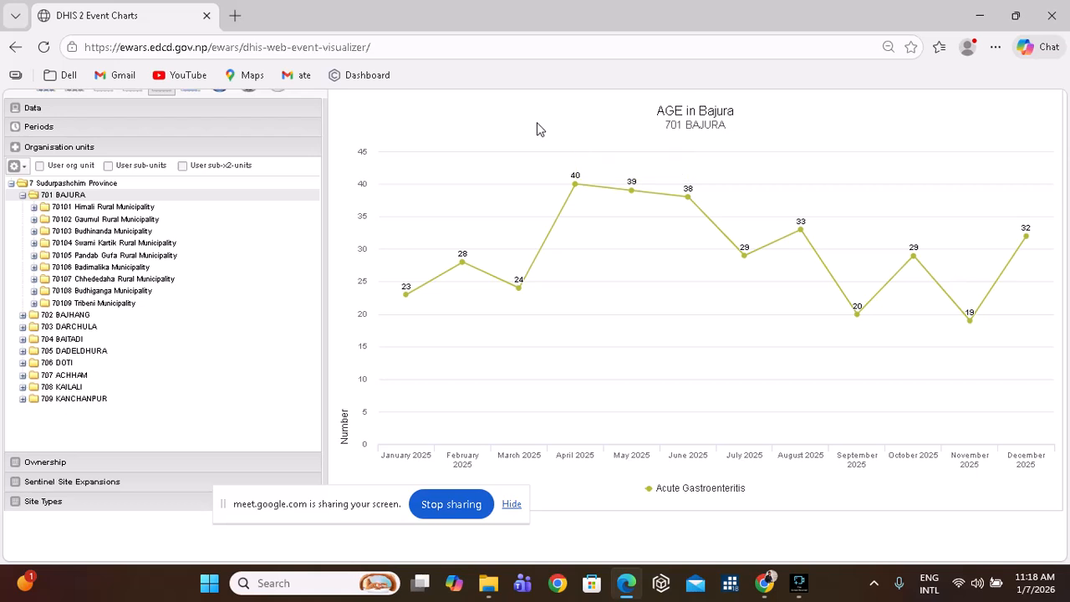
key("ctrl+minus")
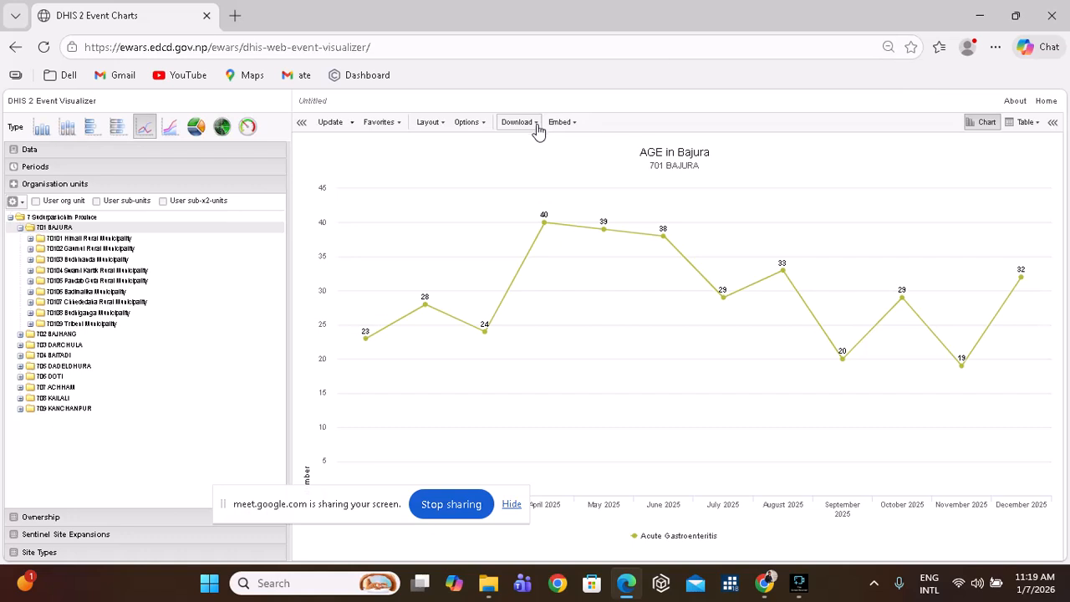
Download the chart as 'AGE in Bajura.png' and show it in the guidelines folder.
left_click(530, 128)
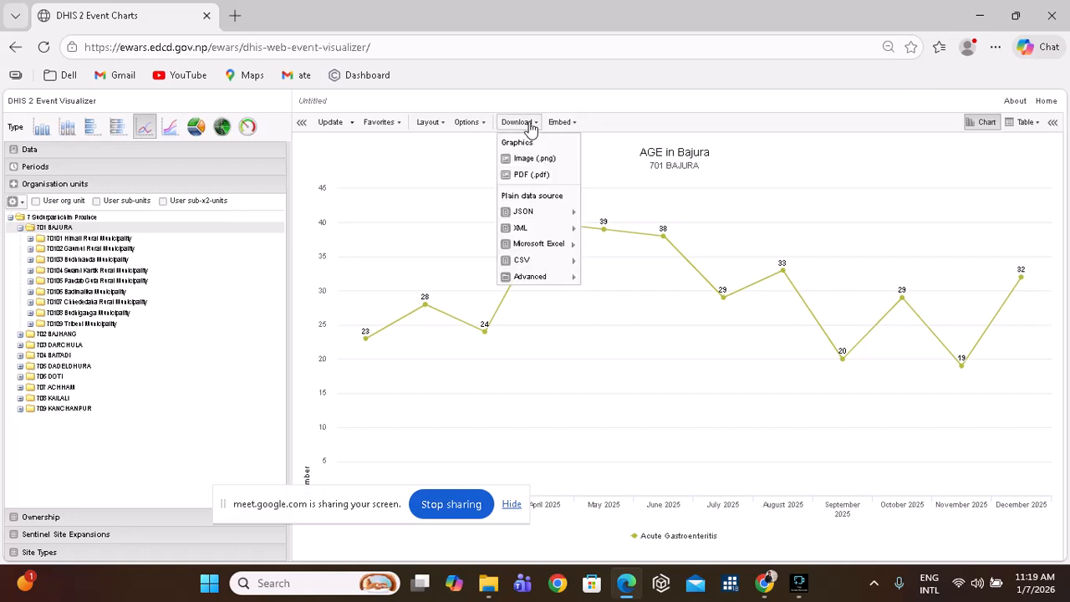
left_click(539, 160)
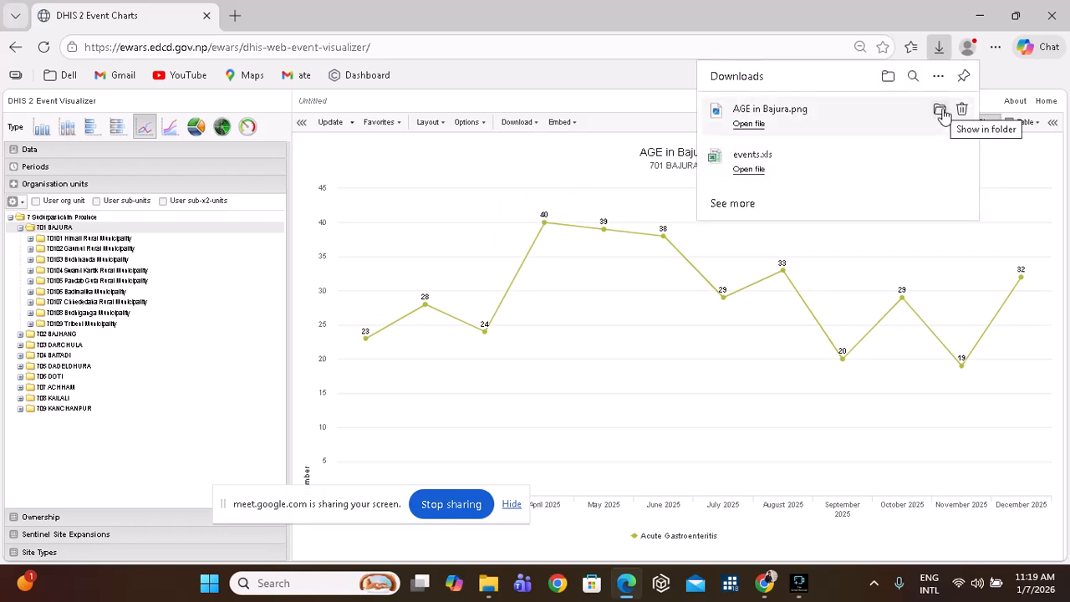
left_click(940, 112)
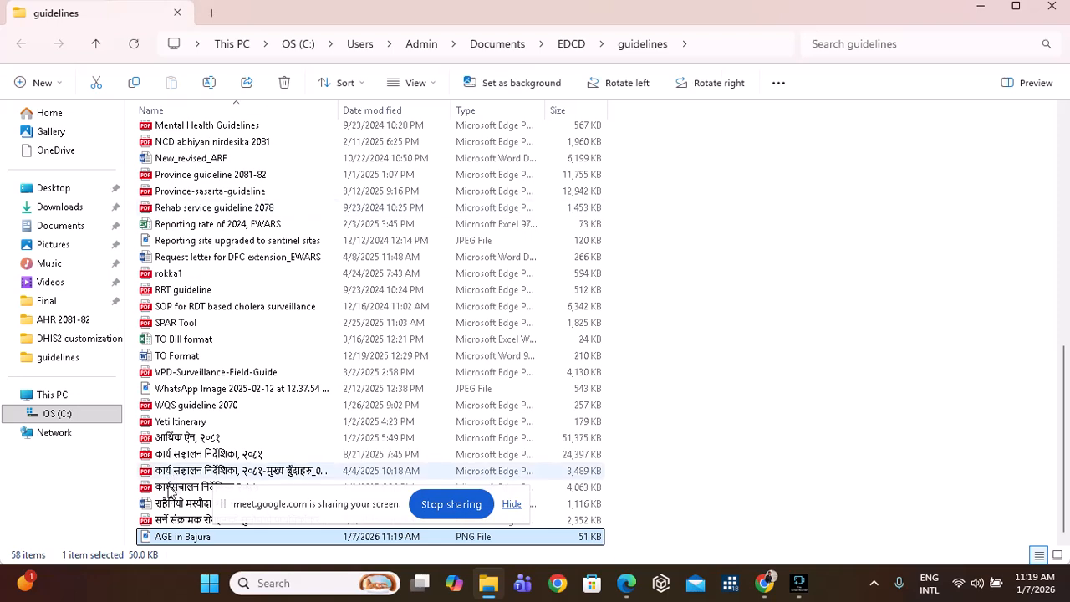
double_click(193, 535)
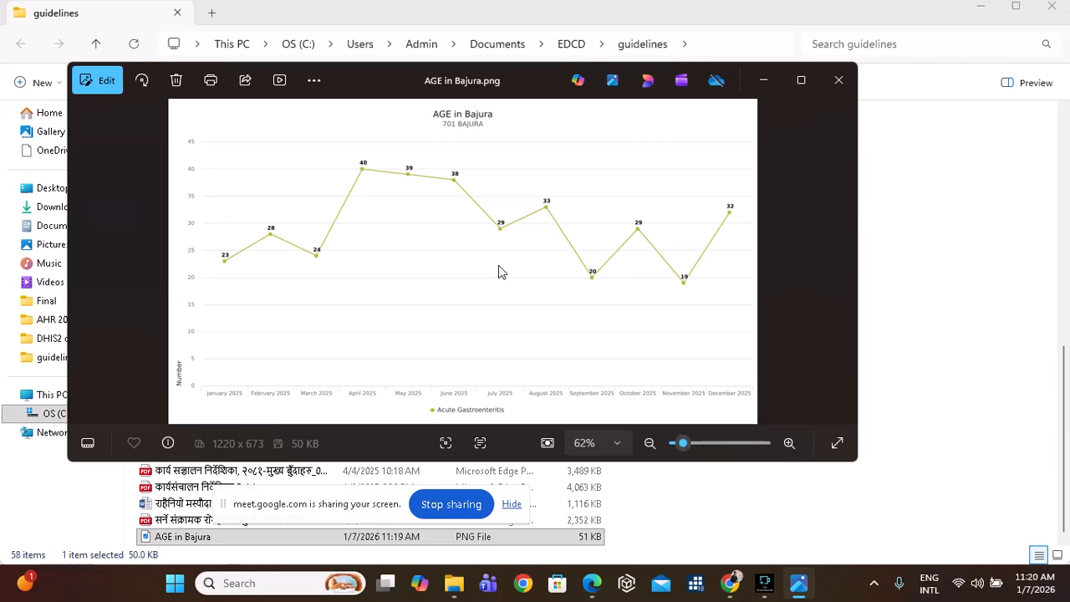
left_click(841, 81)
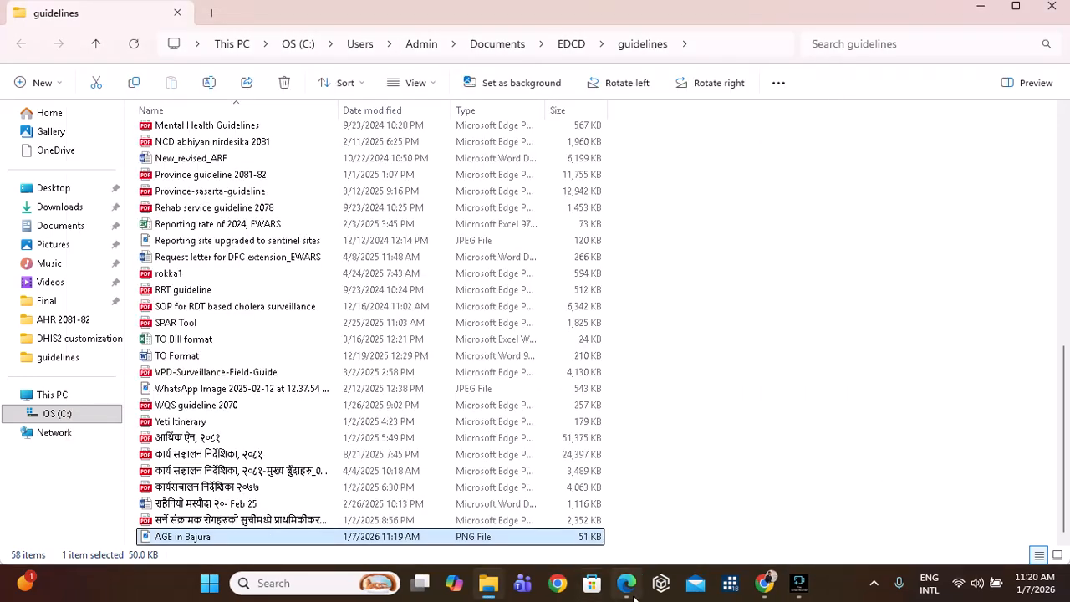
Switch back to Edge and open the DHIS 2 Browser Cache Cleaner.
left_click(626, 583)
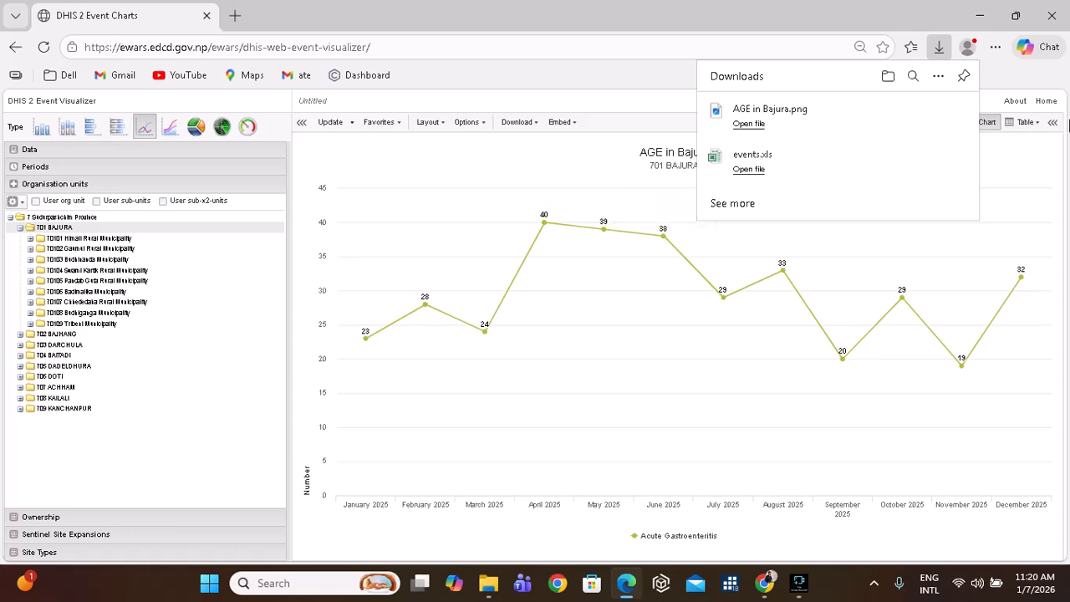
left_click(1055, 100)
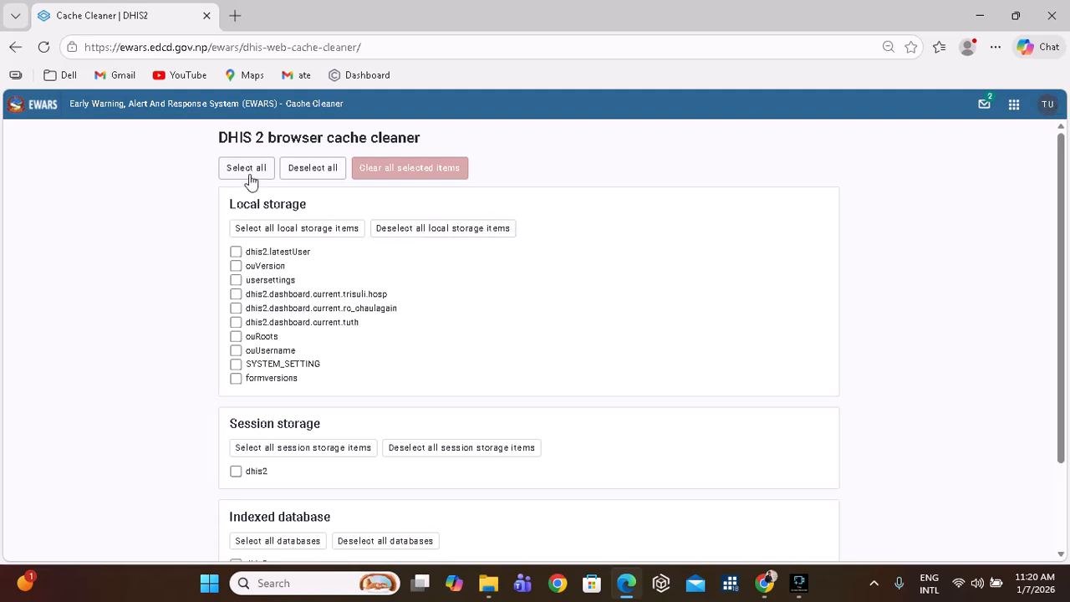
Select and clear all local and session storage items in the cache cleaner.
left_click(248, 176)
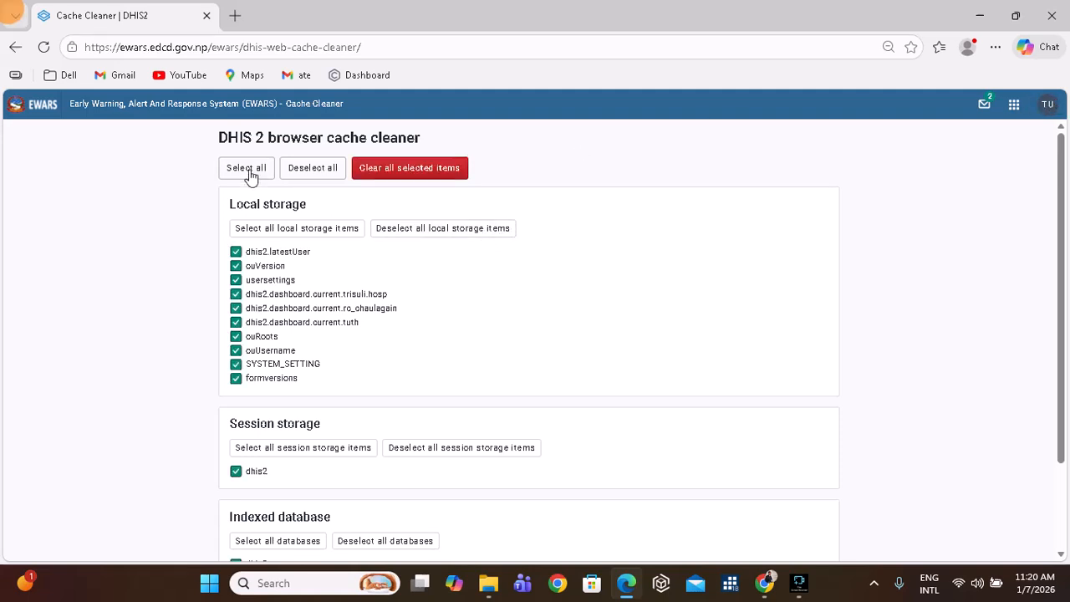
left_click(409, 169)
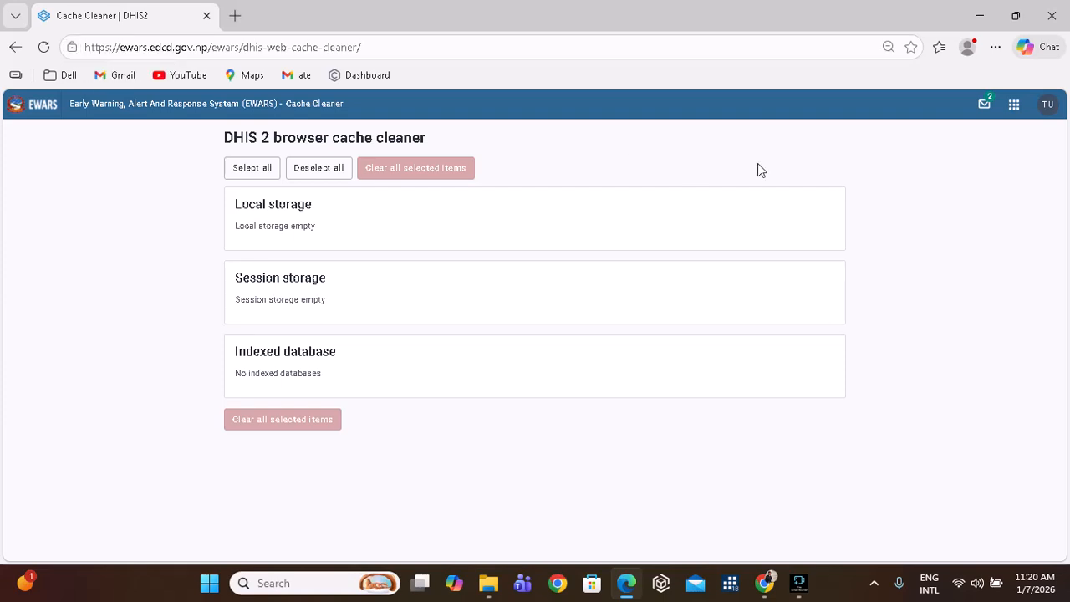
left_click(1014, 105)
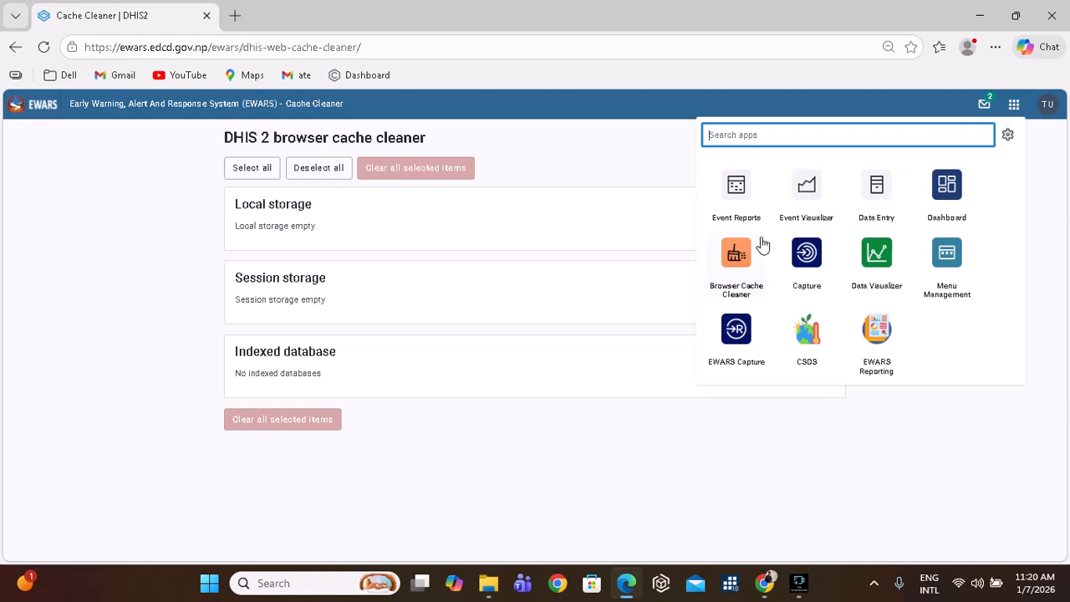
Open Event Reports, zoom in, and choose the HF Event Based Surveillance program.
left_click(737, 206)
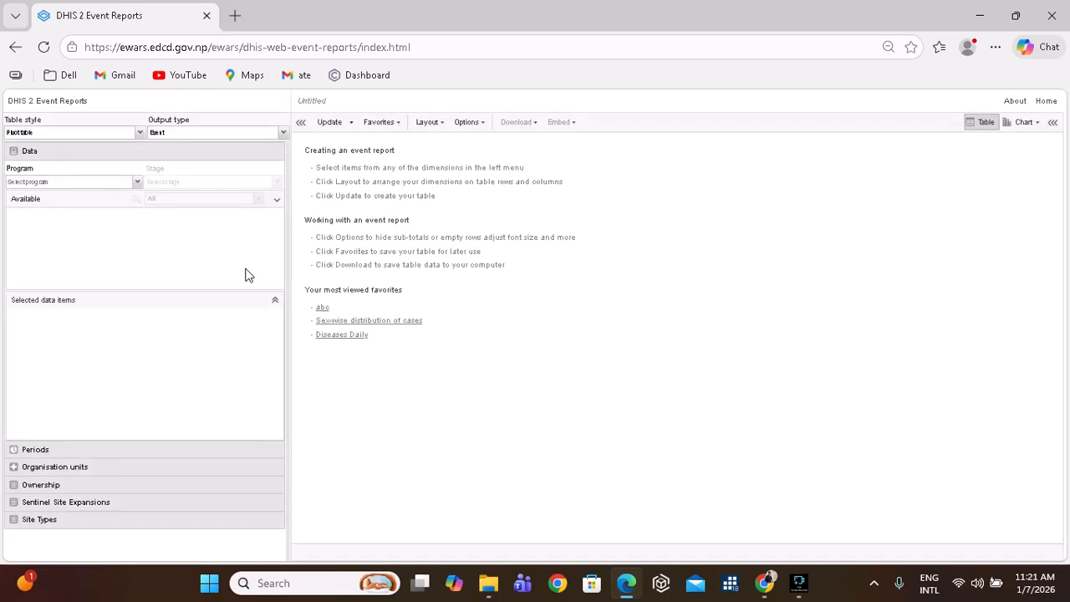
key("ctrl+plus")
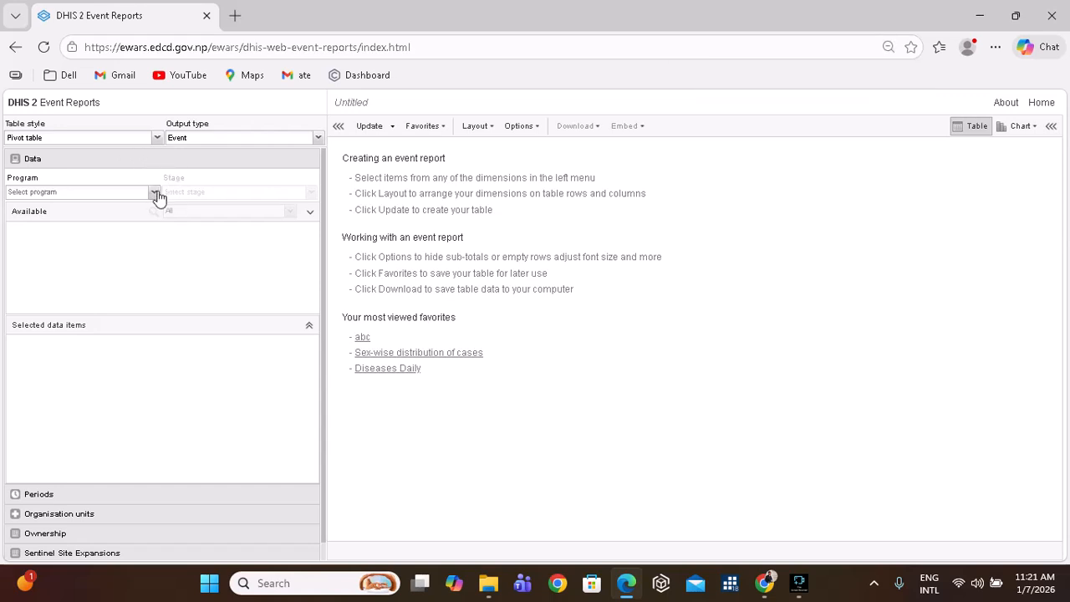
left_click(156, 193)
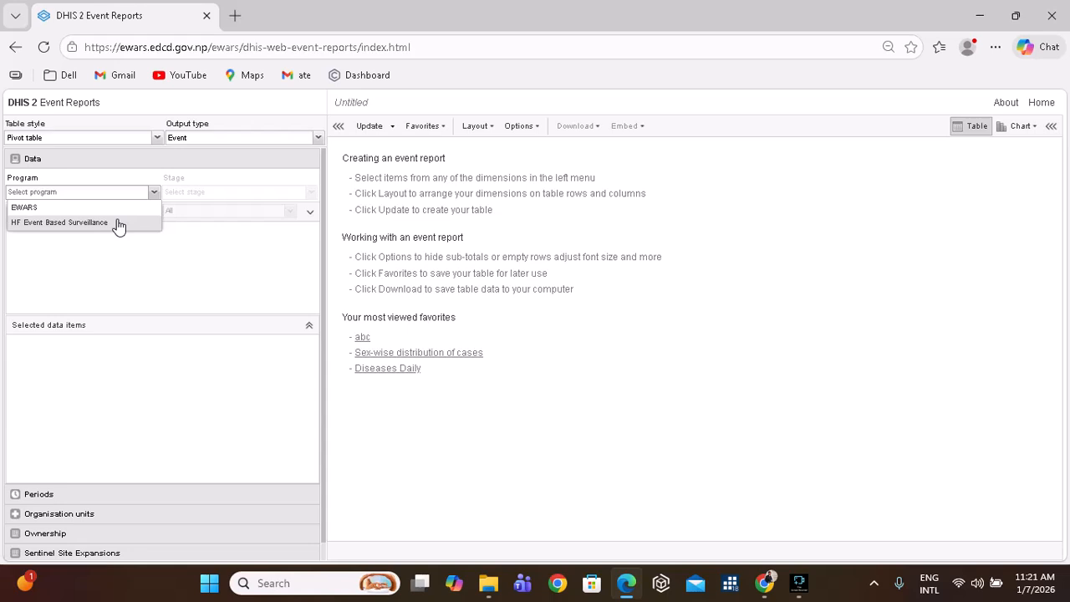
left_click(63, 207)
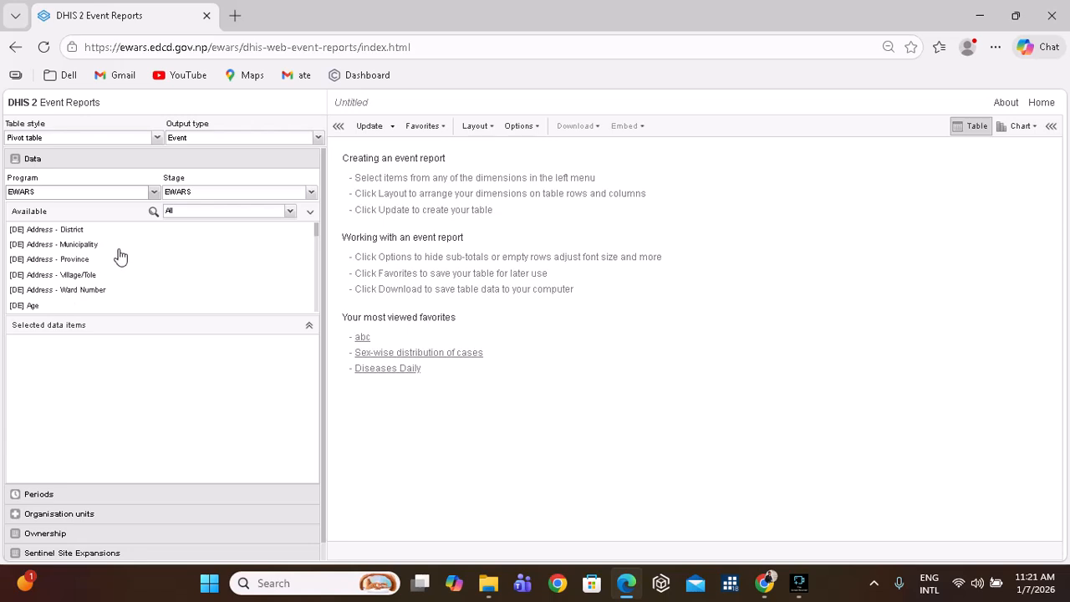
left_click(155, 194)
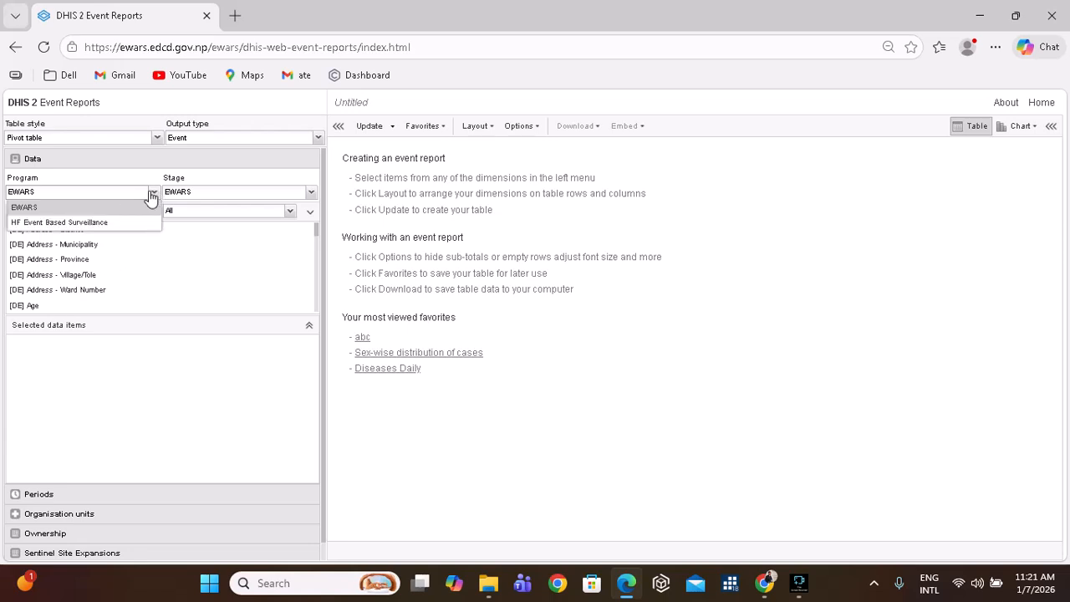
left_click(95, 223)
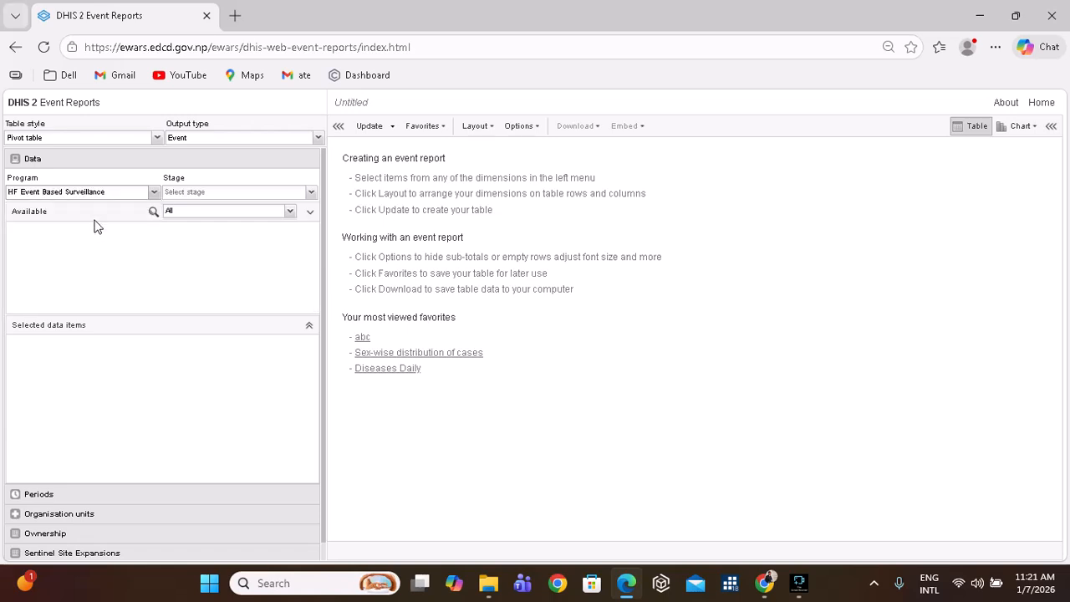
Set the table style to Pivot table with output type Event.
left_click(156, 138)
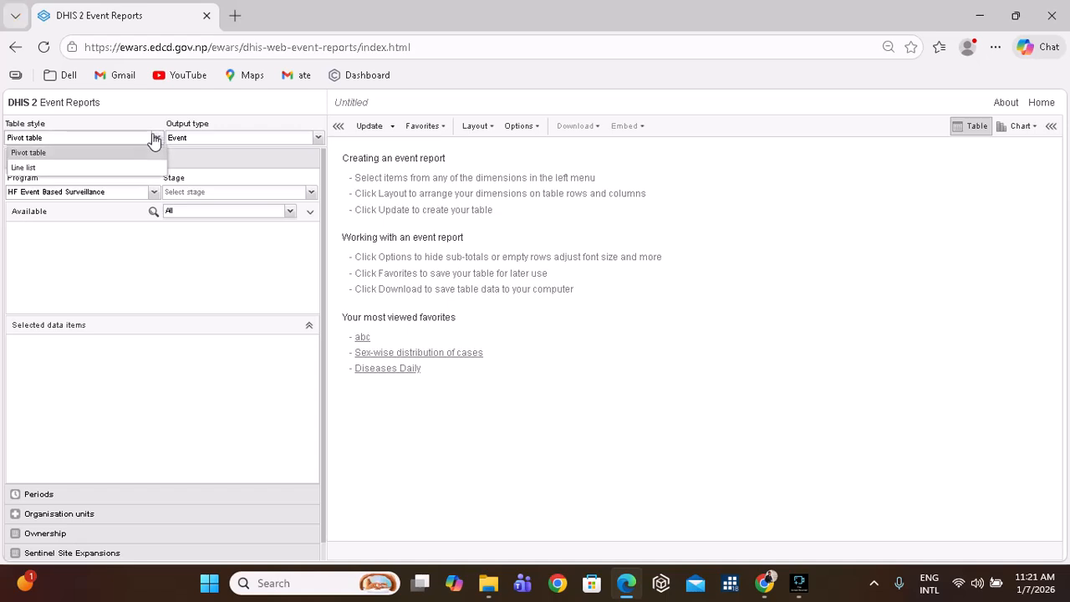
left_click(98, 166)
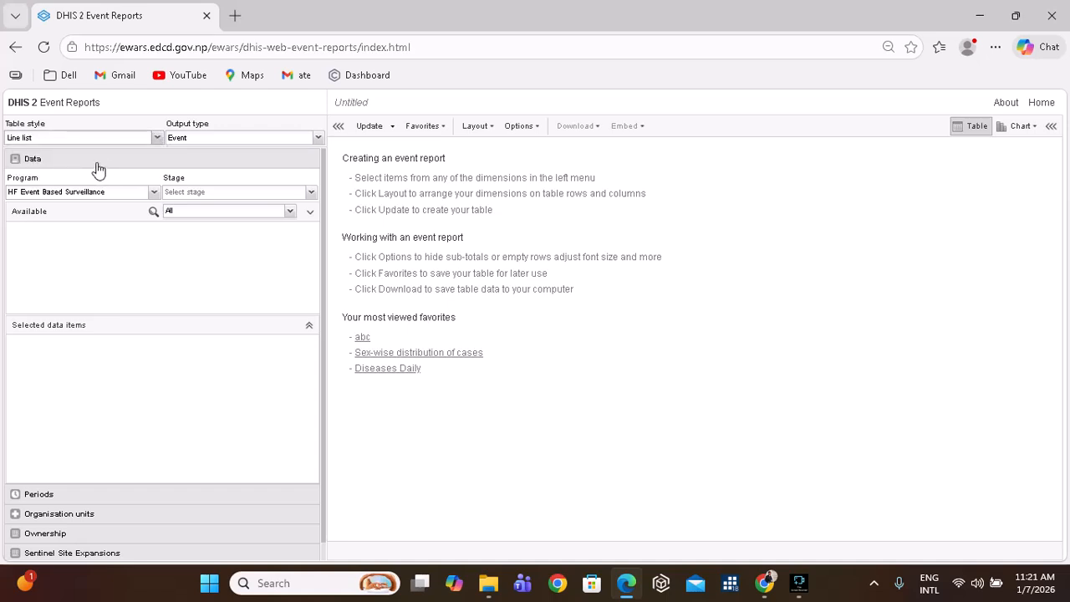
left_click(157, 138)
left_click(158, 139)
left_click(156, 139)
left_click(104, 151)
left_click(318, 140)
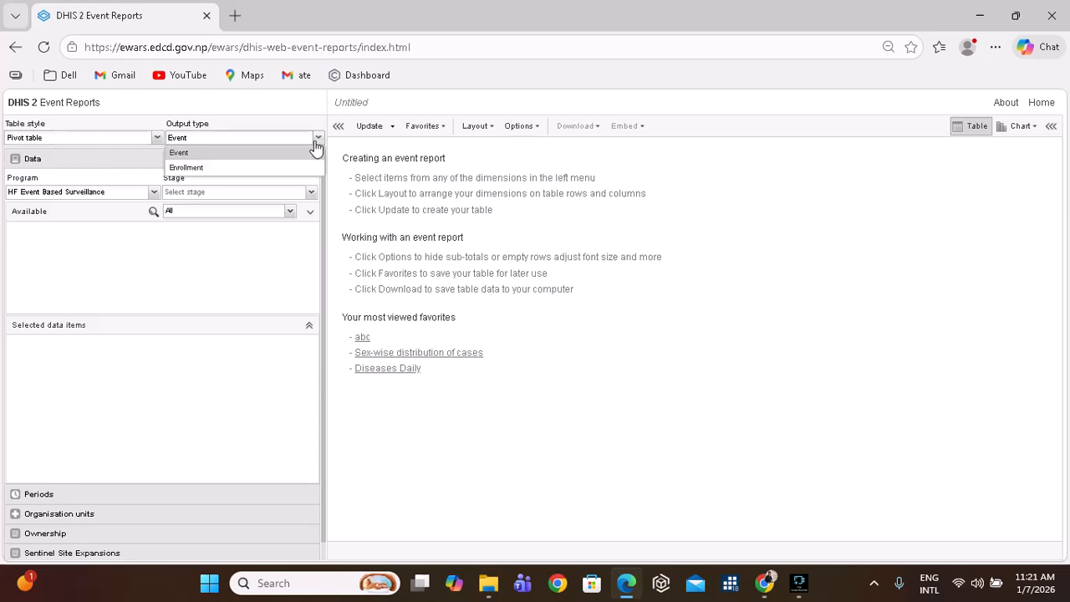
left_click(253, 169)
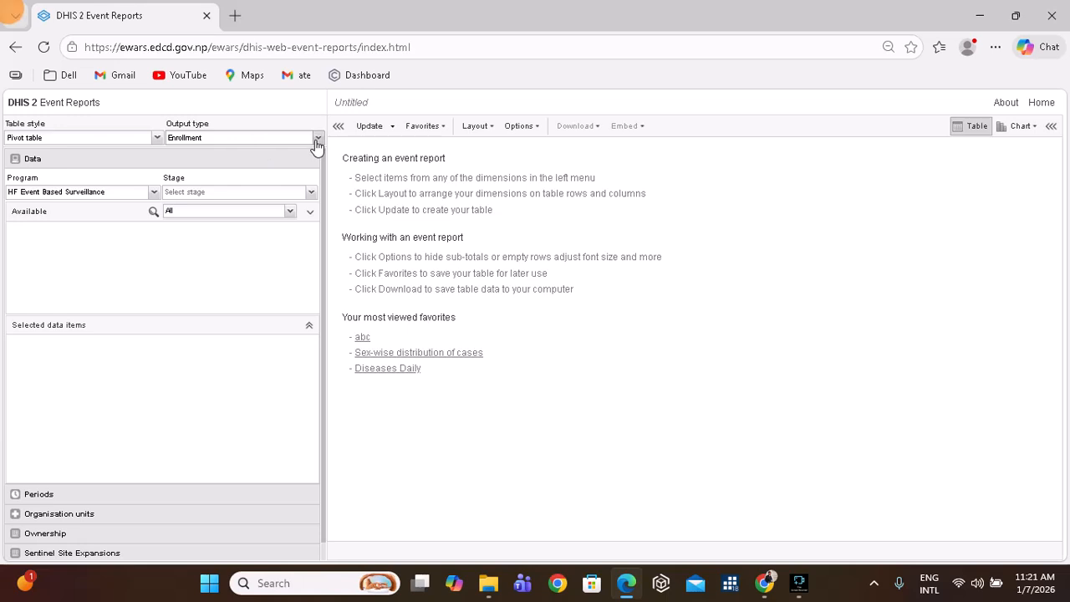
left_click(316, 138)
left_click(263, 153)
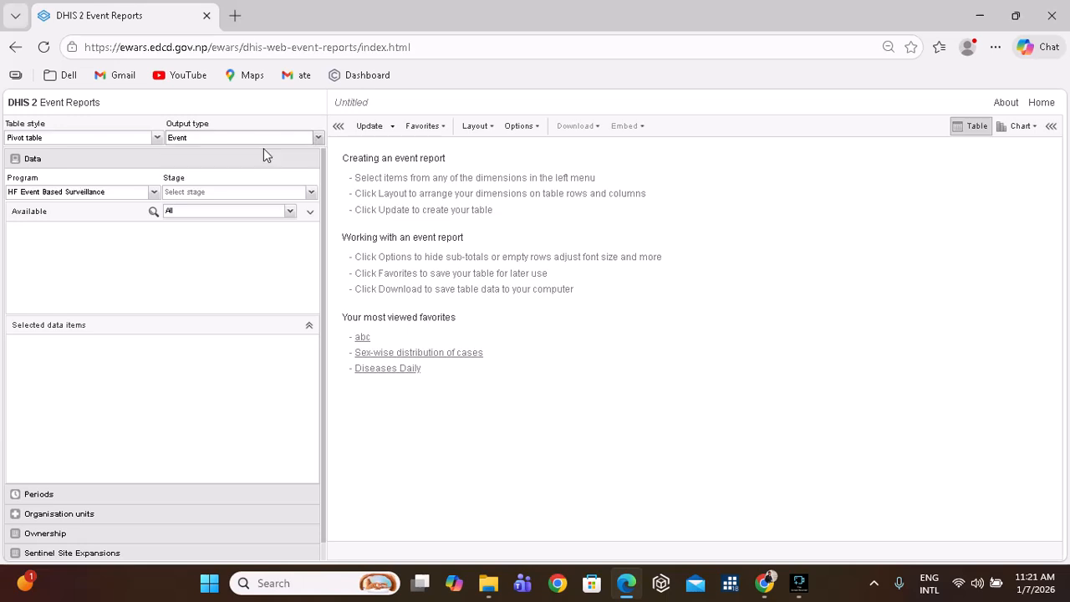
Pick the Response Activities stage and add Event ID and Description of event as data items.
left_click(310, 195)
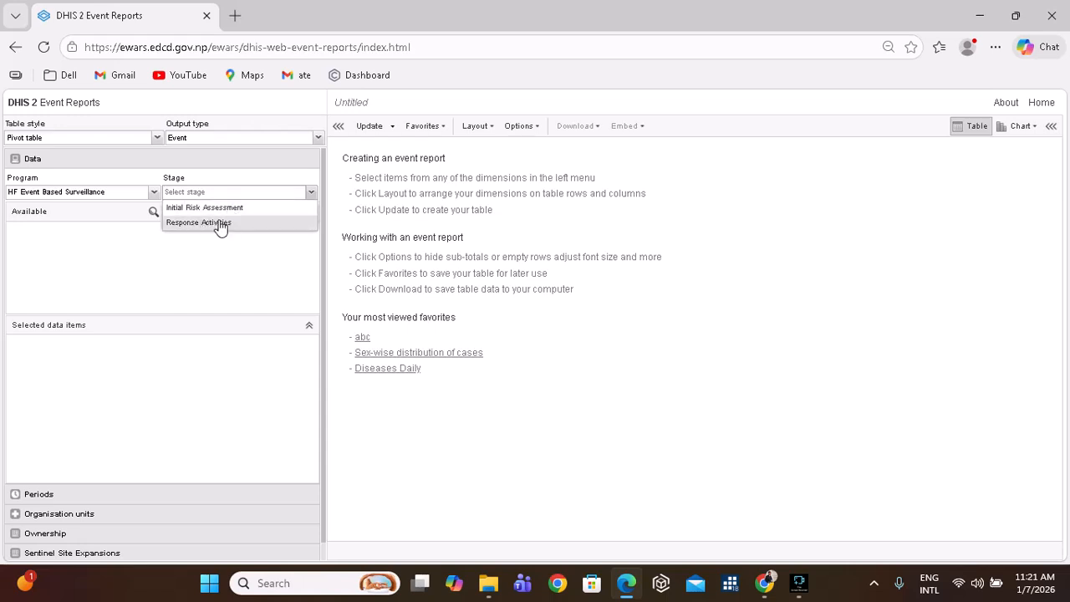
left_click(220, 227)
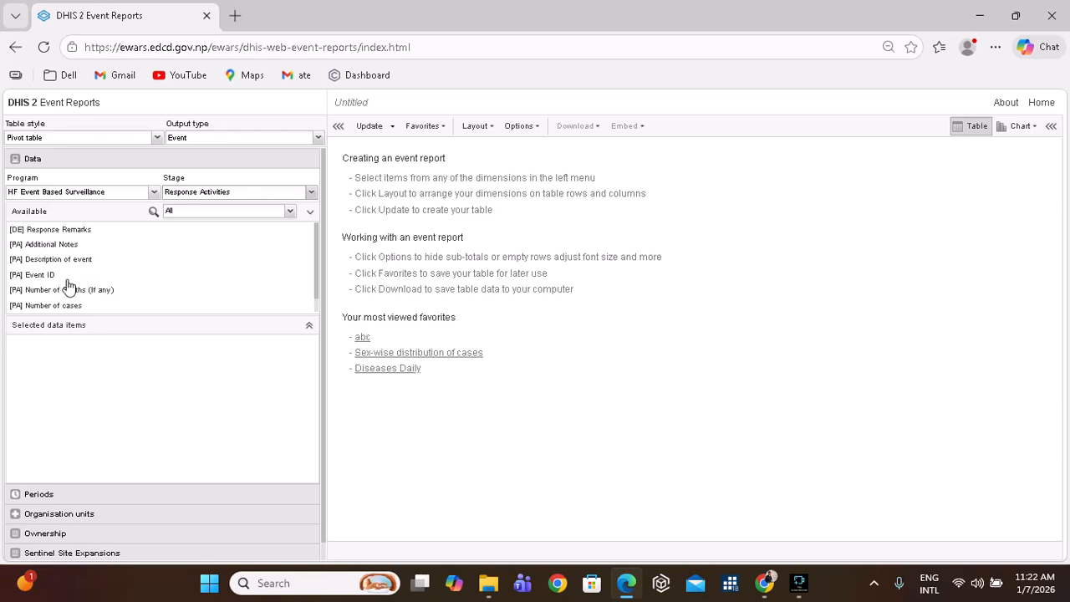
double_click(44, 276)
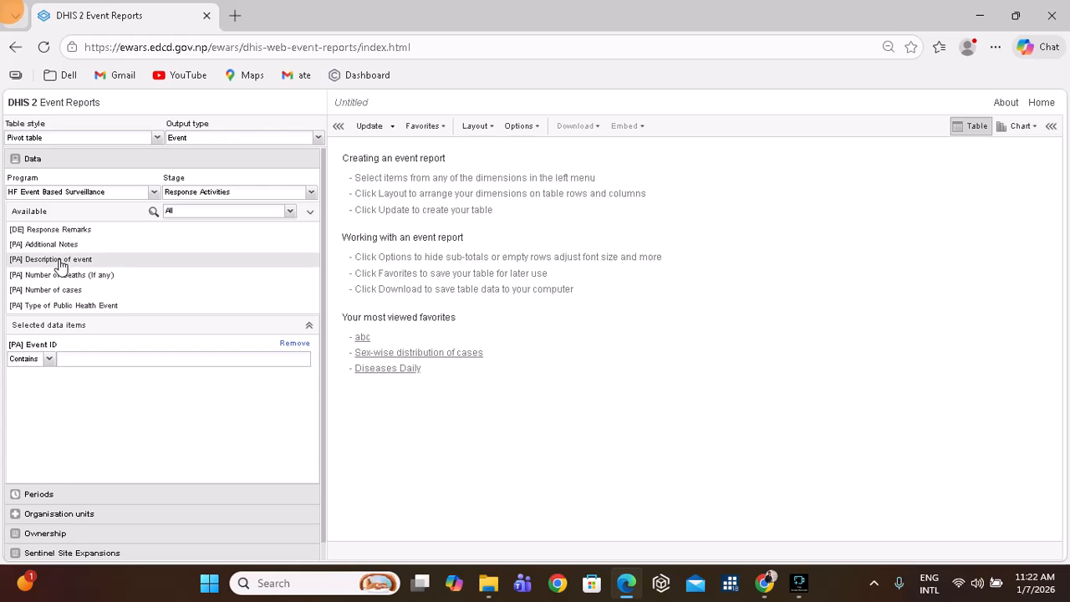
double_click(60, 265)
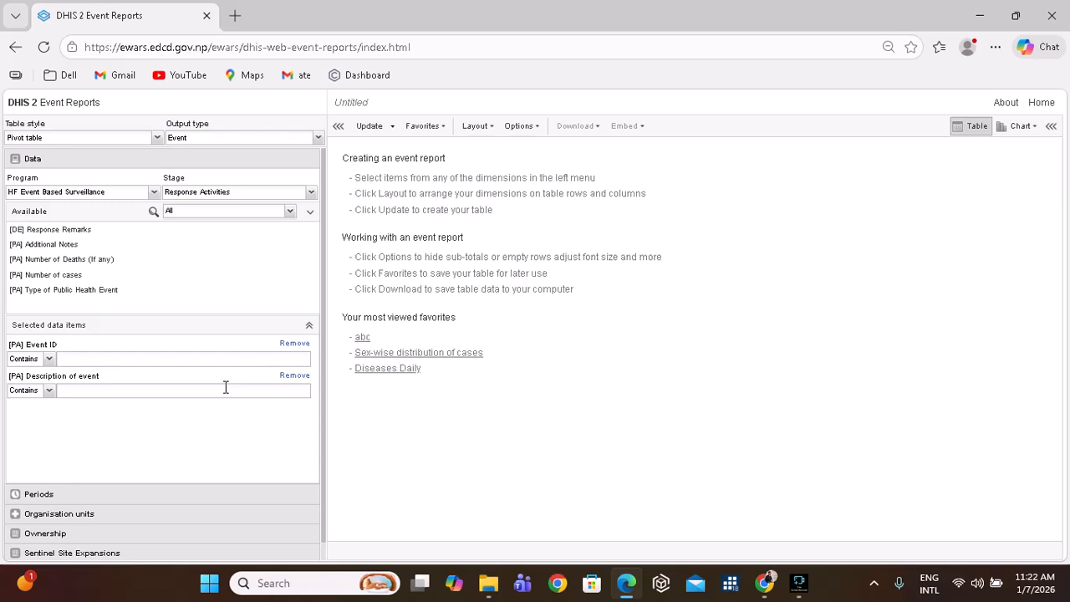
Switch to Yearly periods with 2025 selected instead of This year.
left_click(54, 495)
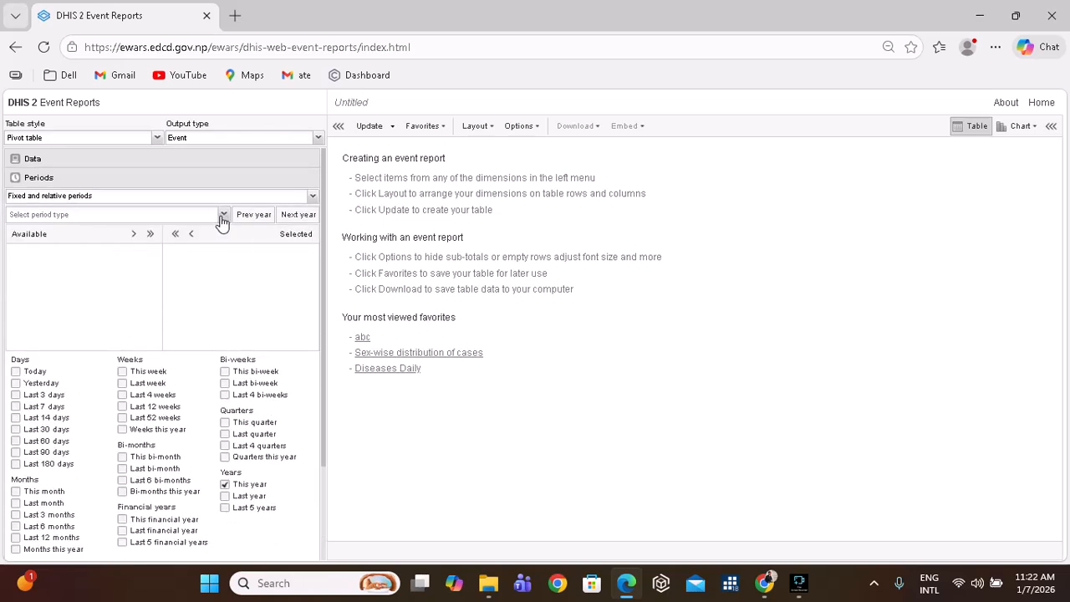
left_click(223, 215)
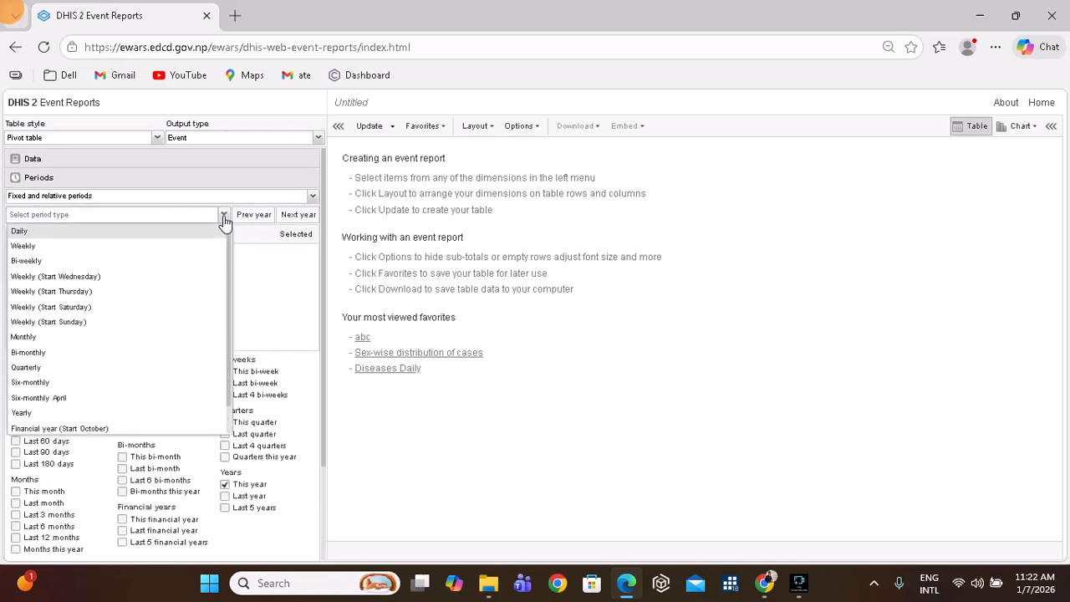
left_click(74, 413)
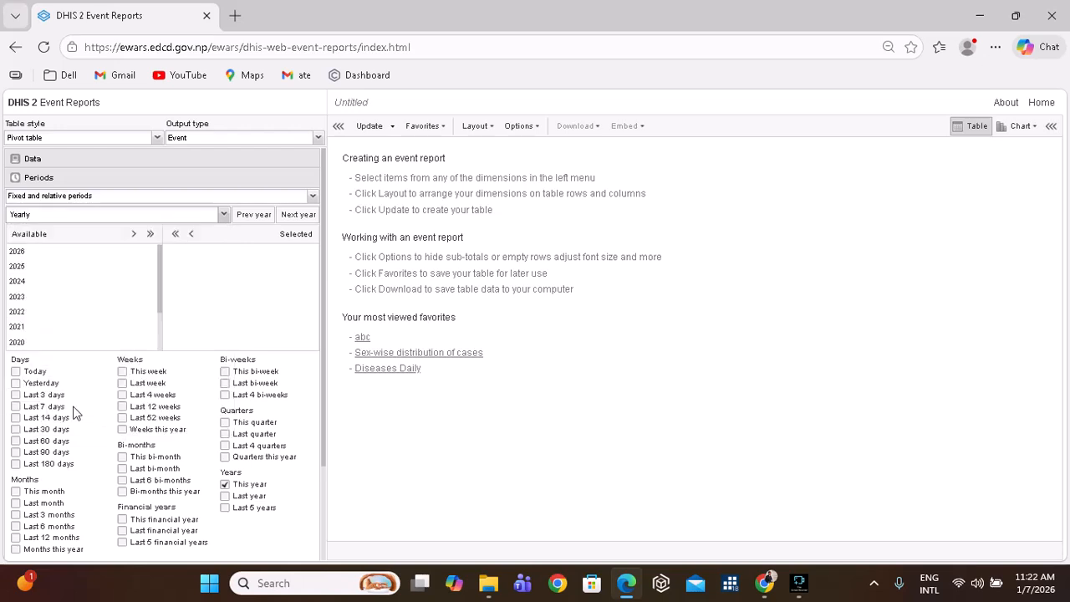
double_click(19, 269)
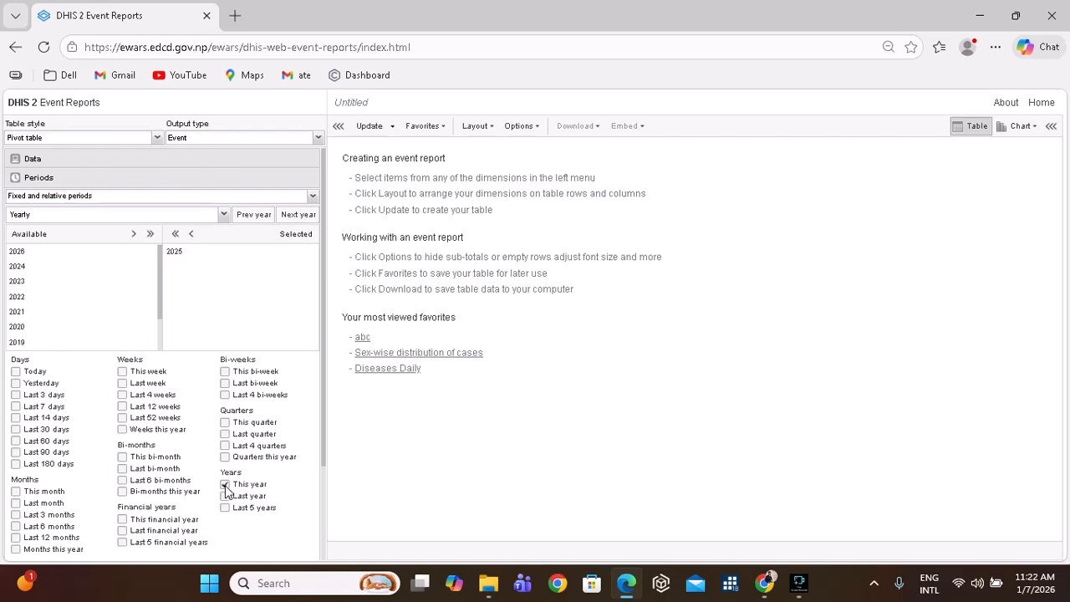
scroll(150, 388, "down", 3)
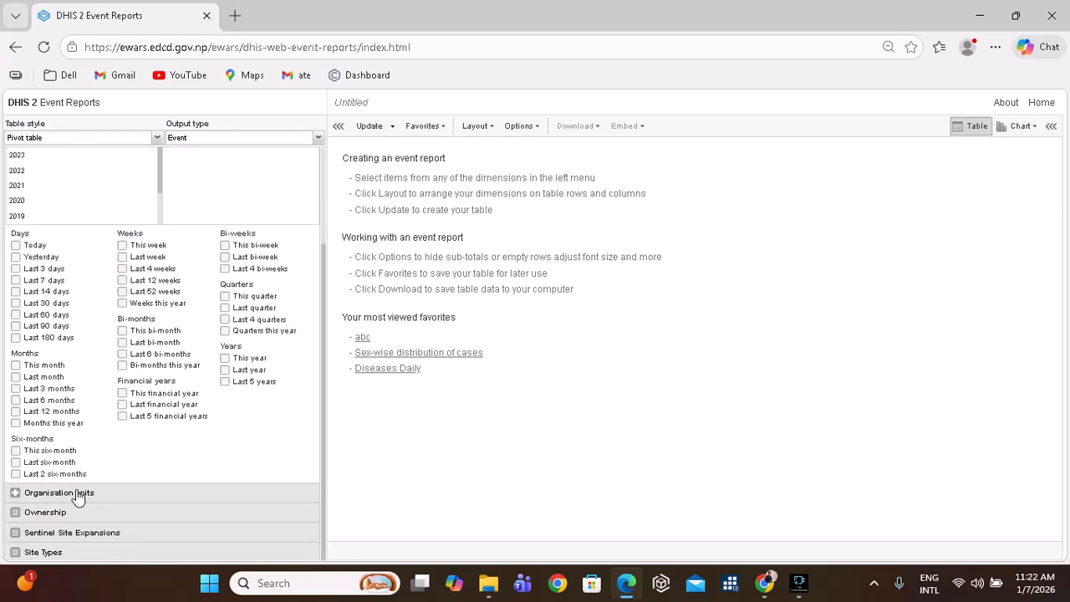
Select DISTRICT HOSPITAL_ BAJURA under 701 BAJURA > Badimalika Municipality > Badimalika 08 and update the report.
left_click(76, 493)
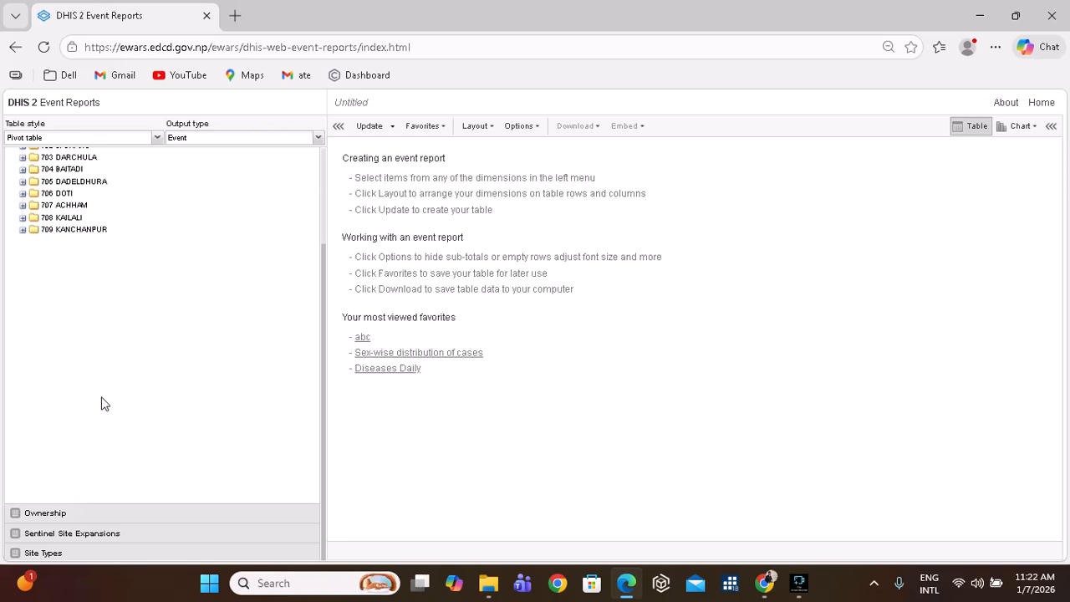
left_click(23, 205)
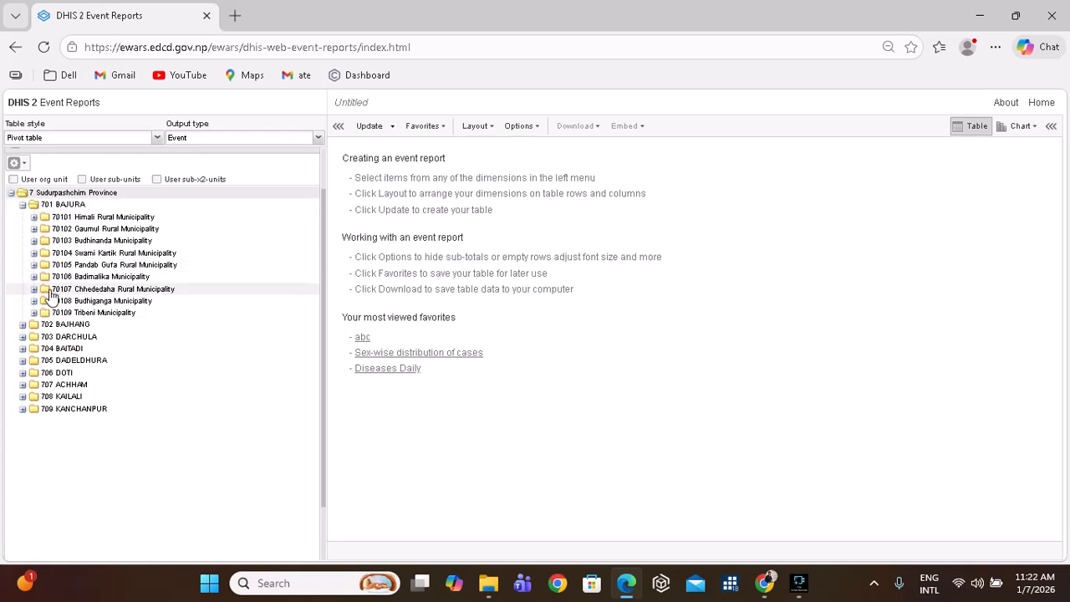
left_click(34, 278)
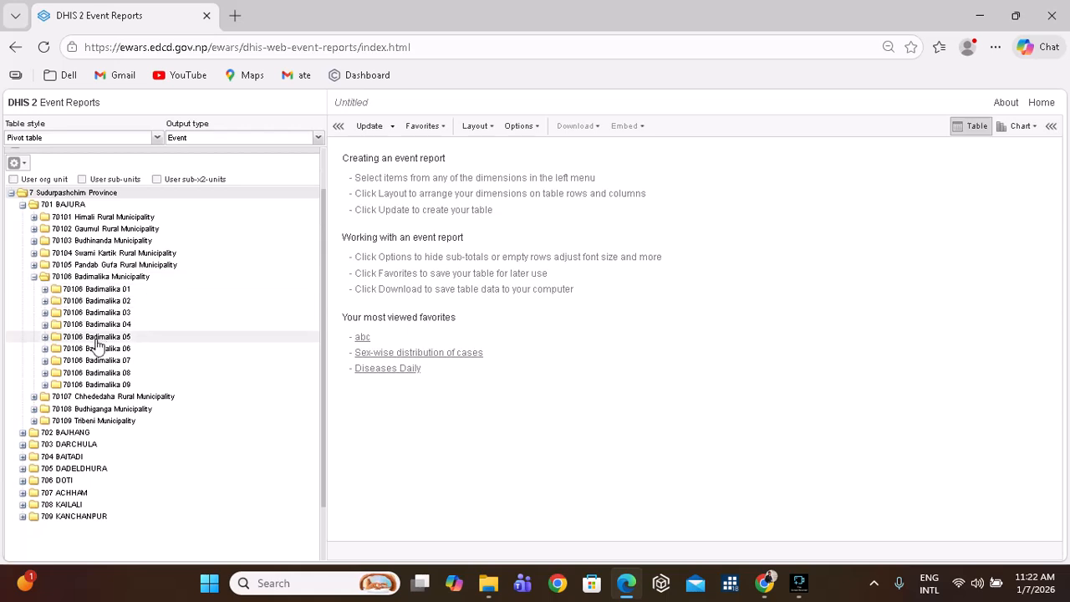
left_click(45, 373)
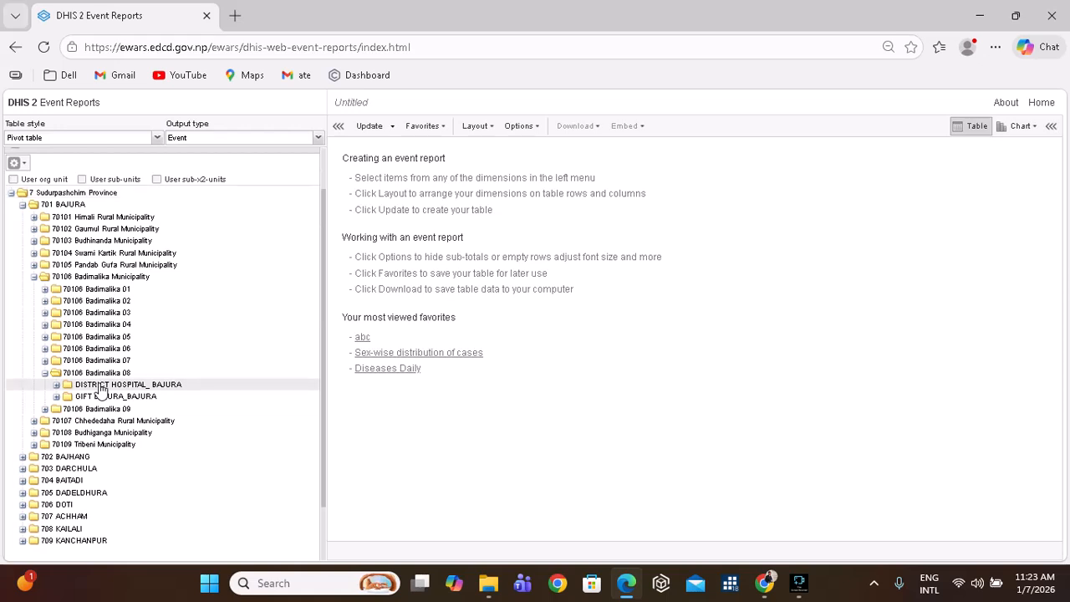
left_click(368, 128)
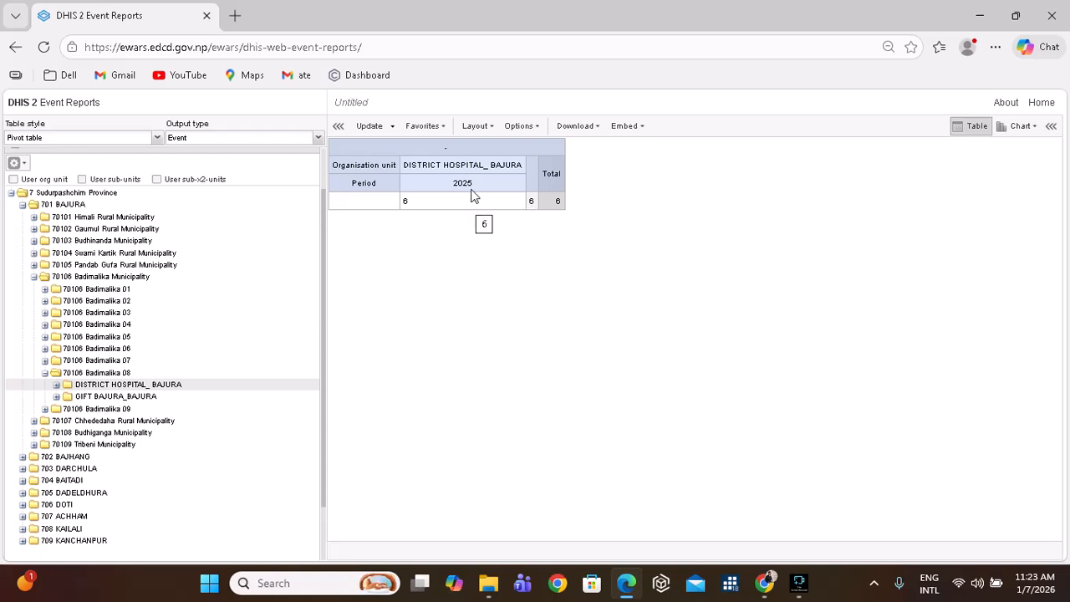
Regenerate the report as a line list, hide the settings panel and zoom in to read it.
left_click(157, 138)
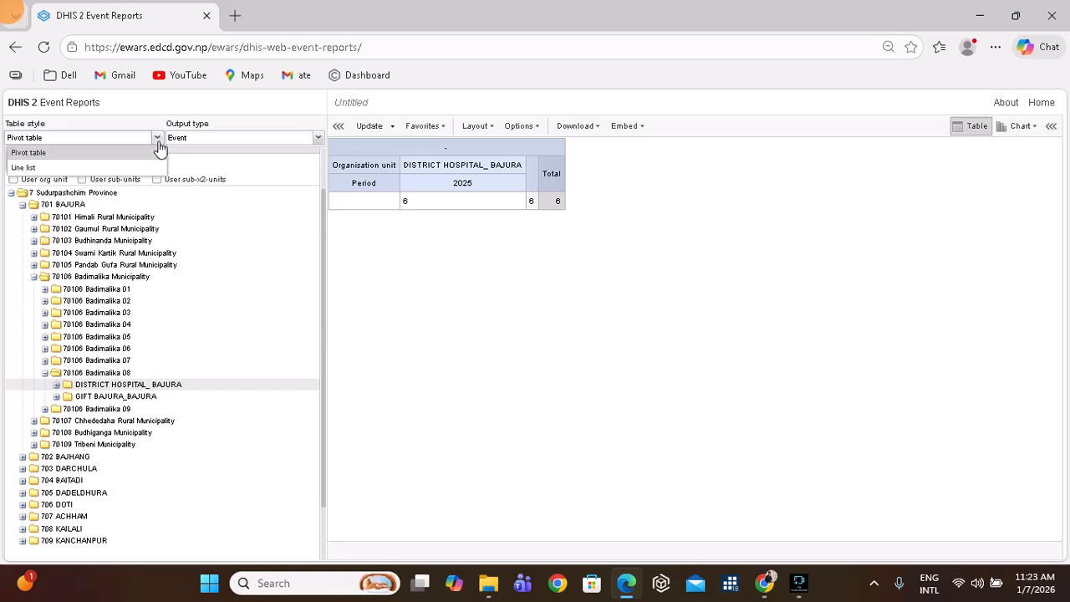
left_click(107, 169)
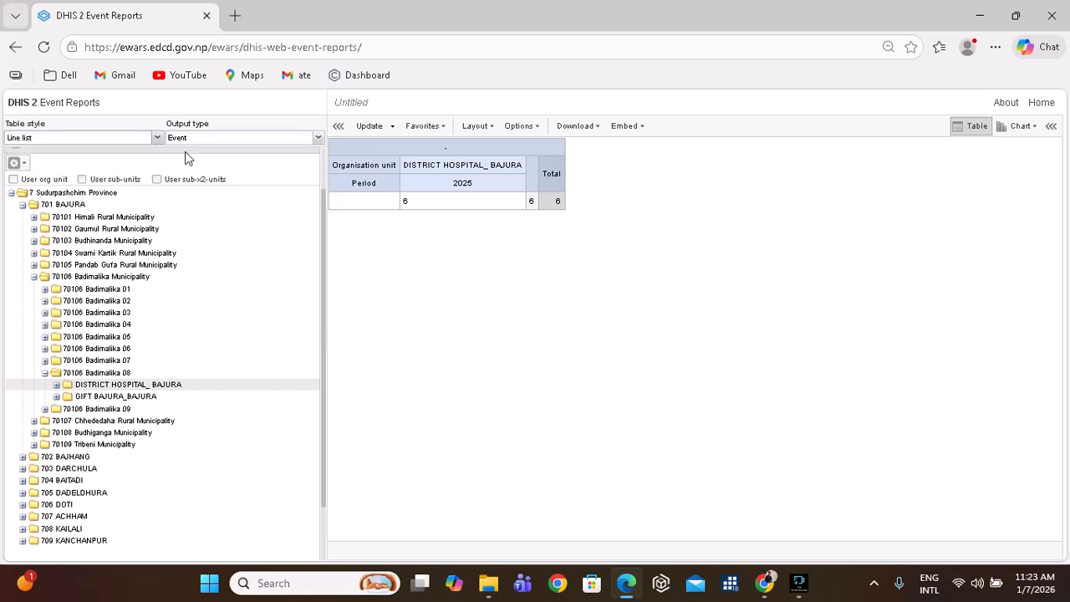
left_click(365, 130)
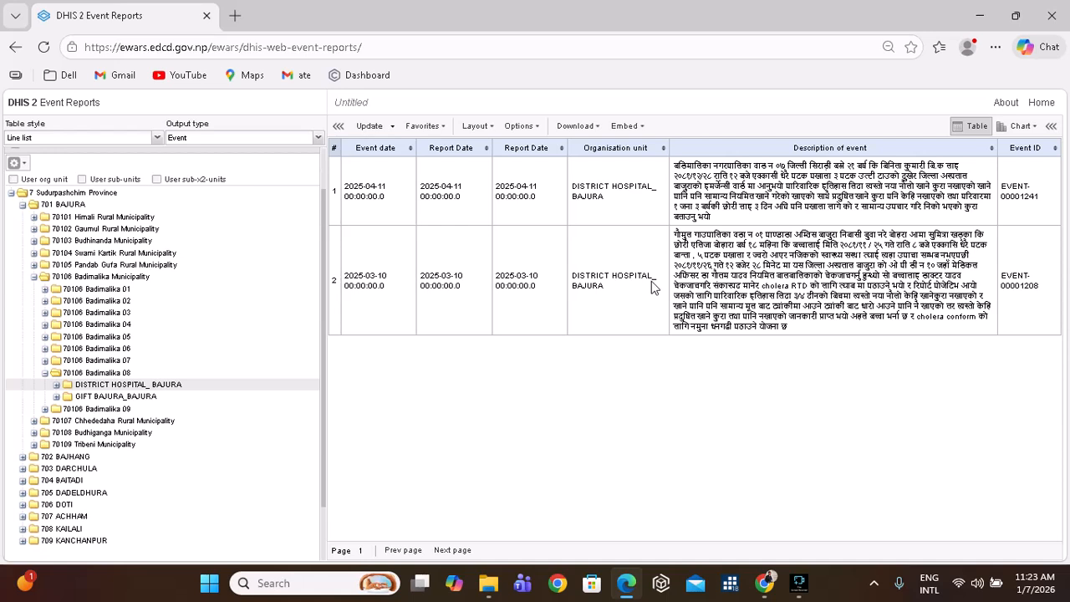
left_click(339, 130)
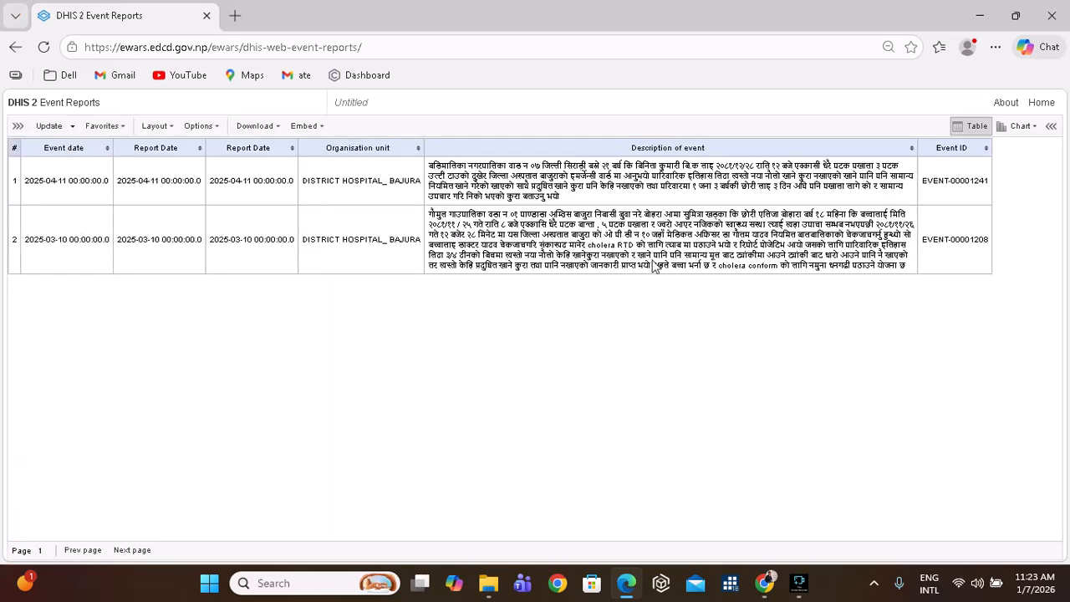
key("ctrl+plus")
key("ctrl+plus")
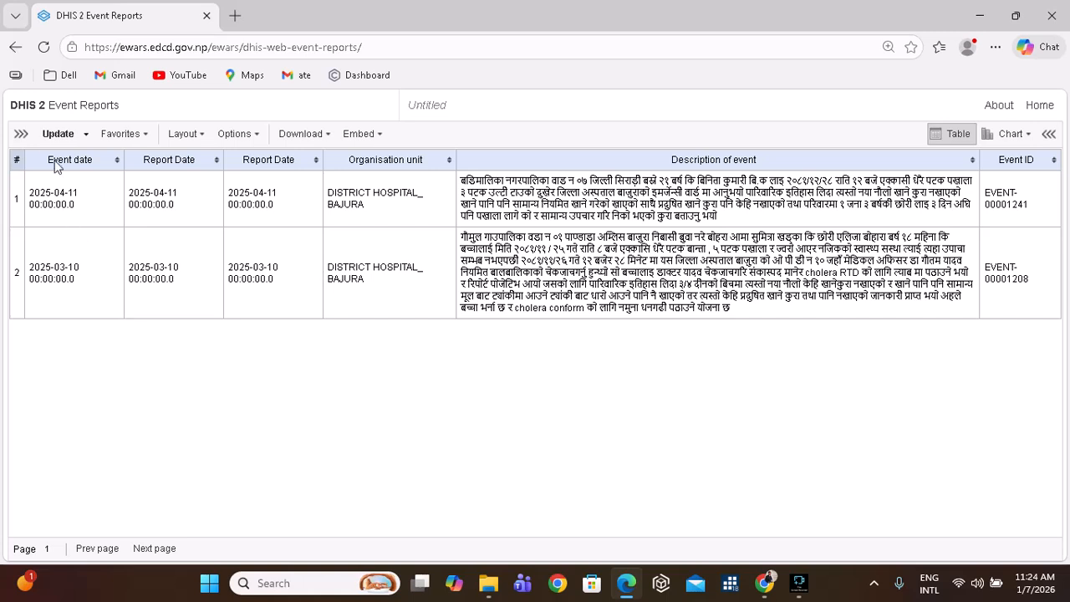
Restore the settings panel, check download formats, and regenerate the report in Pivot table style.
left_click(21, 134)
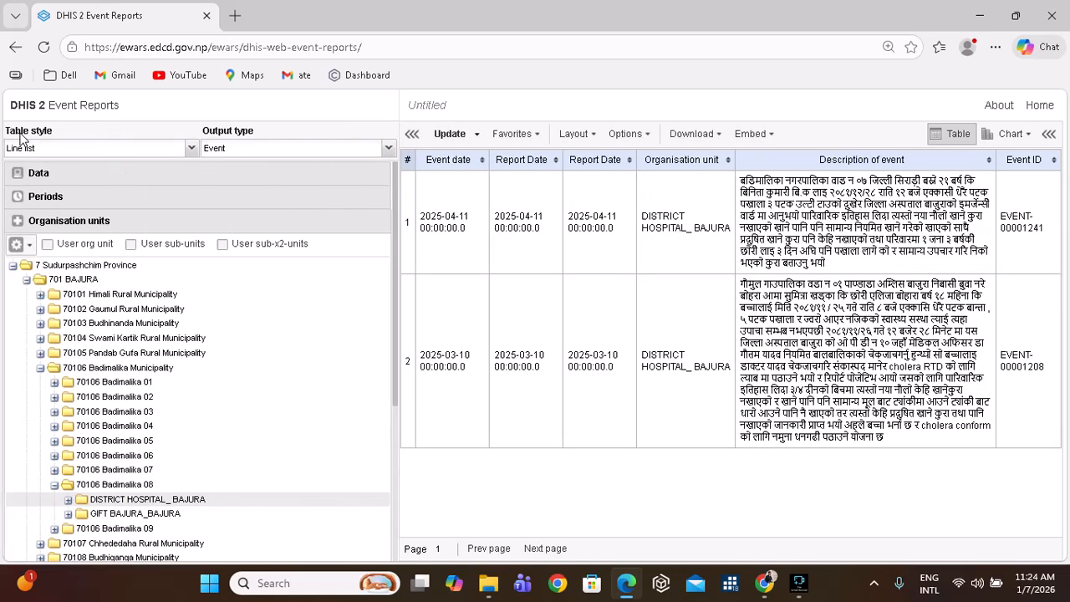
left_click(719, 138)
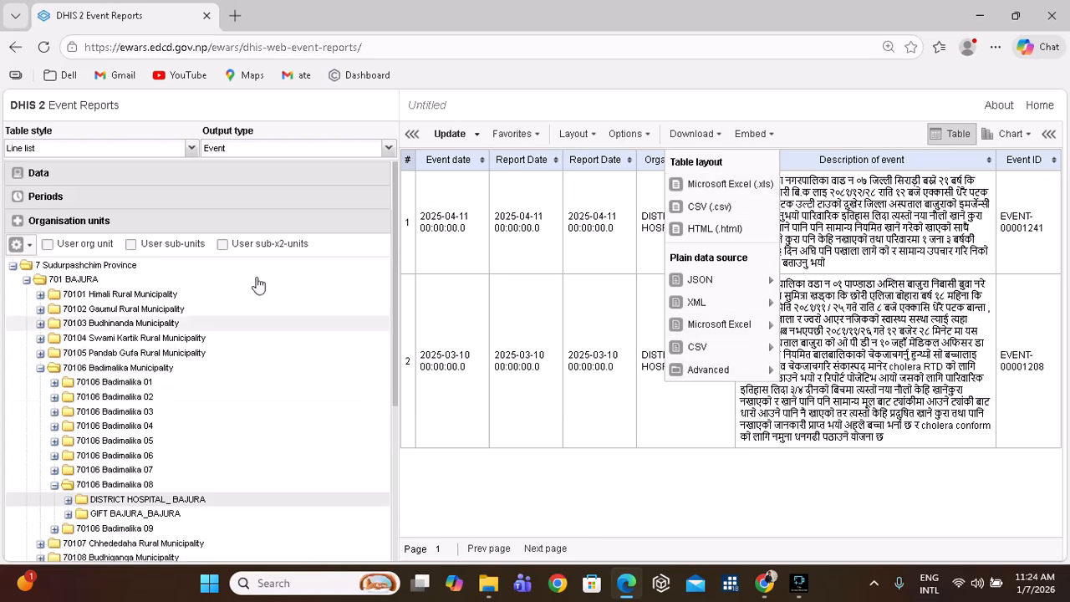
left_click(190, 148)
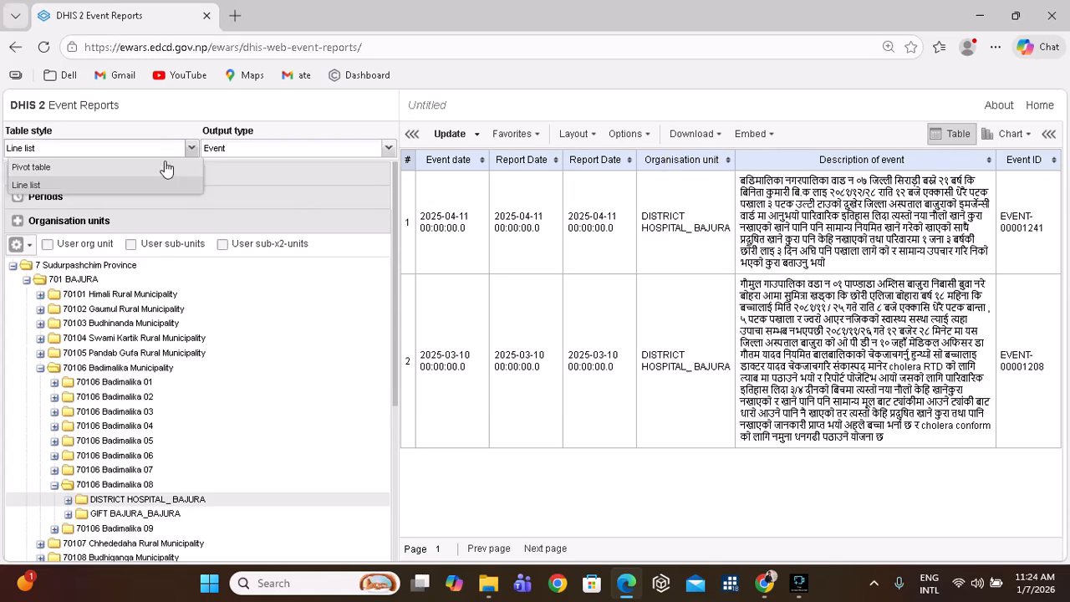
left_click(166, 167)
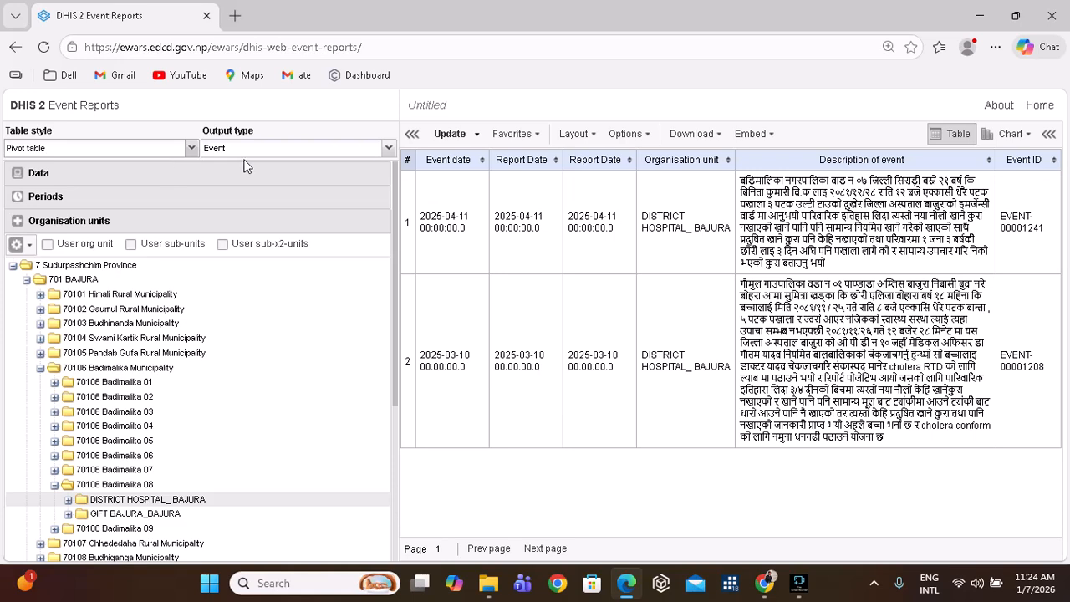
left_click(450, 135)
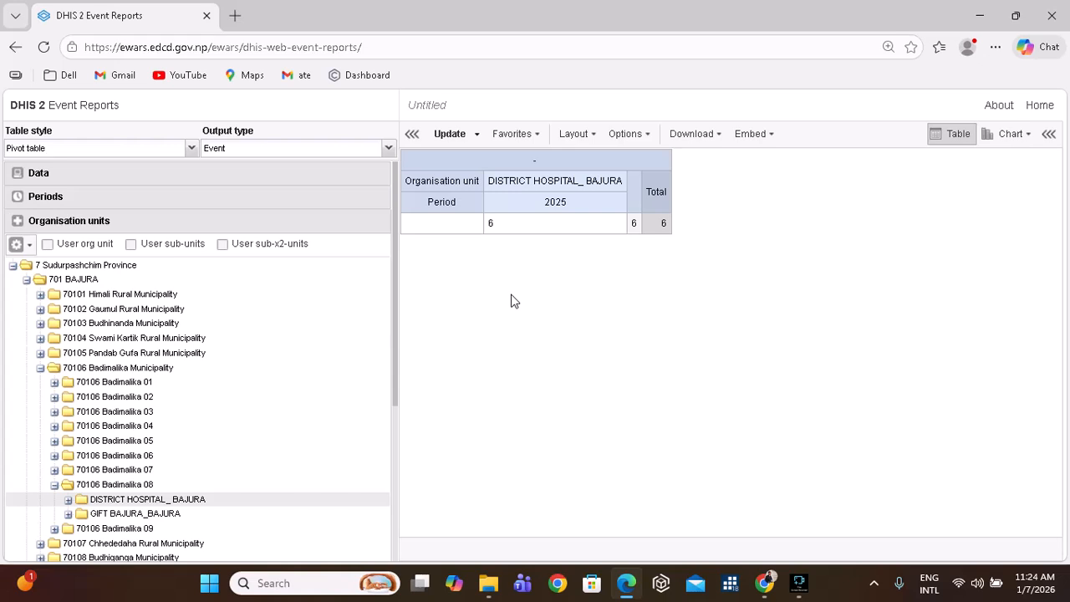
Try Enrollment as the output type and refresh, then change the output type to Event.
left_click(388, 149)
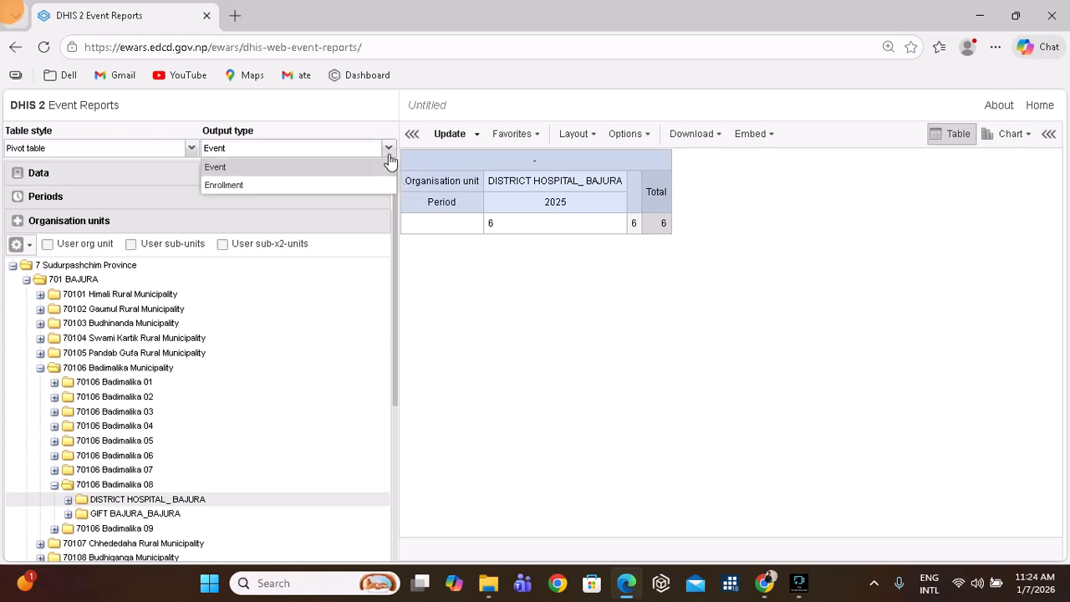
left_click(332, 186)
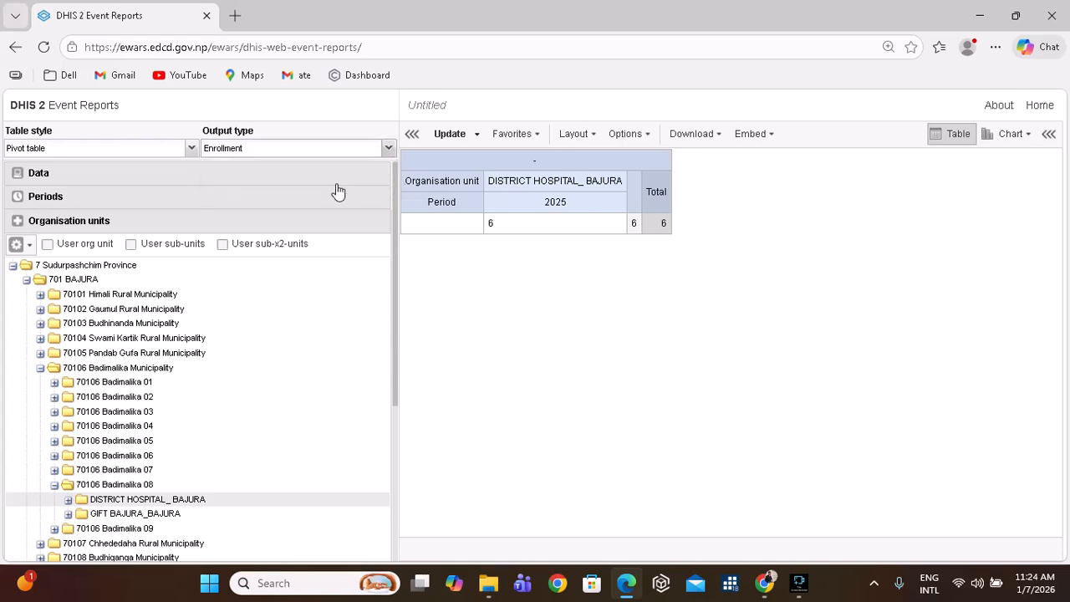
left_click(451, 139)
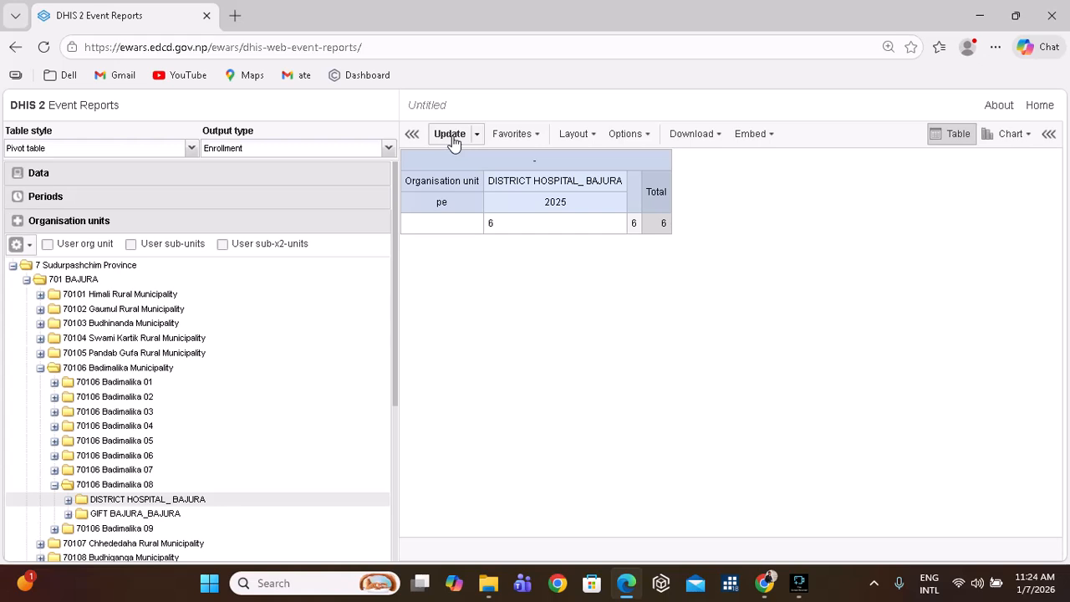
left_click(452, 137)
left_click(390, 149)
left_click(351, 168)
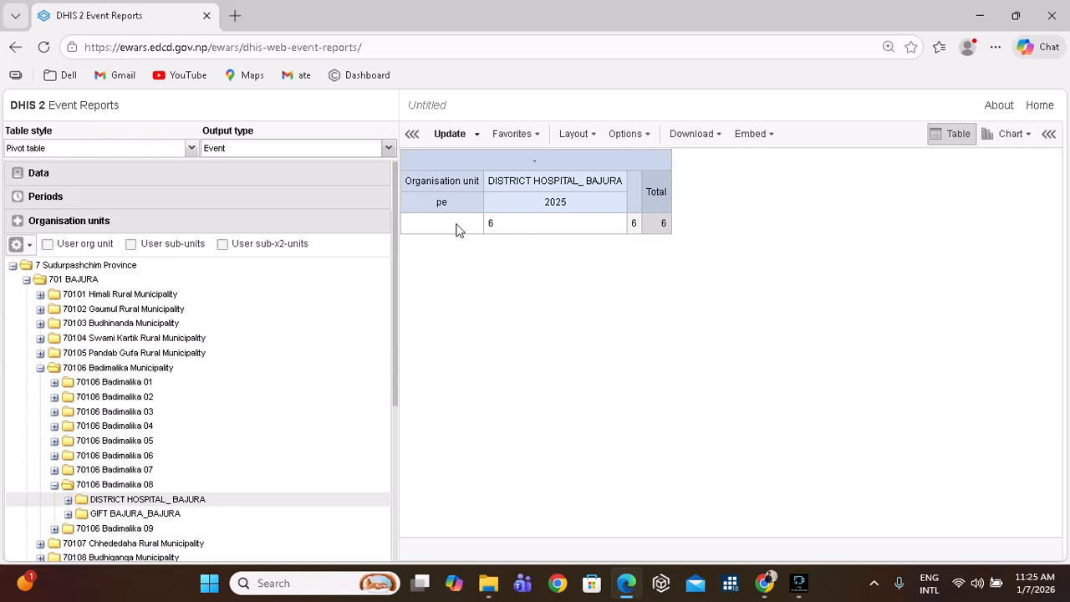
Regenerate the report in Line list style and review the available download formats.
left_click(191, 151)
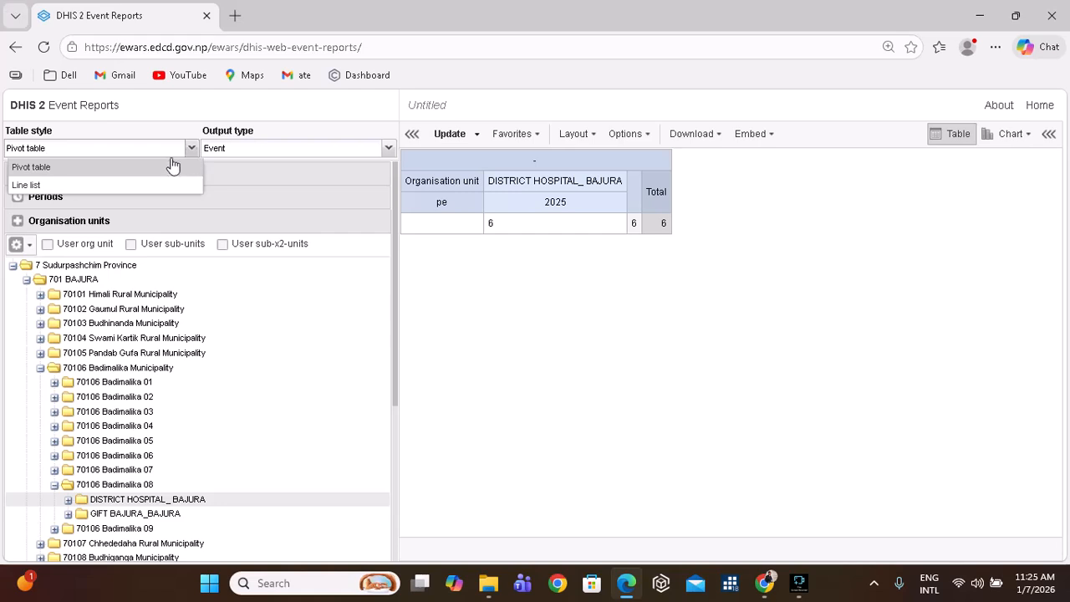
left_click(137, 186)
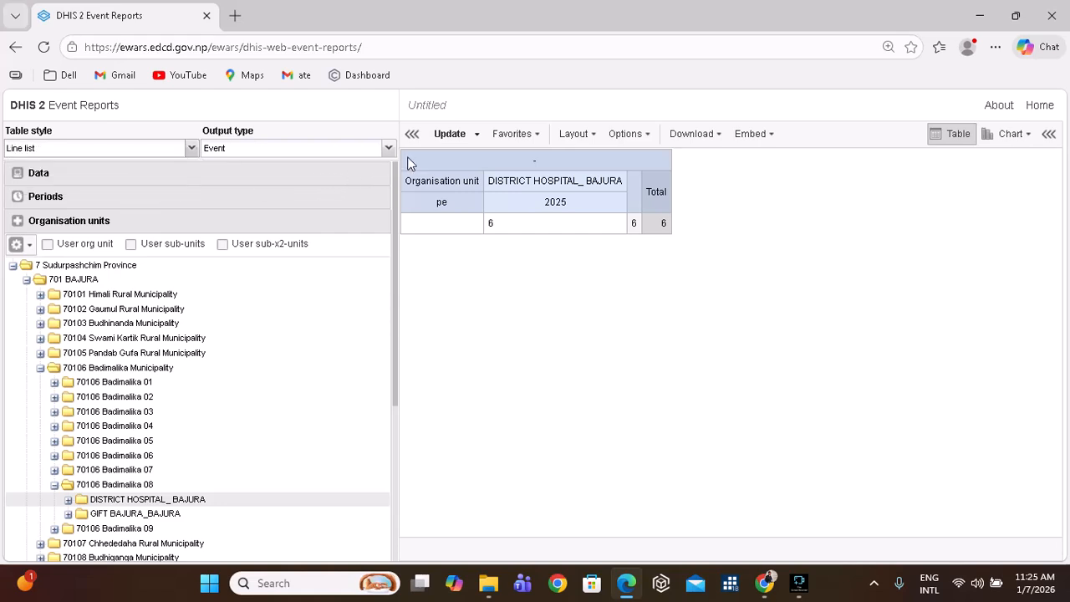
left_click(451, 136)
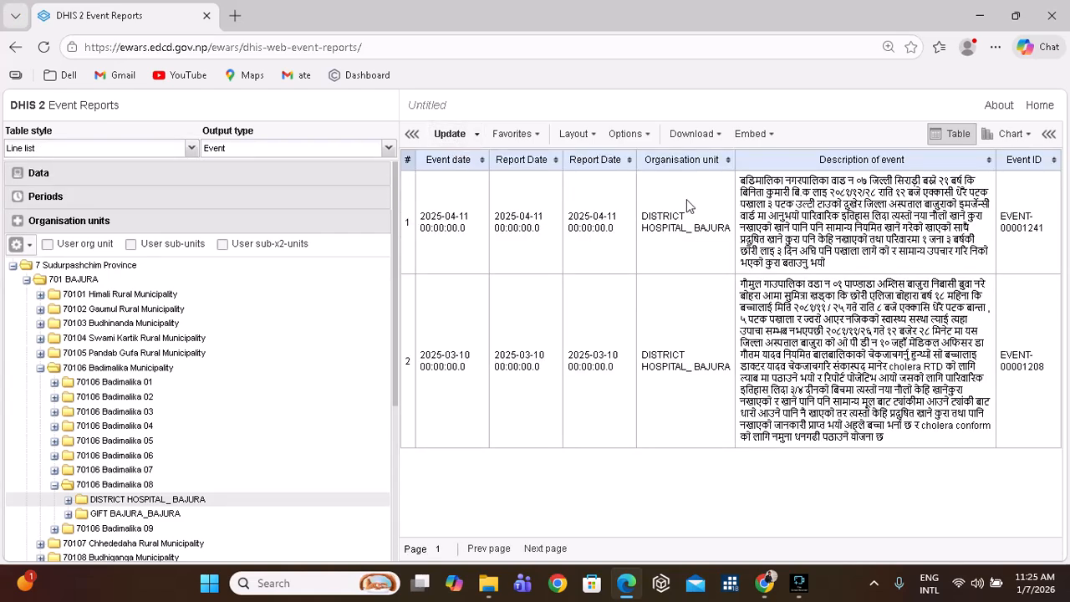
left_click(703, 135)
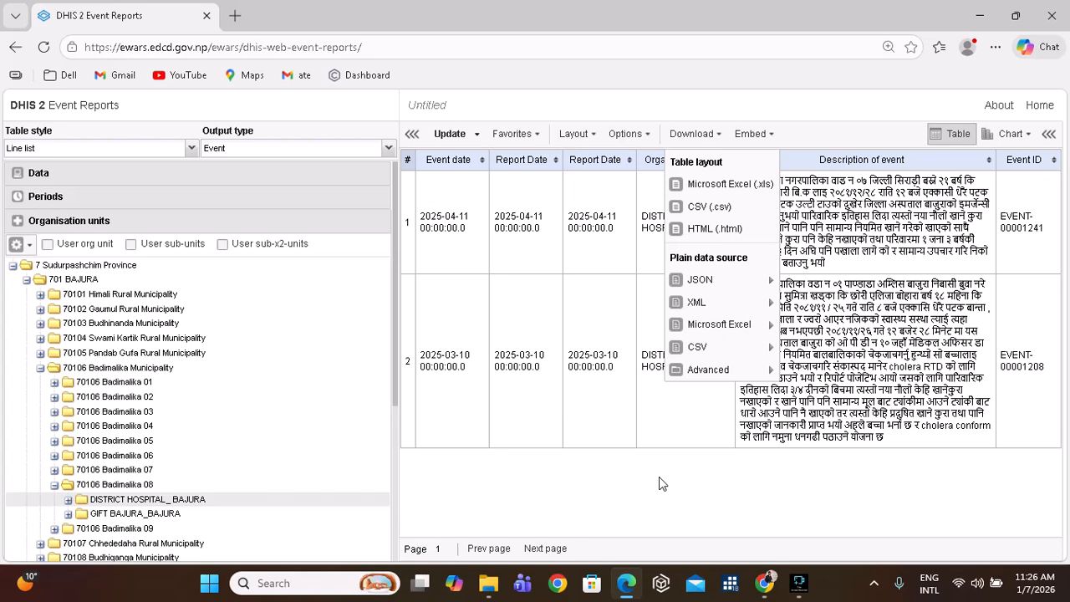
Close the Download menu and go Home from Event Reports.
left_click(660, 478)
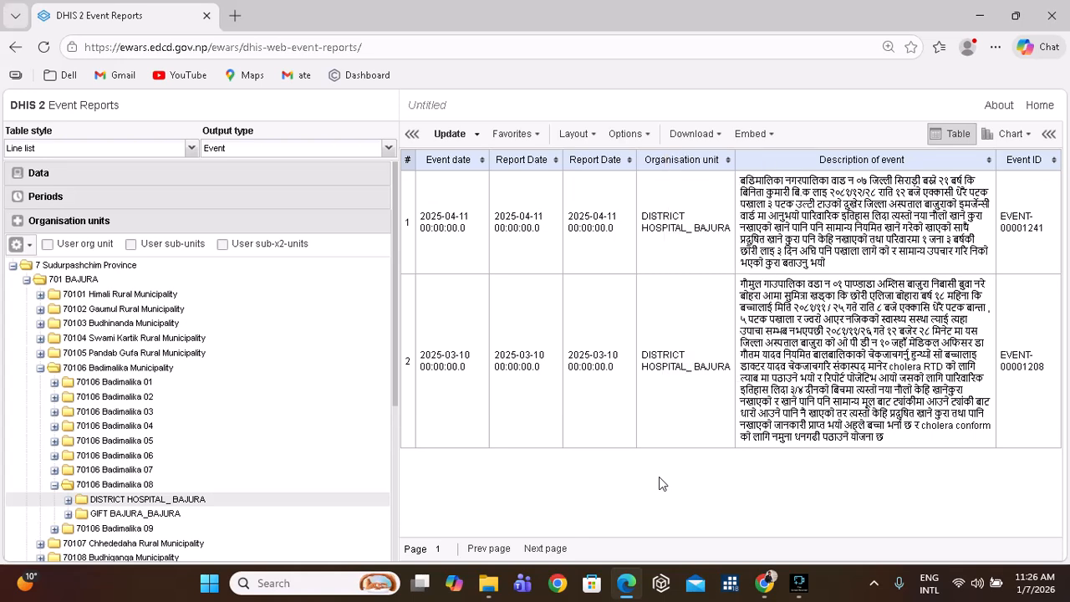
left_click(1045, 107)
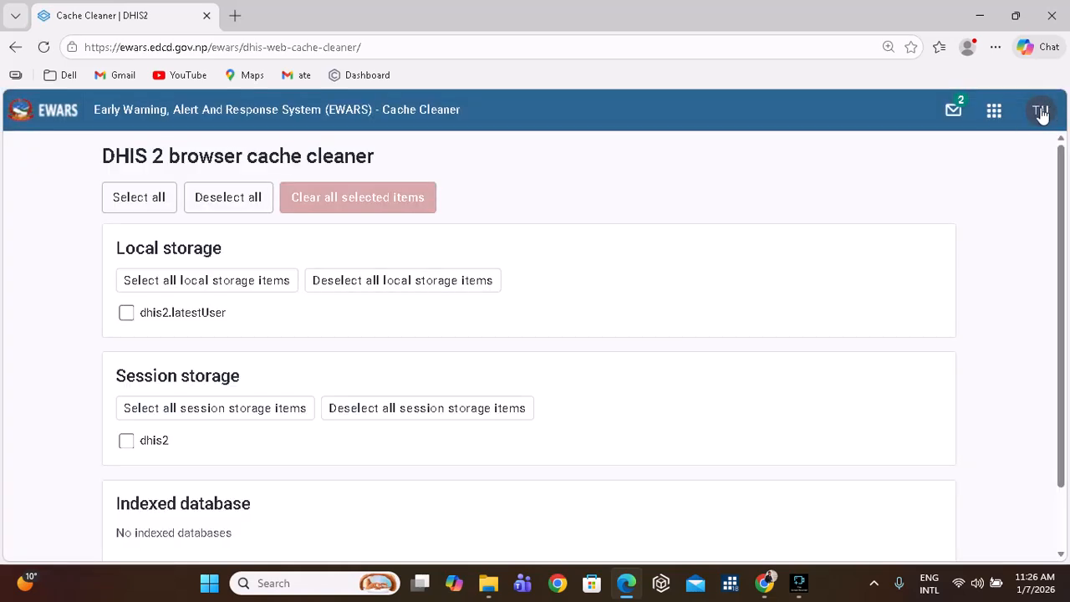
Open and scroll the EWARS apps list, then preview the open Meet windows on the taskbar.
left_click(995, 116)
scroll(883, 351, "down", 1)
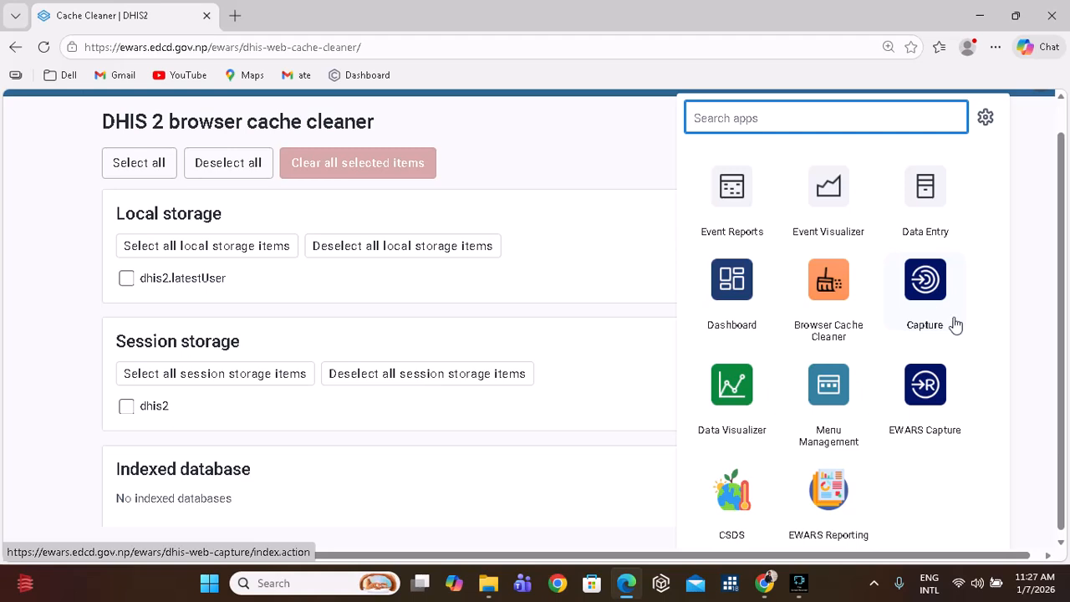
left_click(769, 583)
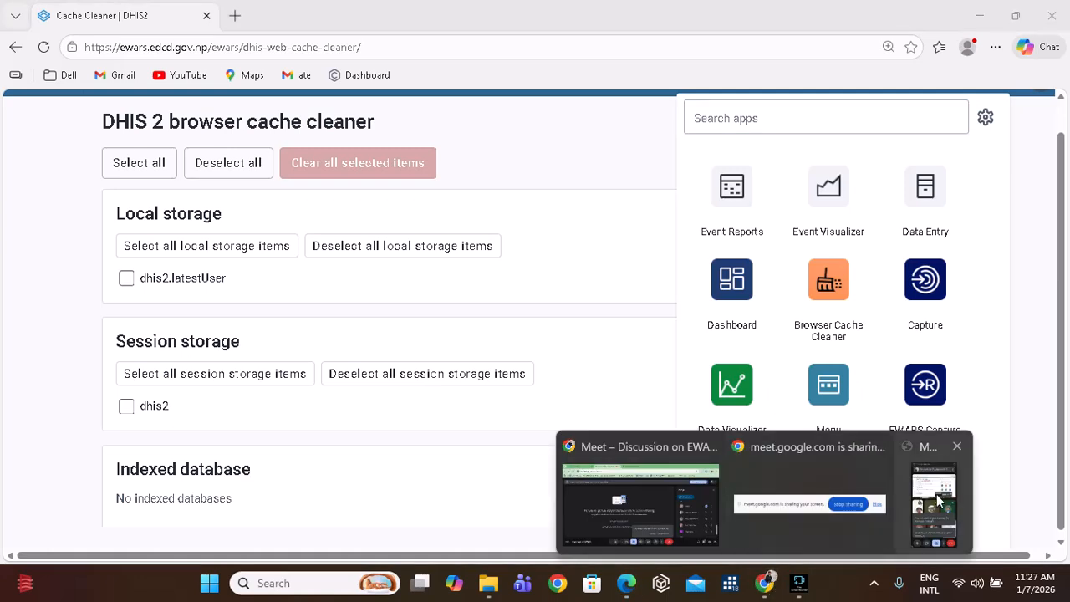
mouse_move(765, 589)
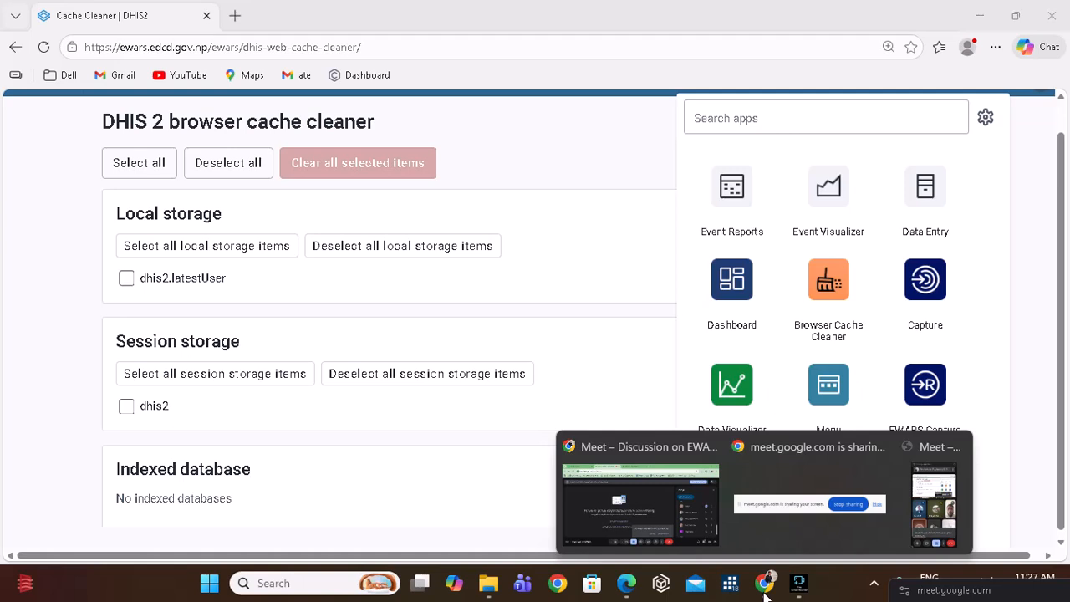
Bring the Meet browser forward, switch to its DHIS 2 Event Reports tab and go Home.
left_click(1028, 277)
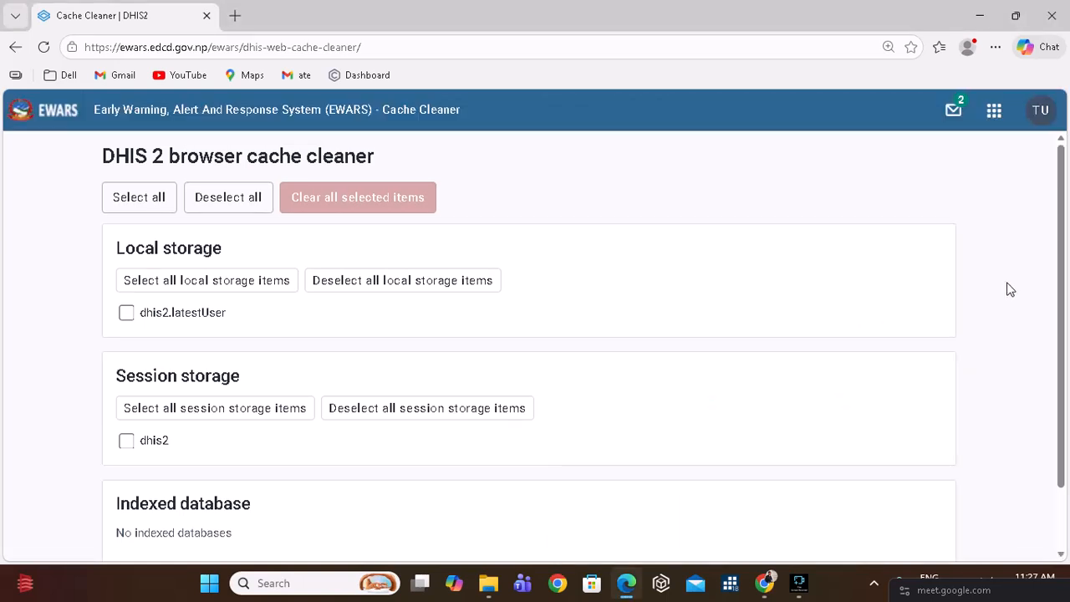
mouse_move(763, 590)
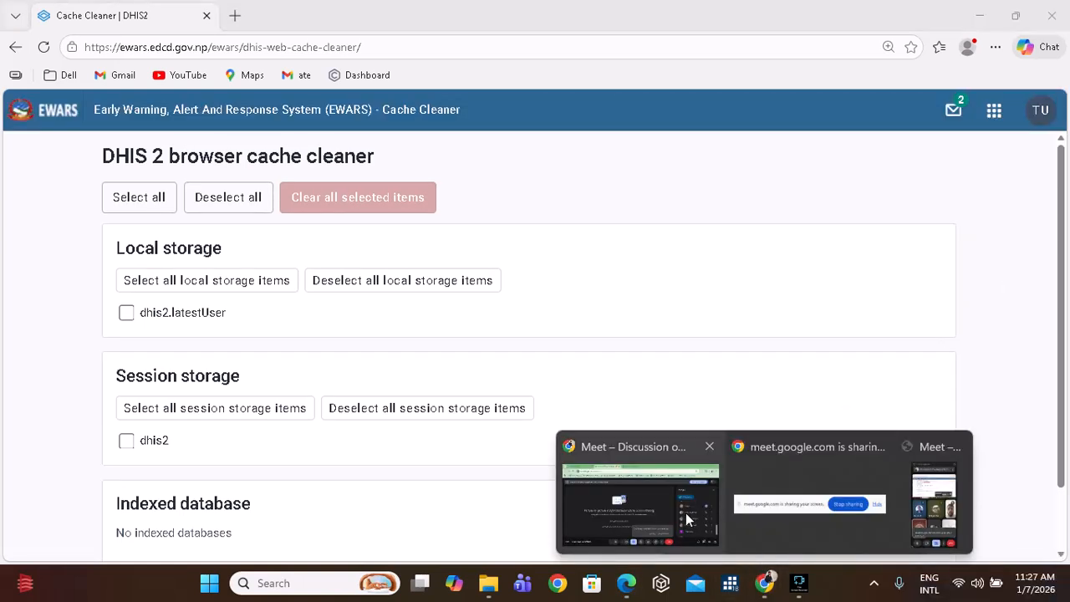
left_click(630, 500)
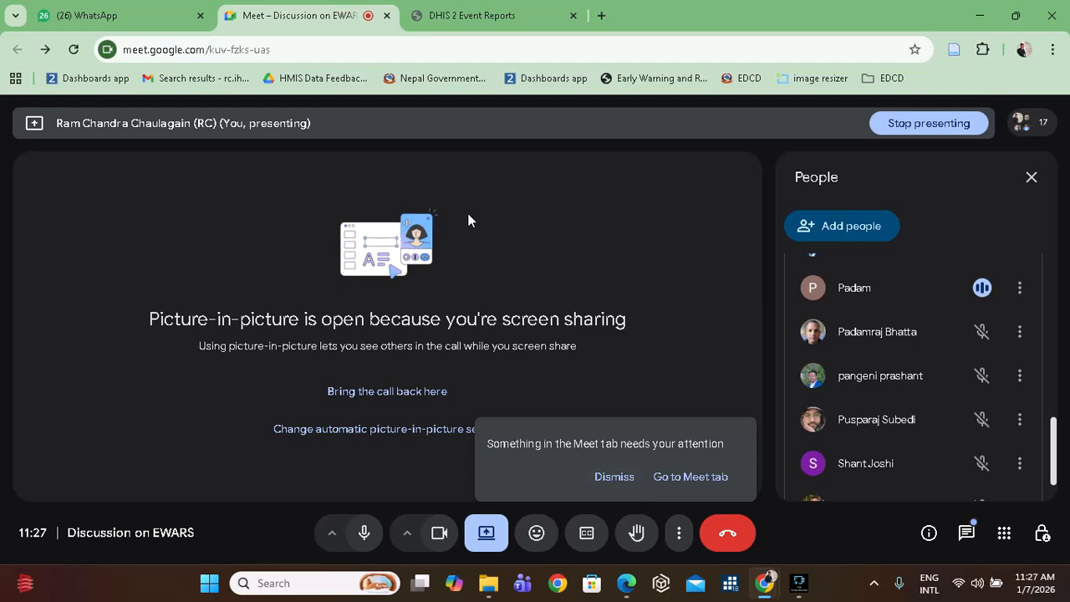
left_click(481, 15)
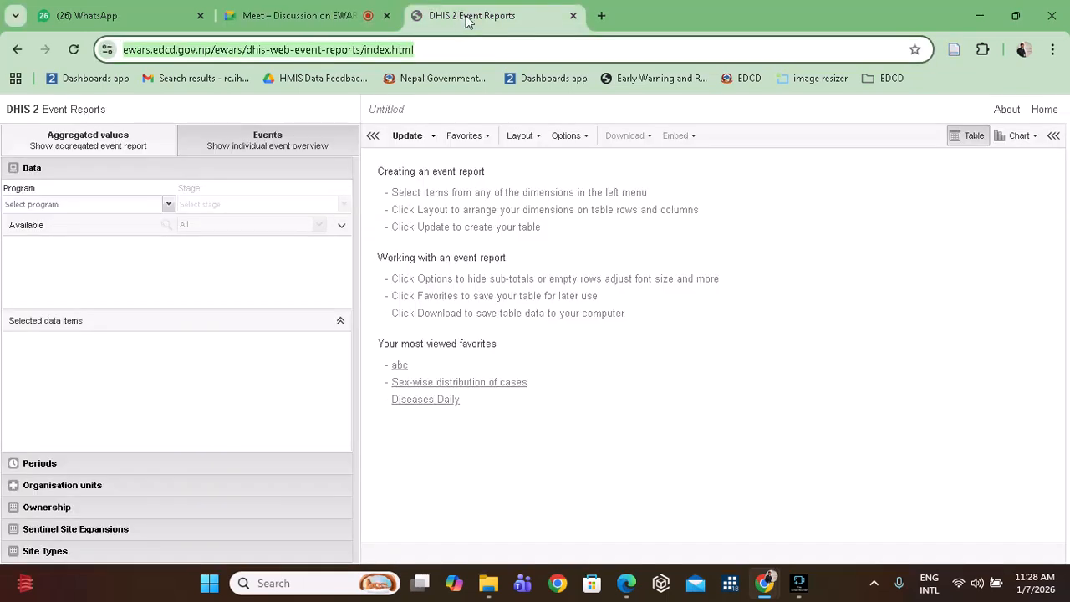
left_click(1047, 109)
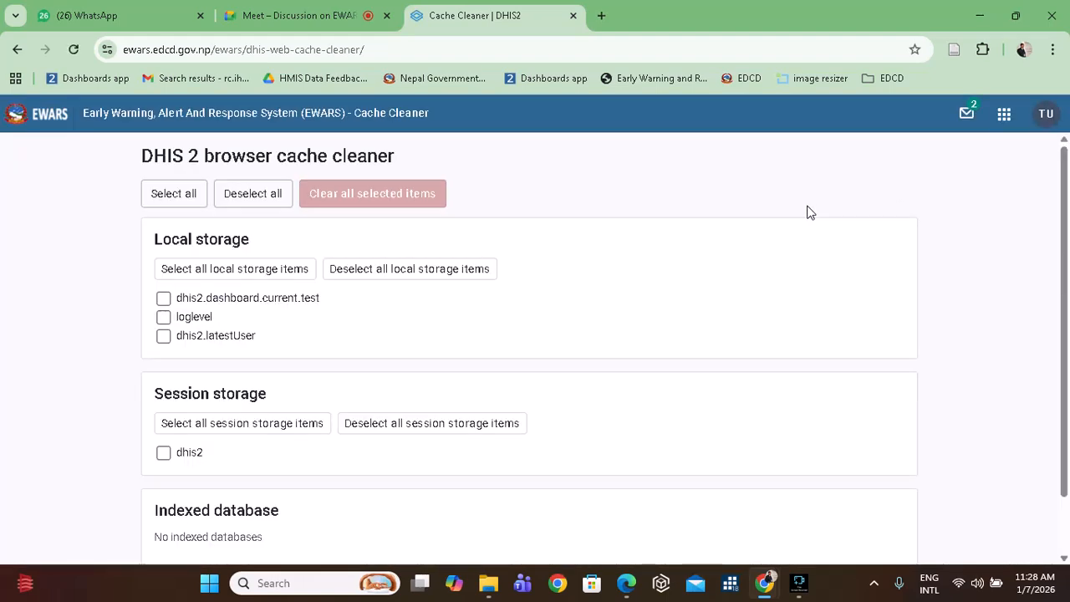
Open the apps grid in the header of the loaded Cache Cleaner page.
left_click(1004, 113)
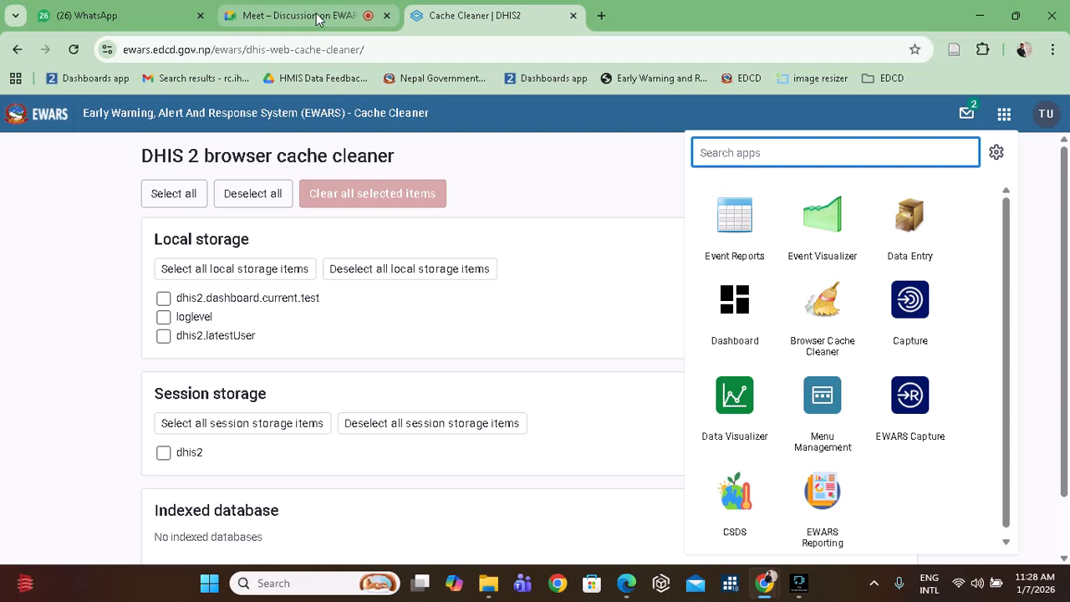
mouse_move(318, 19)
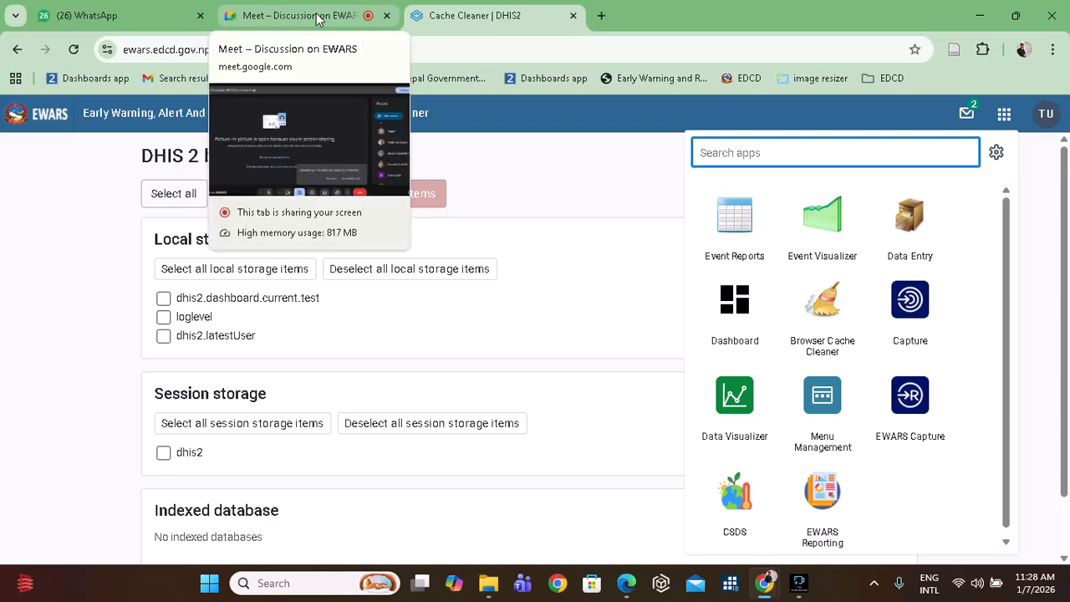
left_click(318, 19)
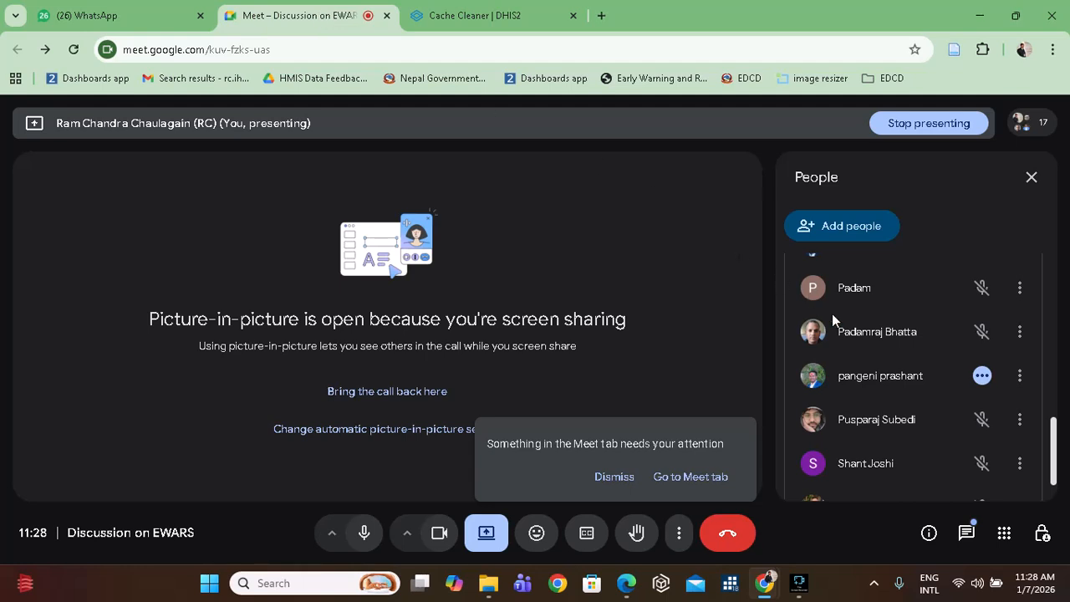
scroll(868, 371, "down", 1)
scroll(868, 371, "up", 6)
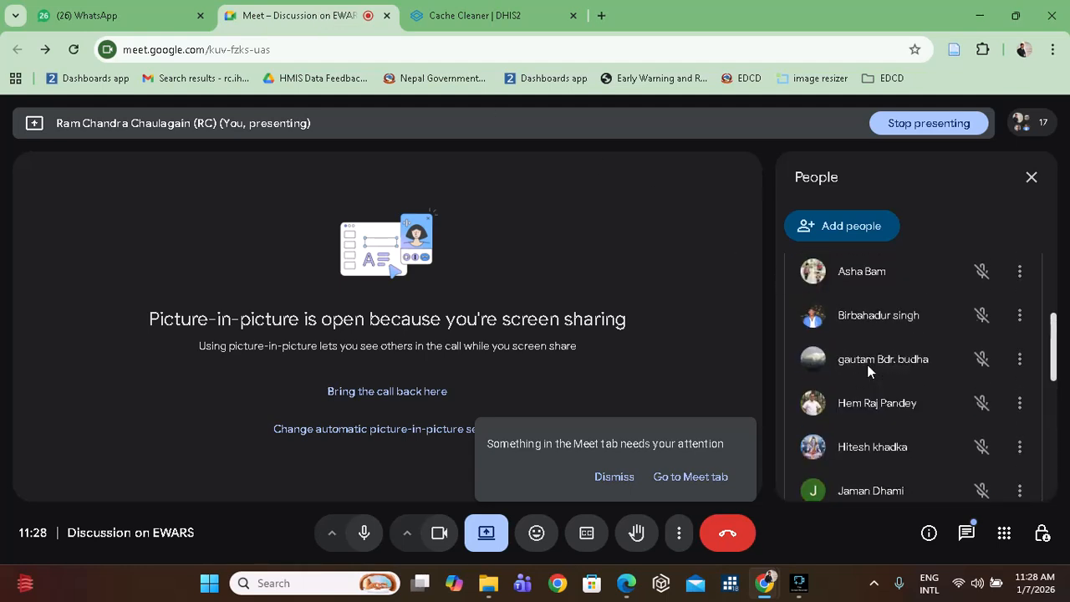
scroll(867, 364, "down", 5)
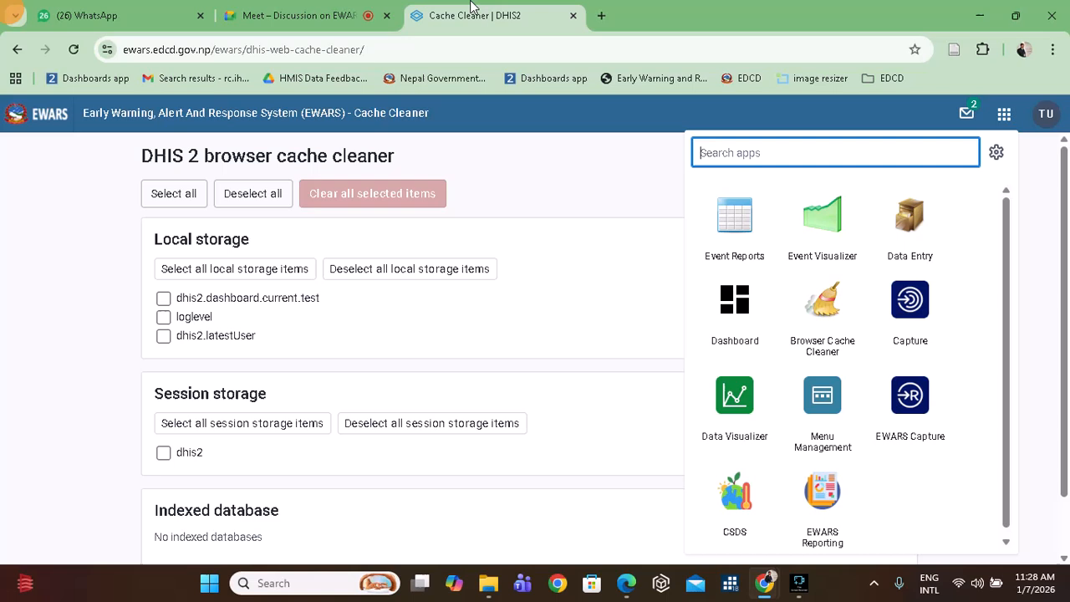
left_click(470, 9)
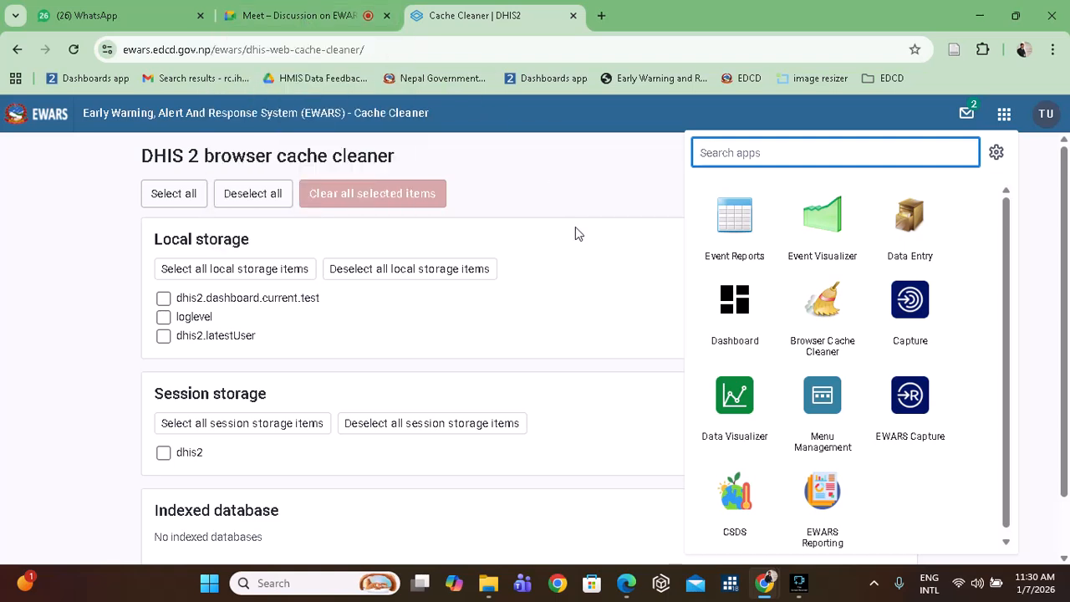
left_click(799, 584)
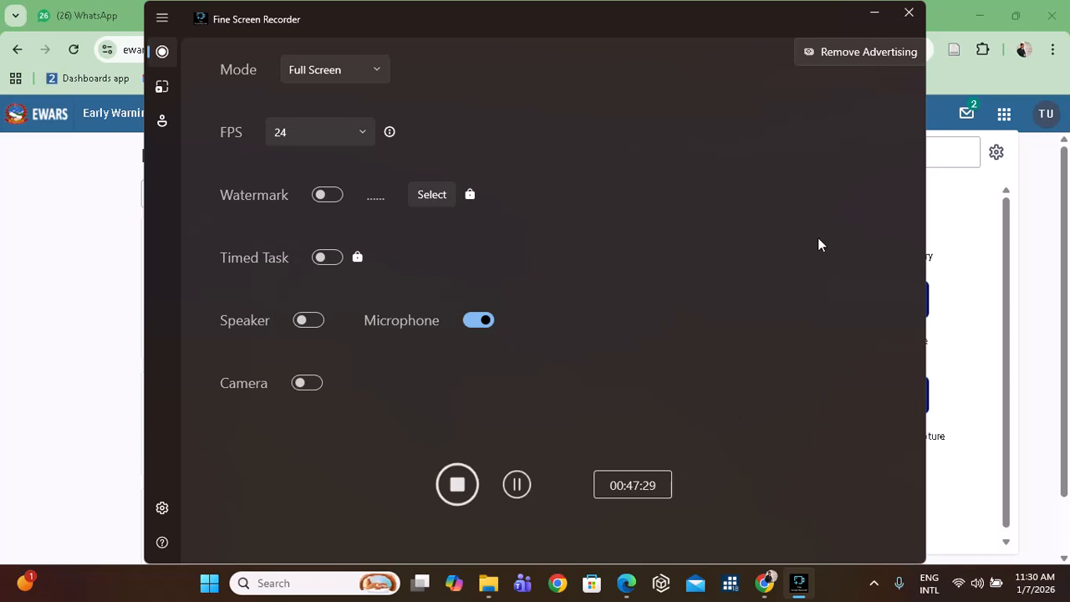
left_click(876, 14)
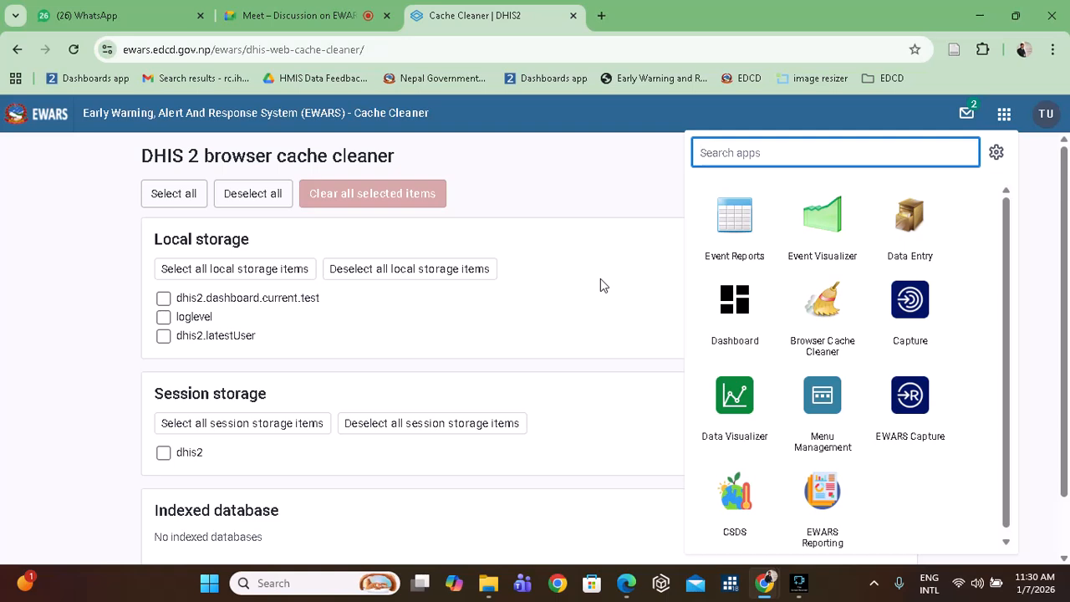
left_click(316, 17)
scroll(902, 379, "down", 1)
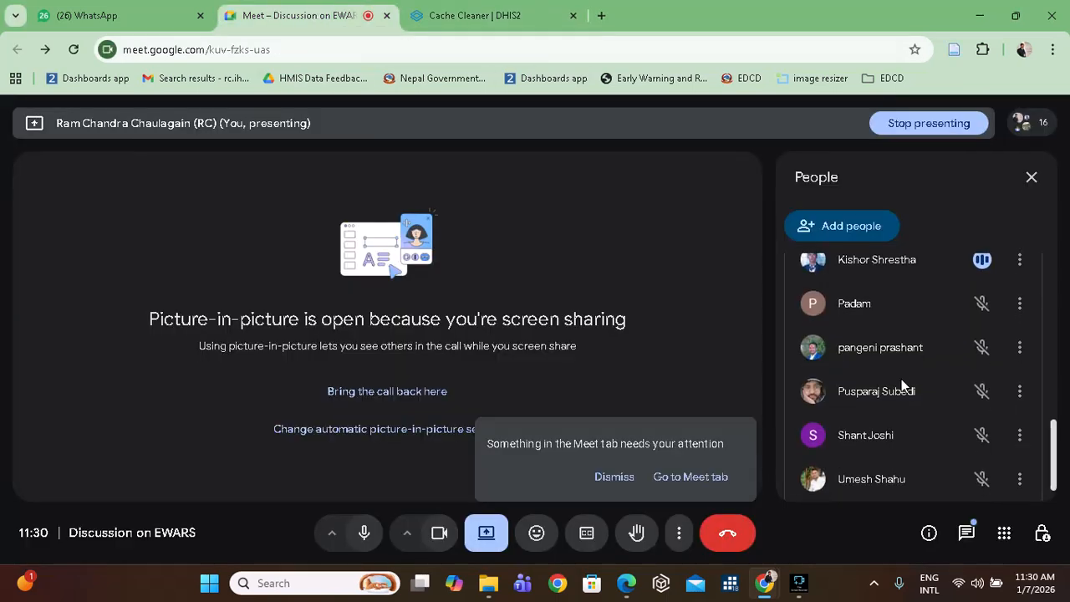
scroll(901, 379, "up", 2)
scroll(902, 379, "up", 10)
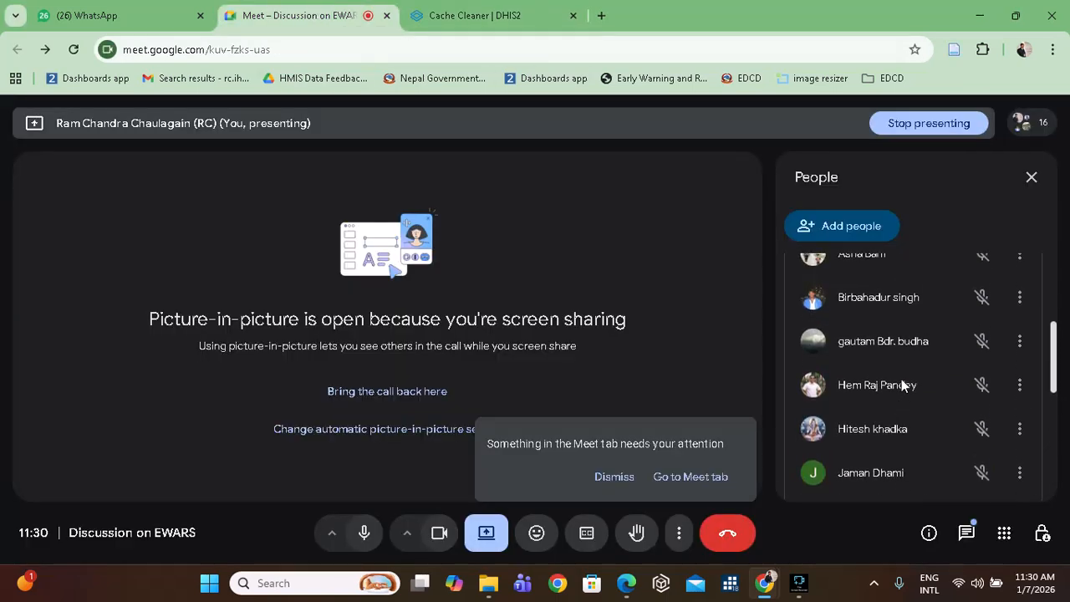
scroll(901, 379, "down", 5)
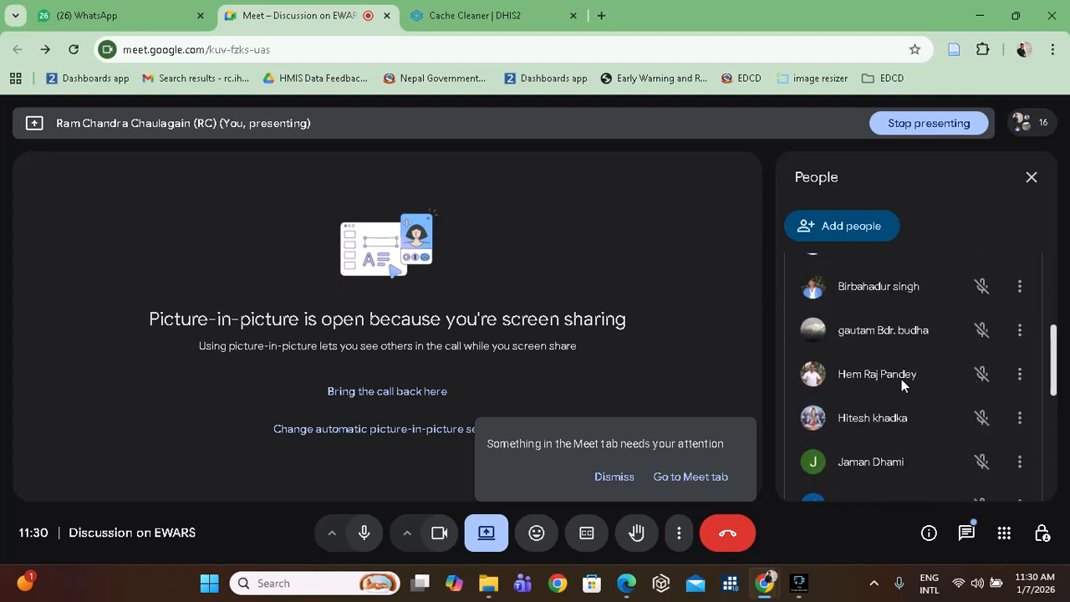
scroll(901, 379, "up", 5)
scroll(901, 379, "down", 6)
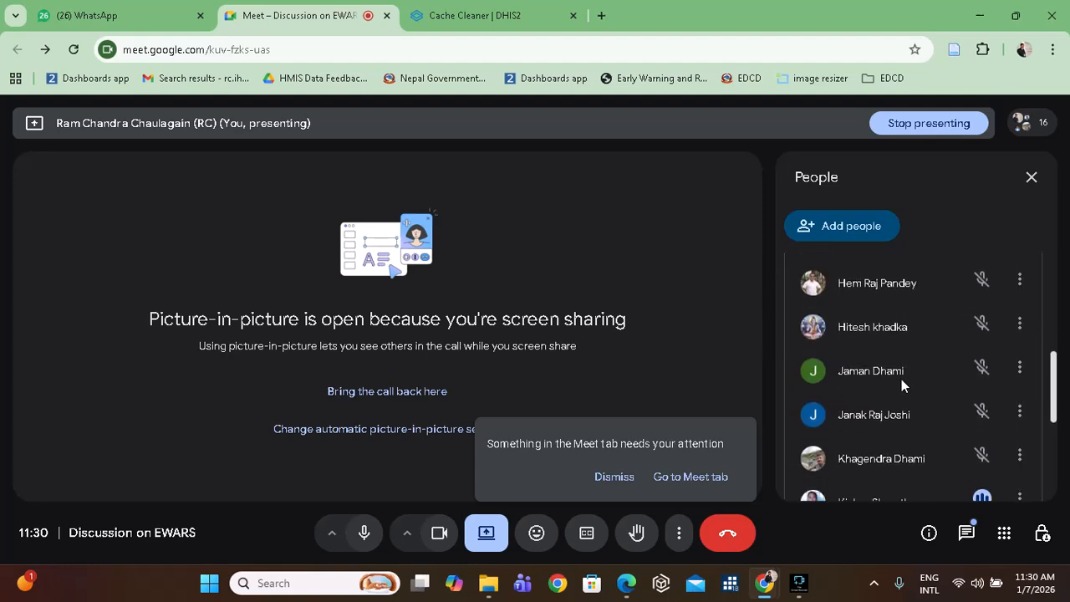
scroll(901, 379, "down", 3)
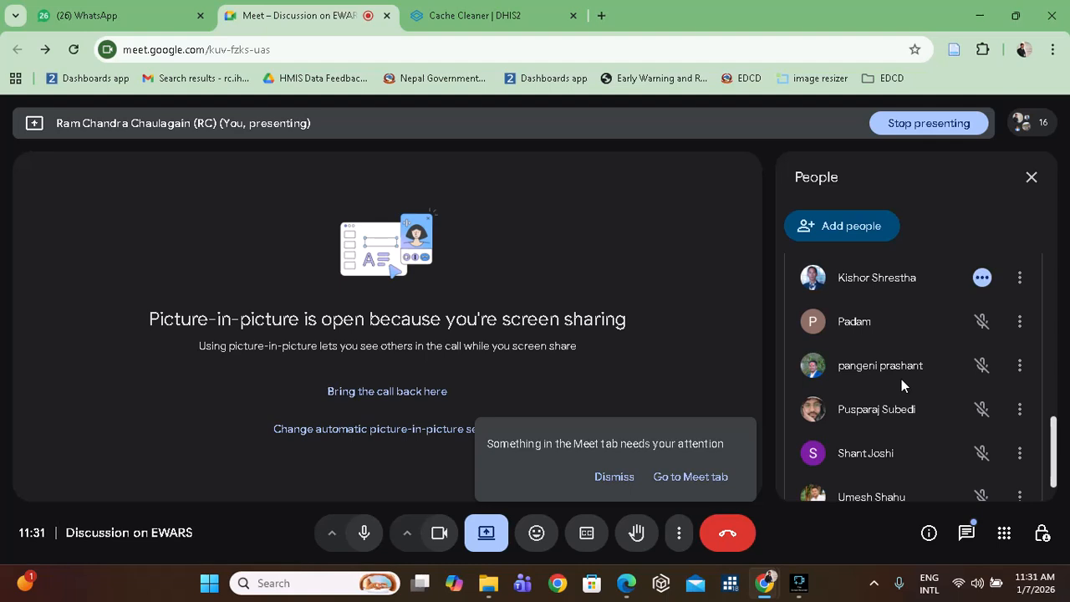
scroll(901, 379, "up", 3)
scroll(901, 378, "up", 5)
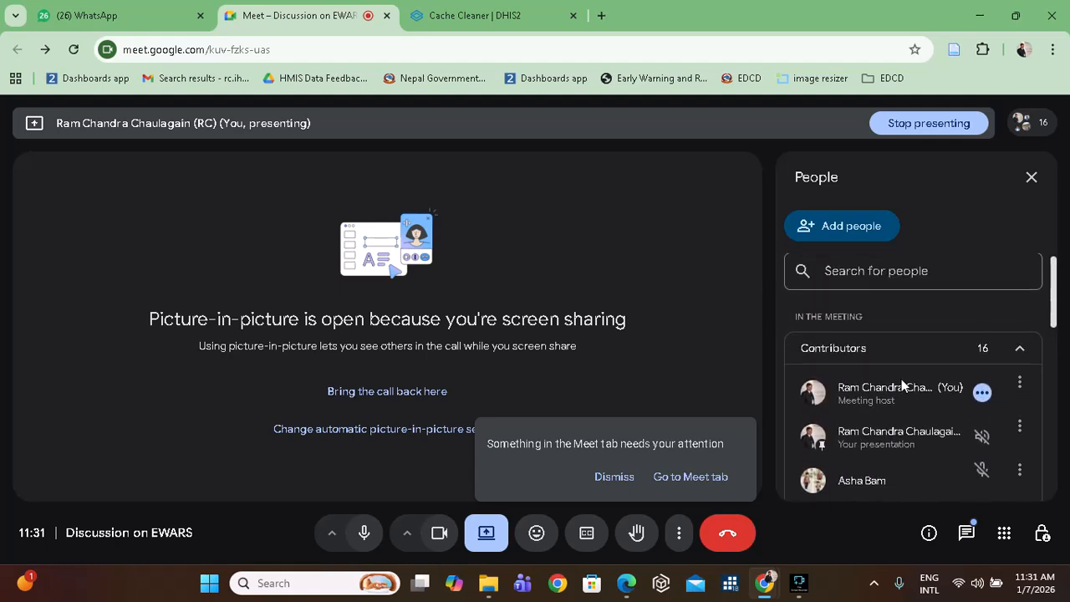
scroll(901, 379, "down", 8)
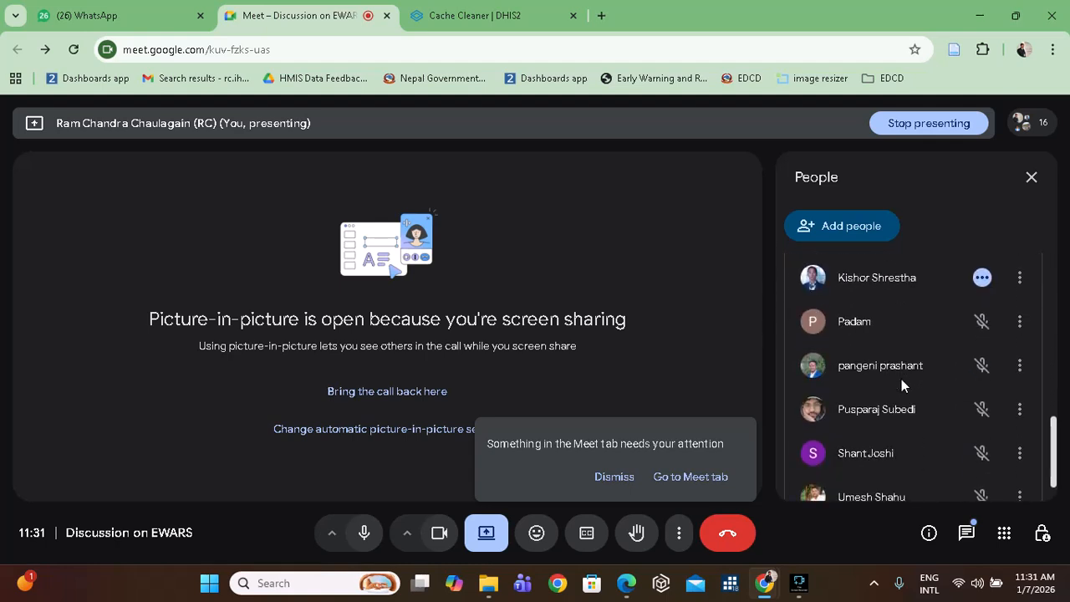
scroll(901, 379, "down", 1)
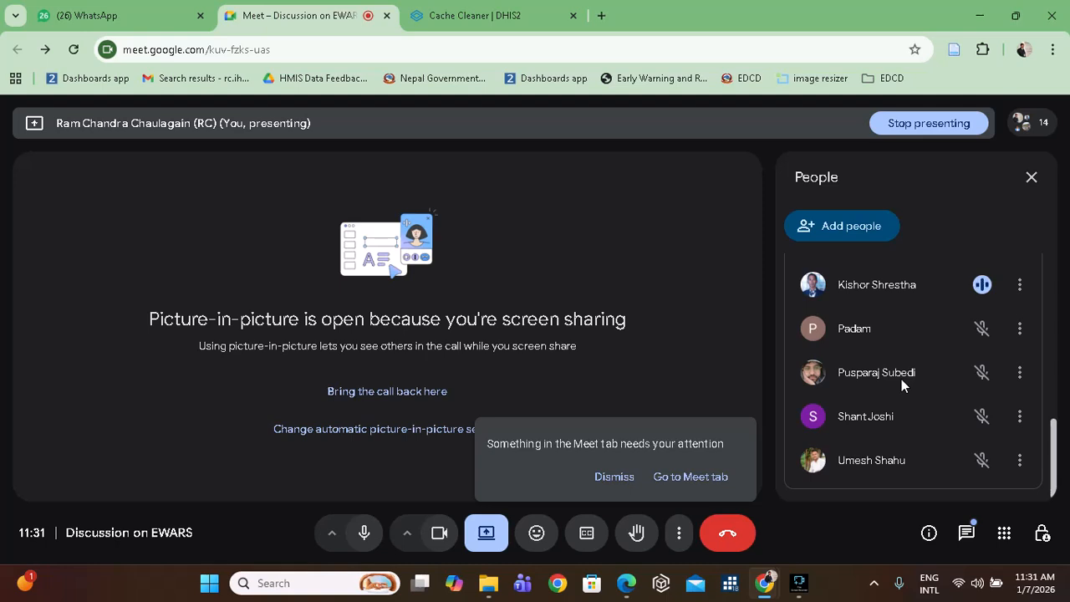
scroll(901, 379, "up", 5)
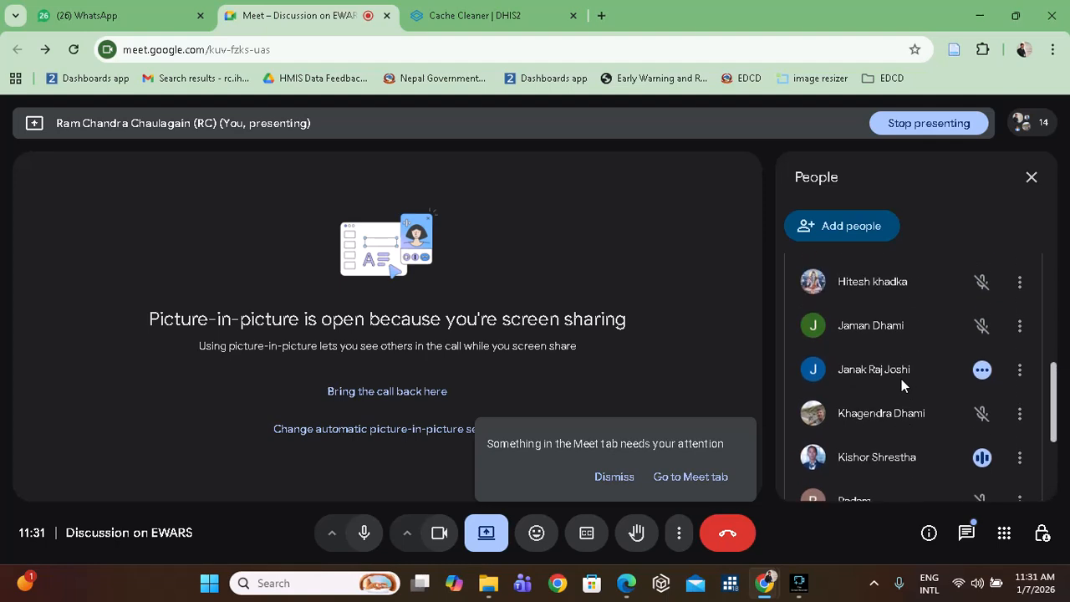
scroll(901, 379, "up", 3)
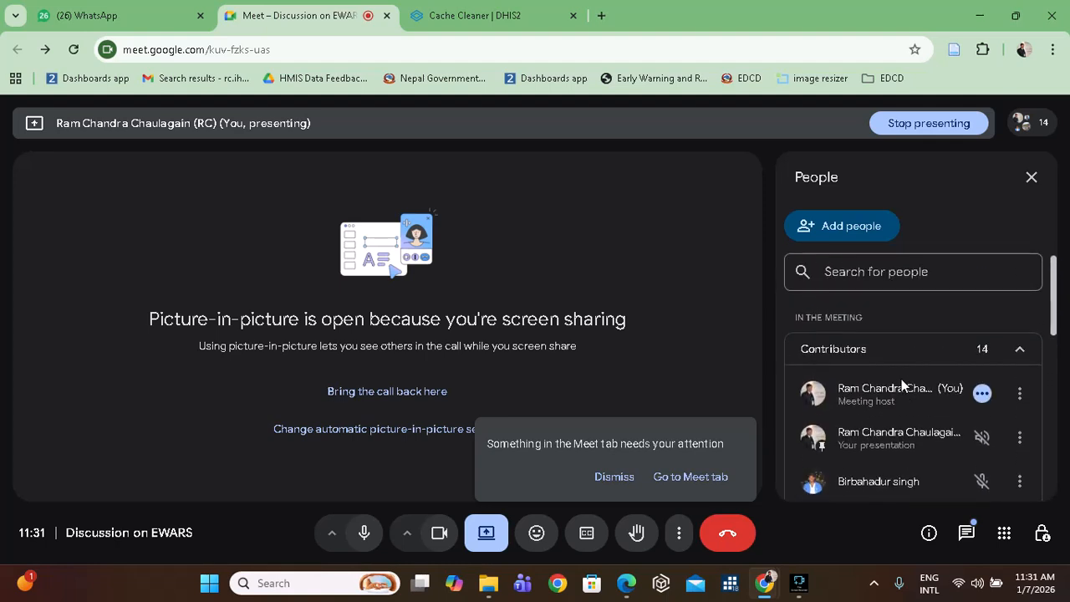
scroll(901, 379, "down", 3)
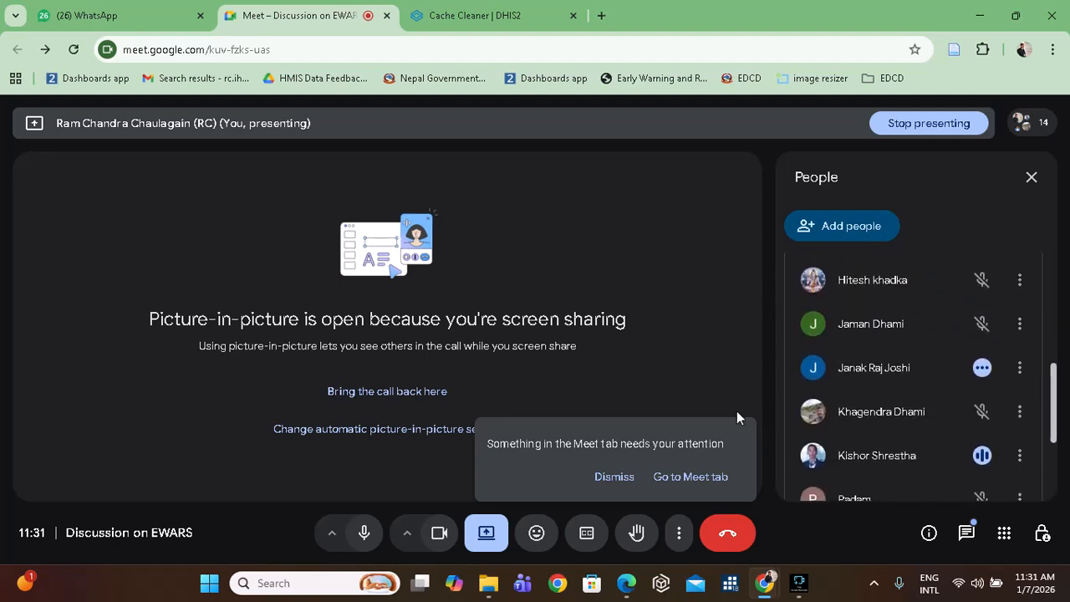
Dismiss the Meet attention notice, glance at the Cache Cleaner tab, and return to Meet.
left_click(609, 483)
left_click(473, 15)
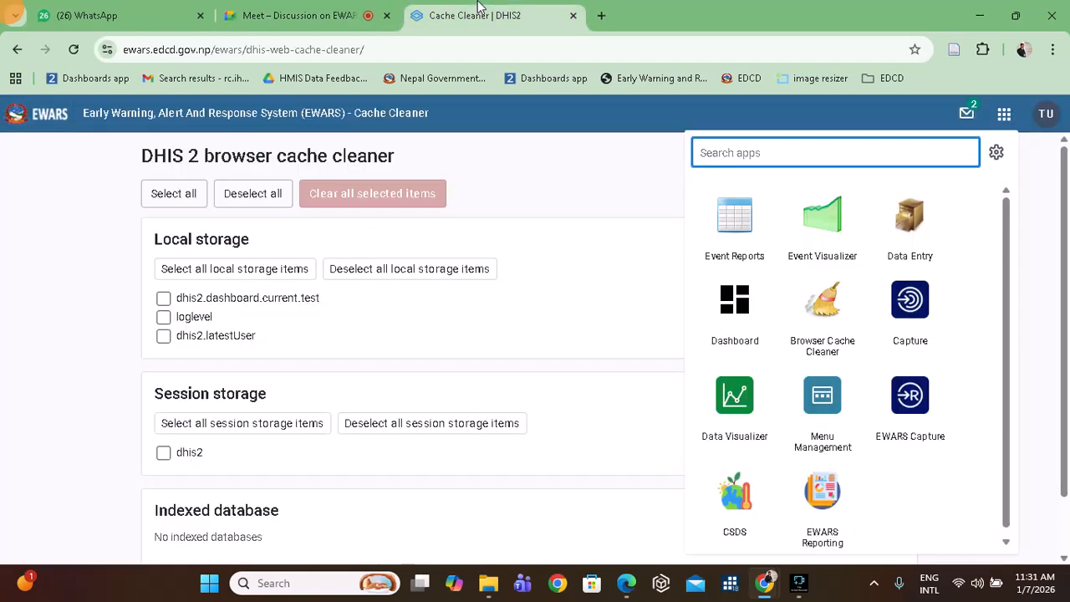
left_click(281, 8)
left_click(475, 14)
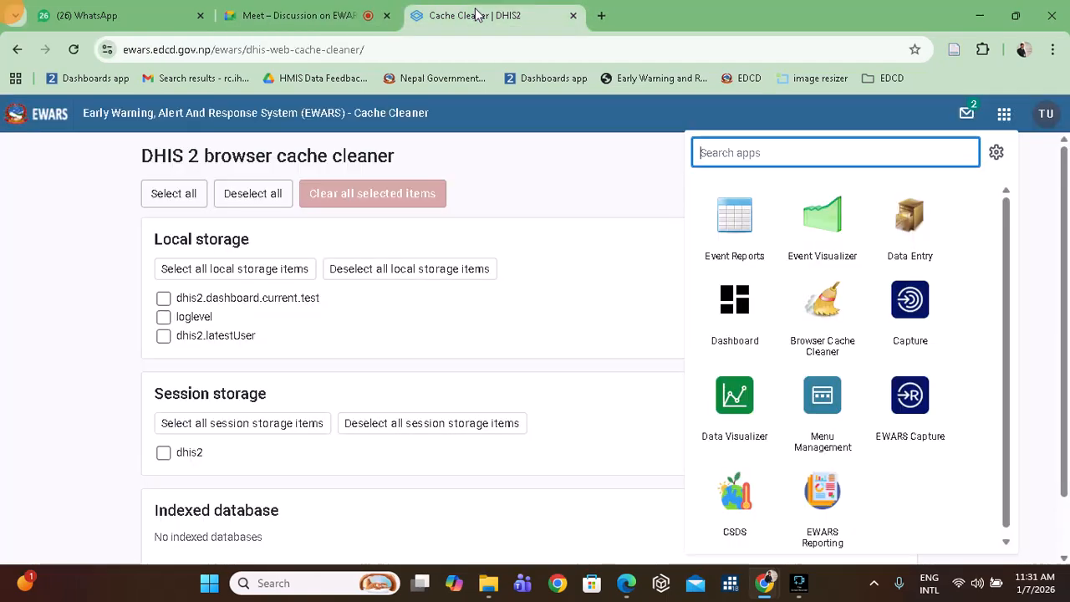
left_click(297, 12)
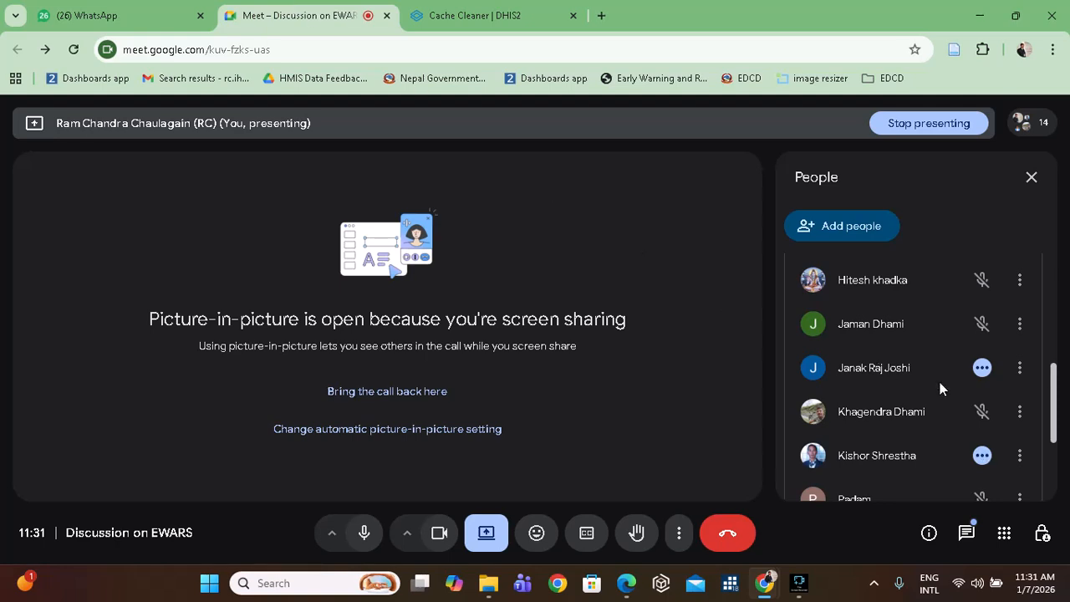
Scroll through the People panel to review the 14 call participants.
scroll(940, 385, "down", 2)
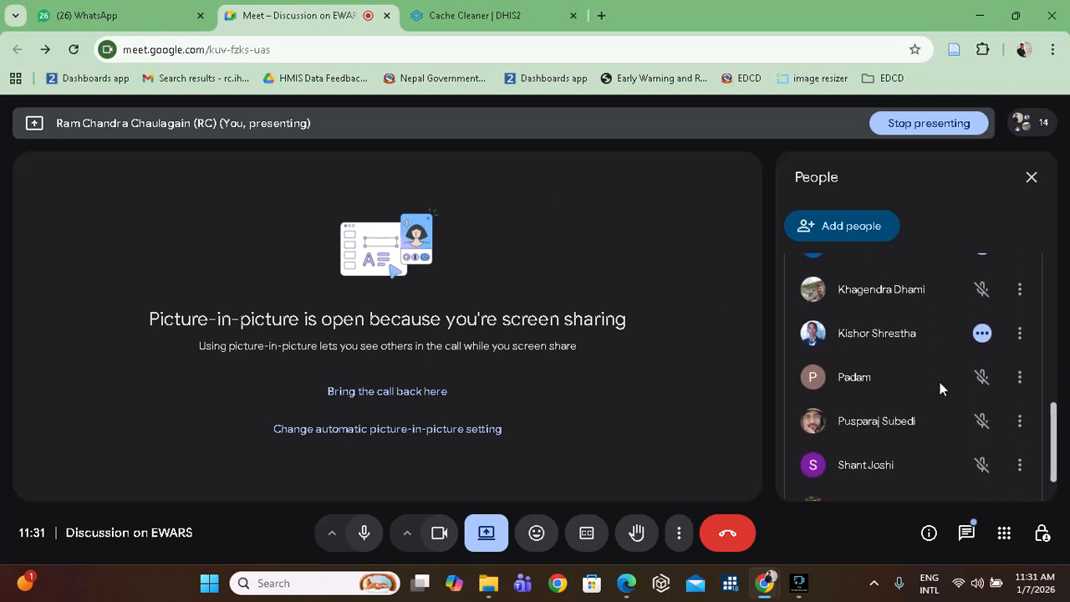
scroll(939, 382, "down", 1)
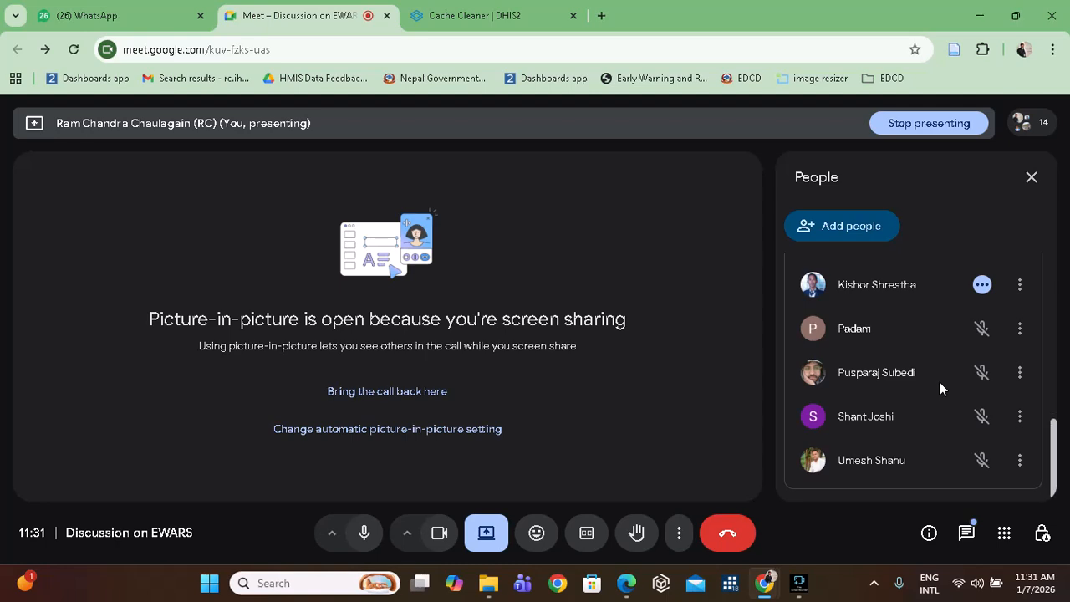
scroll(940, 382, "up", 3)
scroll(940, 388, "up", 2)
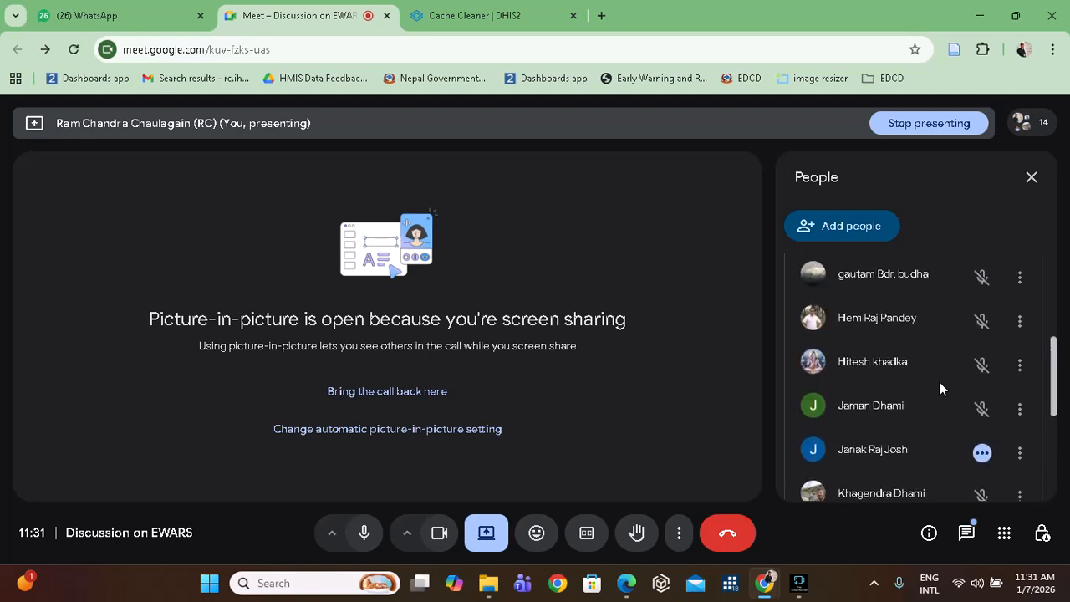
scroll(940, 382, "up", 2)
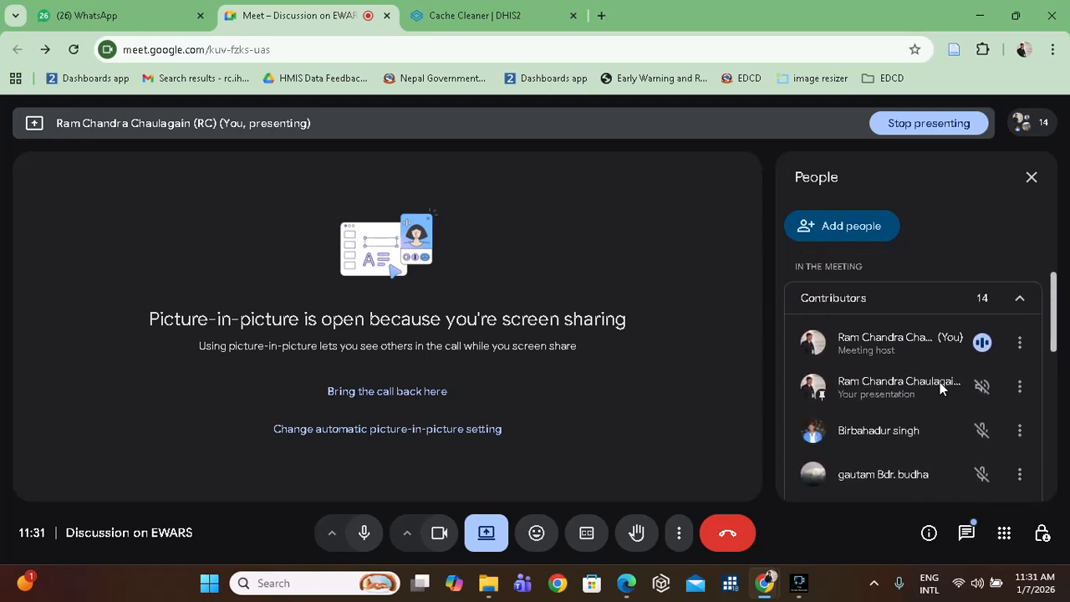
scroll(940, 382, "down", 5)
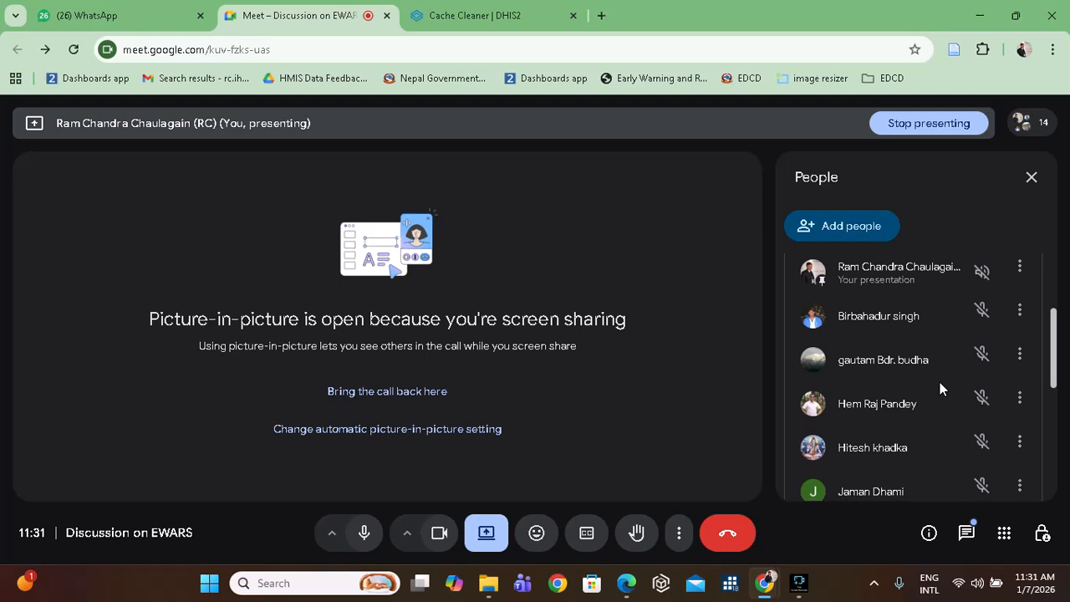
scroll(940, 382, "down", 2)
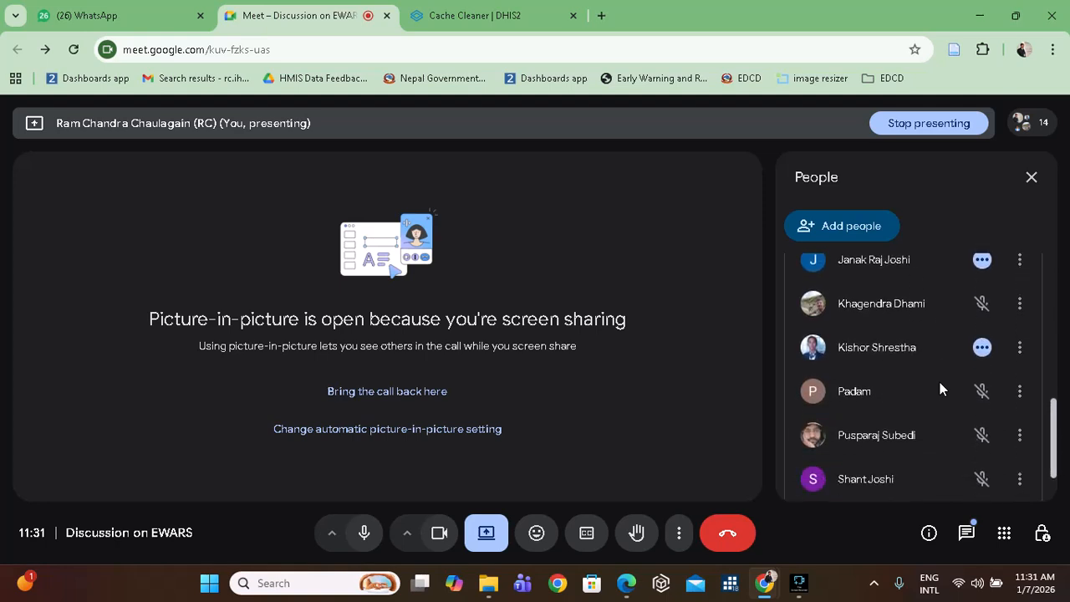
scroll(940, 382, "up", 3)
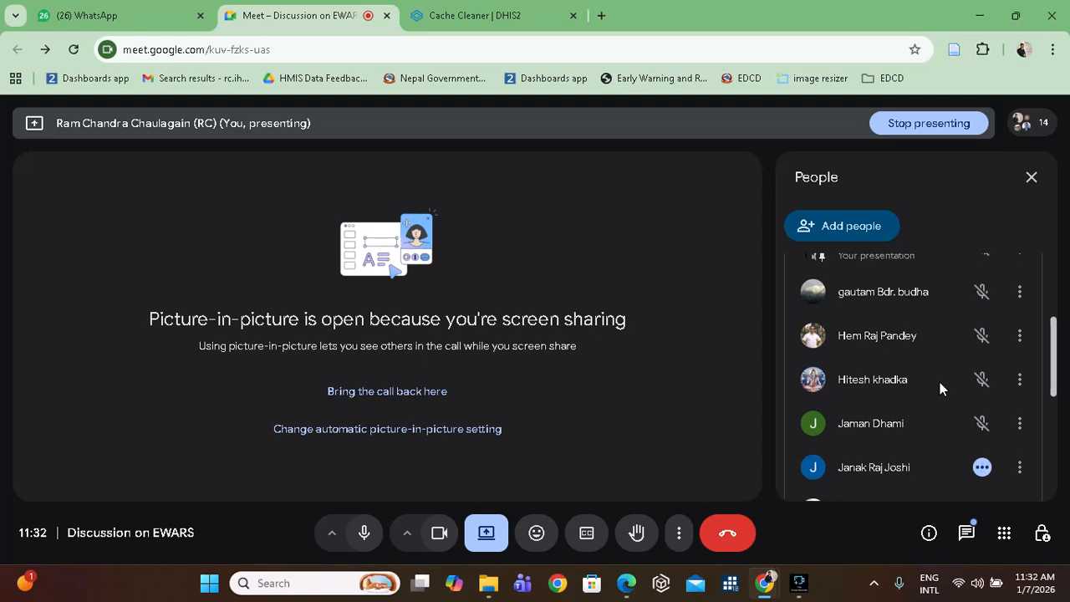
scroll(940, 382, "up", 3)
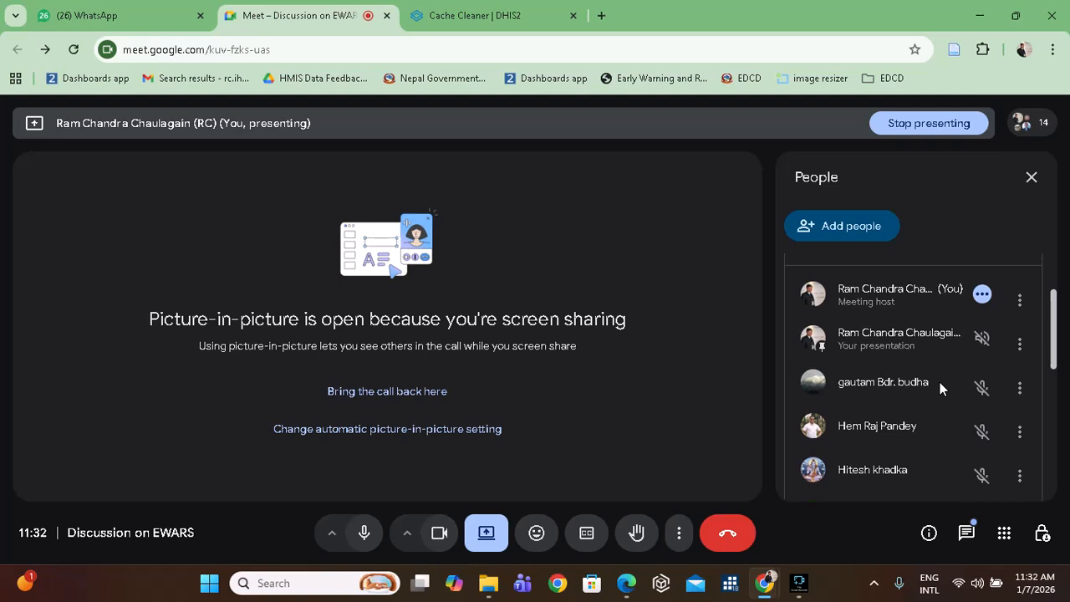
scroll(940, 383, "down", 4)
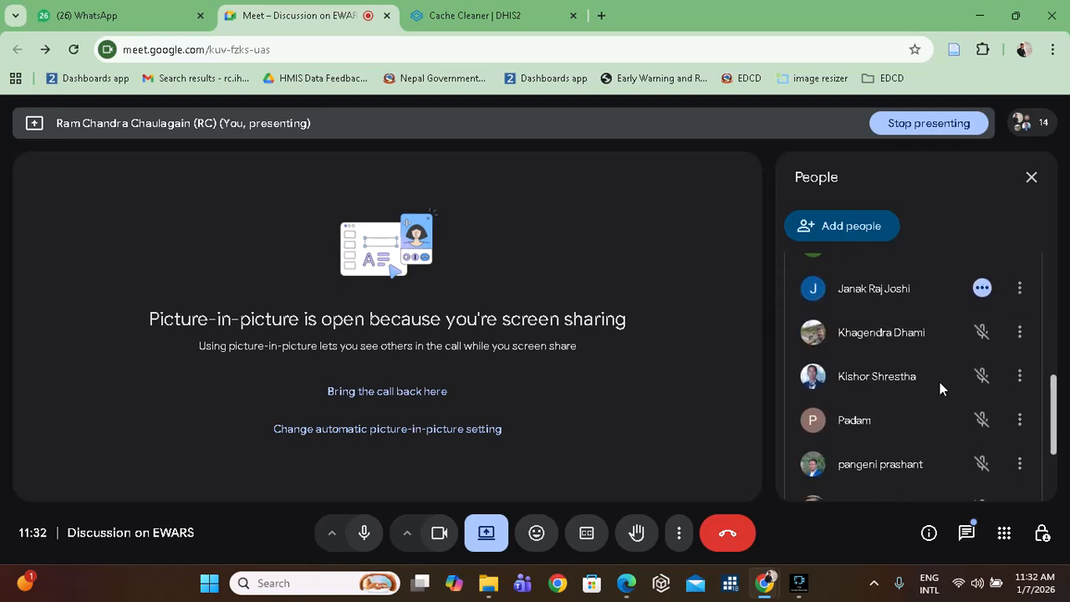
scroll(940, 382, "up", 1)
scroll(940, 382, "up", 2)
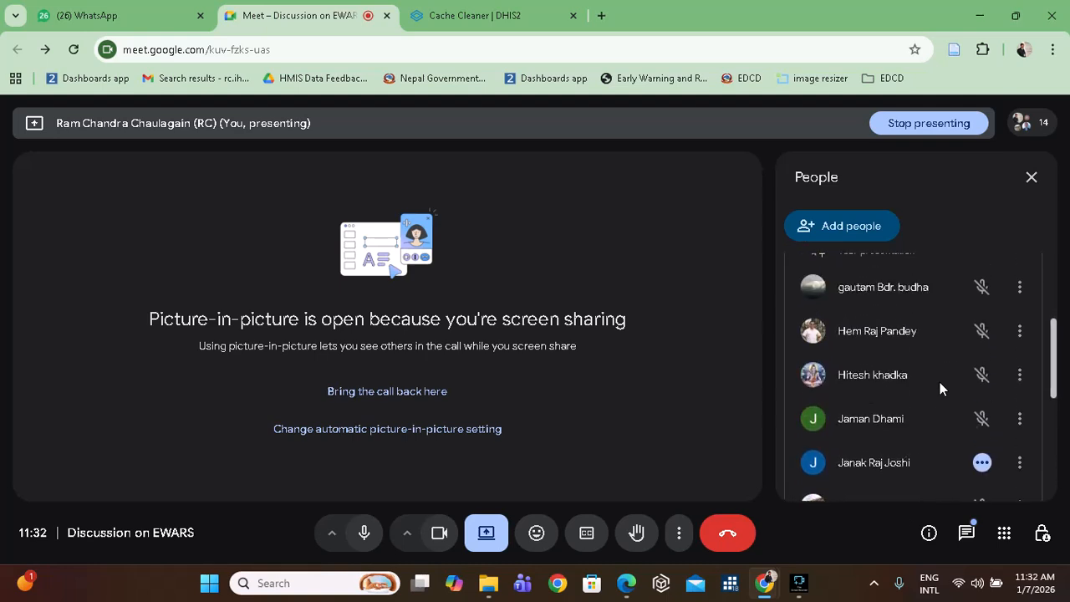
scroll(940, 382, "down", 3)
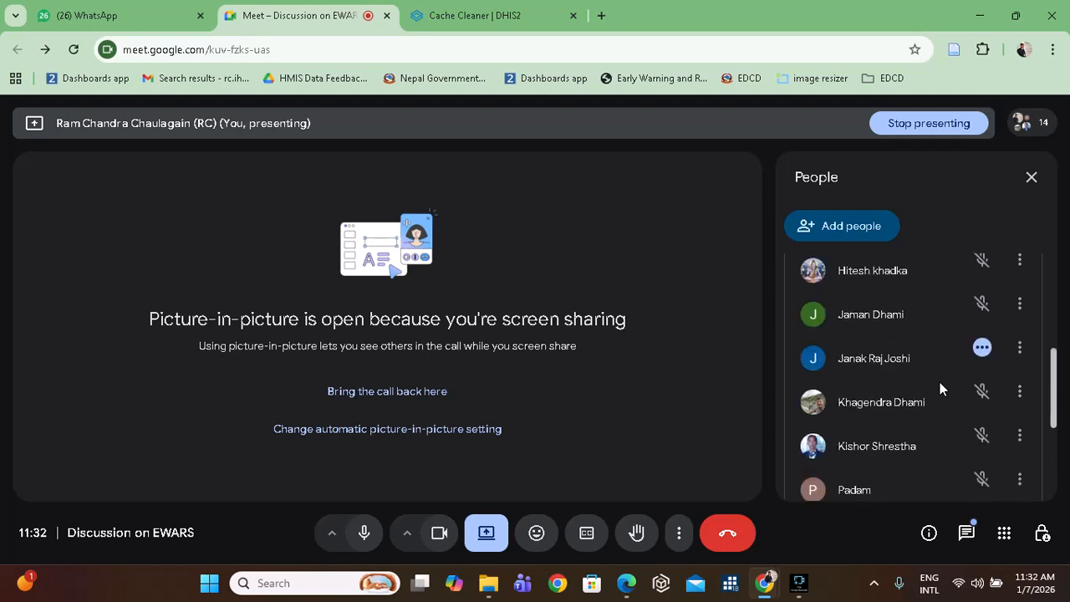
scroll(939, 382, "down", 4)
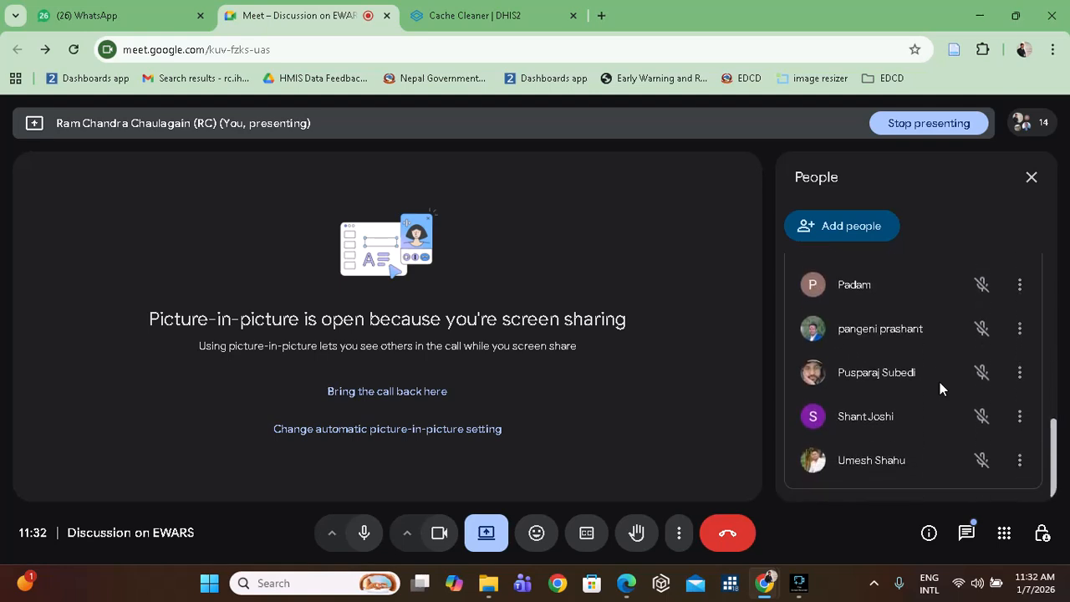
scroll(940, 382, "up", 3)
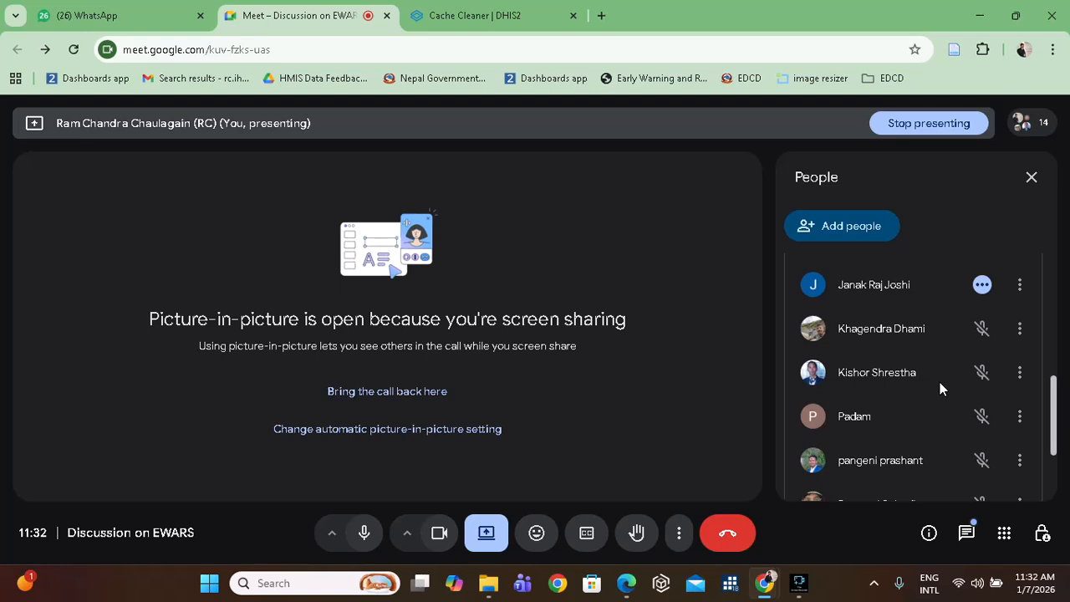
scroll(940, 383, "up", 1)
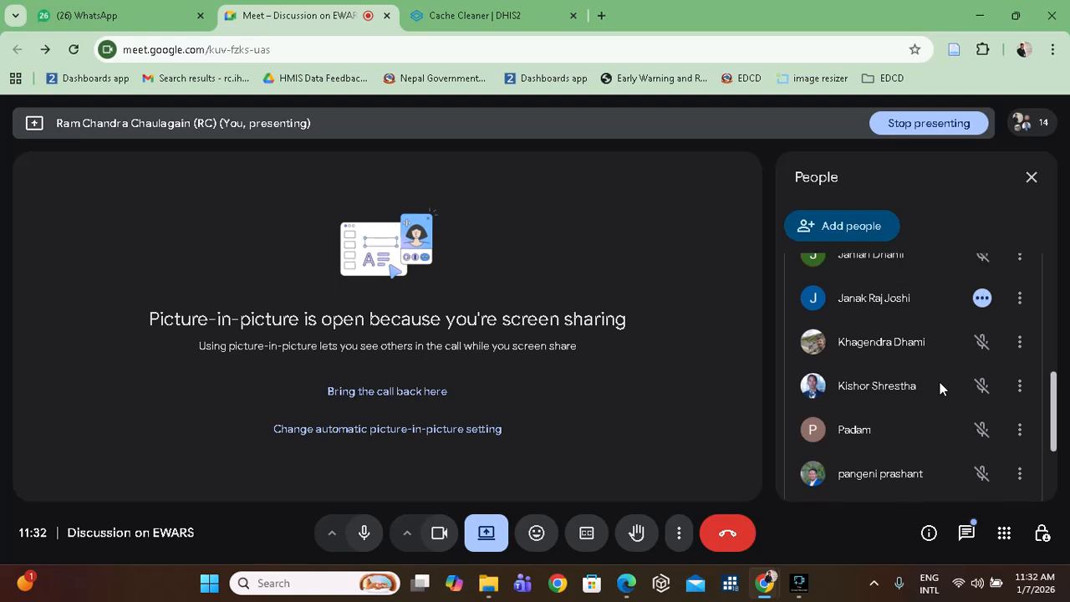
scroll(940, 382, "up", 2)
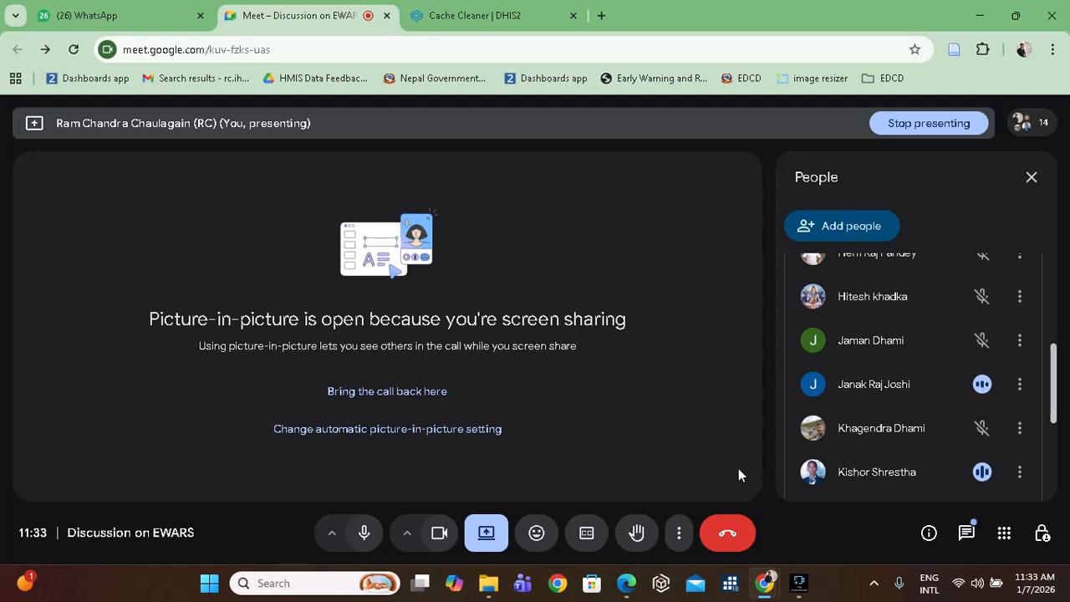
Leave the Google Meet call and close its tab, returning to the EWARS Browser Cache Cleaner page.
left_click(732, 536)
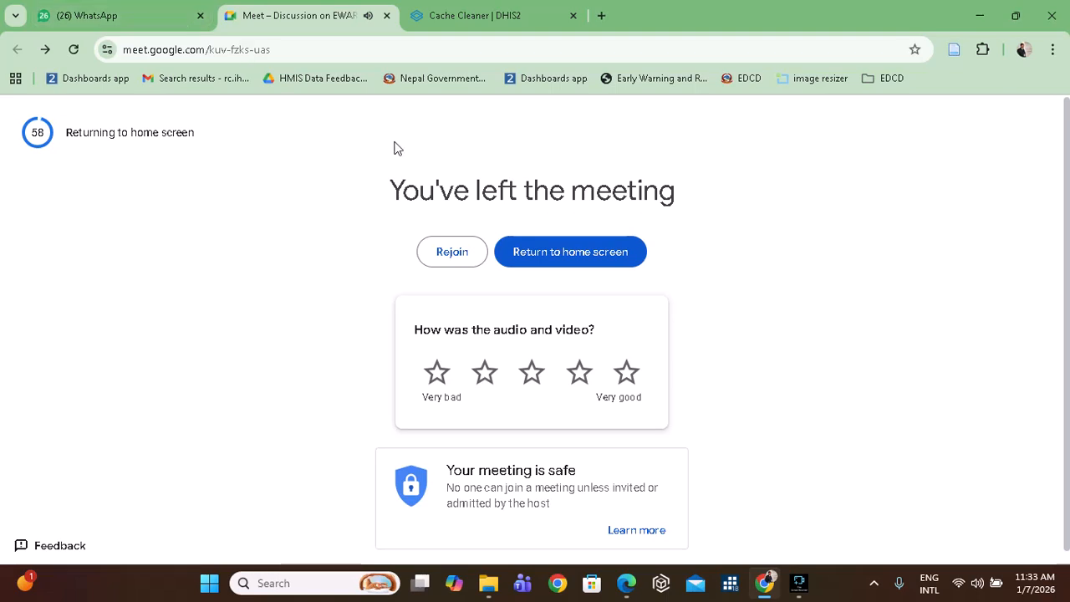
left_click(386, 15)
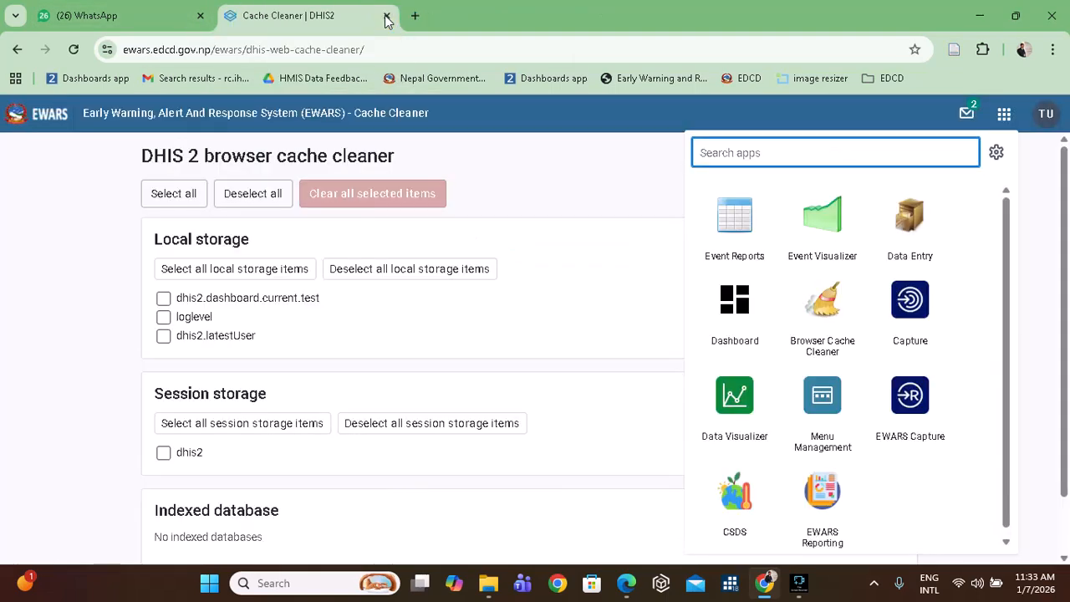